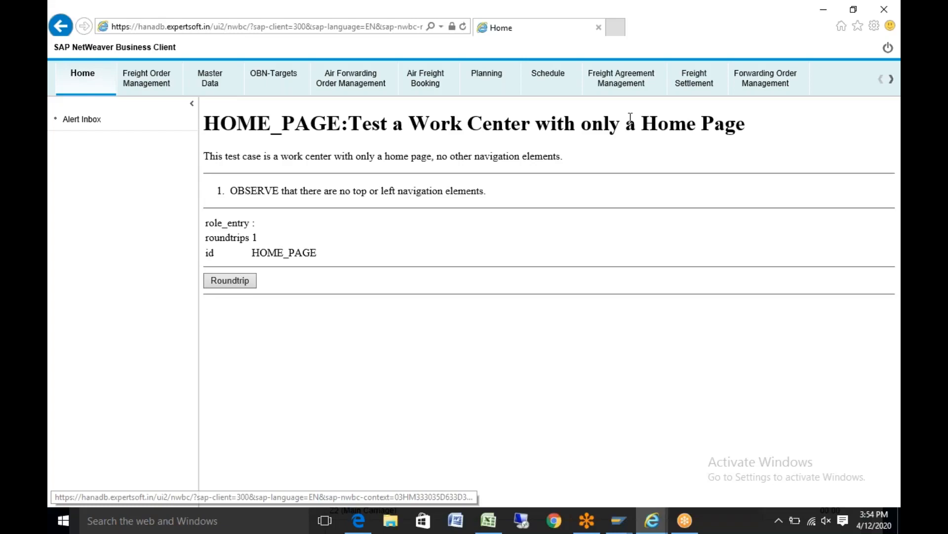
Open the Forwarding Settlement worklist of all forwarding settlement documents and display the ZFS1 document for bill-to party EXT-CUS-01.
click(891, 79)
click(826, 81)
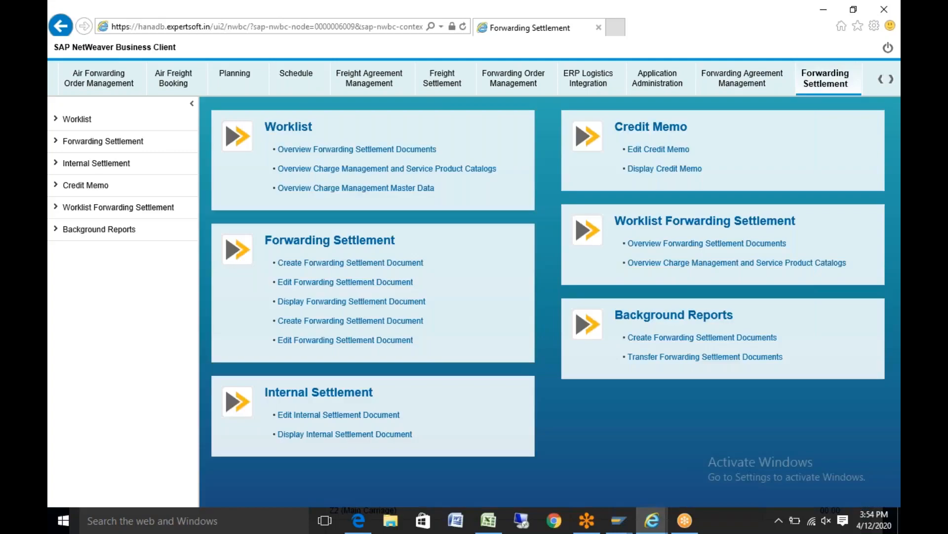
click(370, 150)
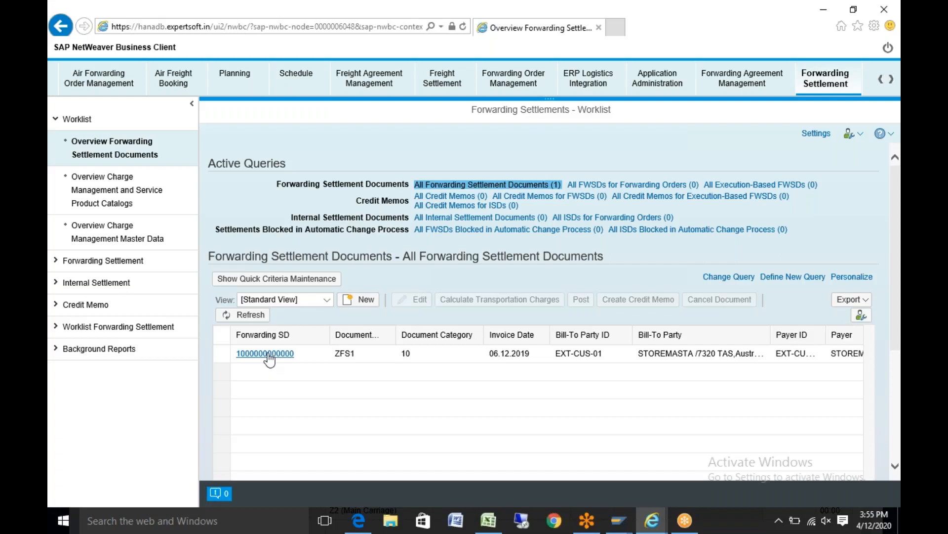
click(267, 354)
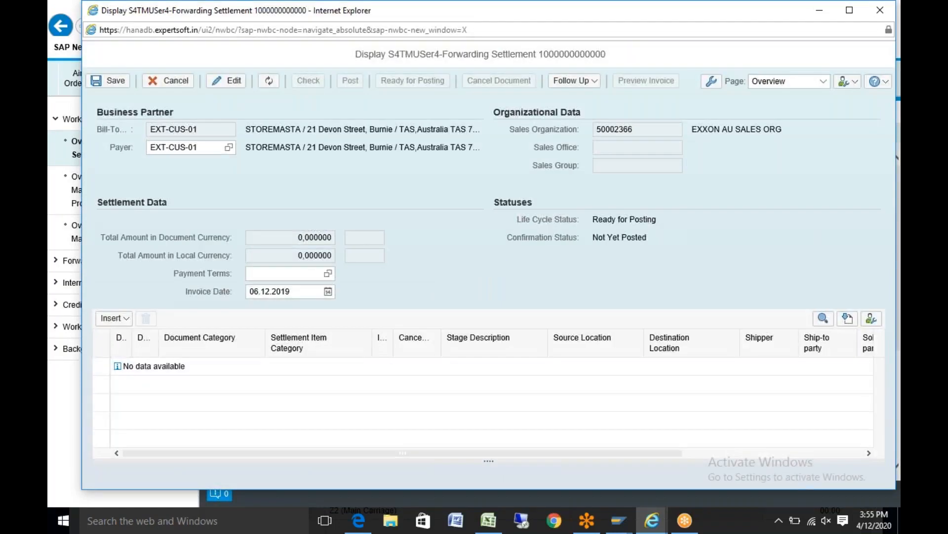
Switch the settlement document to Detailed View and examine its general data, including the invoice date and quantity.
click(823, 81)
click(785, 109)
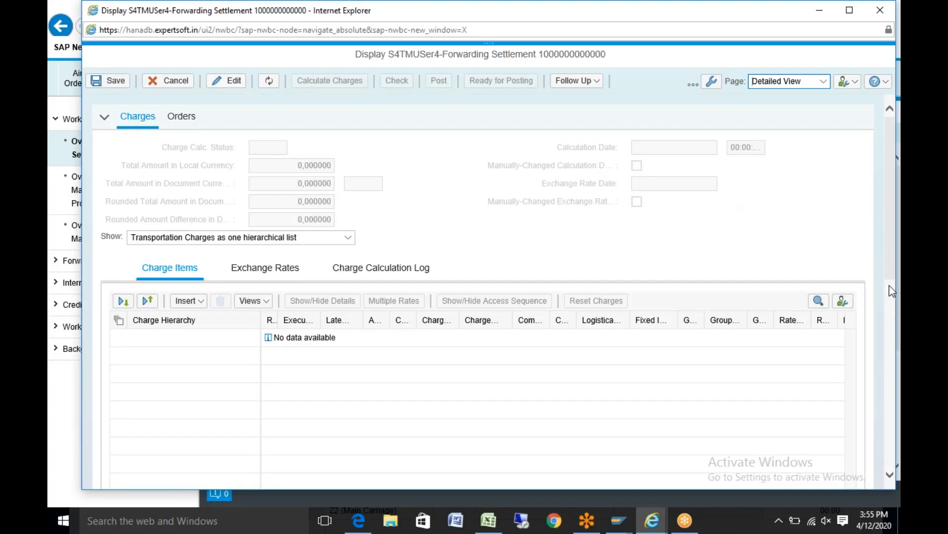
scroll(890, 286, down, 8)
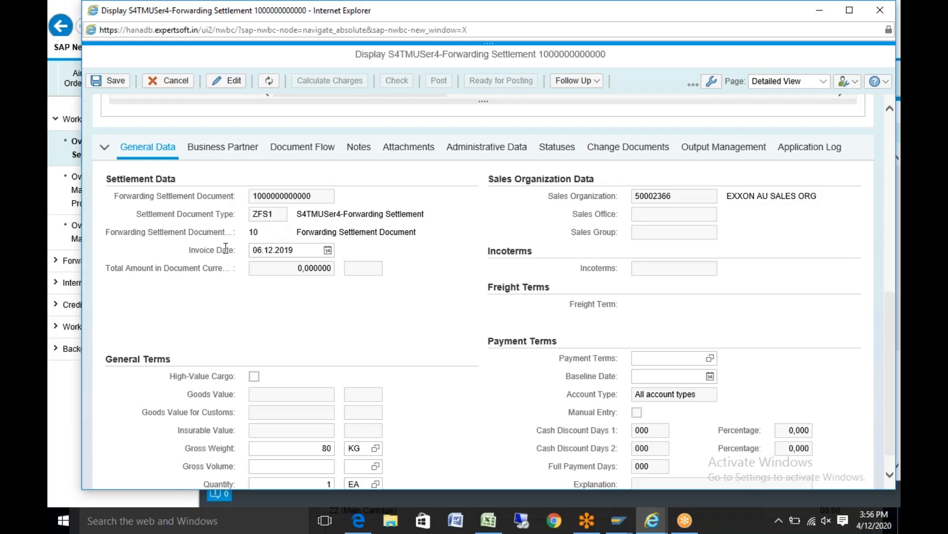
click(289, 249)
scroll(888, 374, down, 1)
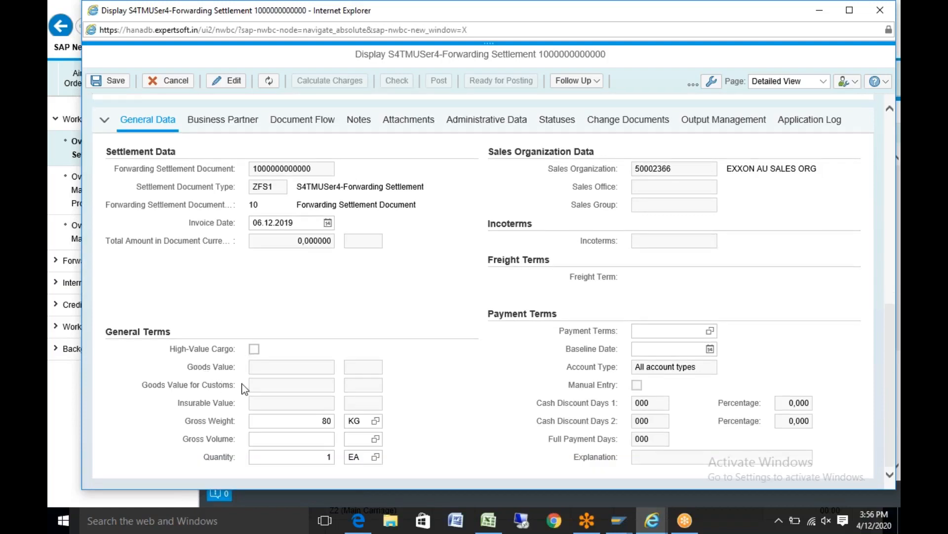
click(272, 457)
click(438, 436)
Examine the settlement document's business partners, document flow, notes, attachments, administrative data and statuses.
click(240, 121)
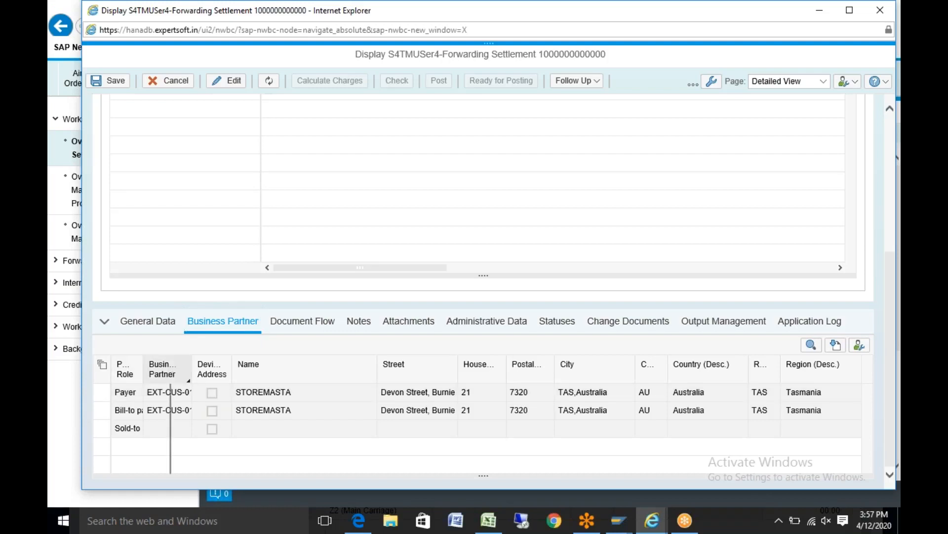
drag(170, 374, 171, 374)
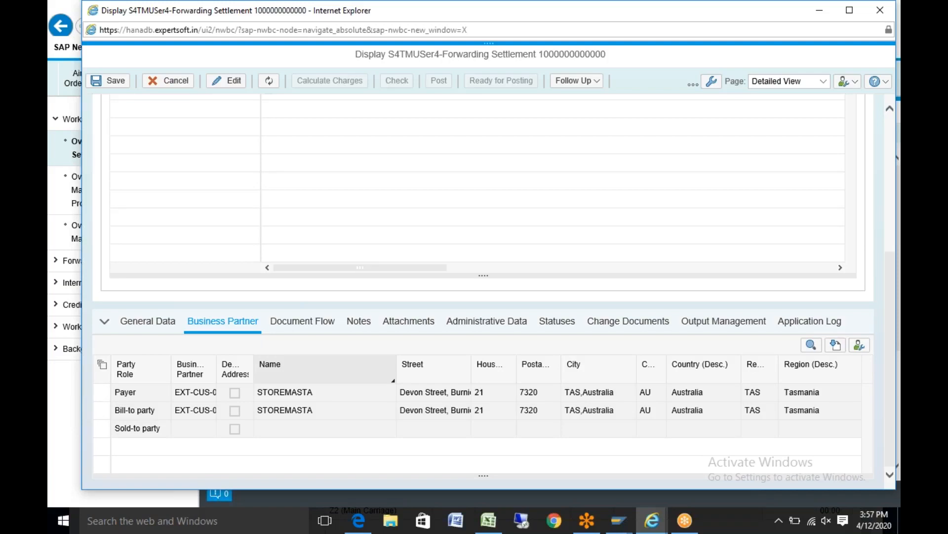
click(290, 328)
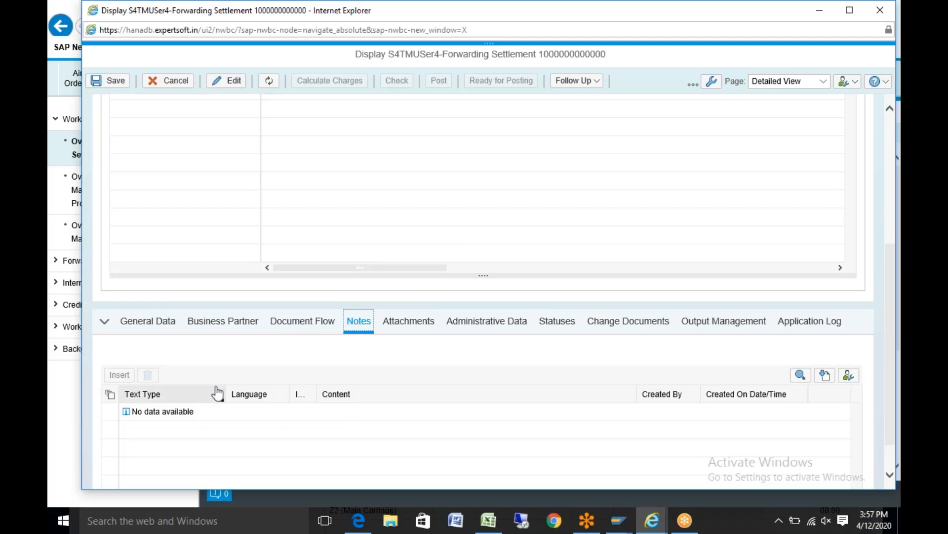
click(401, 328)
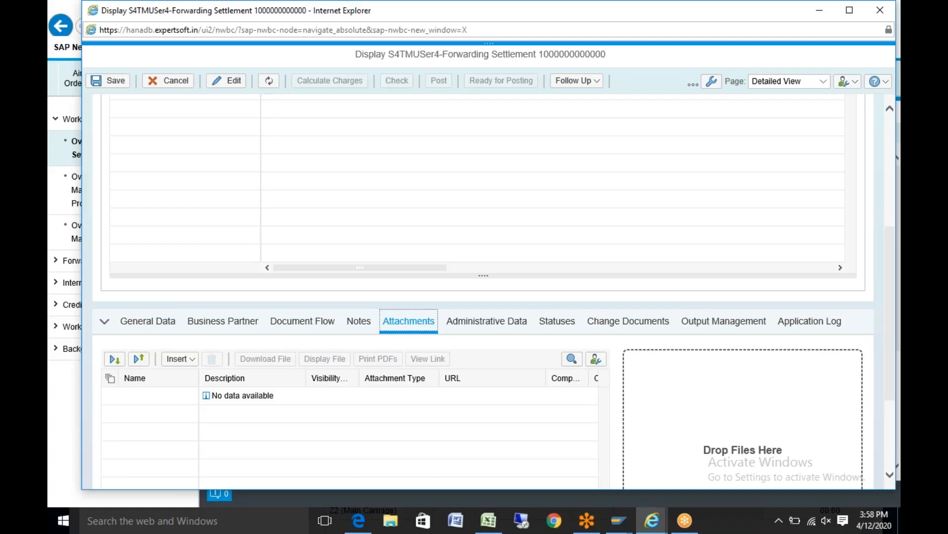
click(472, 329)
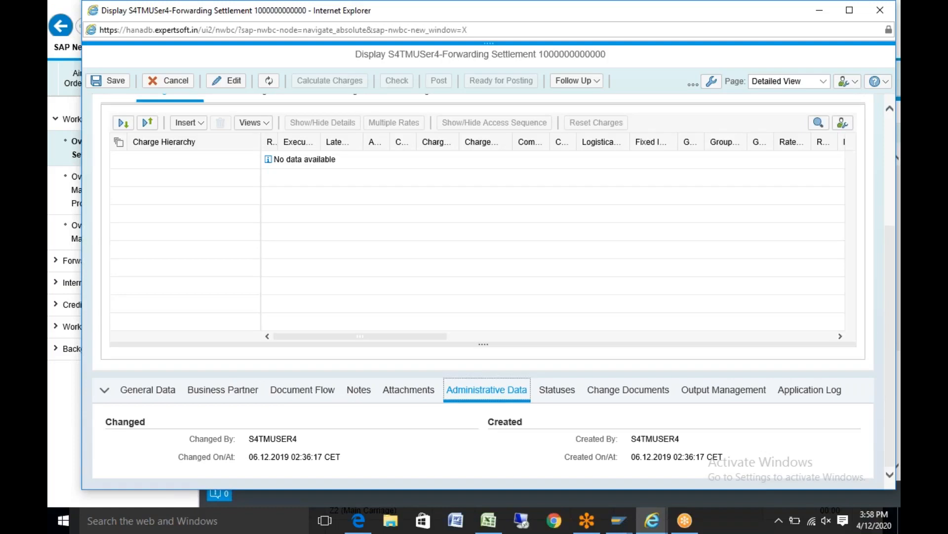
click(547, 396)
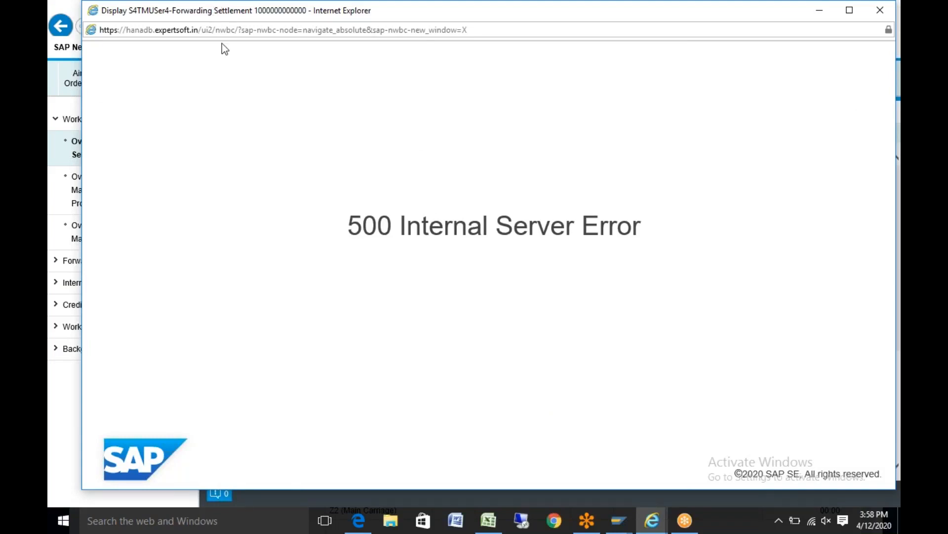
Close the document window and reopen the same forwarding settlement document from the worklist in Detailed View.
drag(223, 10, 157, 312)
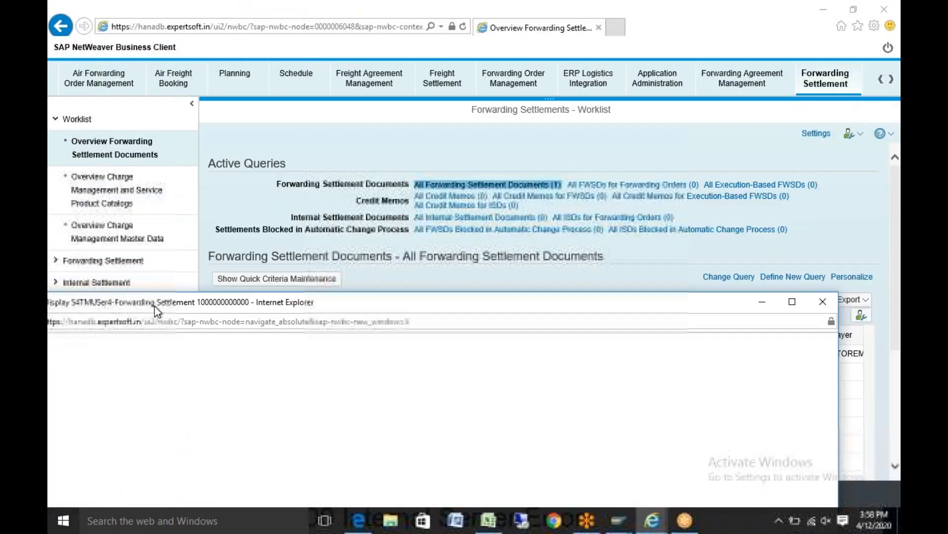
click(822, 302)
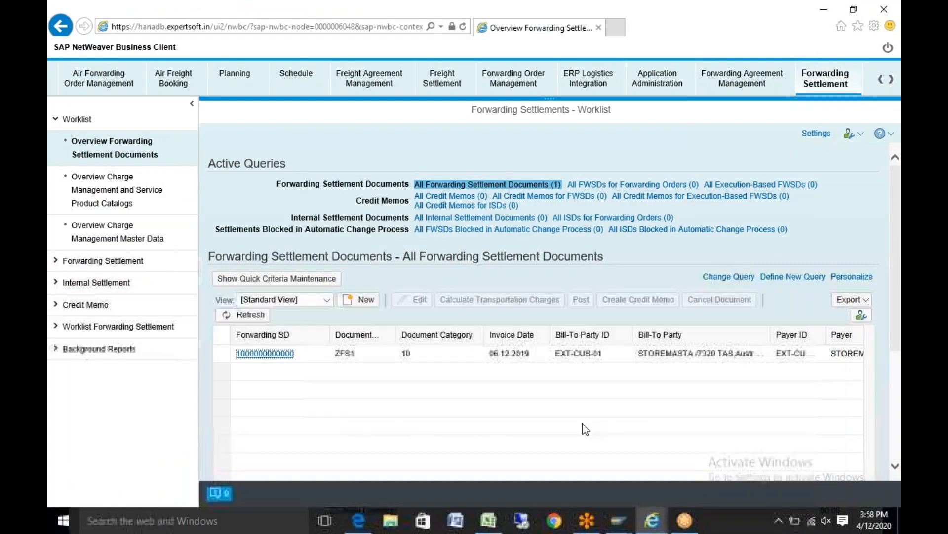
click(259, 354)
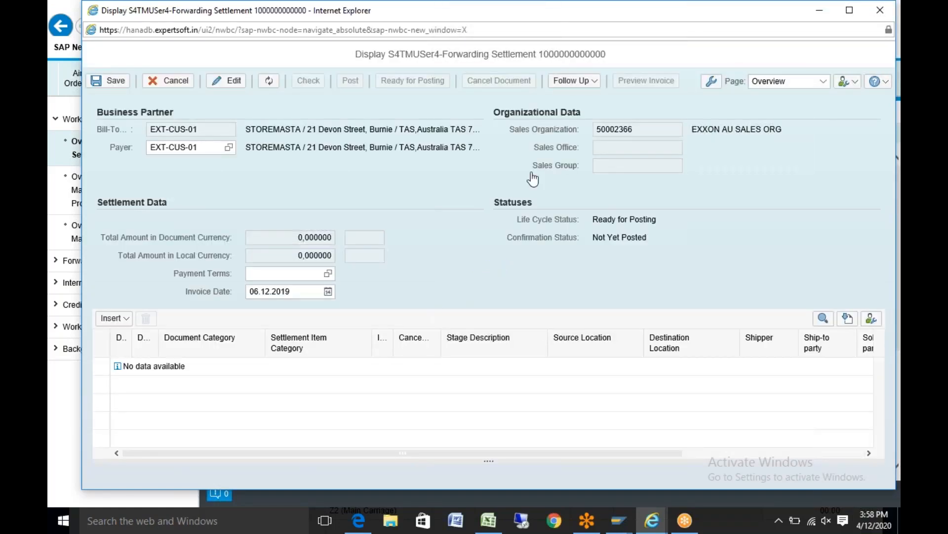
click(823, 82)
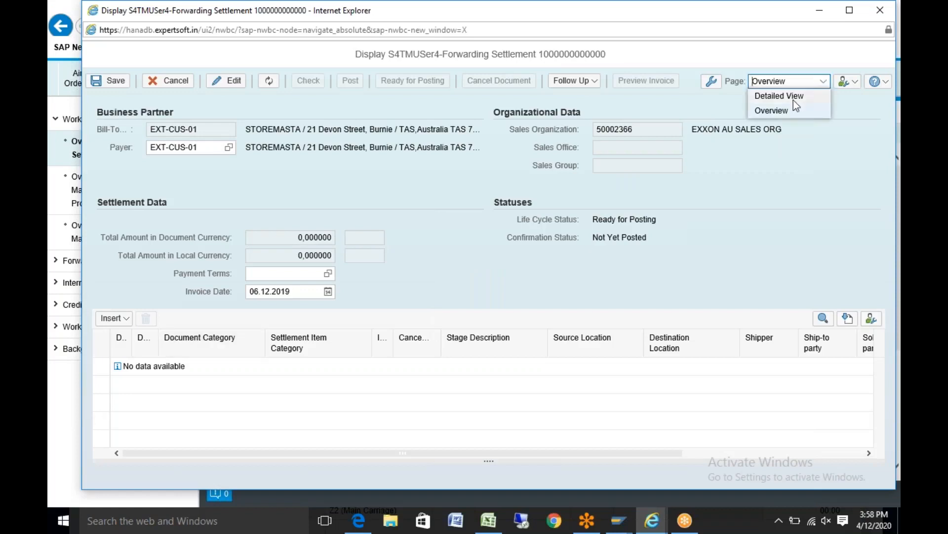
click(794, 98)
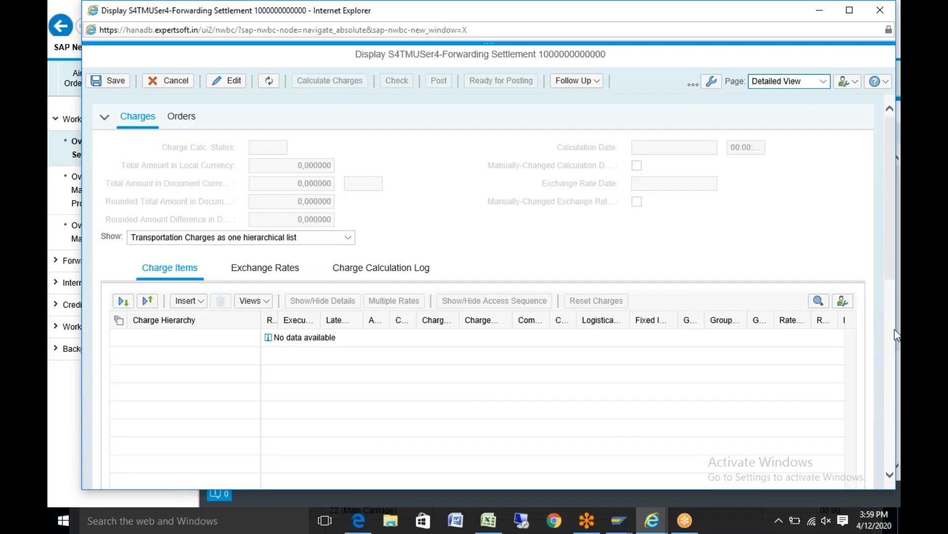
Examine the document's change documents, output management and application log, and show its available follow-up options.
scroll(895, 329, down, 4)
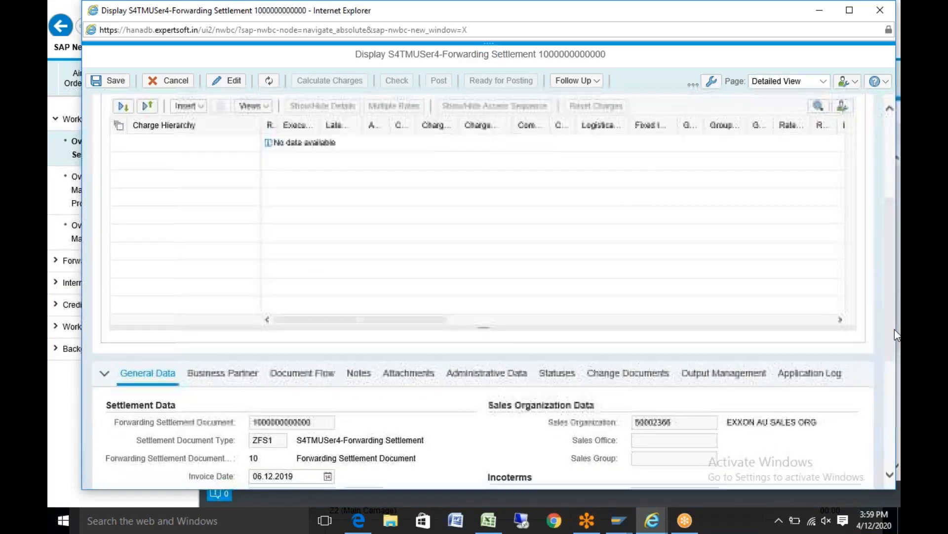
drag(894, 329, 894, 365)
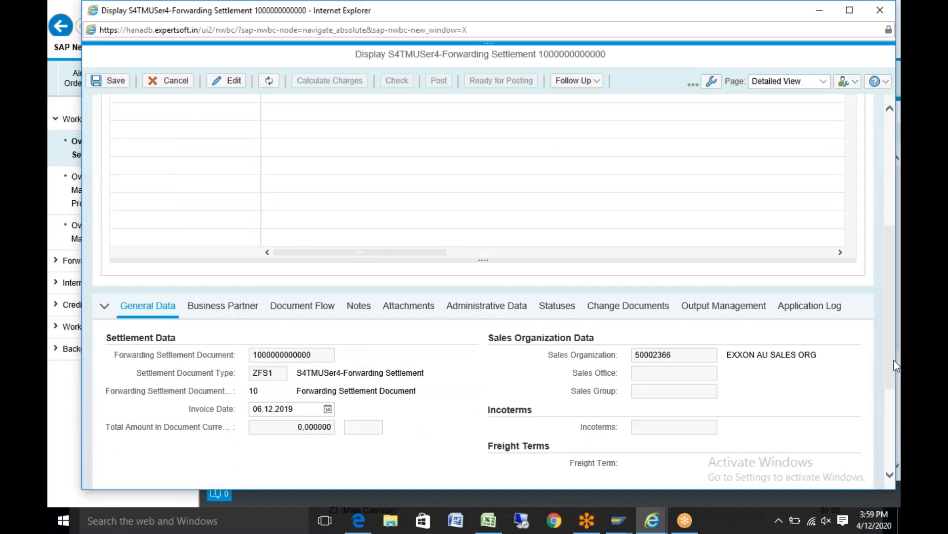
scroll(737, 354, down, 2)
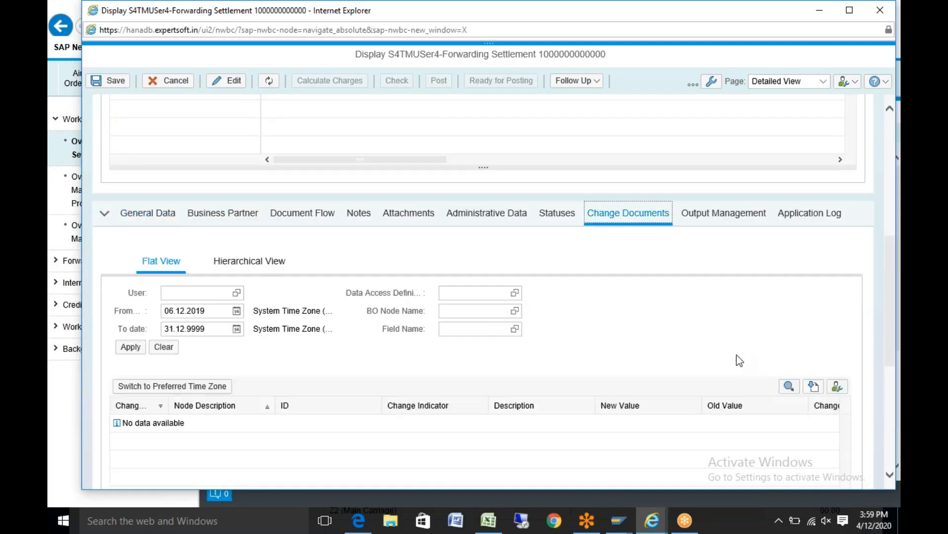
click(719, 221)
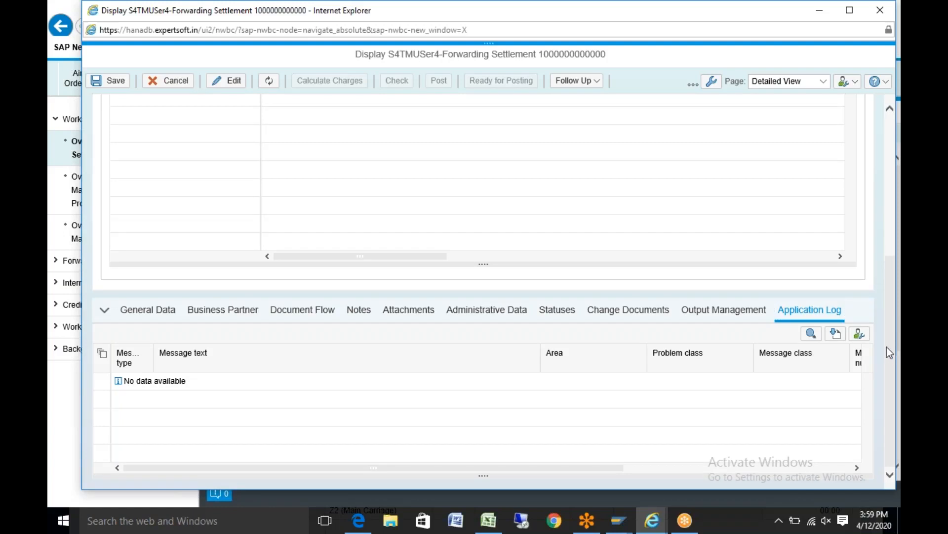
scroll(877, 274, up, 6)
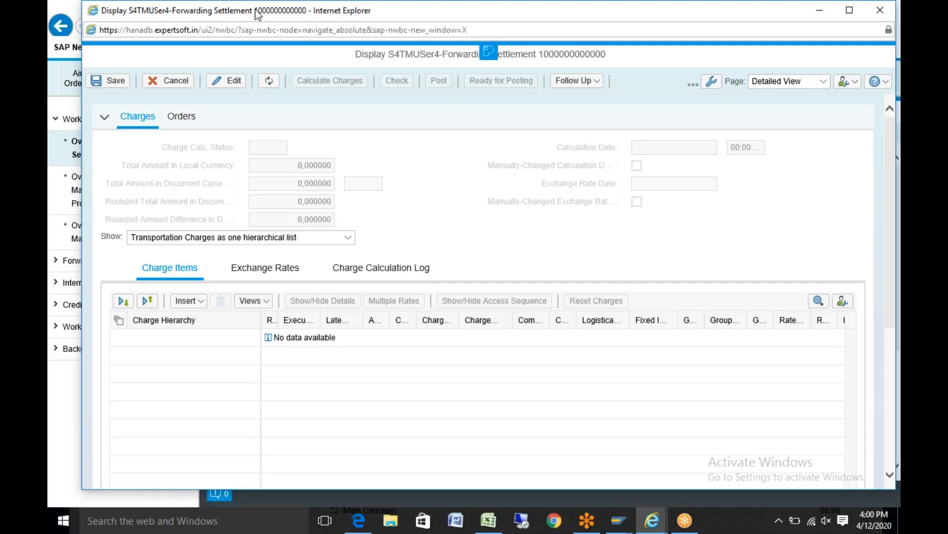
drag(243, 10, 225, 169)
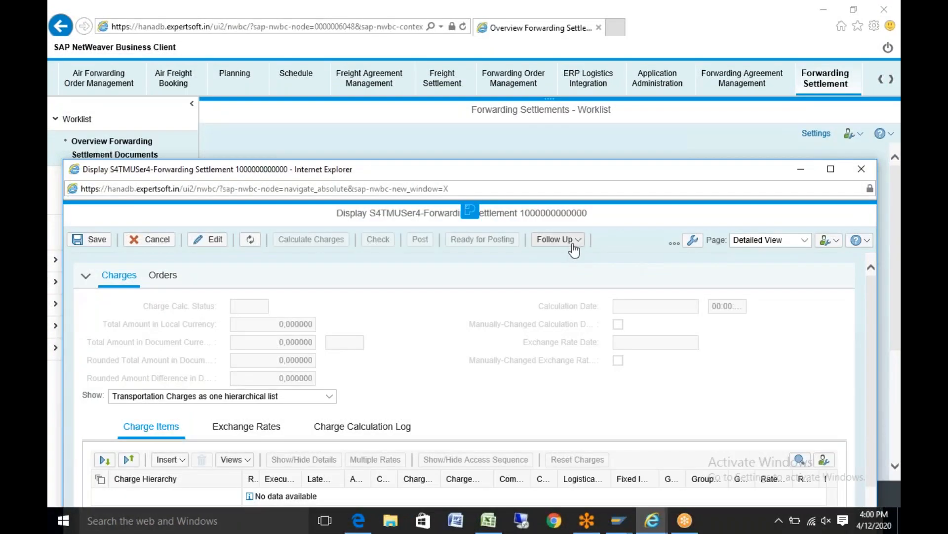
click(569, 240)
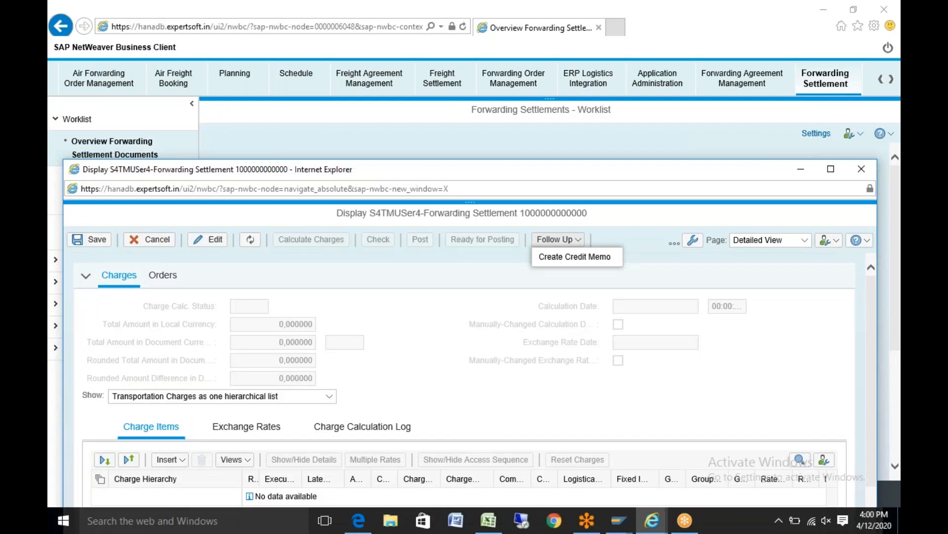
Switch to an SAP Easy Access session and display the SAP Customizing Implementation Guide through transaction spro.
mouse_move(612, 528)
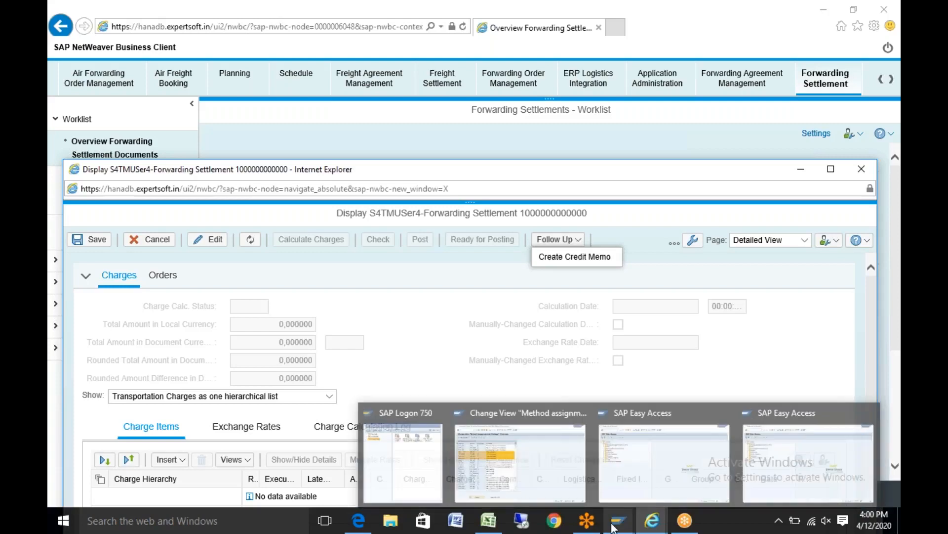
click(799, 485)
click(165, 39)
text(spro)
key(Return)
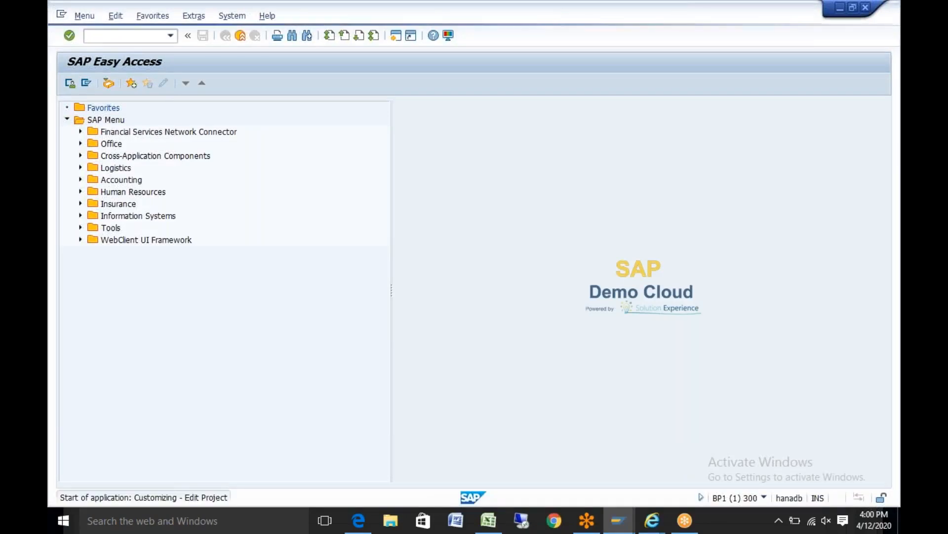
click(135, 85)
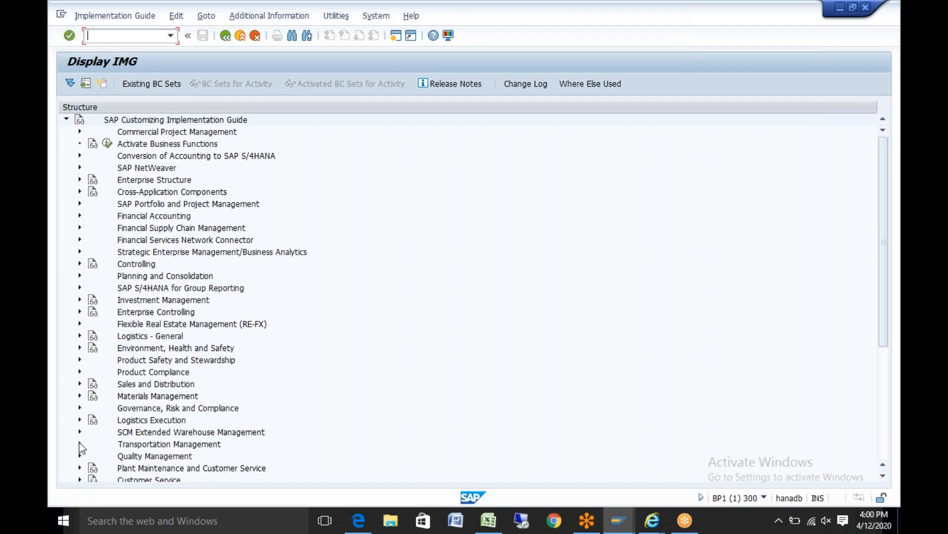
Open the Define Forwarding Order Types activity in the Forwarding Order customizing of Transportation Management.
click(79, 444)
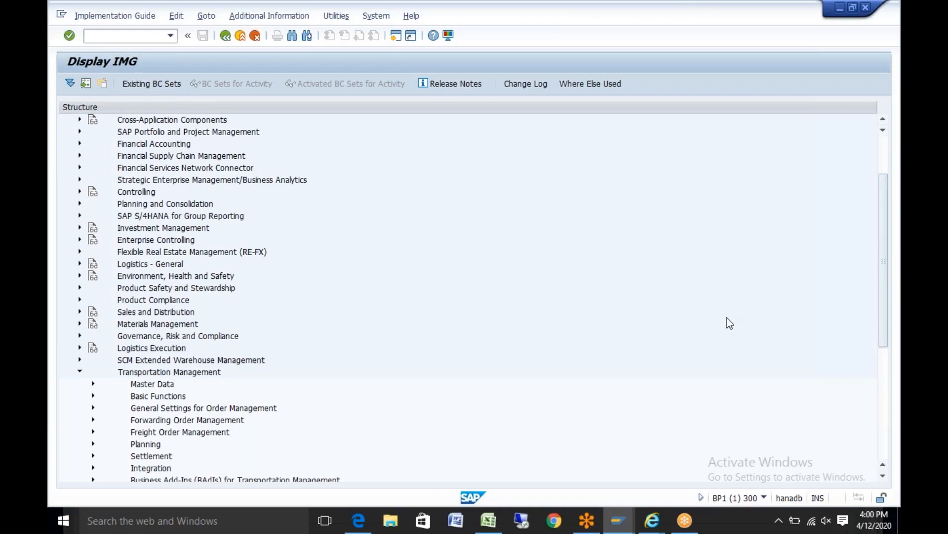
click(94, 420)
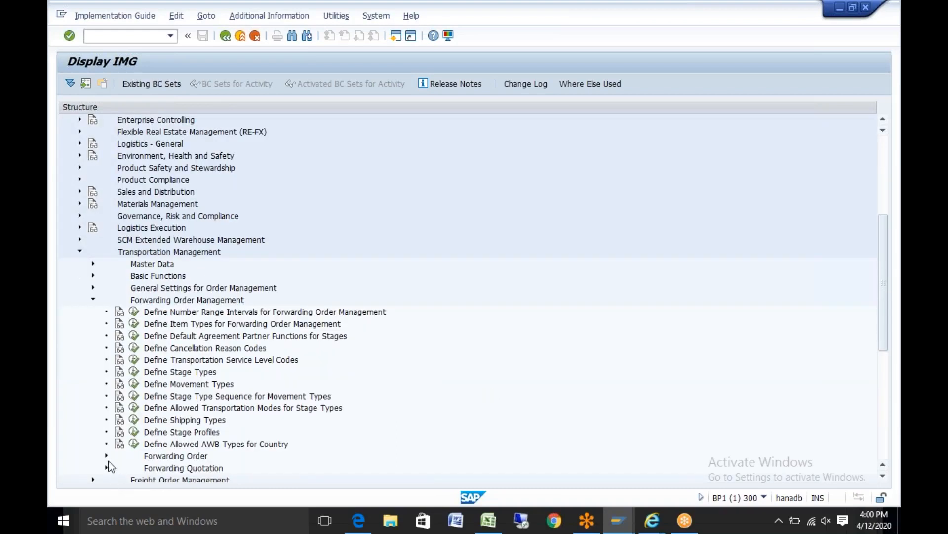
click(106, 454)
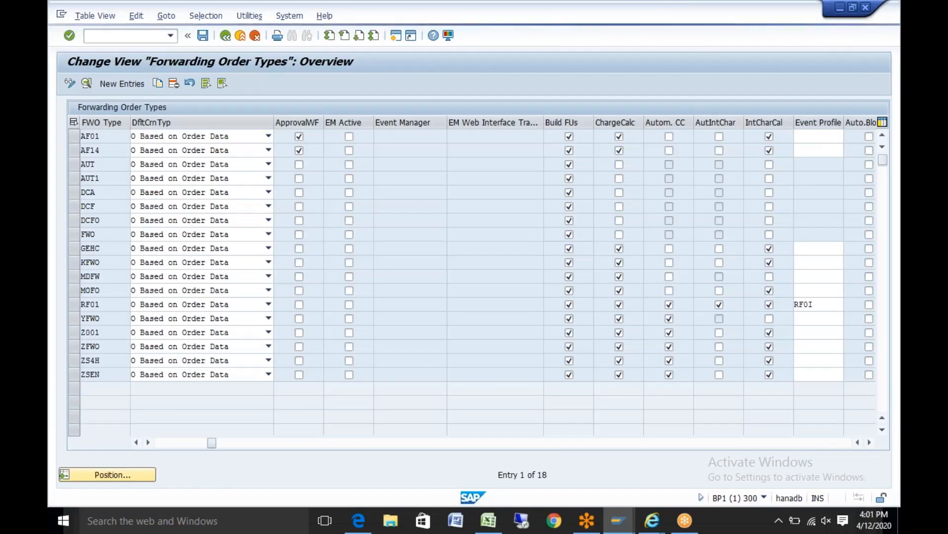
Examine the charge calculation and settlement settings of forwarding order type Z001, including its default FWSD type, and return to the IMG.
double_click(90, 333)
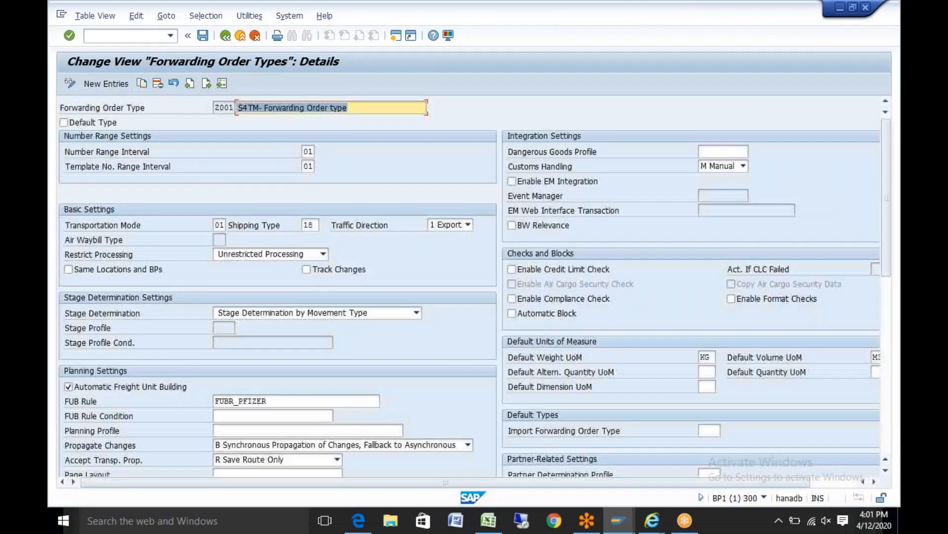
drag(887, 263, 900, 393)
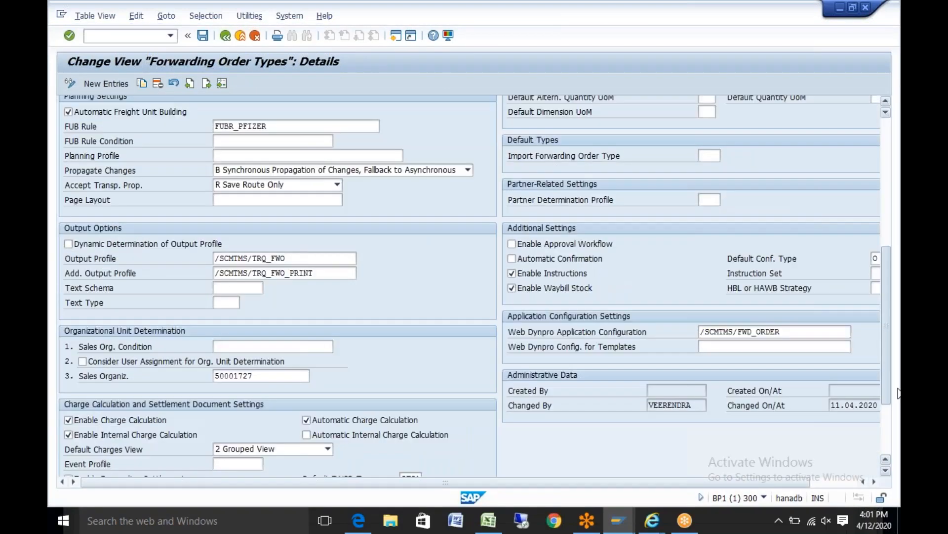
scroll(554, 408, down, 3)
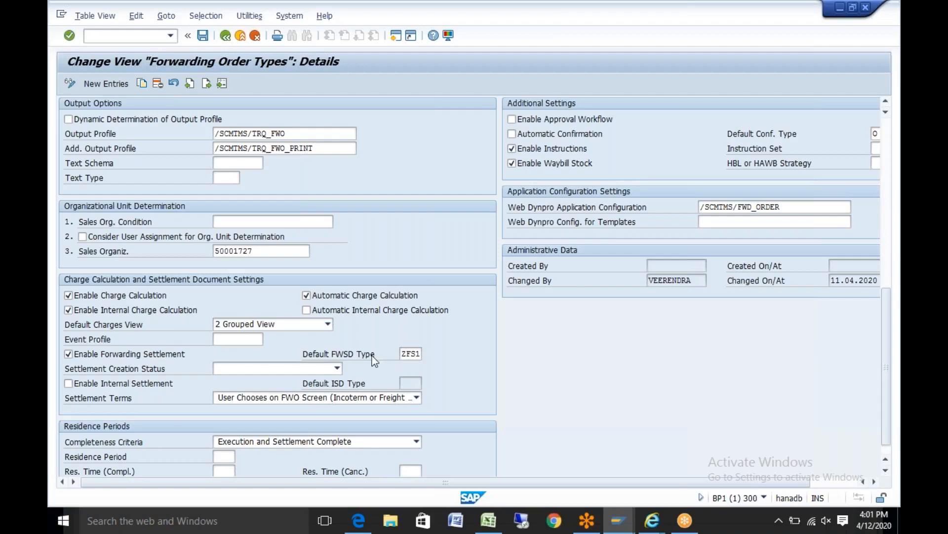
click(241, 39)
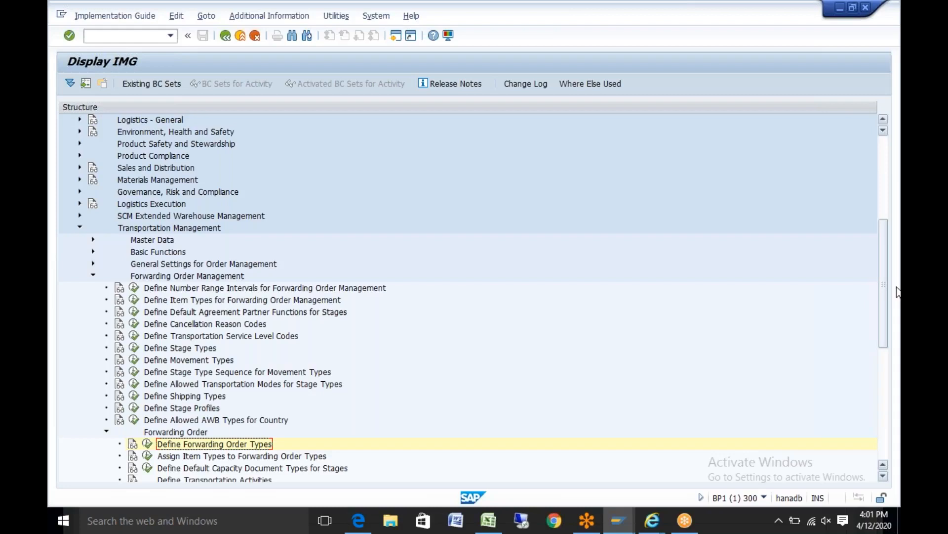
Display the number range intervals for forwarding settlement documents in the Forwarding Settlement customizing, and return to the IMG.
scroll(898, 291, down, 6)
click(148, 407)
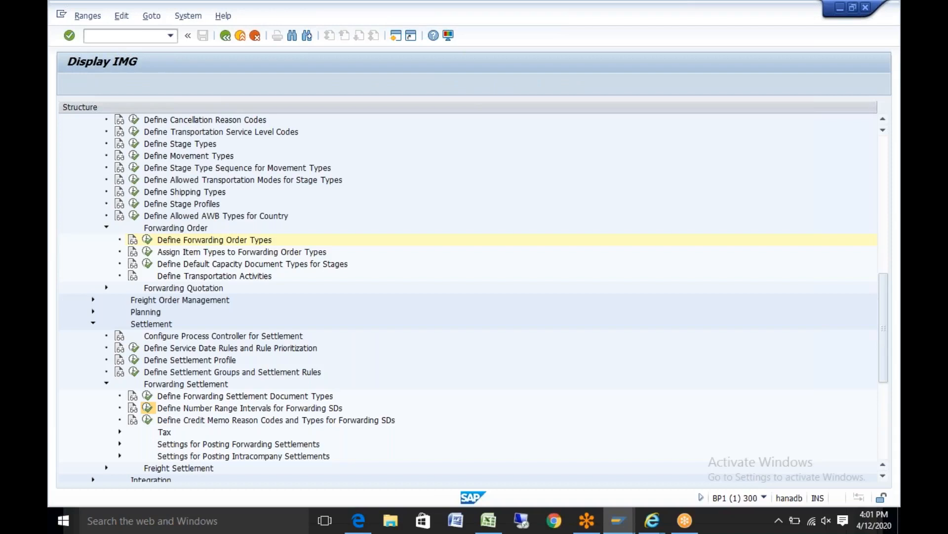
click(103, 137)
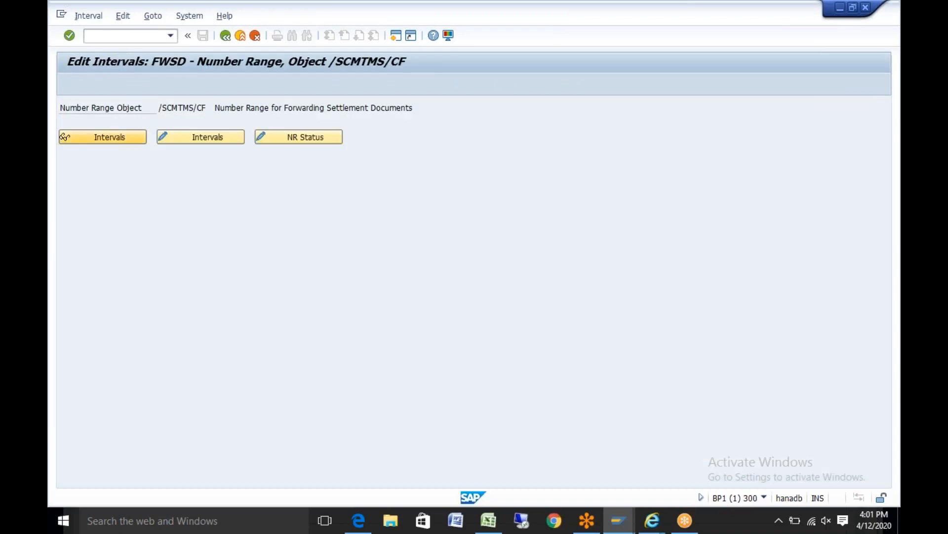
click(226, 36)
click(225, 36)
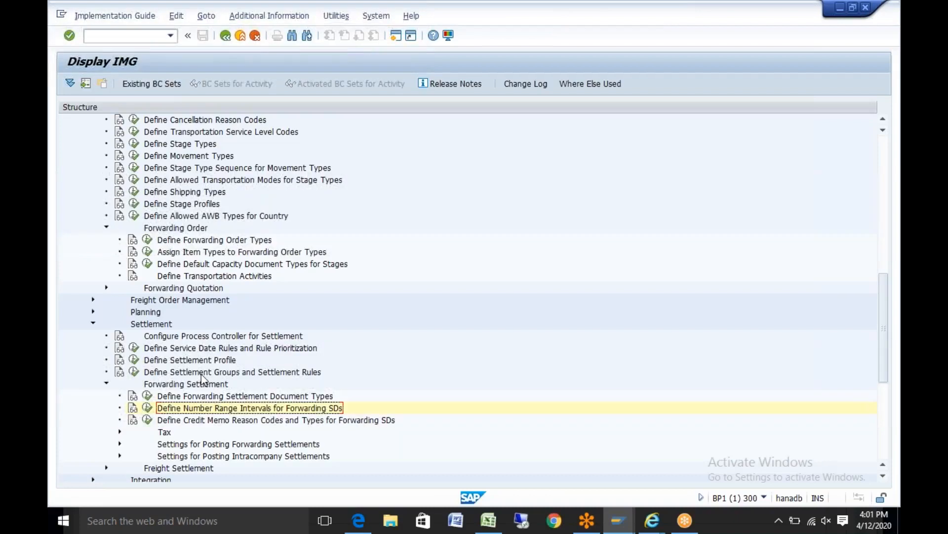
Examine forwarding settlement document type ZFS1 and its available document categories, and return to the IMG.
click(147, 395)
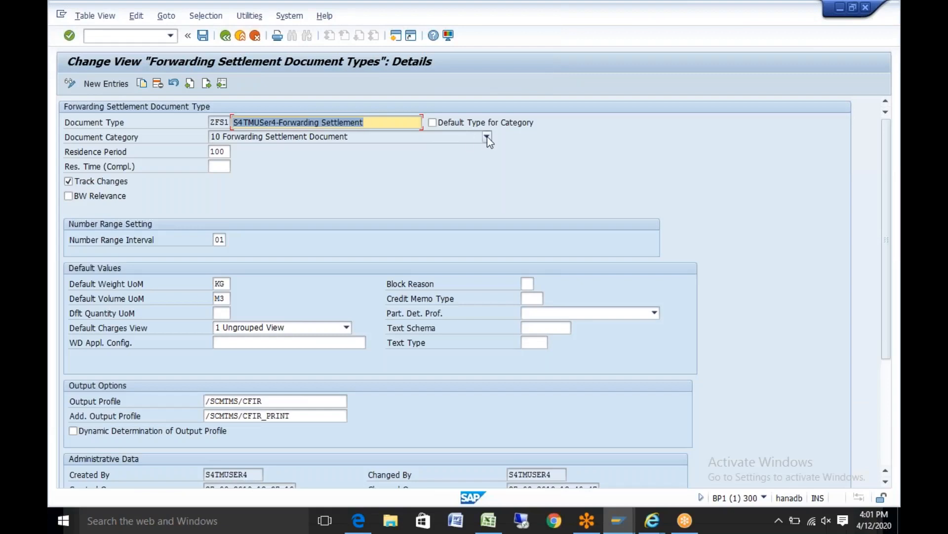
click(487, 137)
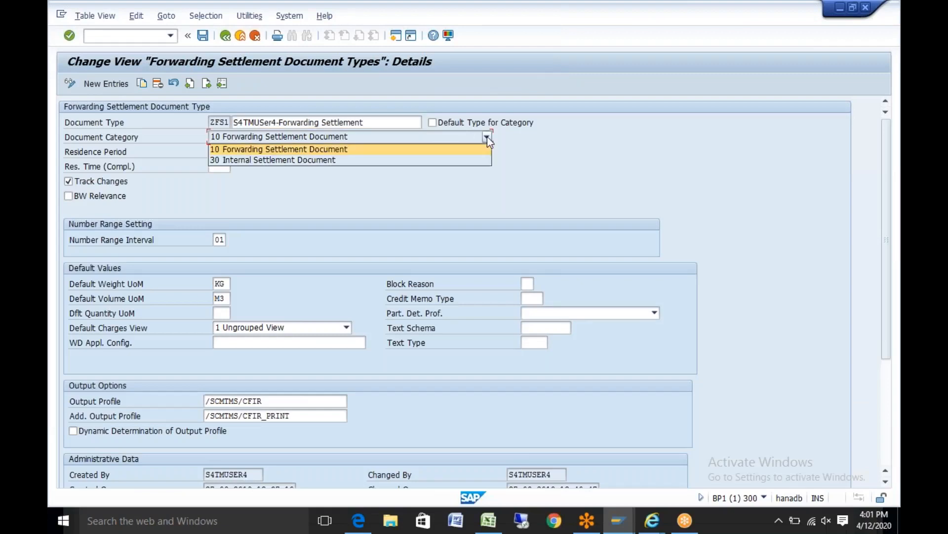
click(606, 167)
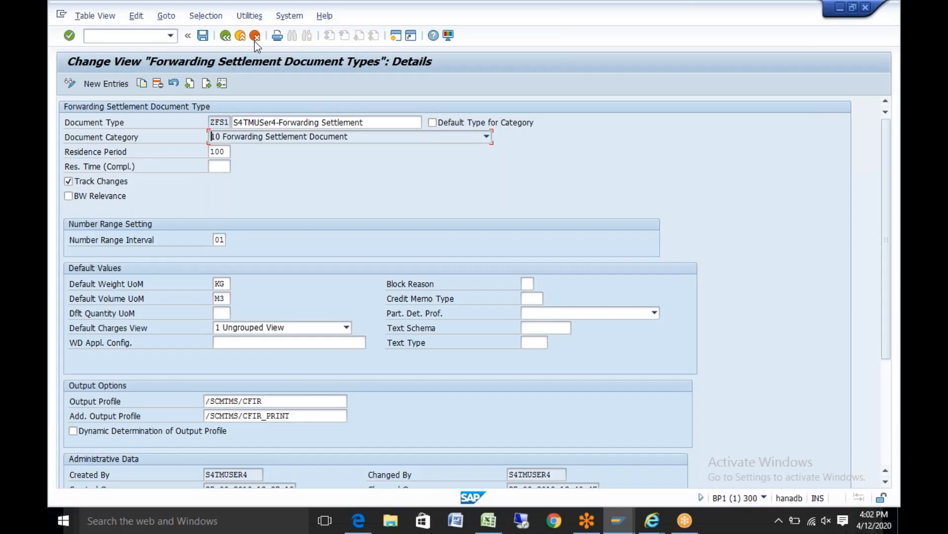
click(223, 40)
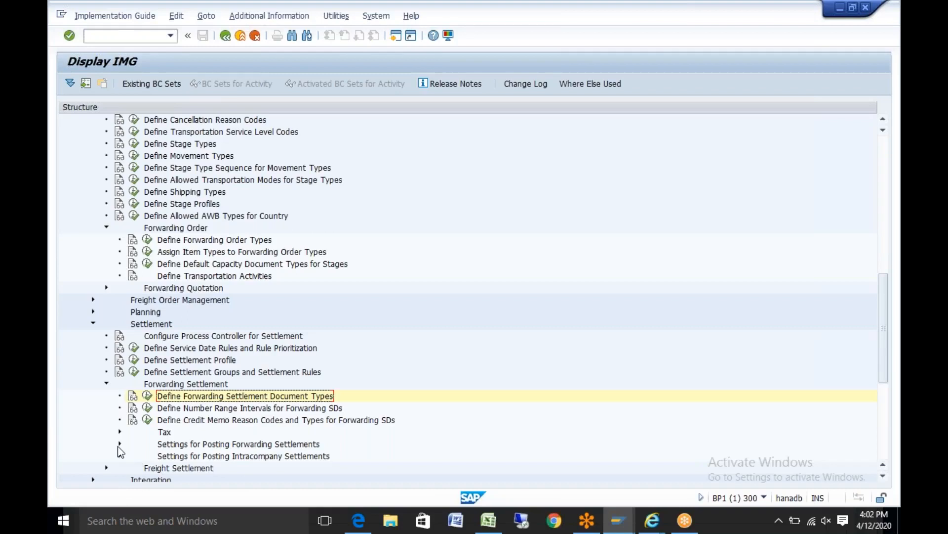
In Assign SD Information for Posting under Settings for Posting Forwarding Settlements, assign sales document type OR to ZFS1.
click(119, 445)
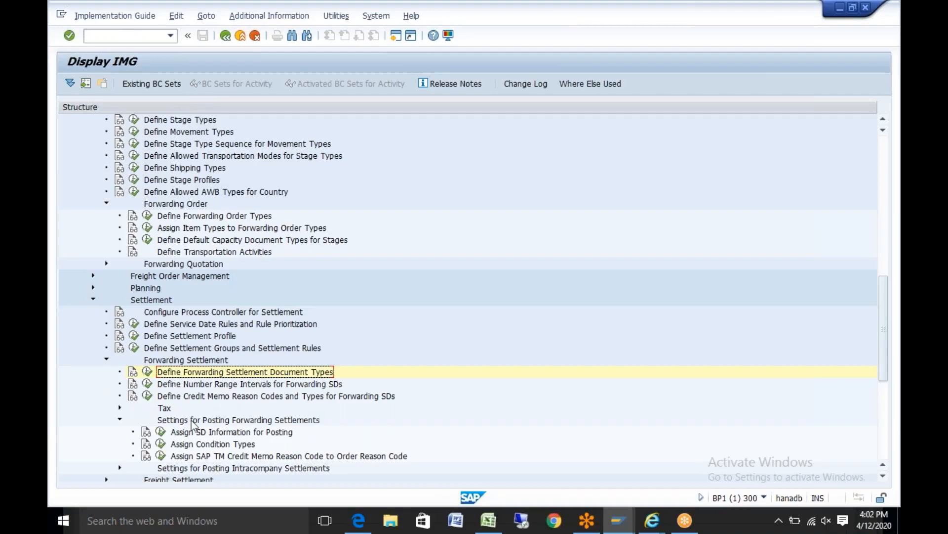
click(160, 432)
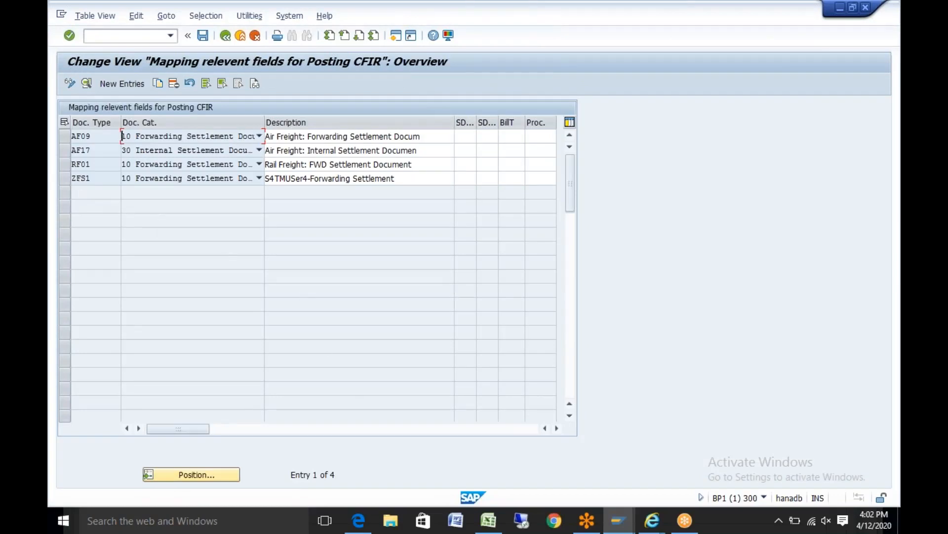
click(467, 177)
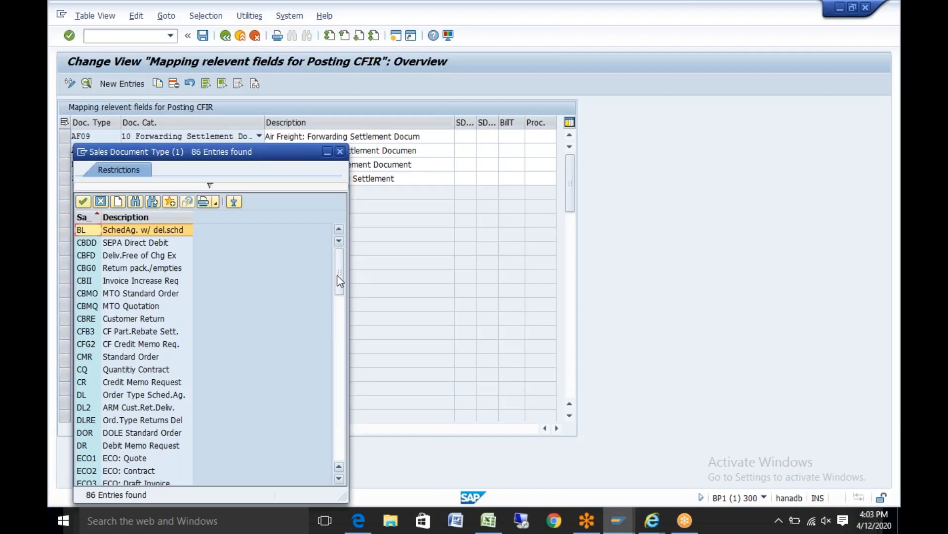
drag(340, 281, 339, 388)
double_click(86, 280)
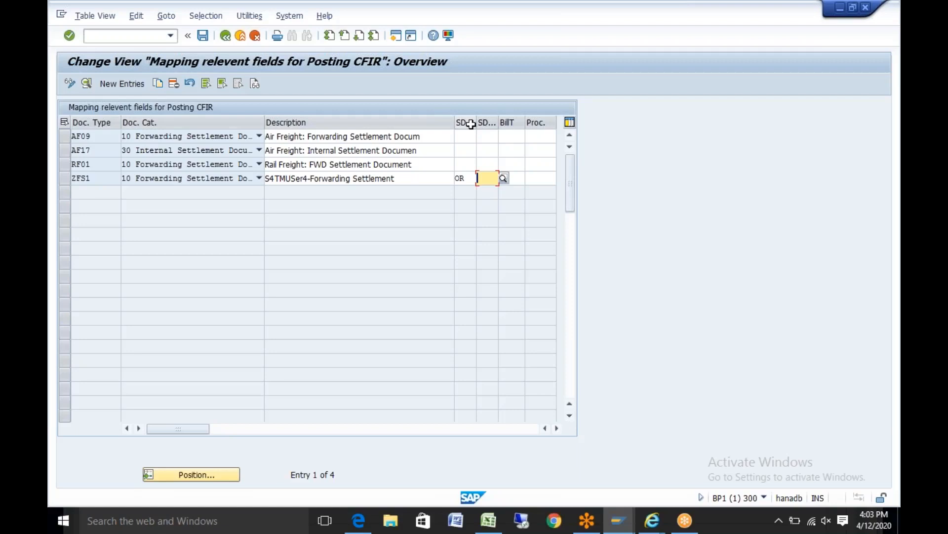
text(norm)
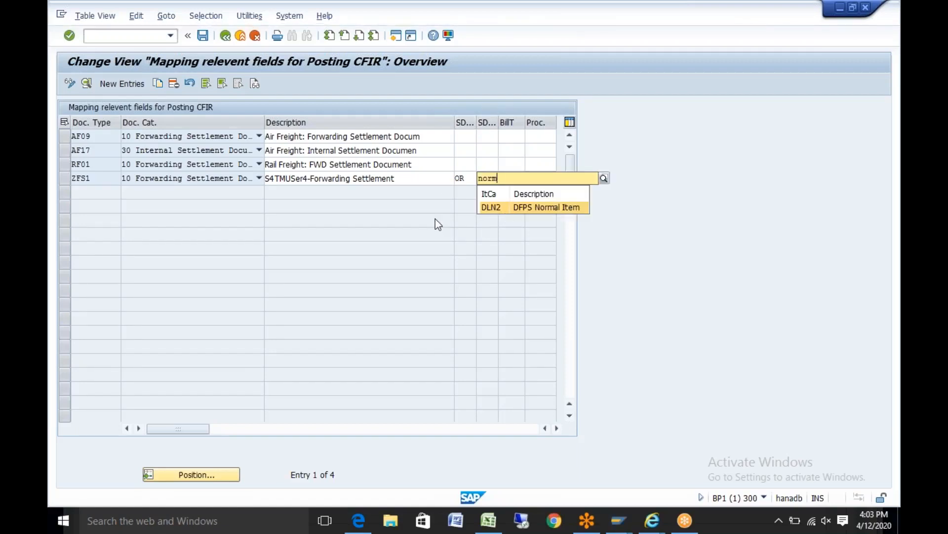
key(BackSpace)
key(BackSpace)
key(BackSpace)
key(BackSpace)
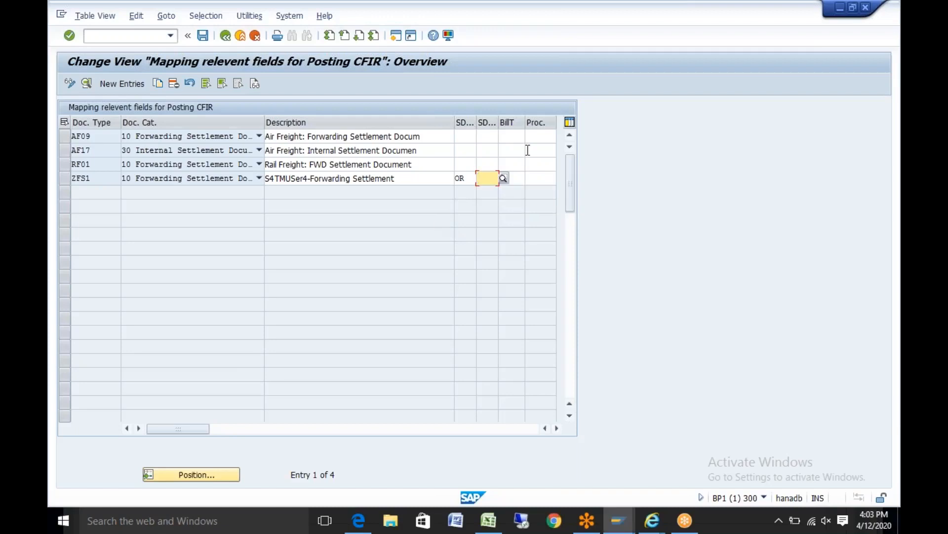
key(Return)
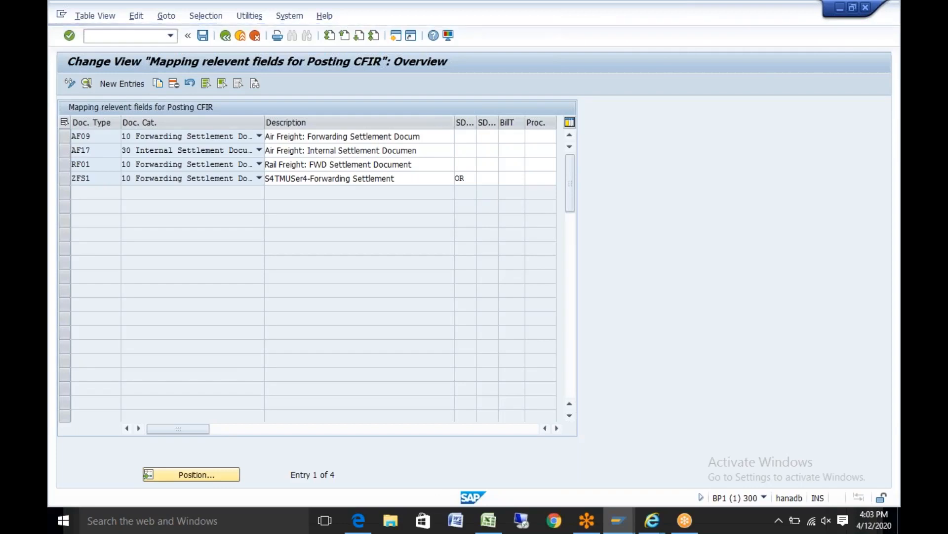
Assign the standard item category TAN to ZFS1 from the list of sales document item categories.
key(F4)
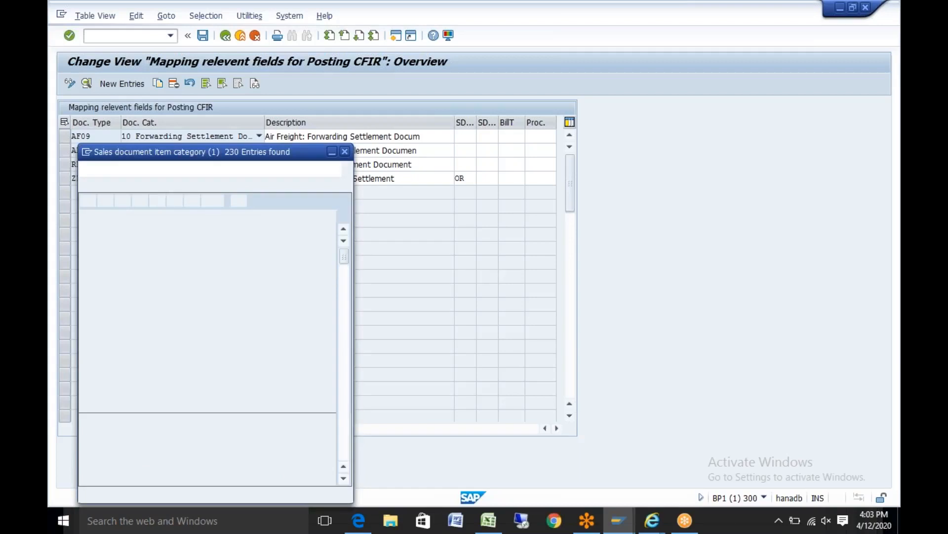
click(346, 327)
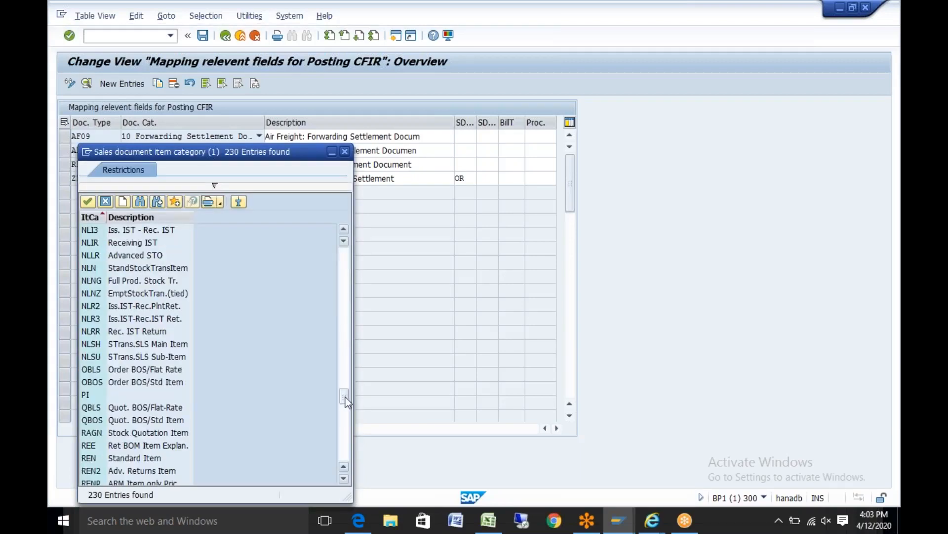
scroll(343, 336, up, 5)
drag(342, 335, 344, 289)
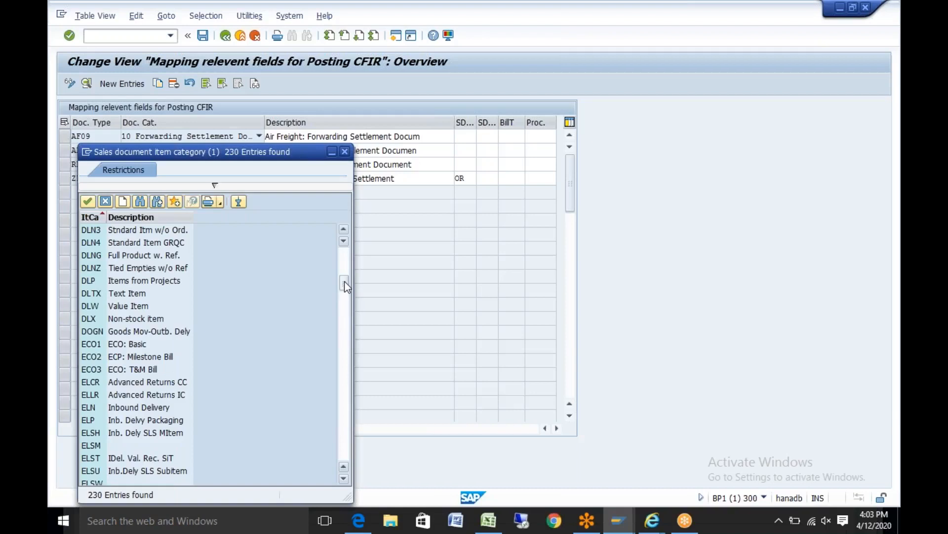
drag(345, 283, 344, 440)
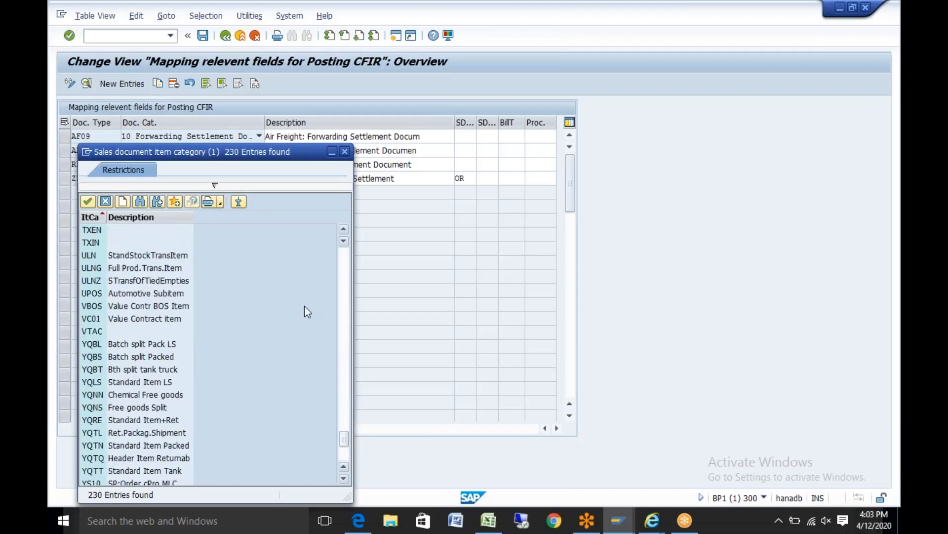
click(343, 230)
click(343, 230)
click(343, 229)
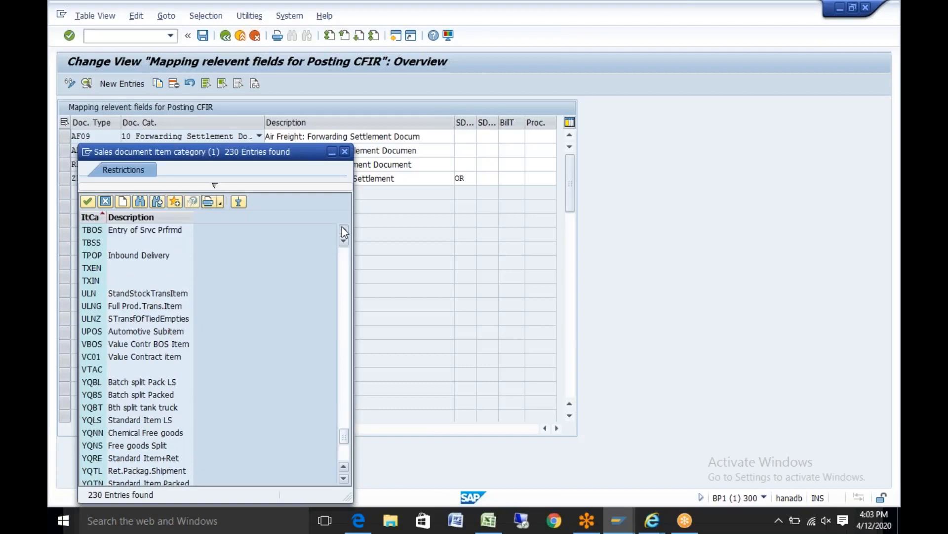
drag(343, 230, 343, 230)
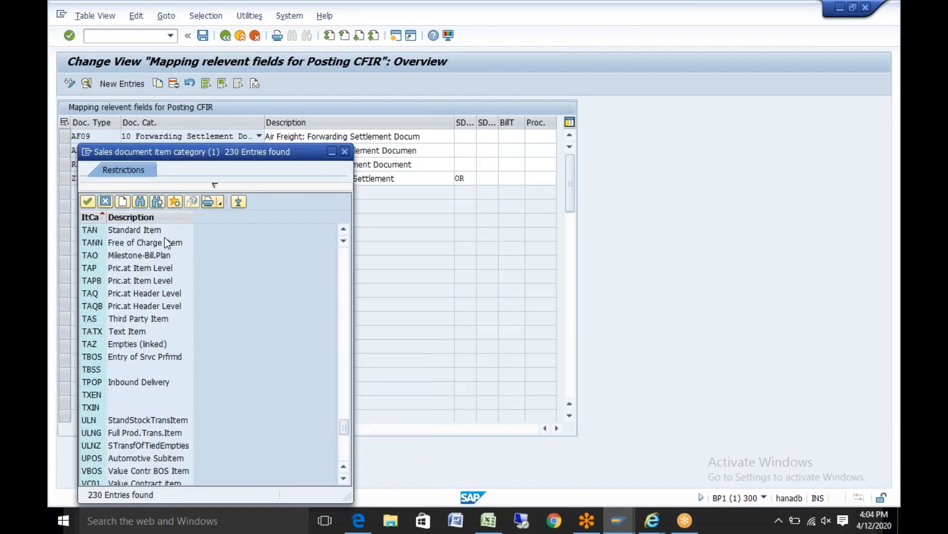
double_click(165, 237)
Assign billing type F2 and pricing procedure RVAA01 to ZFS1, and save the mapping to the proposed customizing request.
click(515, 178)
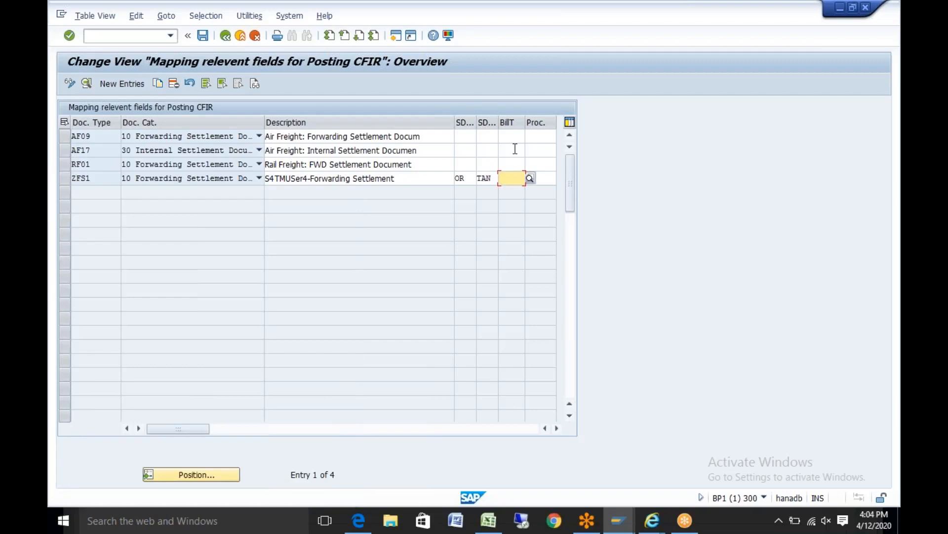
click(530, 178)
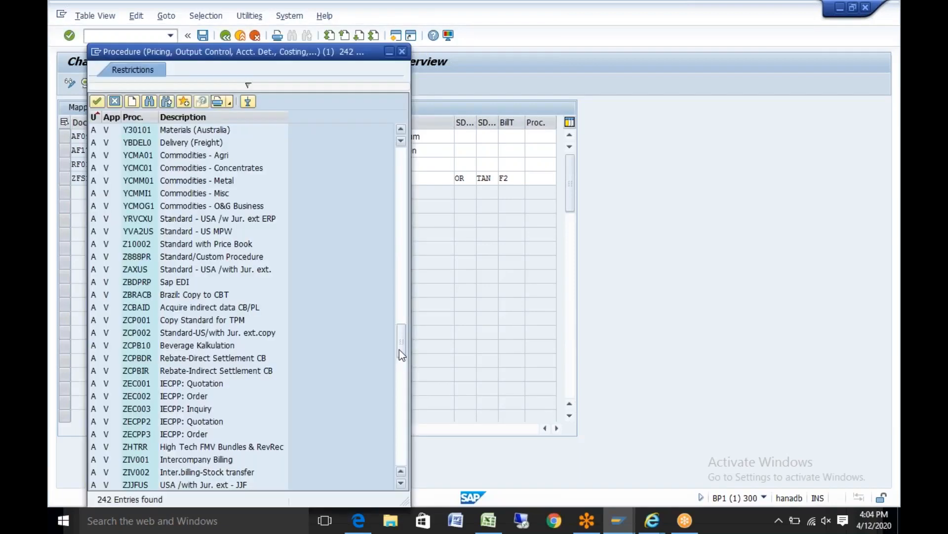
drag(399, 348, 400, 131)
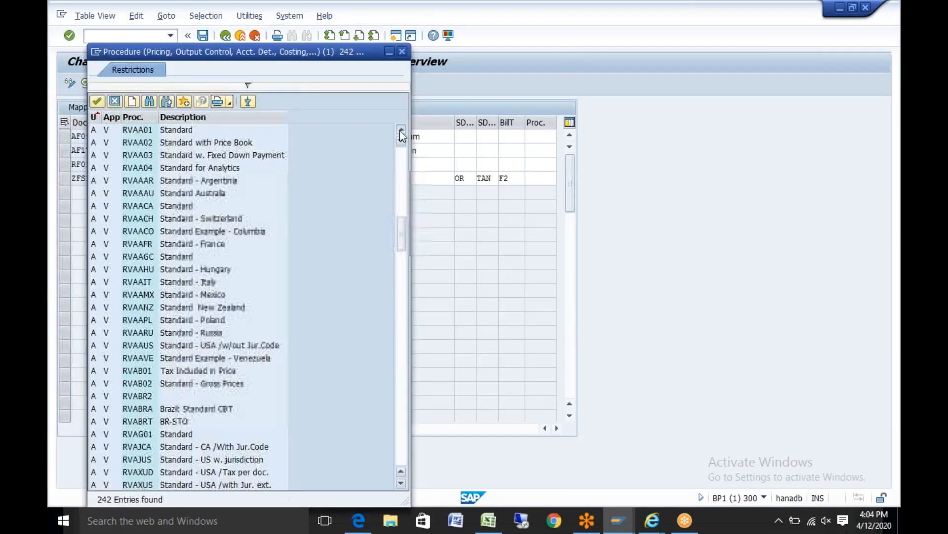
click(186, 130)
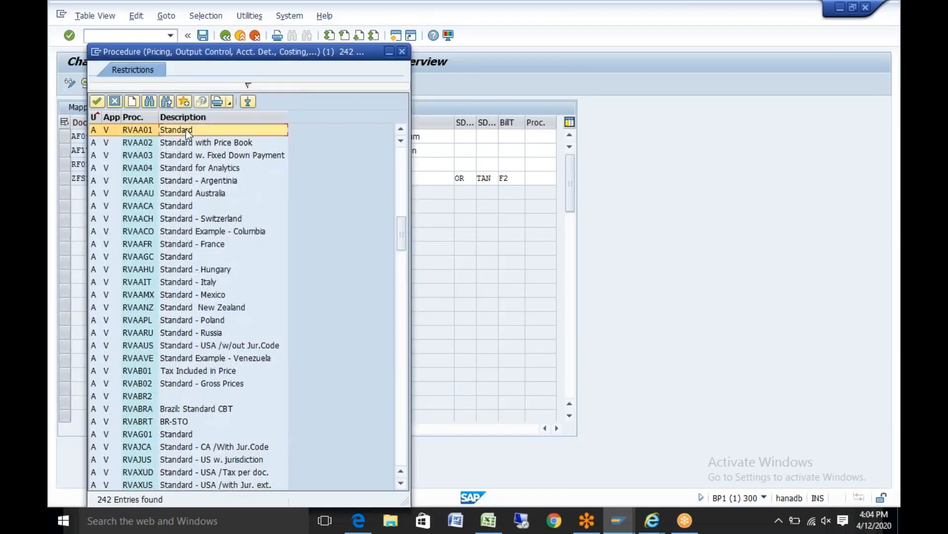
double_click(186, 130)
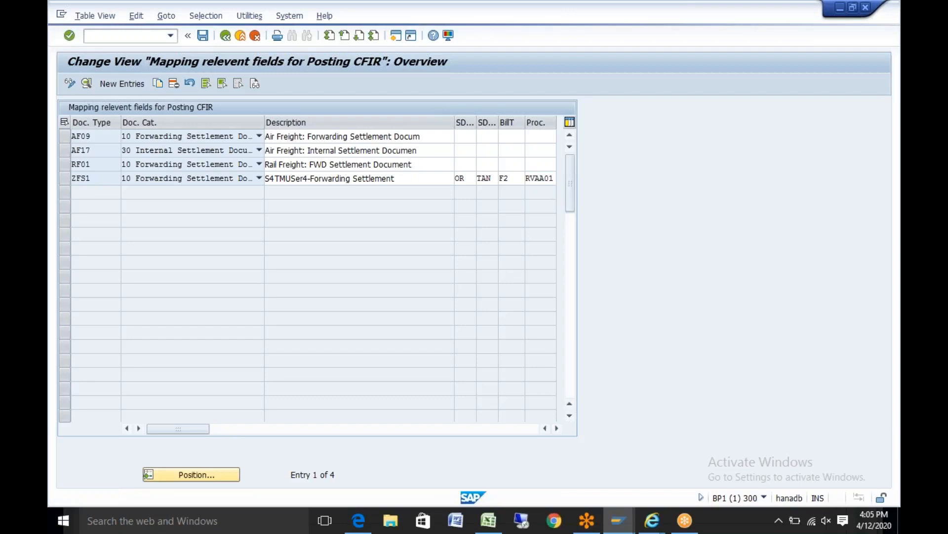
key(ctrl+s)
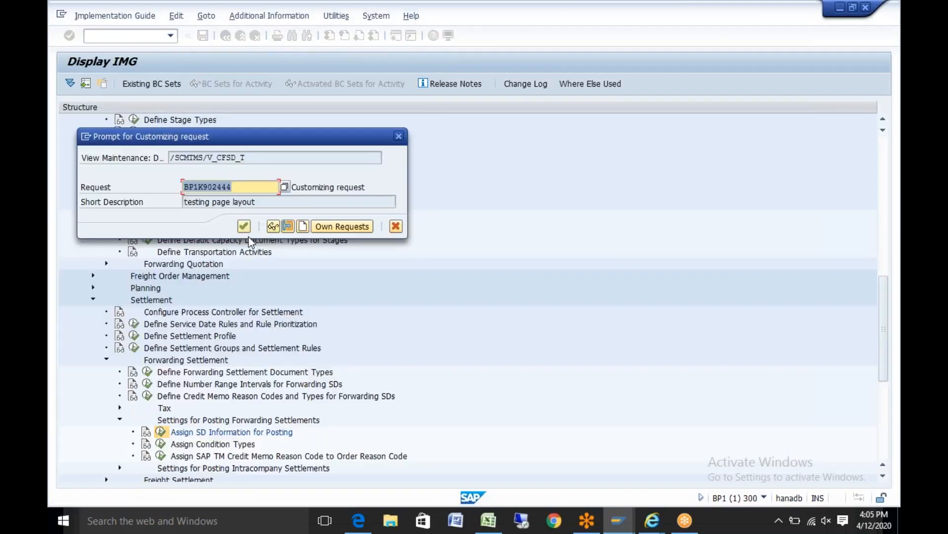
click(244, 228)
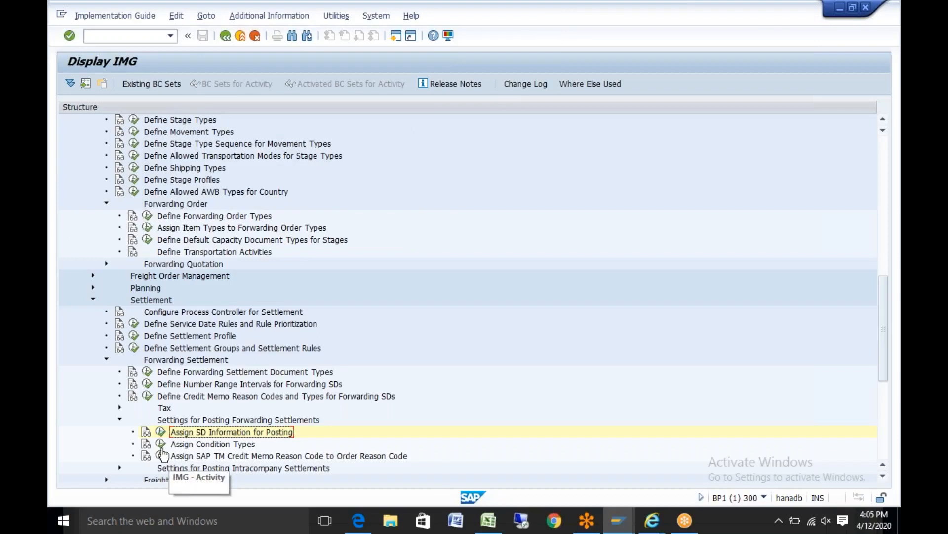
Open new entries in Assign Condition Types for mapping charge items to condition types, and leave the activity saving the changes.
click(161, 444)
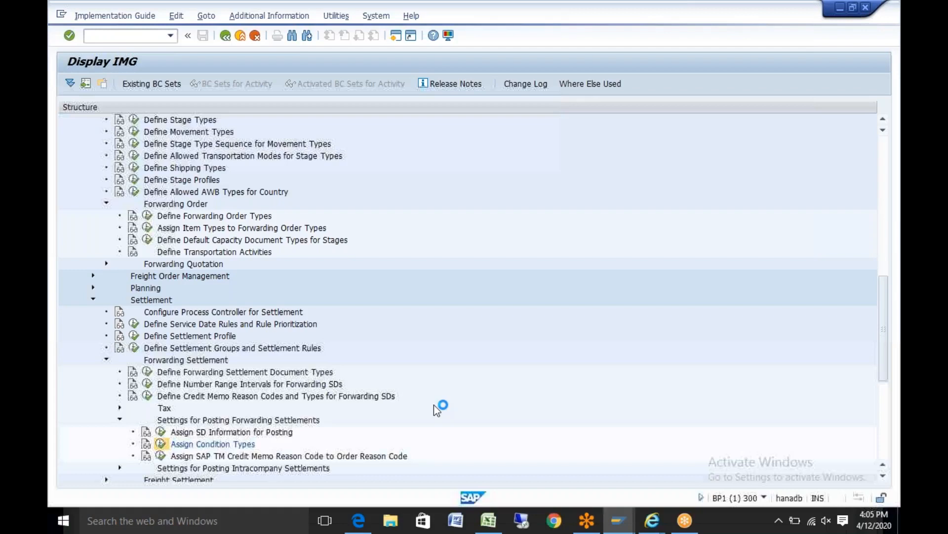
key(F5)
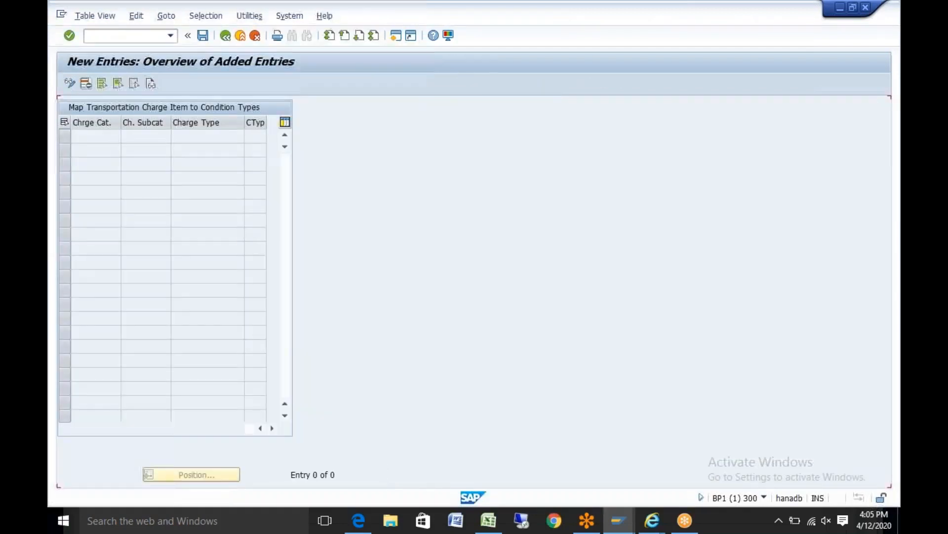
key(F3)
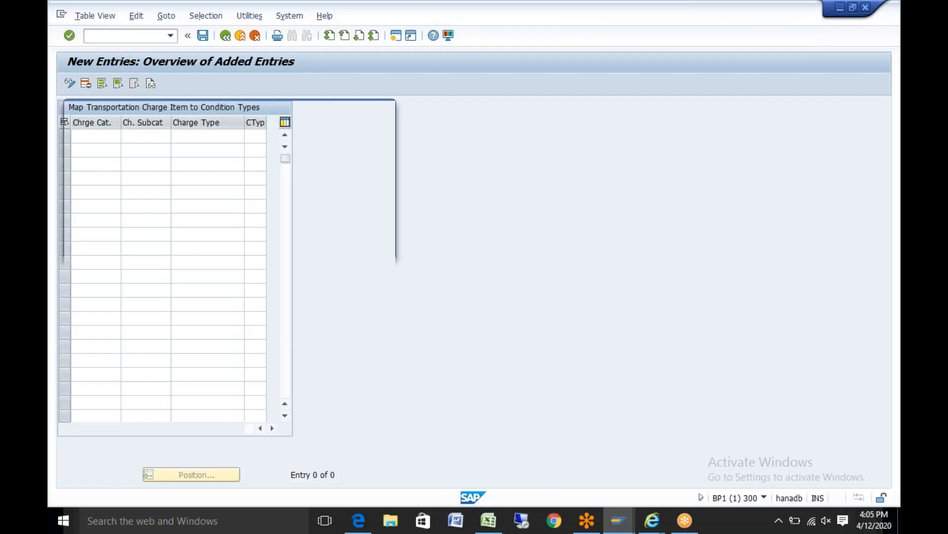
click(393, 108)
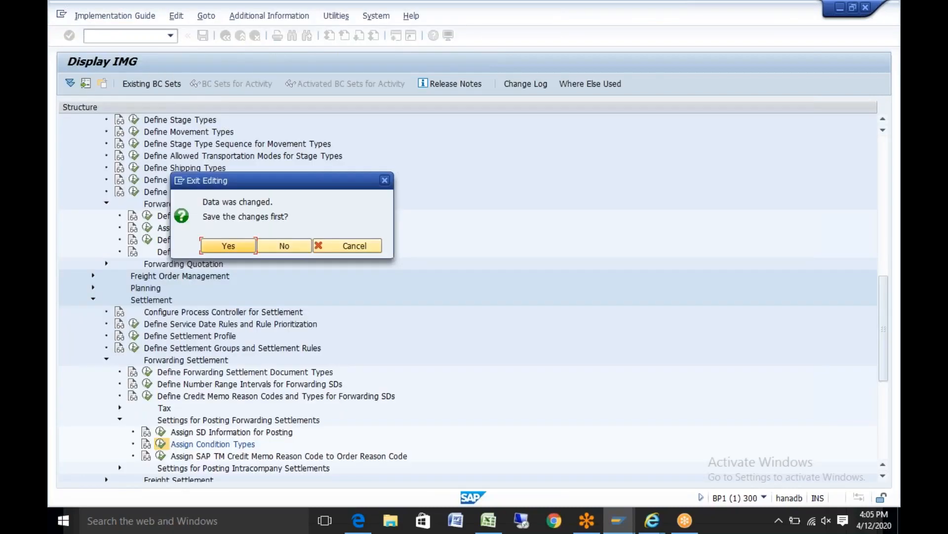
key(Return)
click(241, 230)
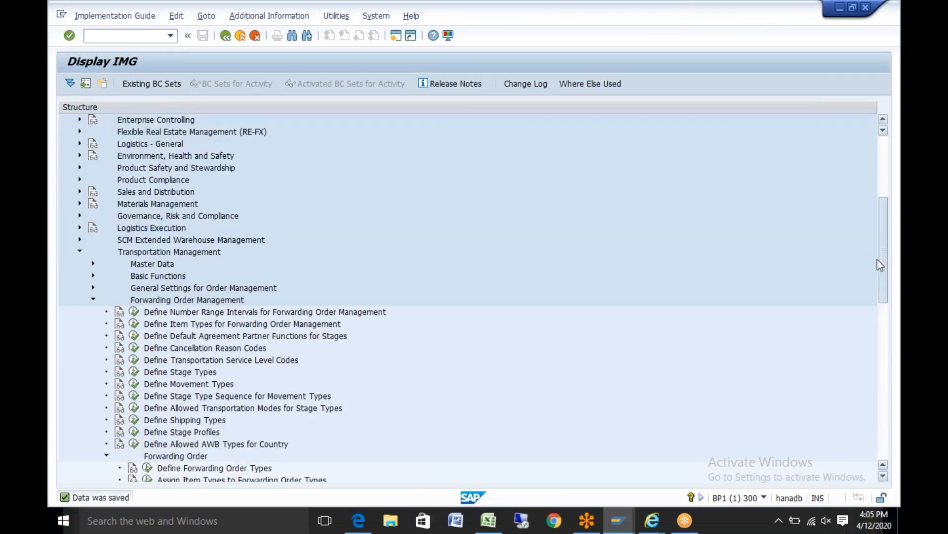
Open the Define Charge Types activity in the basic settings of Charge Calculation under Transportation Management's Basic Functions.
click(93, 276)
click(106, 299)
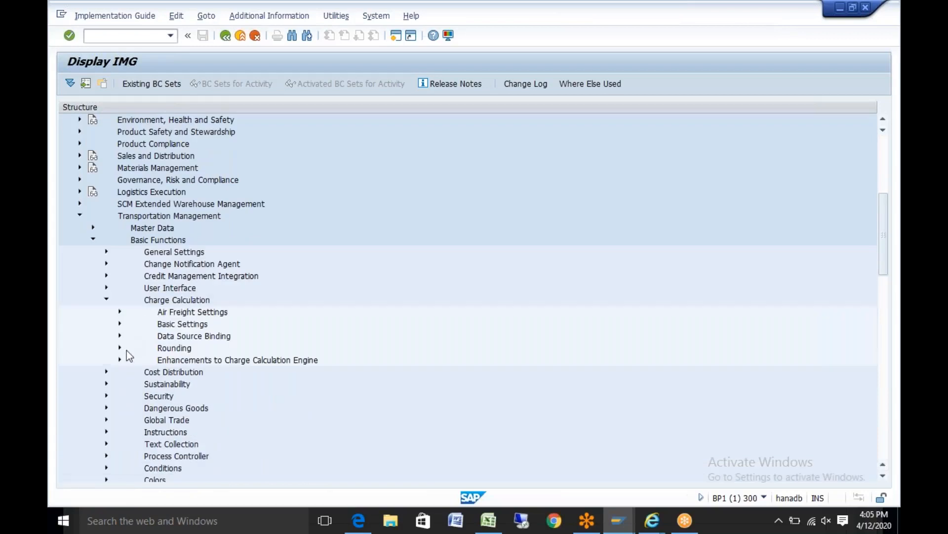
click(120, 324)
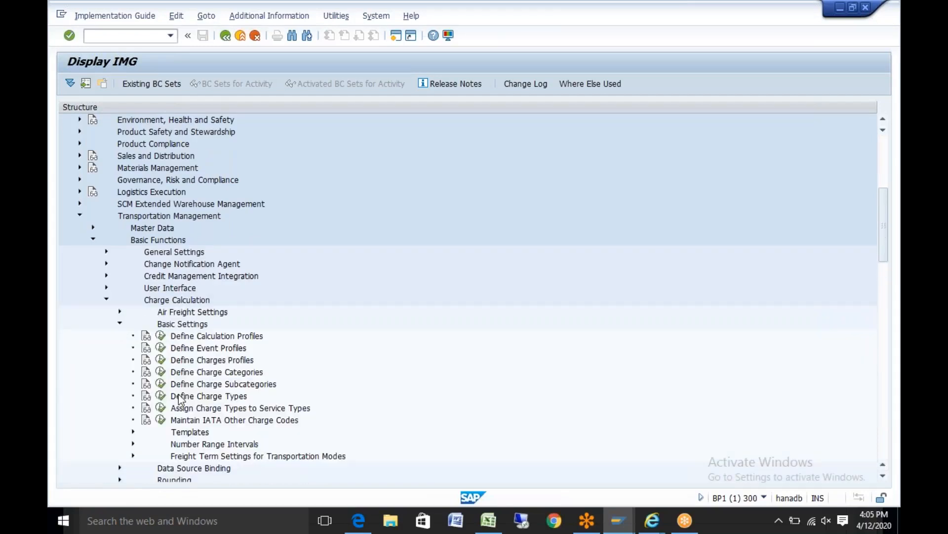
click(161, 395)
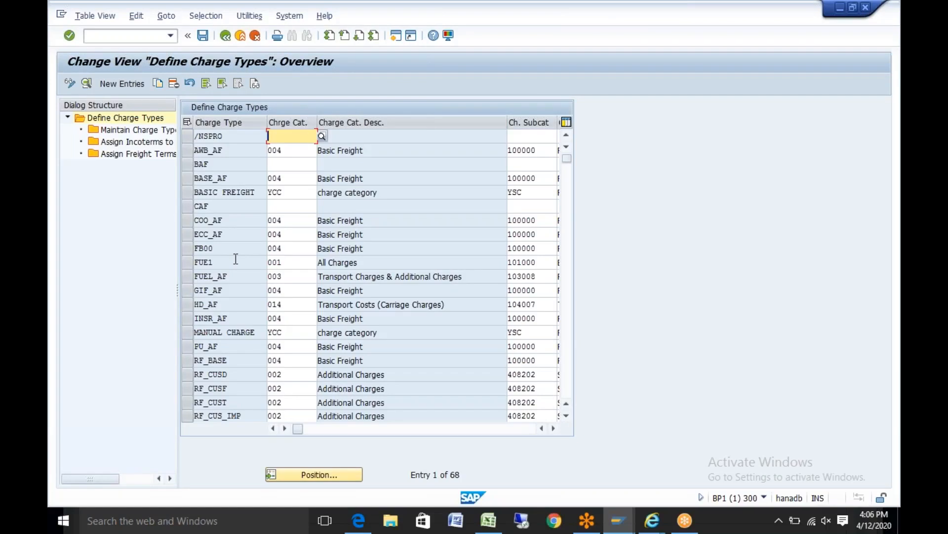
Look up the charge category and subcategory of charge type YFB00 in Define Charge Types, and return to the customizing structure.
drag(567, 162, 567, 295)
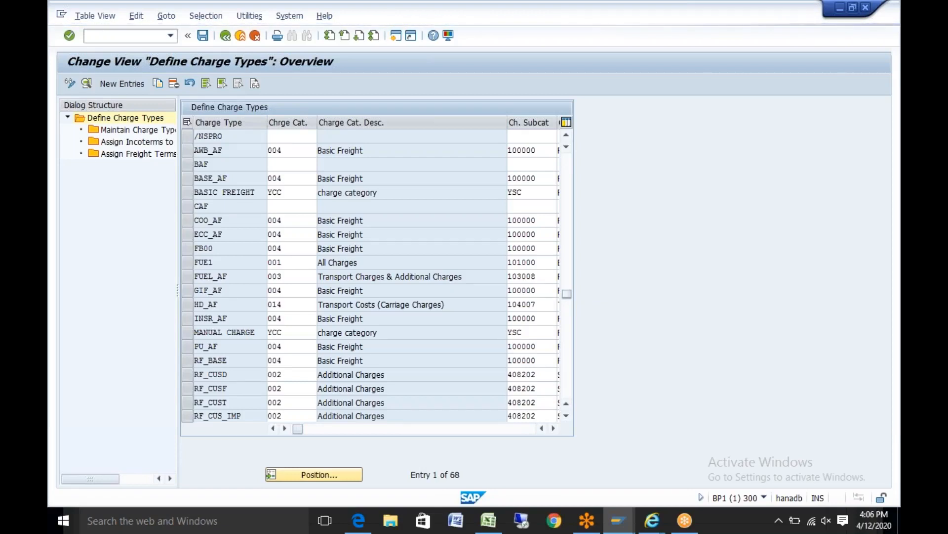
drag(225, 138, 185, 138)
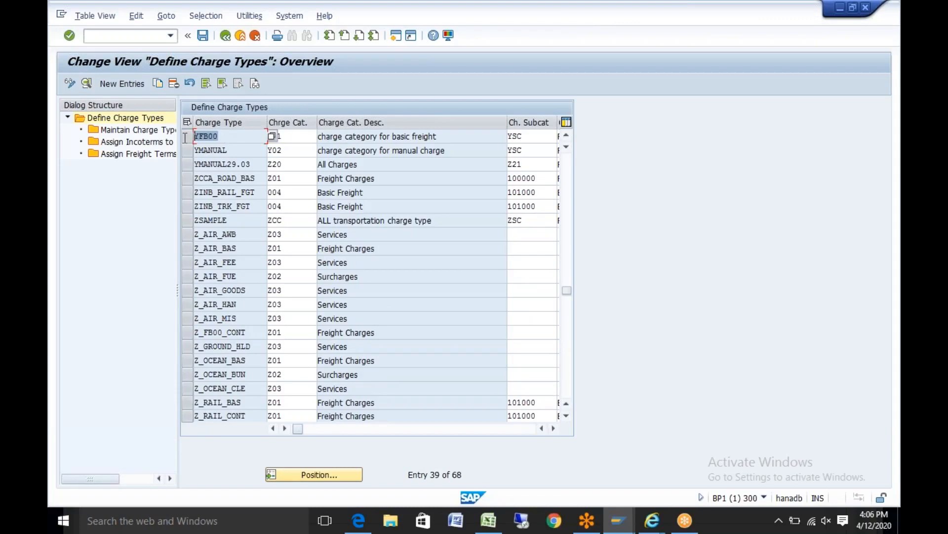
click(291, 137)
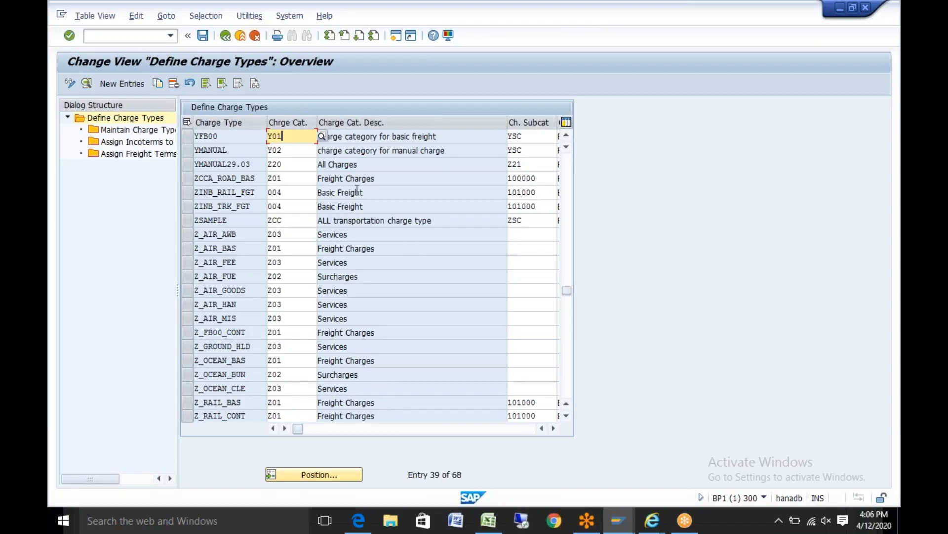
click(226, 38)
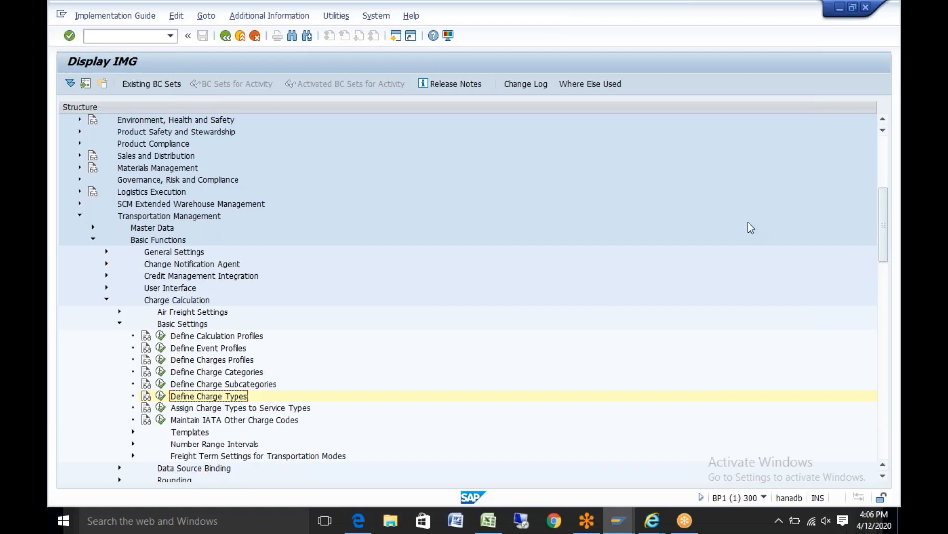
Open new entries in the Assign Condition Types activity under the settings for posting forwarding settlements.
drag(885, 247, 884, 349)
scroll(158, 407, down, 7)
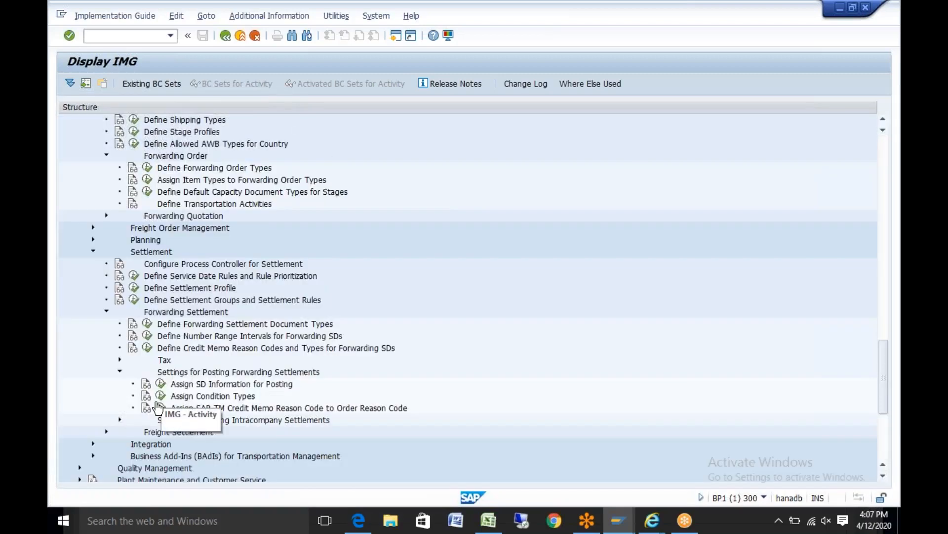
click(161, 396)
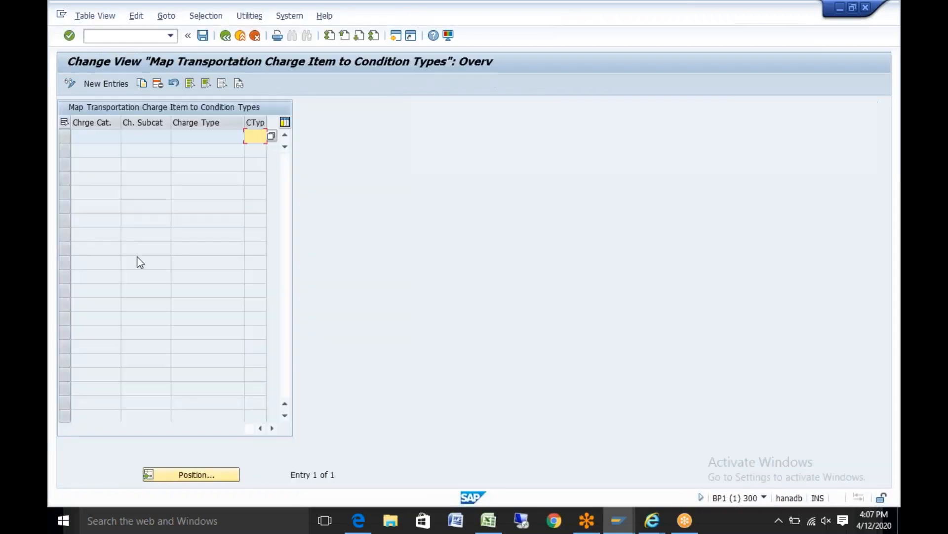
click(102, 85)
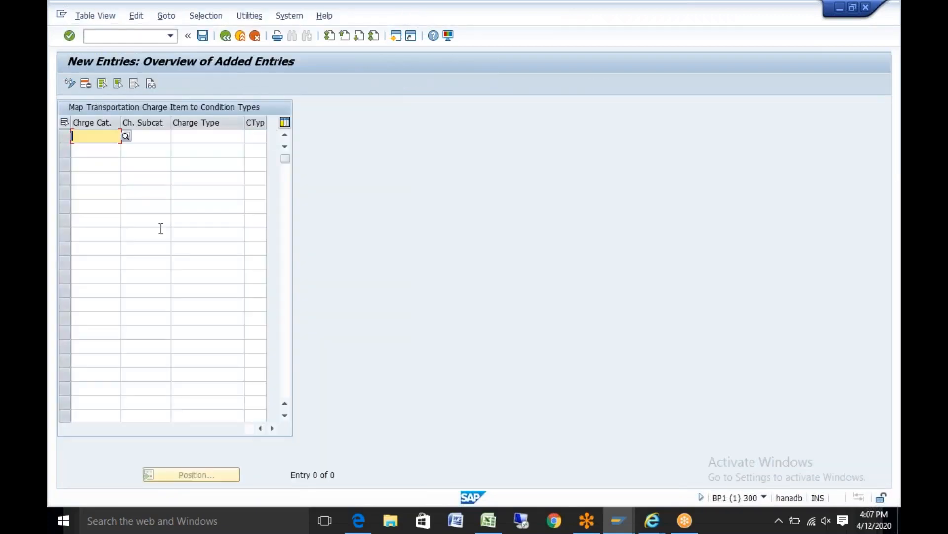
Enter charge category Y01, charge subcategory YSC and charge type YFB00 in the first row of the new entries.
text(Y01)
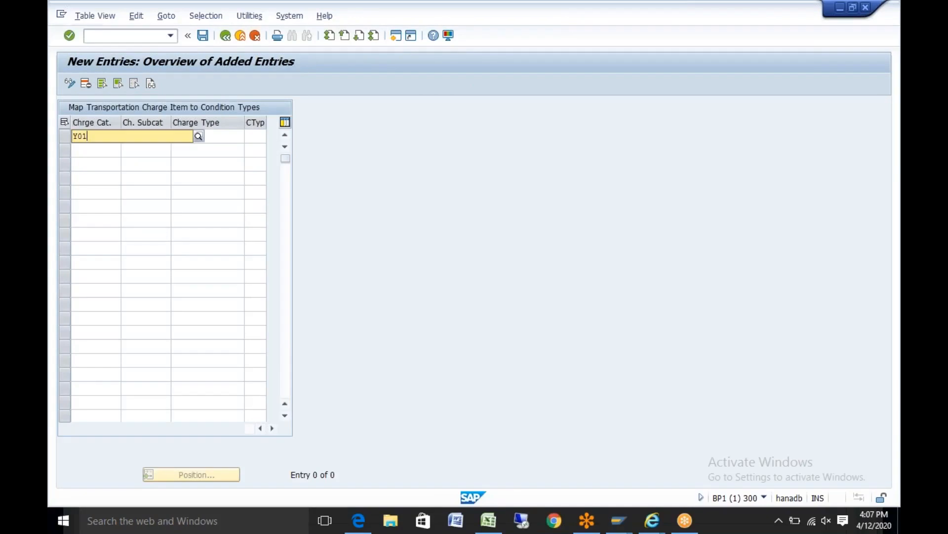
click(150, 135)
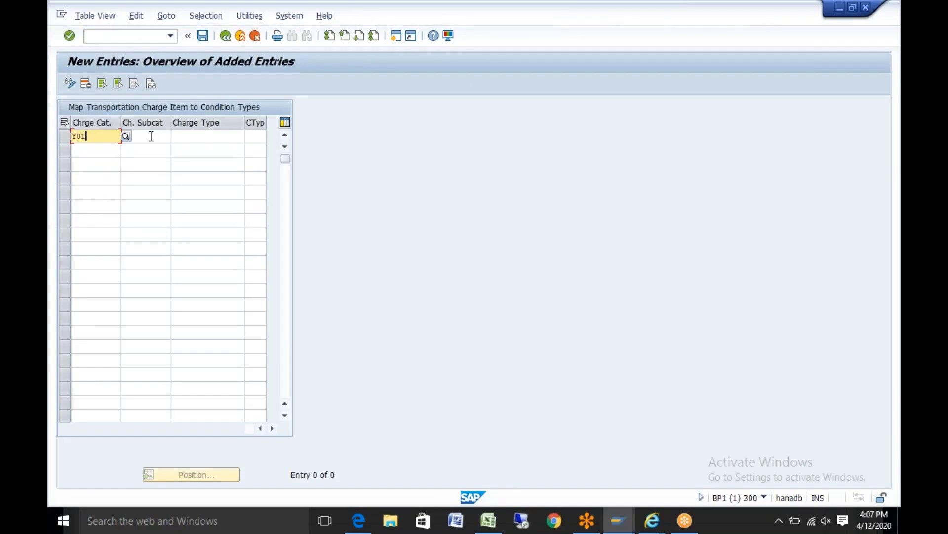
text(YSC)
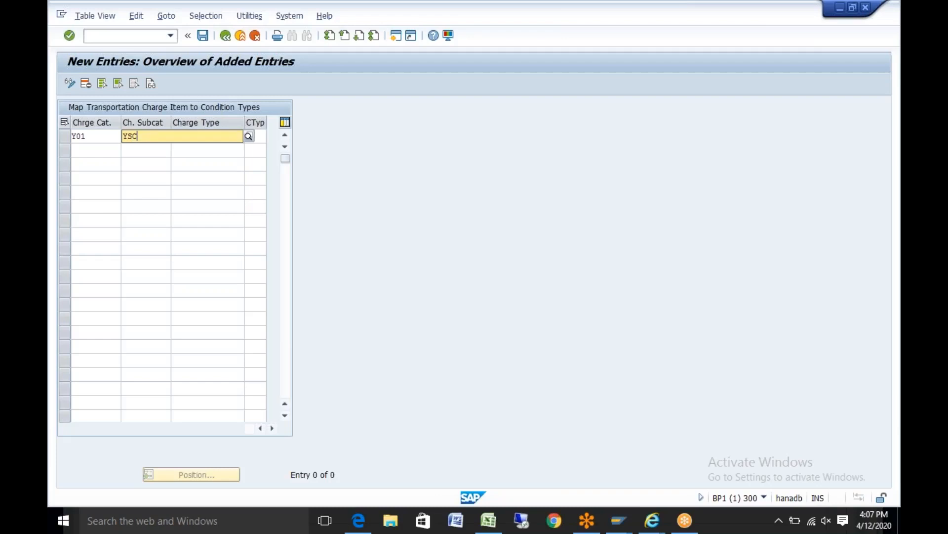
key(Return)
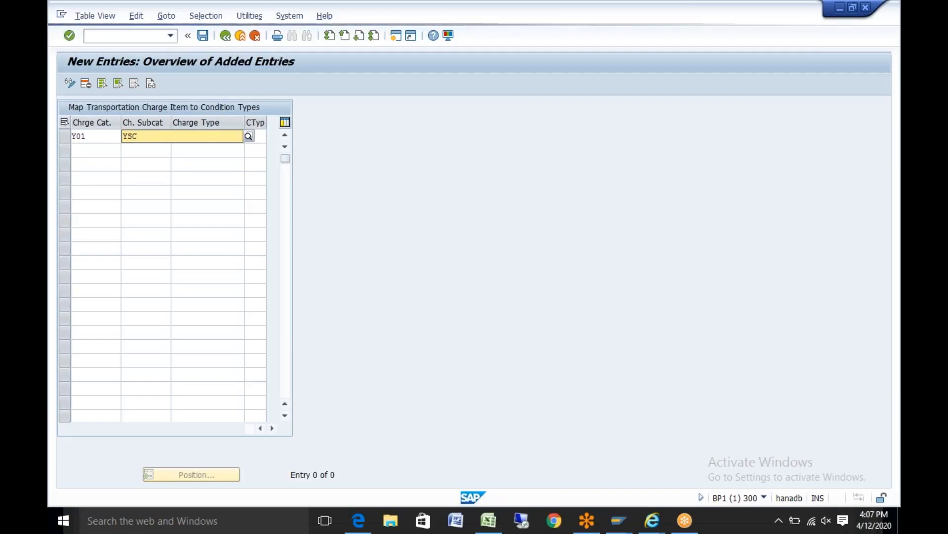
click(194, 136)
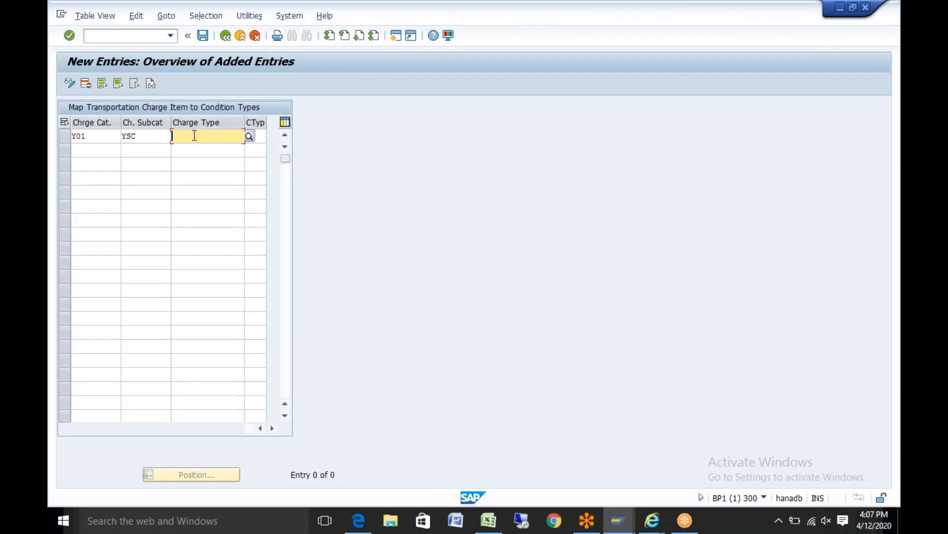
text(YFB0)
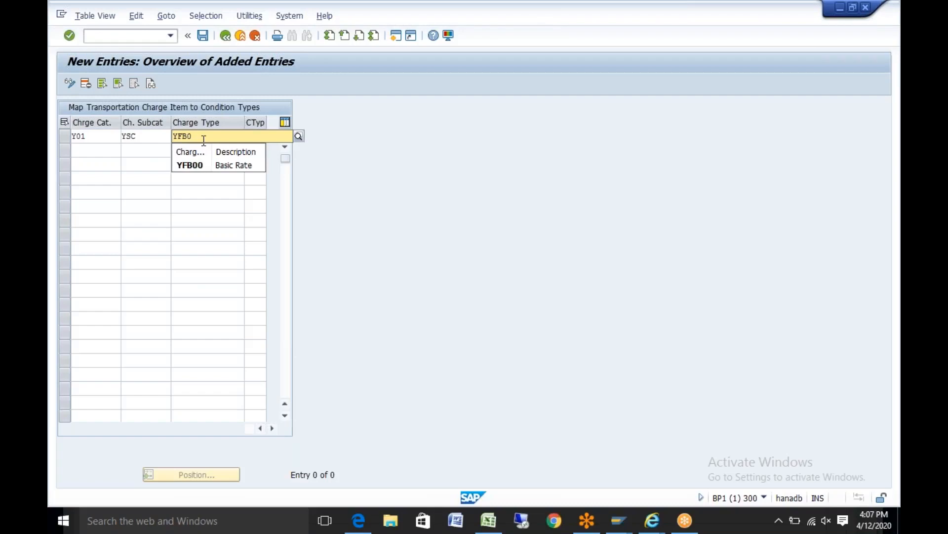
text(0)
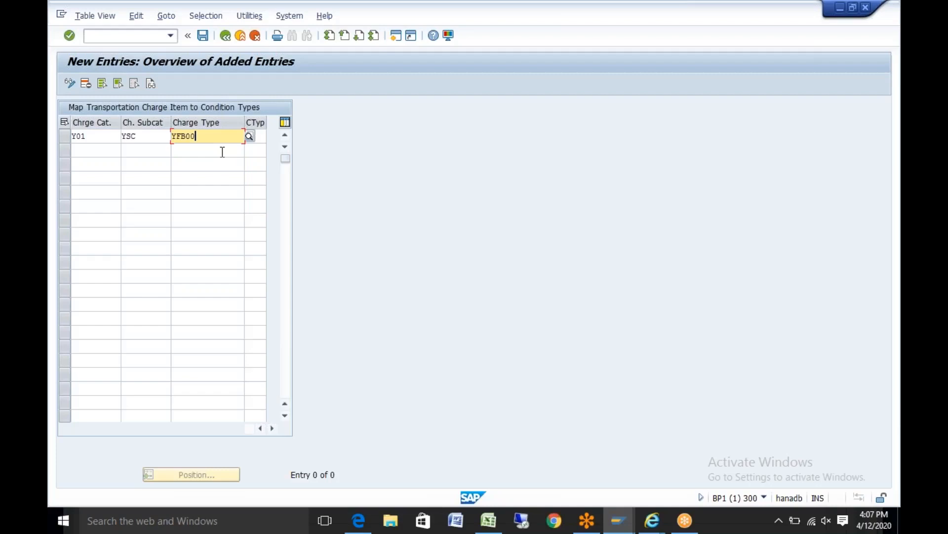
Assign condition type PR00 to the YFB00 charge item, save the mapping and leave the activity.
key(Tab)
key(F4)
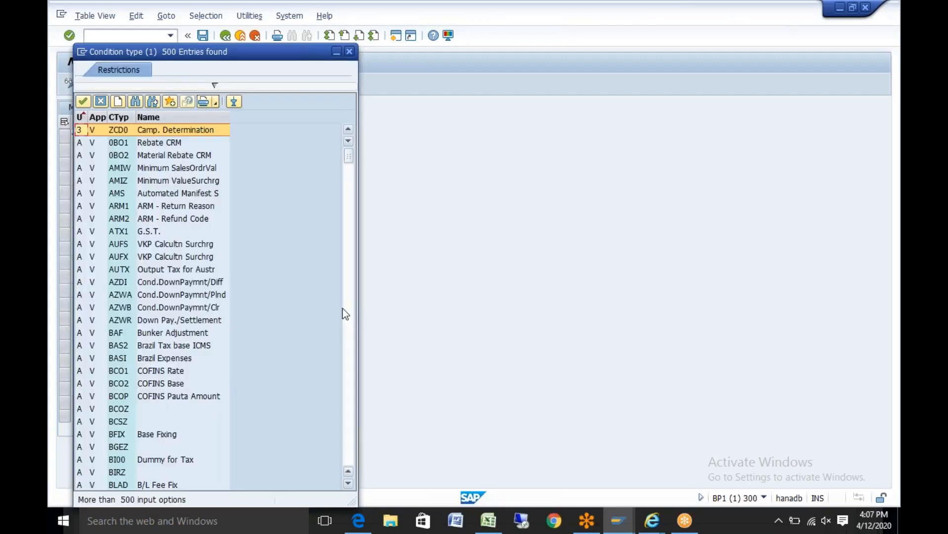
key(Escape)
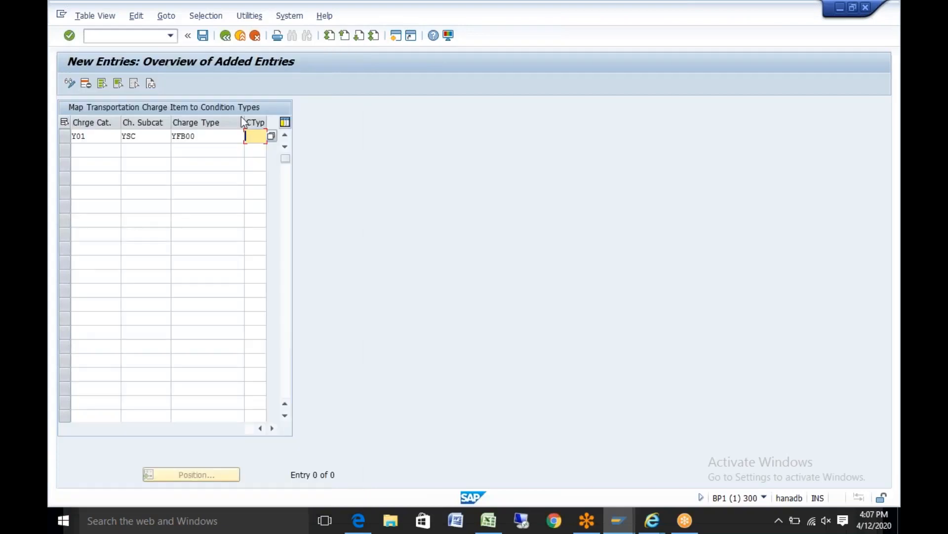
drag(244, 119, 202, 119)
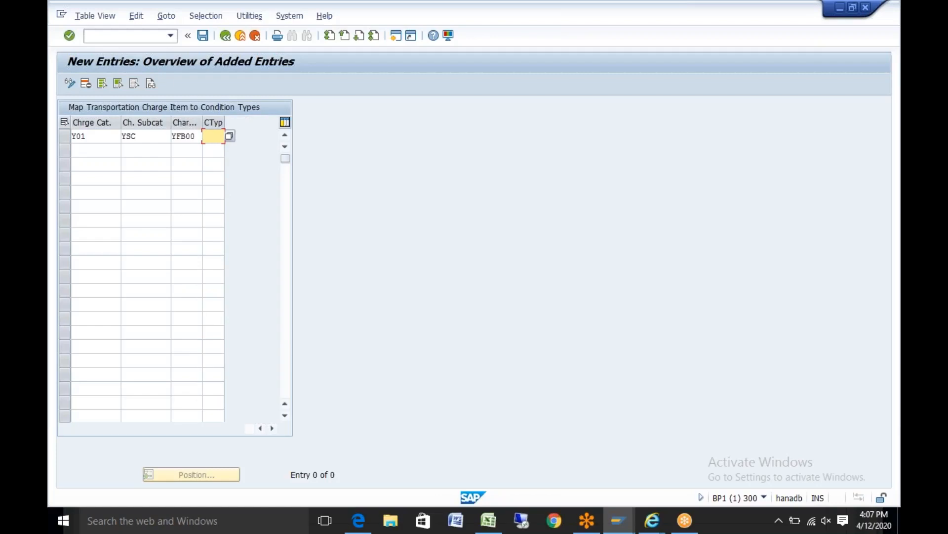
text(PR00)
key(Return)
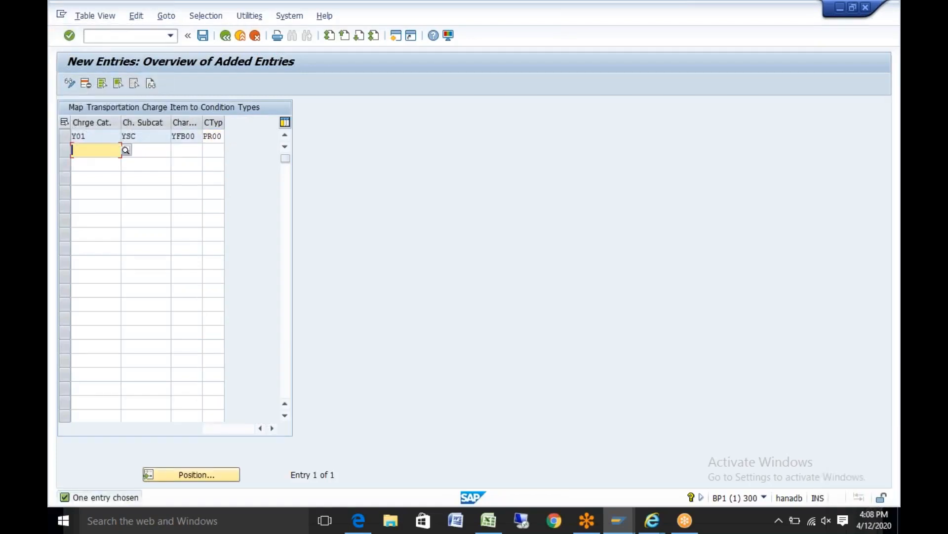
click(204, 38)
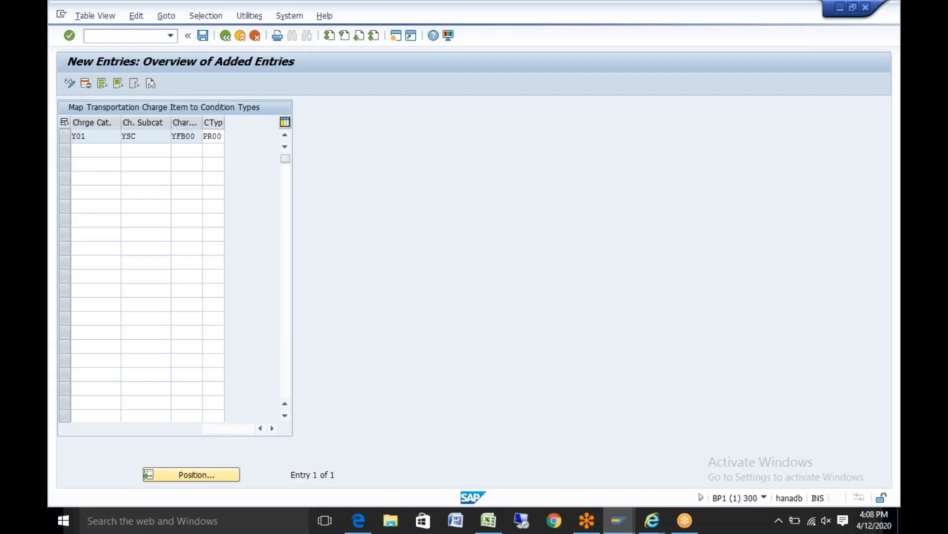
click(225, 36)
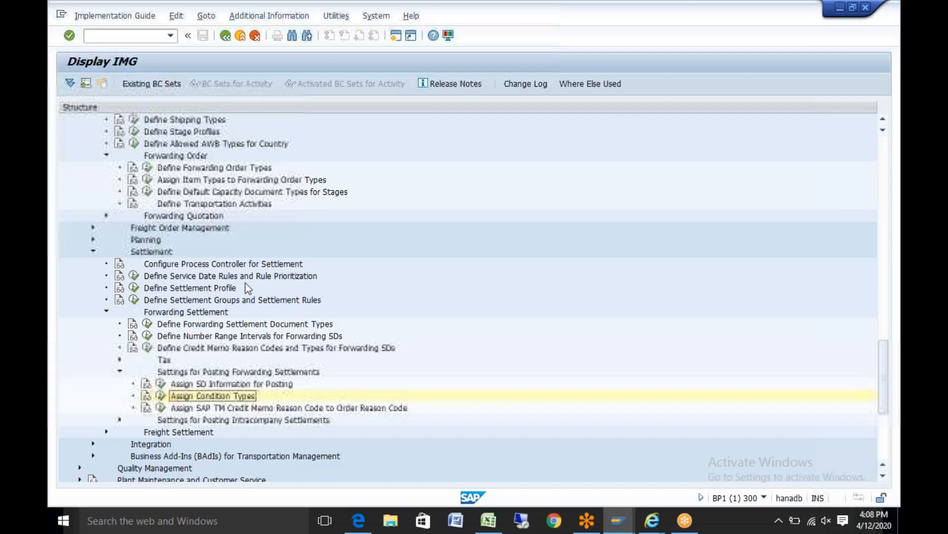
Delete the blank row from the condition type mapping and save the change to the proposed customizing request.
click(170, 399)
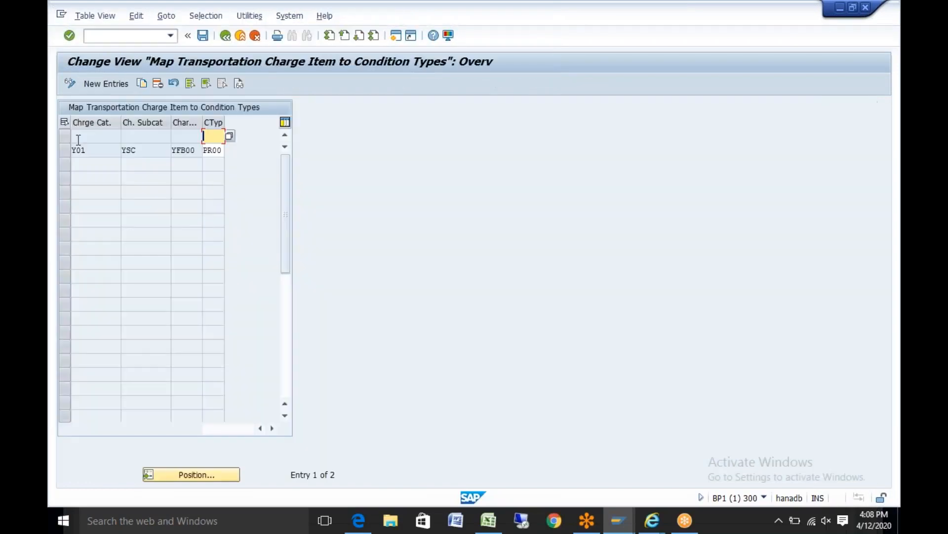
click(66, 136)
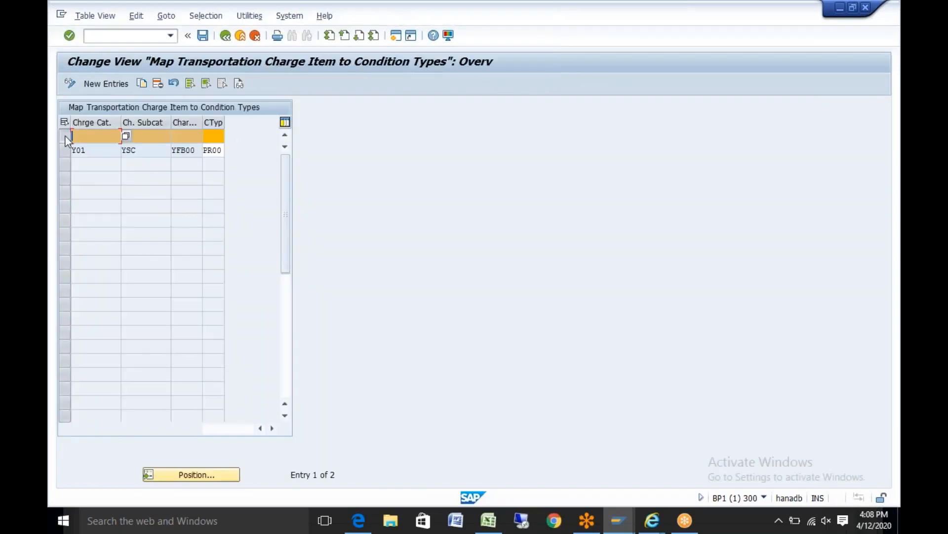
click(158, 83)
click(202, 35)
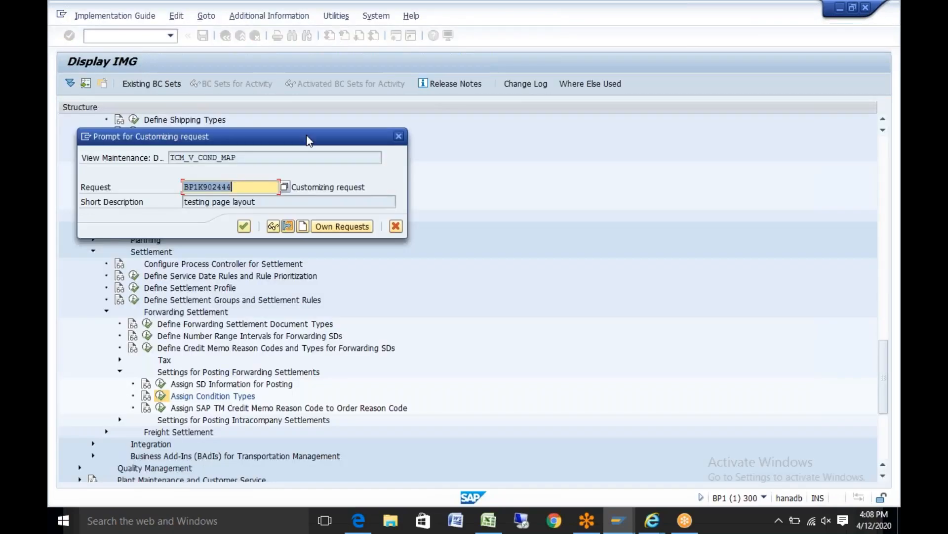
click(244, 226)
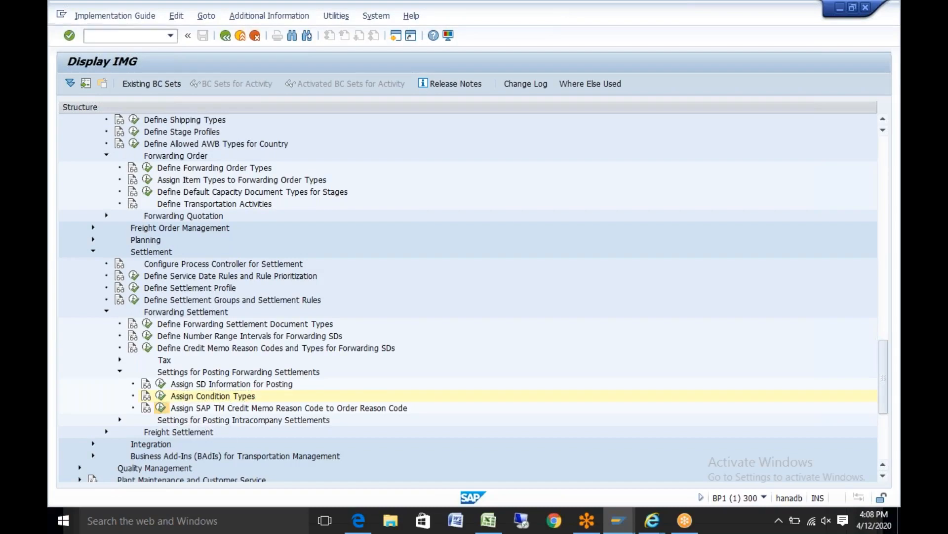
Check the assignment of SAP TM credit memo reason codes to order reason codes, and return to the customizing structure.
click(160, 408)
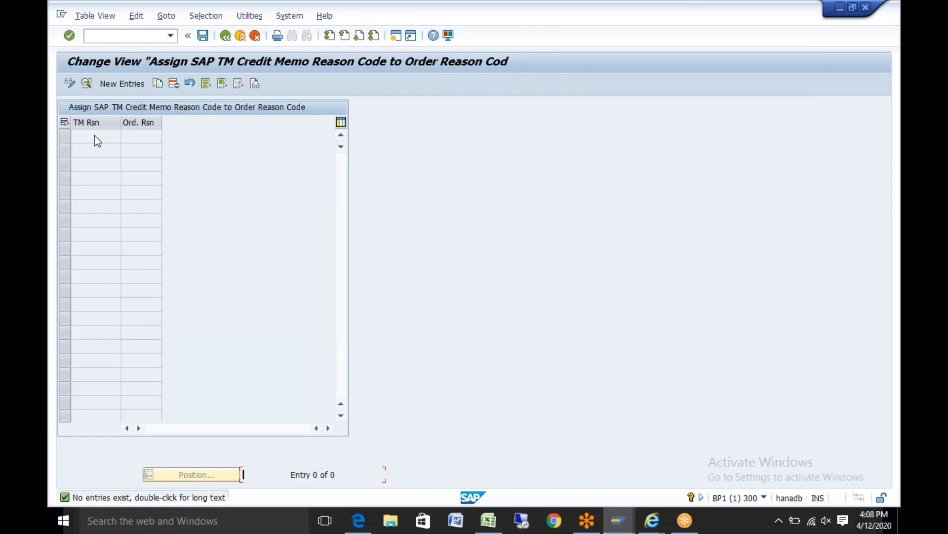
click(227, 37)
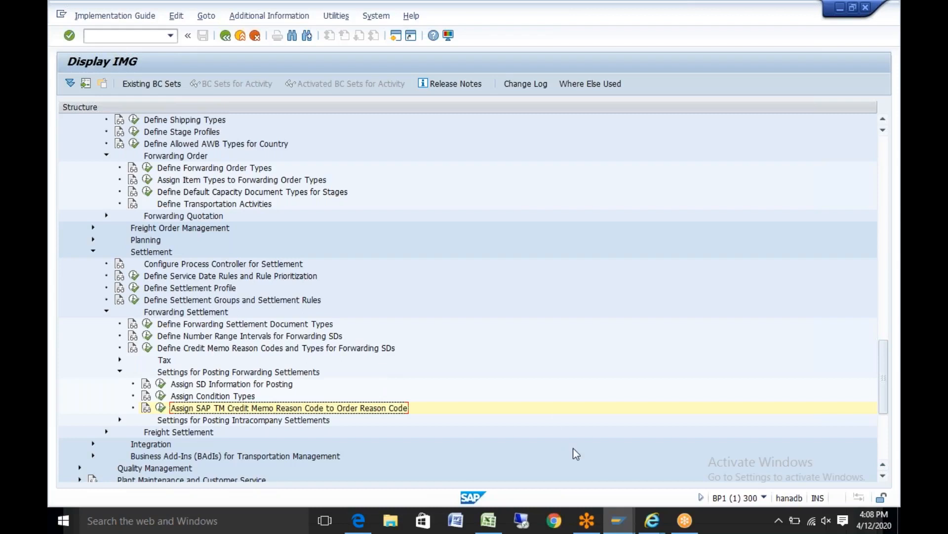
Switch to the forwarding settlement worklist in Internet Explorer and close the separate window displaying the forwarding settlement document.
click(653, 525)
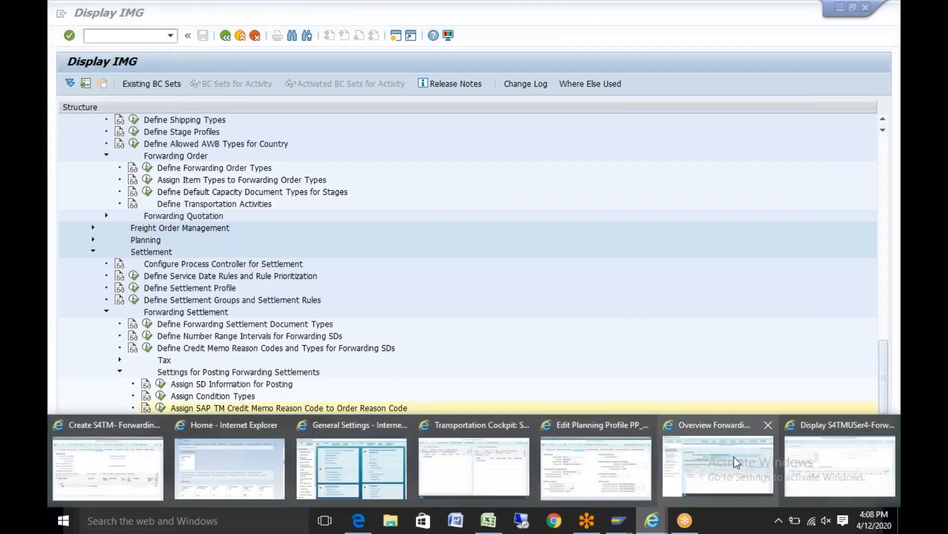
click(734, 457)
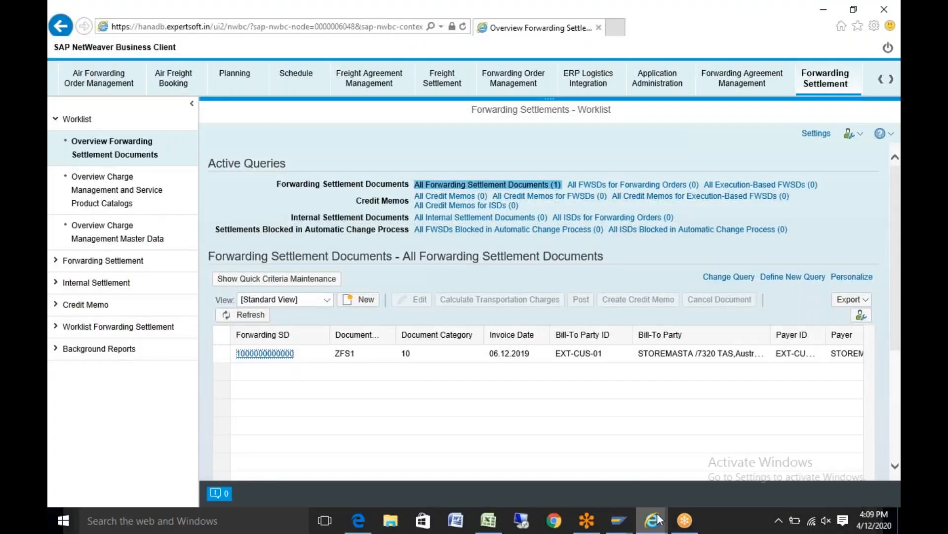
click(657, 512)
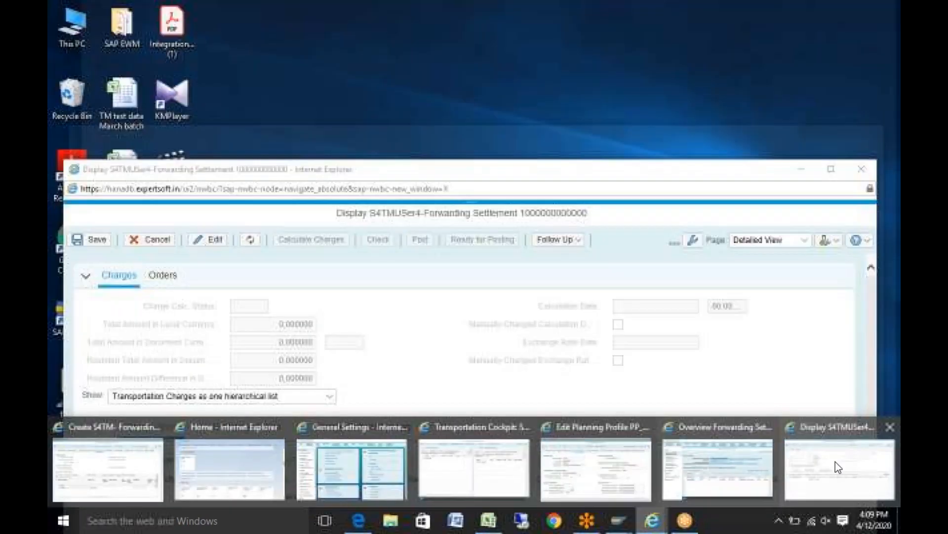
click(835, 461)
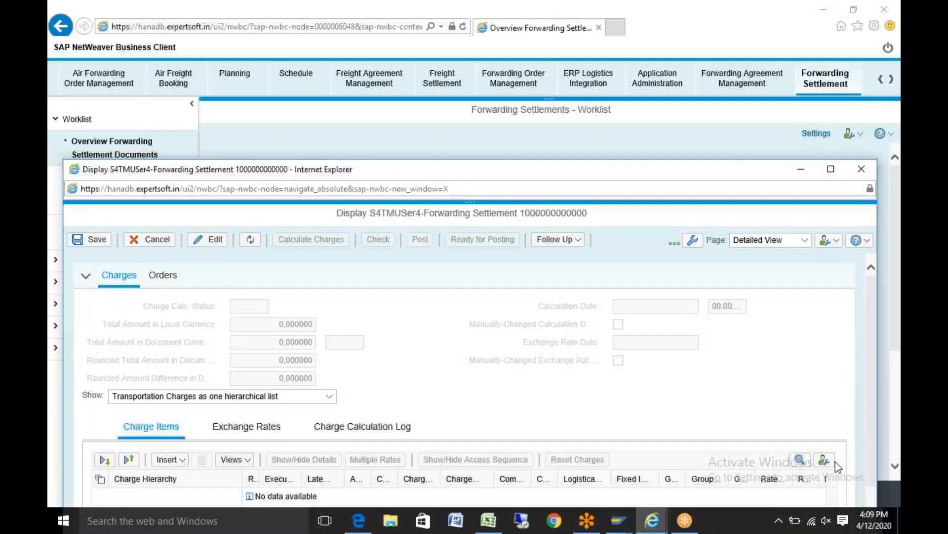
click(864, 171)
Clear away the unneeded General Settings, Transportation Cockpit and Home browser windows, leaving the forwarding settlement worklist open.
click(652, 523)
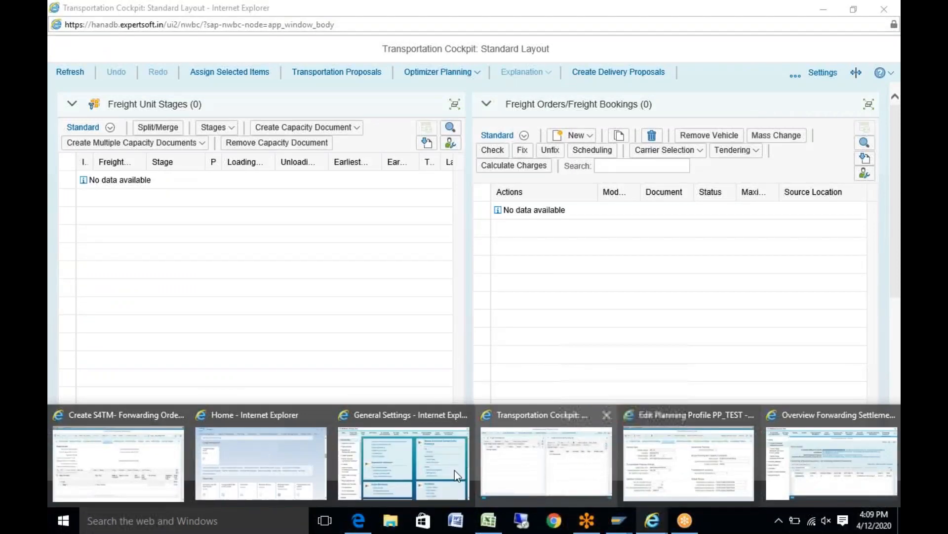
click(455, 473)
drag(172, 19, 202, 219)
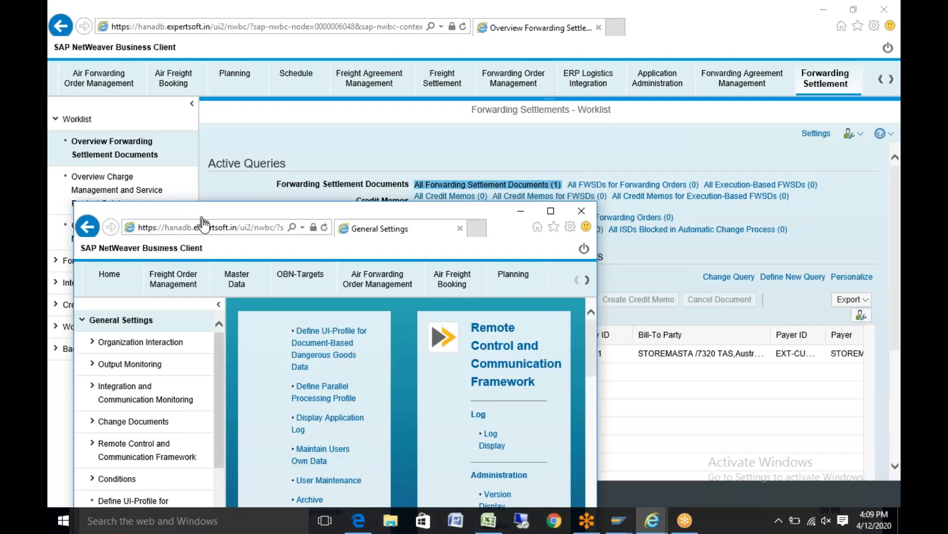
click(519, 210)
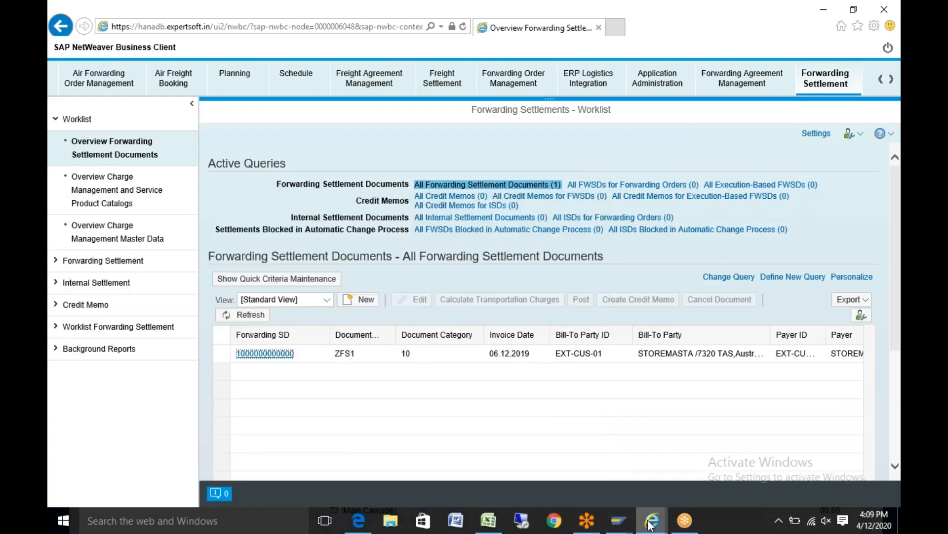
mouse_move(651, 521)
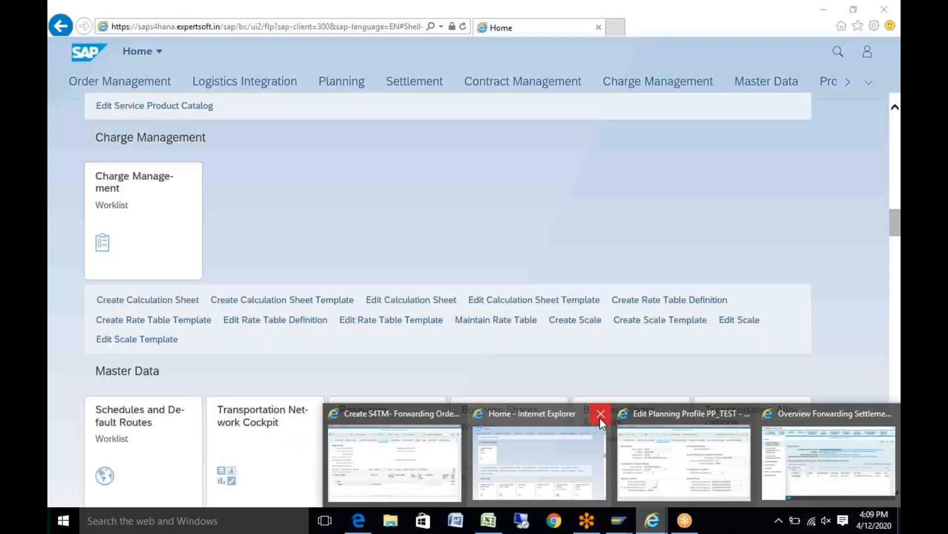
click(599, 417)
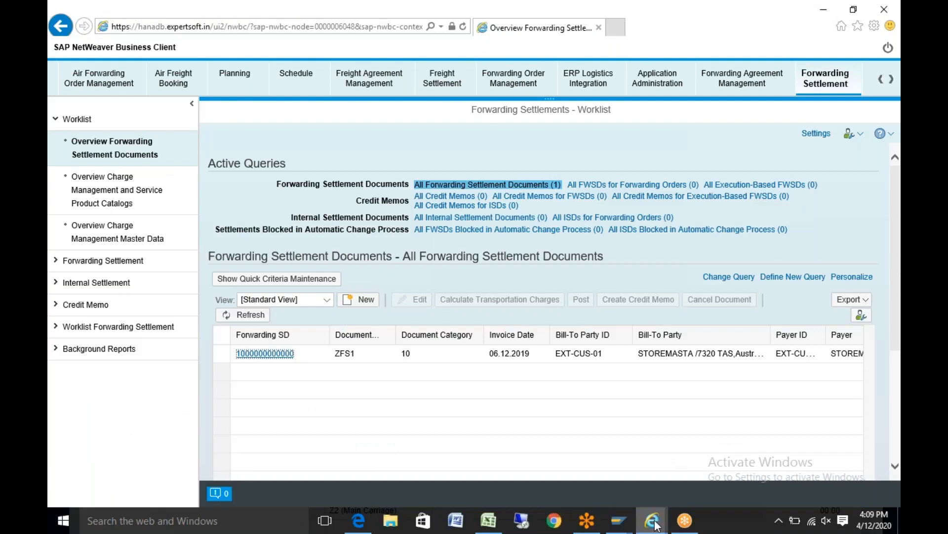
Bring up the browser window for creating an S4TM forwarding order and view its Actual Route.
mouse_move(652, 520)
click(600, 420)
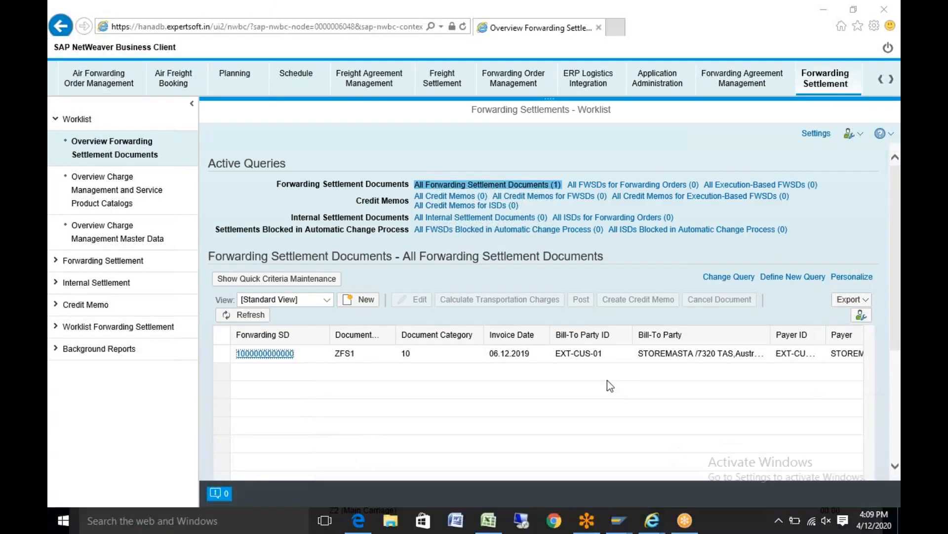
mouse_move(652, 518)
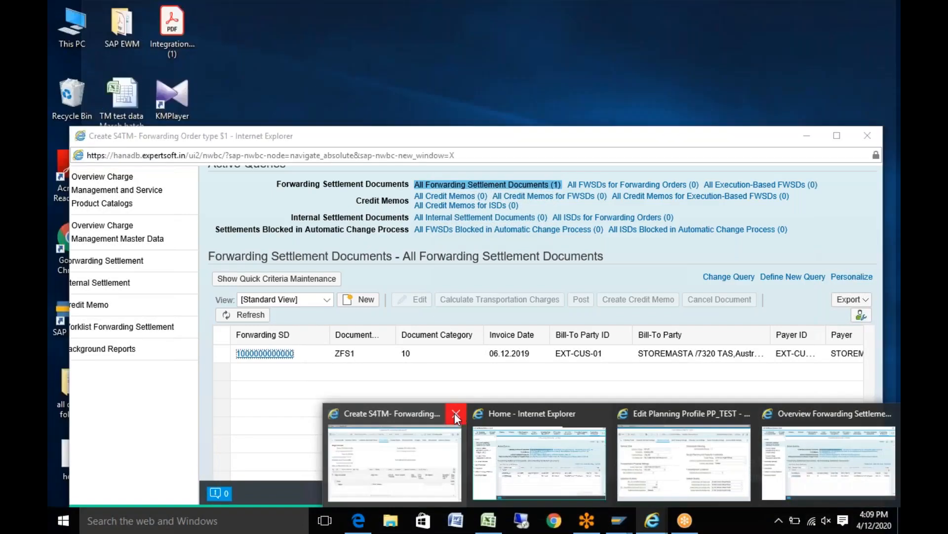
click(398, 475)
click(427, 257)
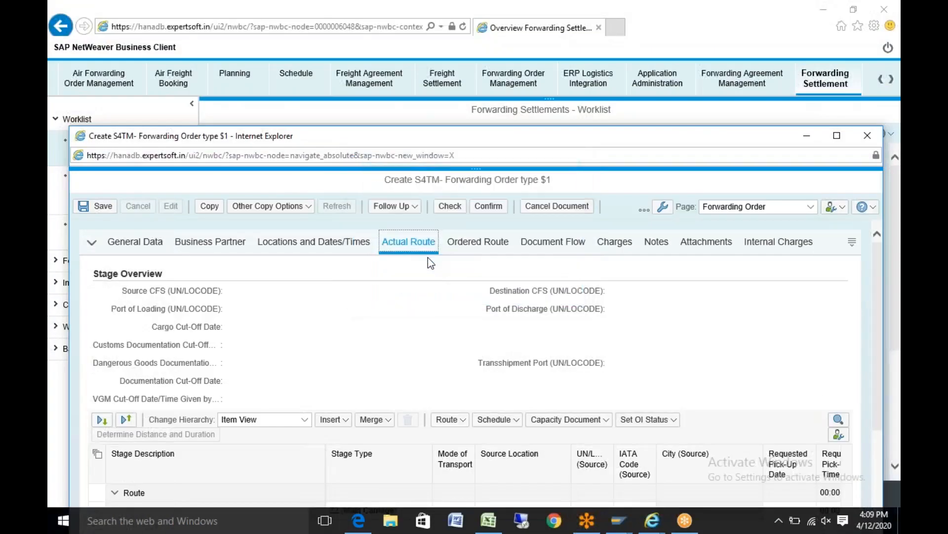
Open the TM test data March batch workbook, widen column 3 and copy the forwarding order number beside FWO type Z001.
key(super+d)
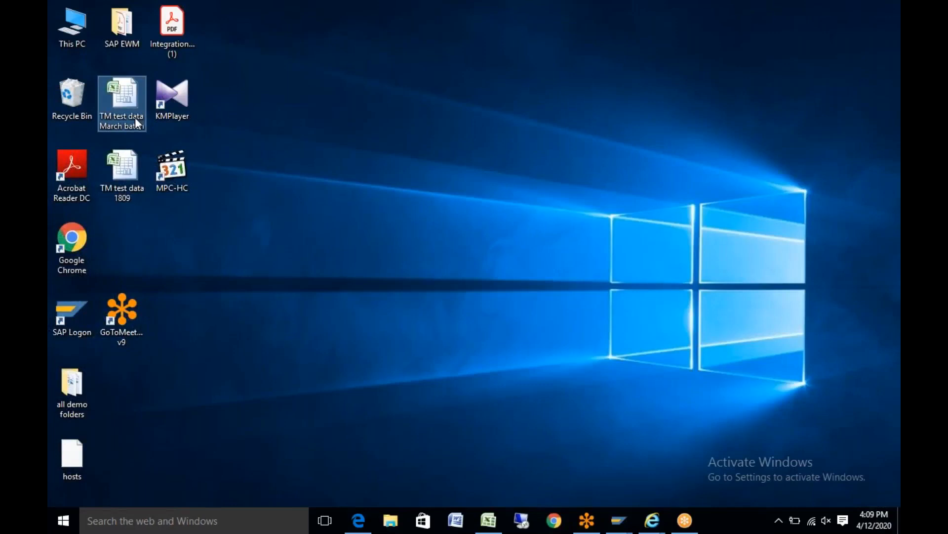
double_click(138, 126)
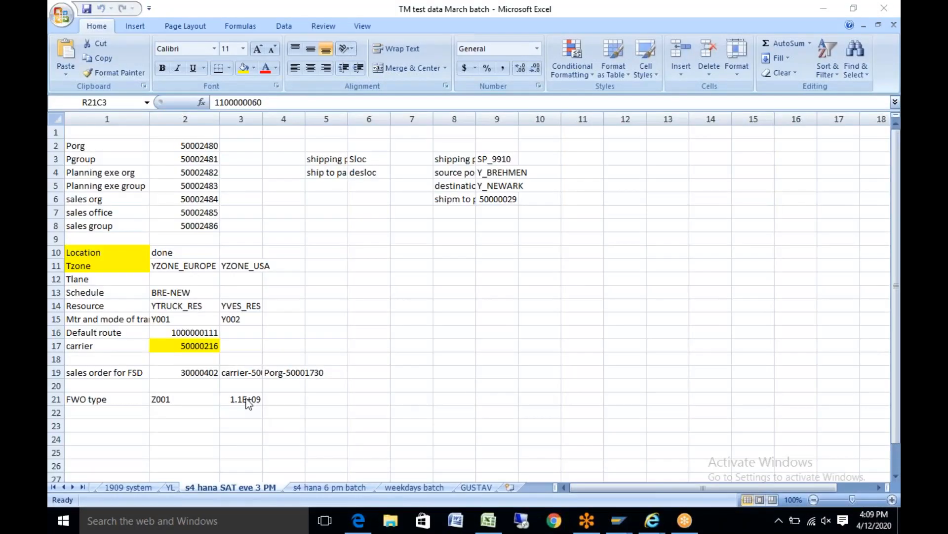
double_click(260, 120)
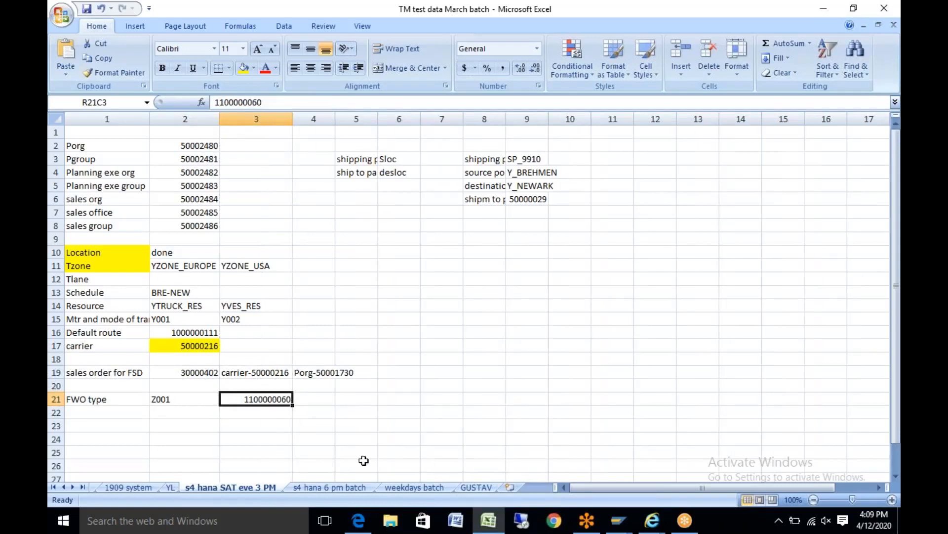
key(ctrl+c)
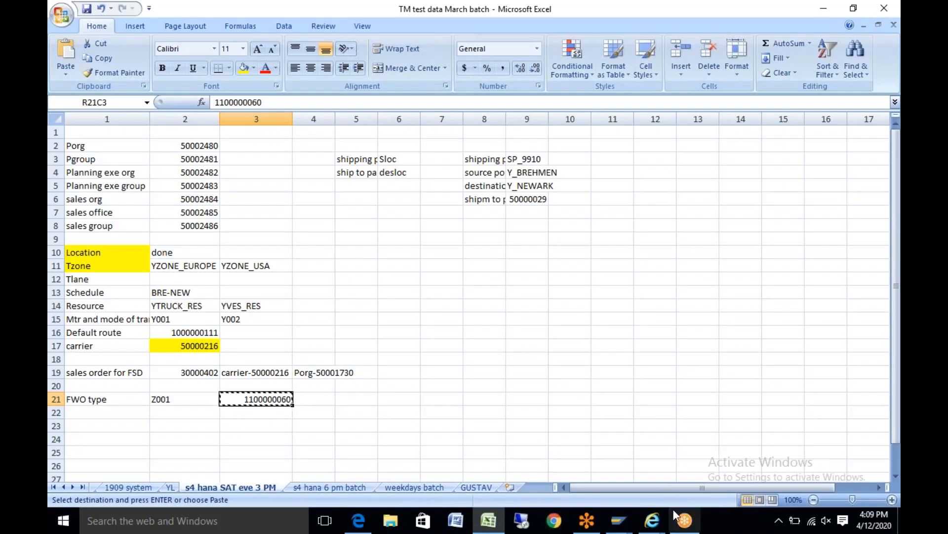
Switch to SAP NetWeaver Business Client and open the copied forwarding order for editing from Forwarding Order Management.
mouse_move(659, 520)
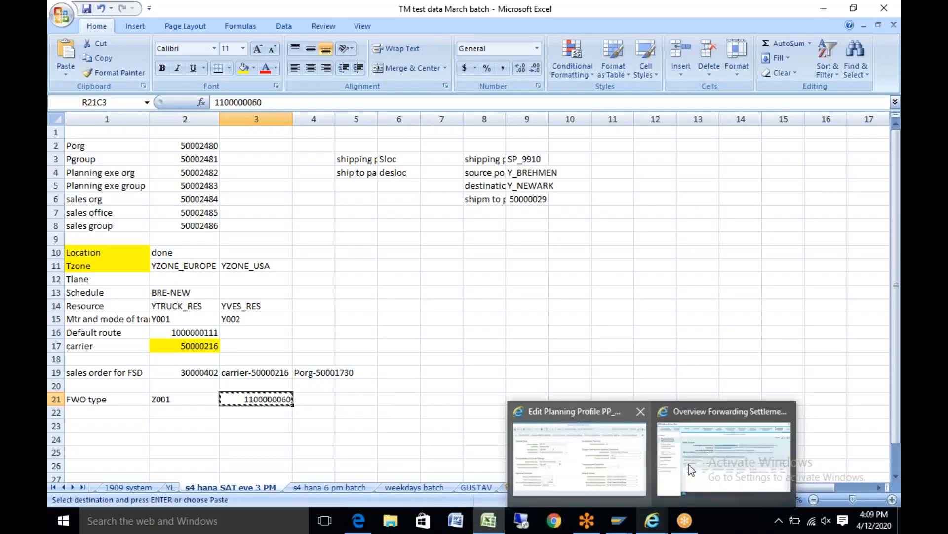
click(701, 467)
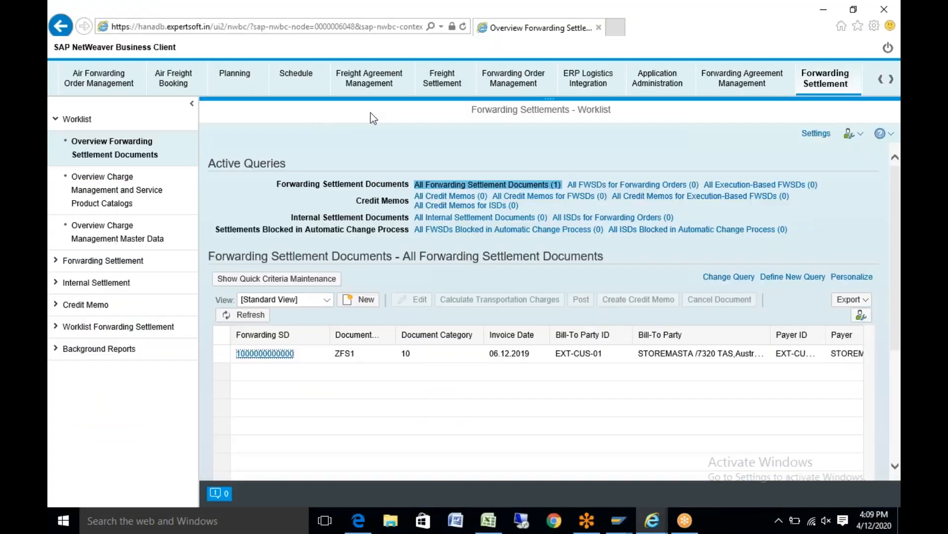
click(521, 91)
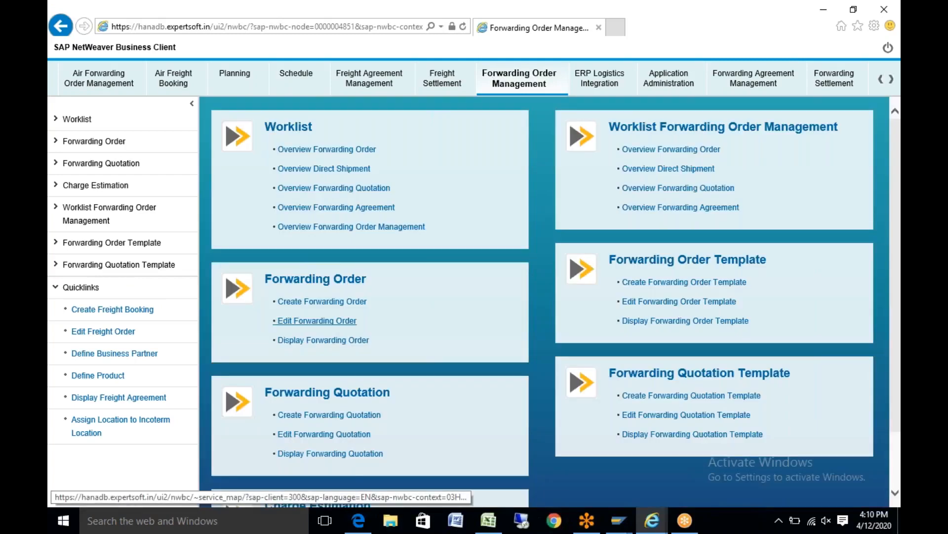
click(317, 320)
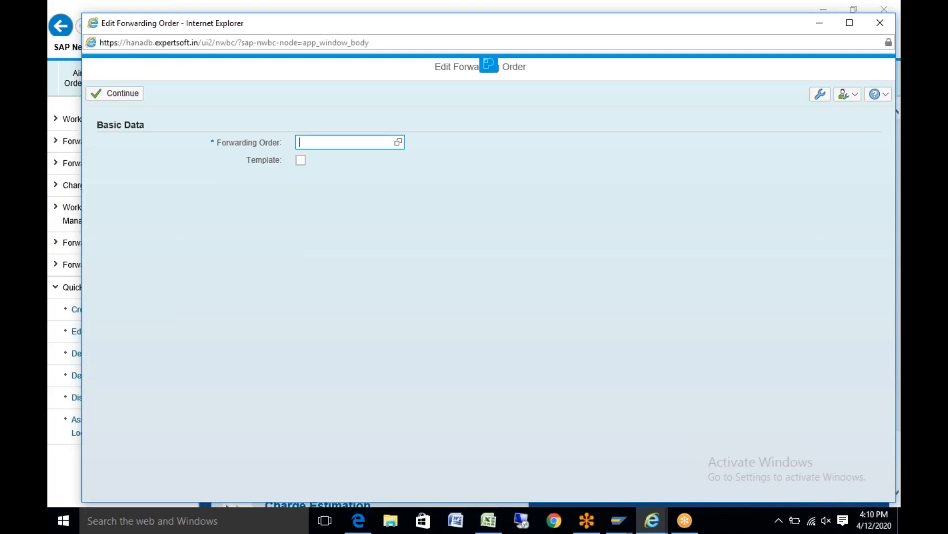
key(ctrl+v)
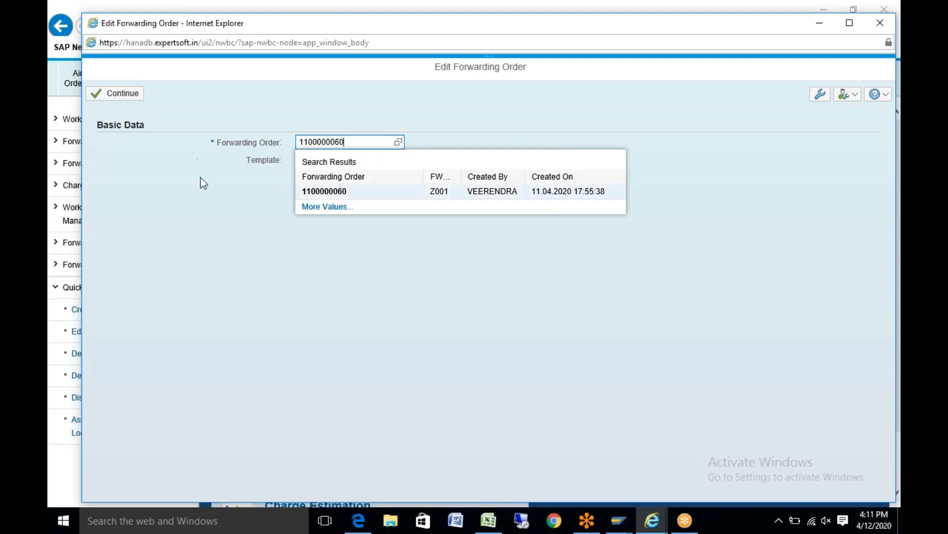
click(112, 101)
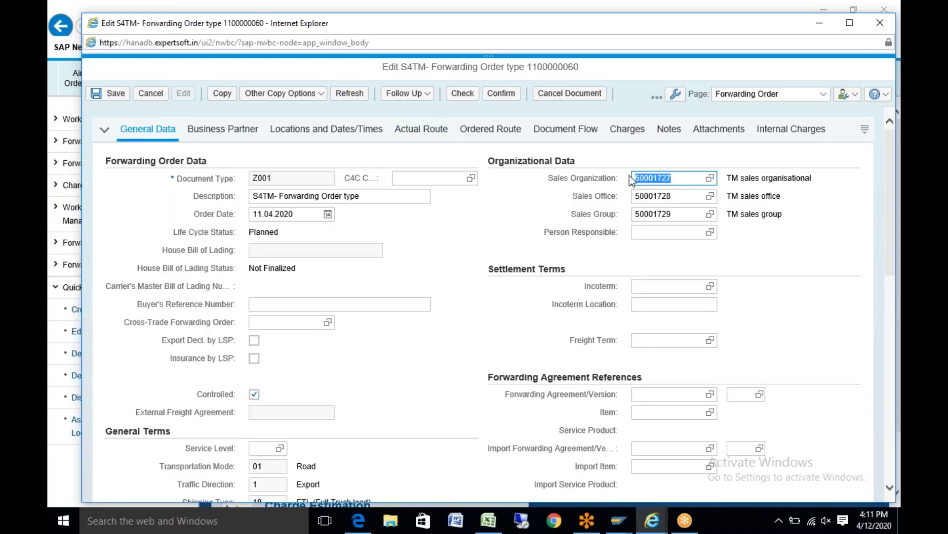
Switch to SAP Easy Access, run transaction PPOME and find the sales organizational unit 50001727.
mouse_move(619, 520)
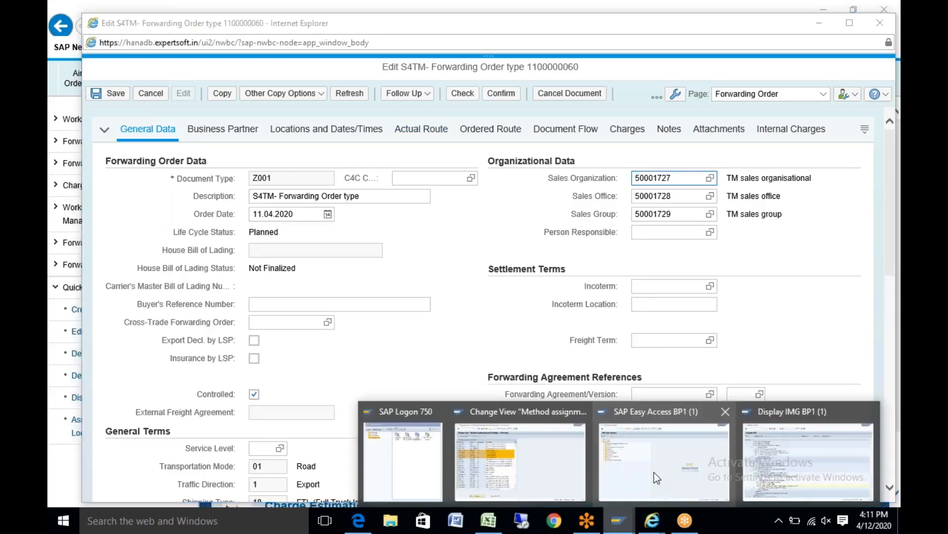
click(654, 472)
click(767, 455)
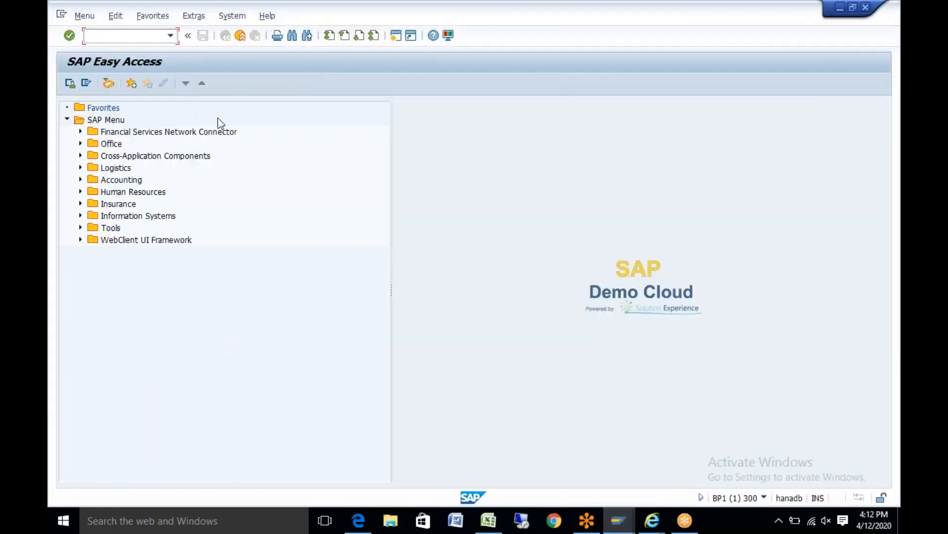
text(PPOME)
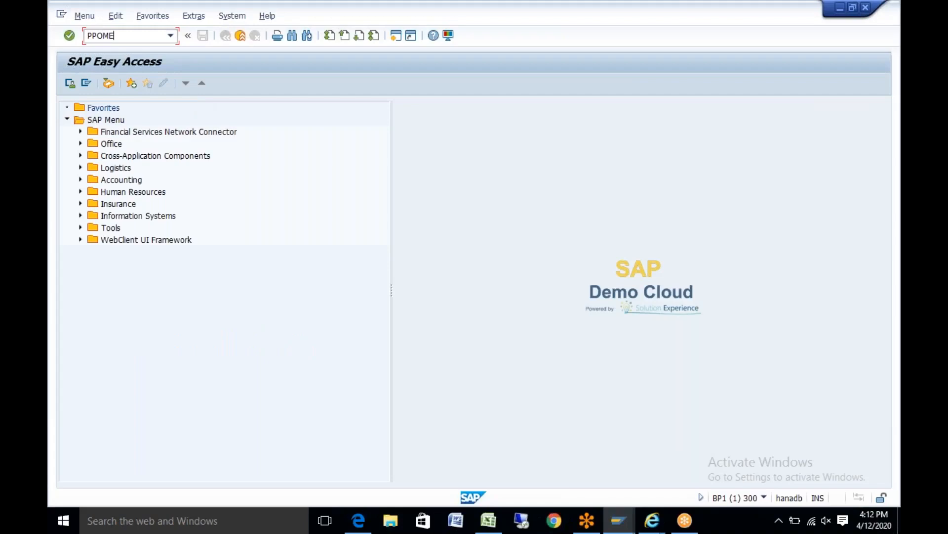
key(Return)
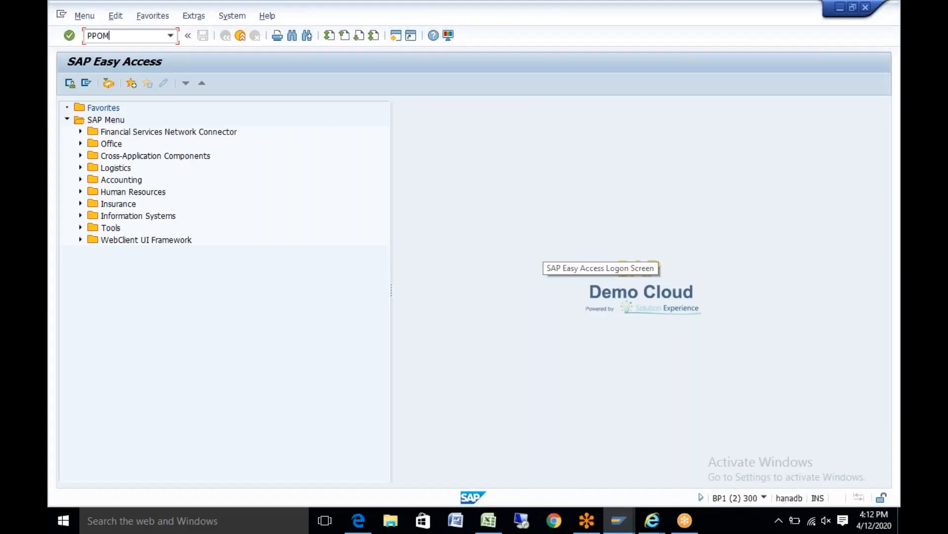
key(Return)
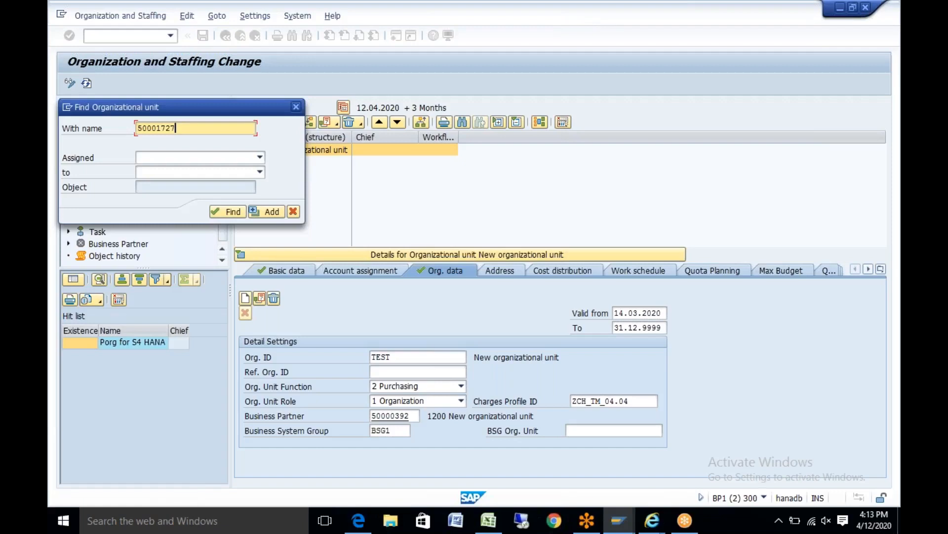
key(Return)
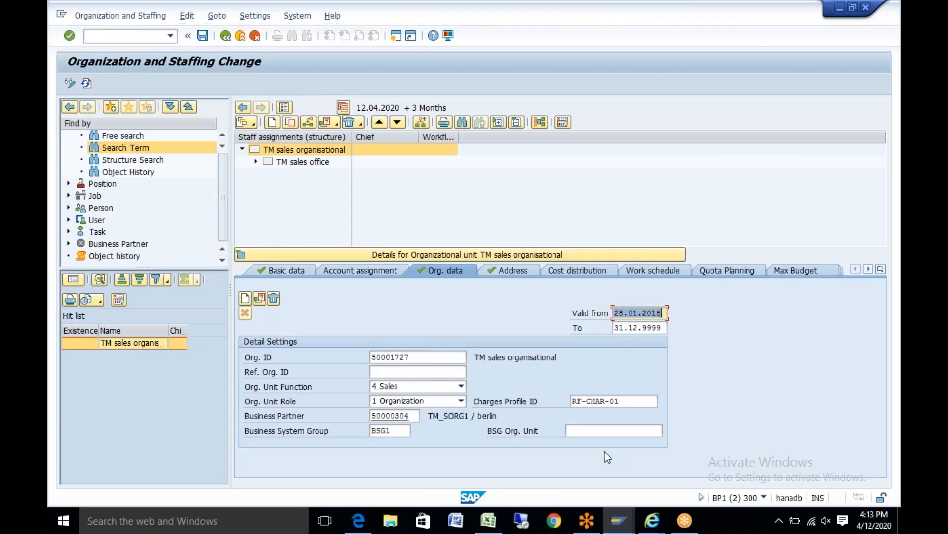
Set the BSG Org. Unit of the TM sales organisational unit to 1710 and save the change.
click(592, 432)
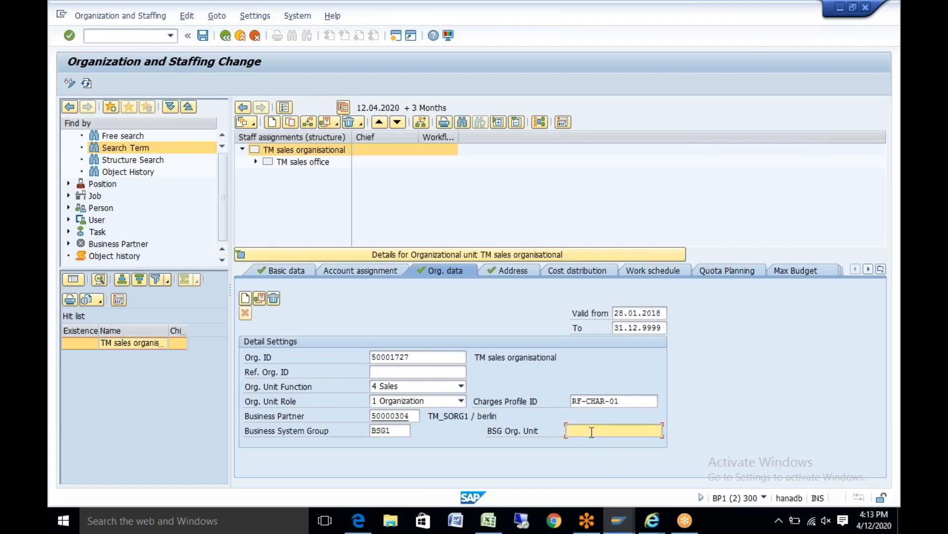
text(1710)
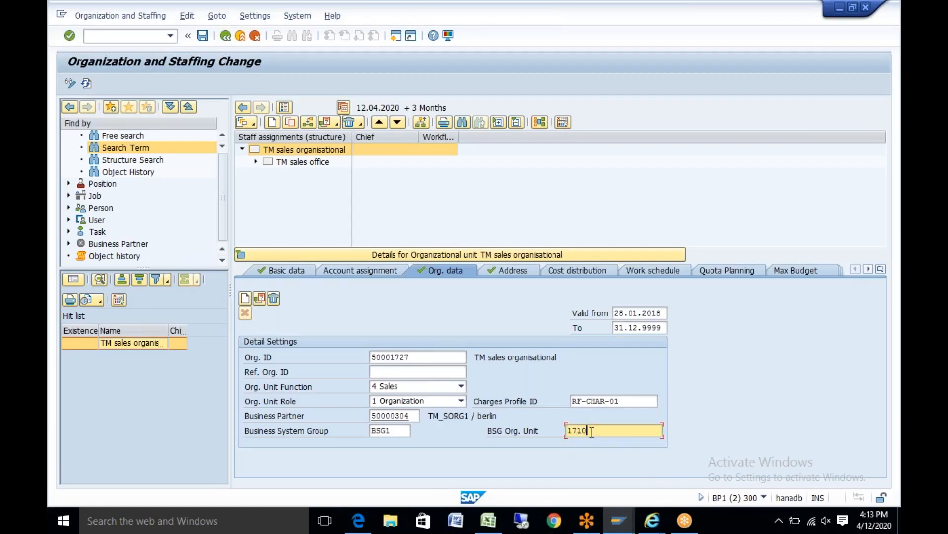
key(Return)
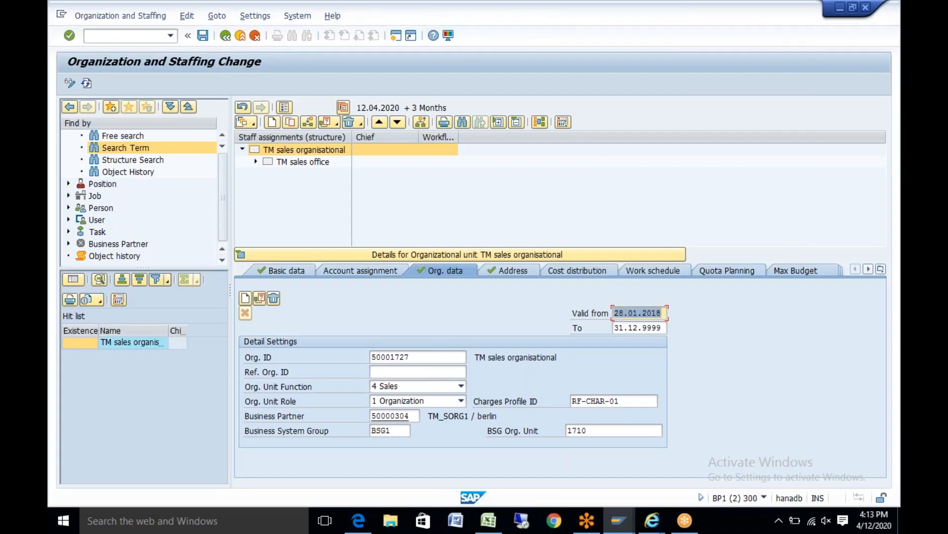
click(203, 37)
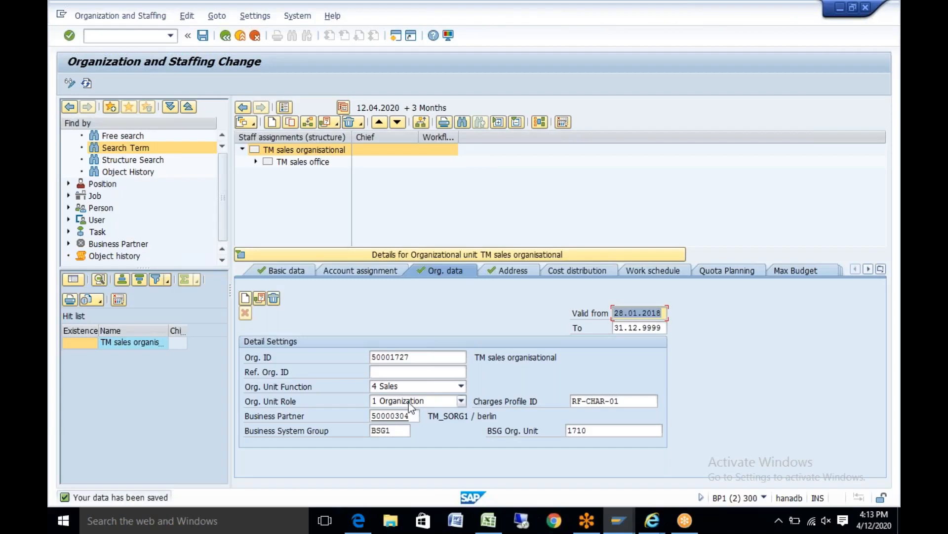
drag(412, 416, 369, 416)
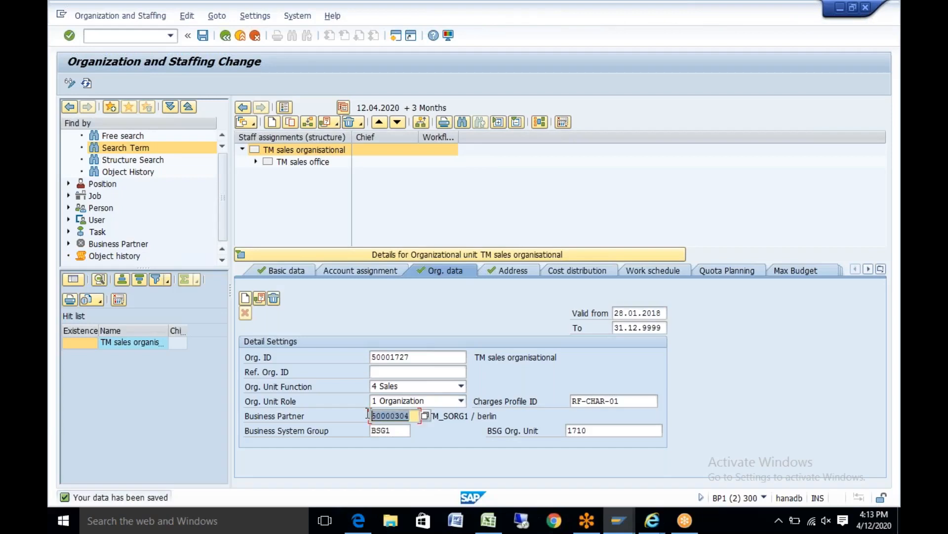
click(473, 466)
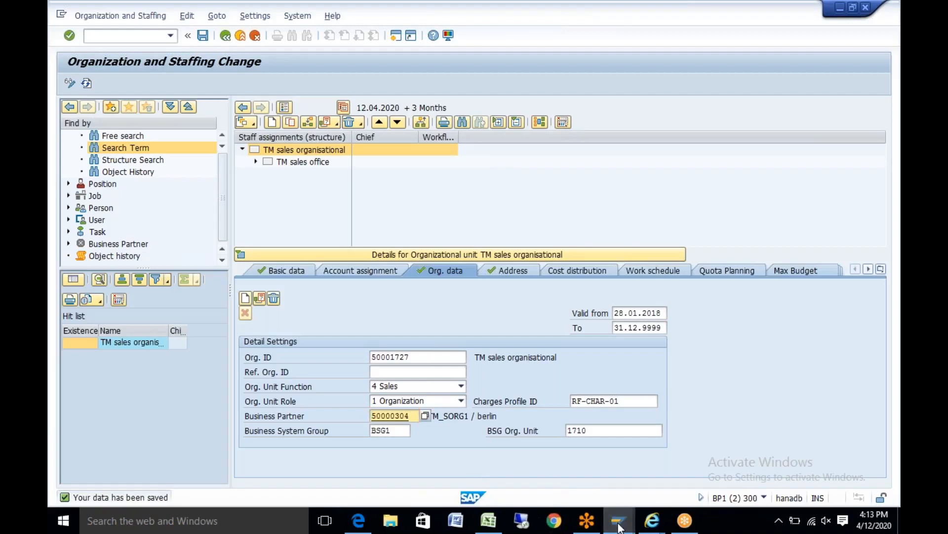
Return to the forwarding order in Internet Explorer and check its charge line insertion options and general data.
mouse_move(619, 527)
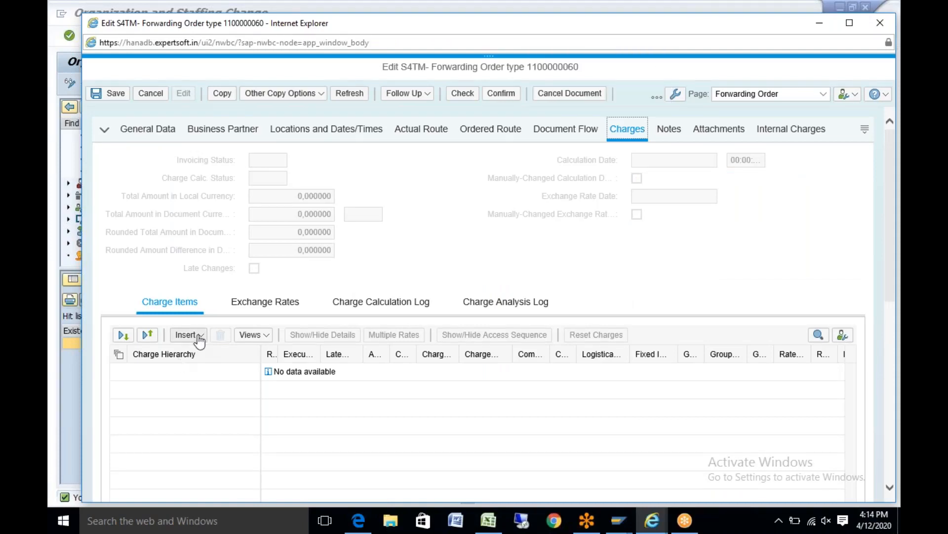
click(199, 340)
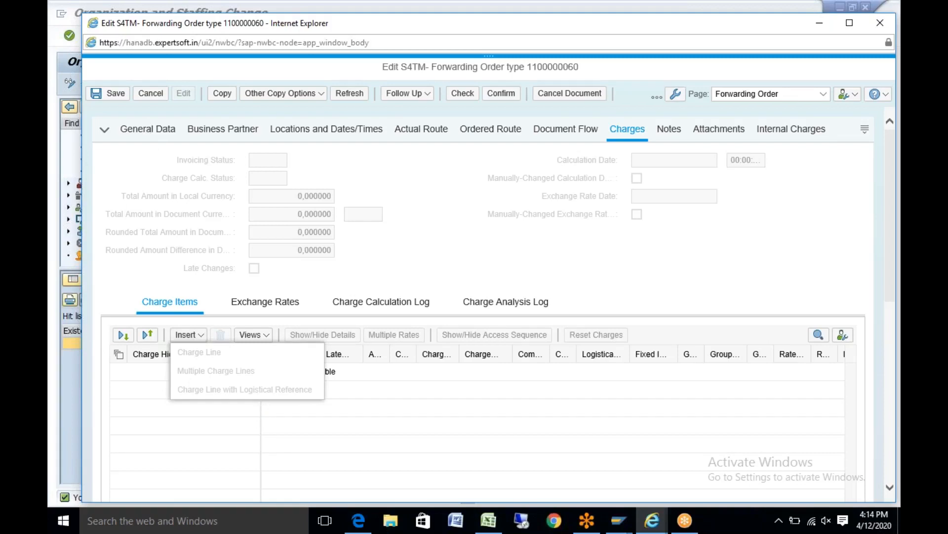
click(173, 141)
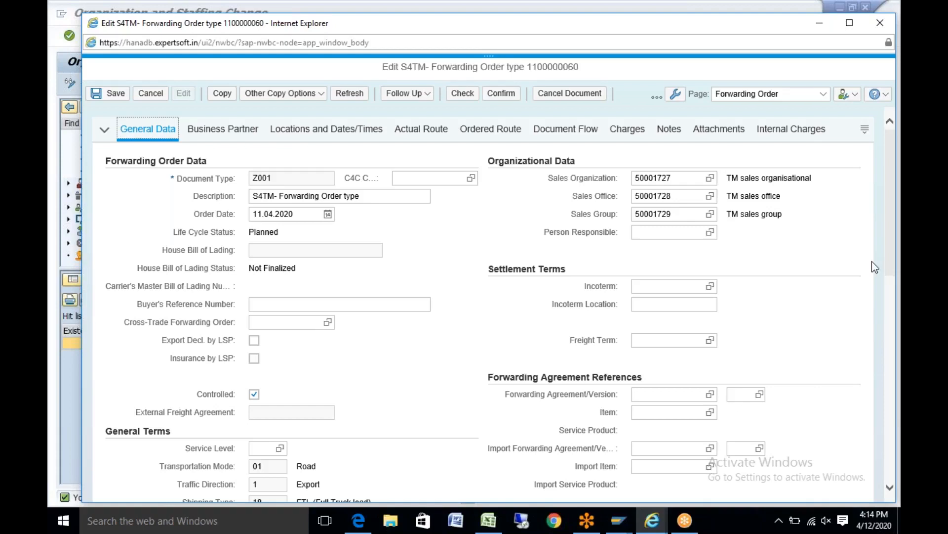
drag(889, 180, 889, 230)
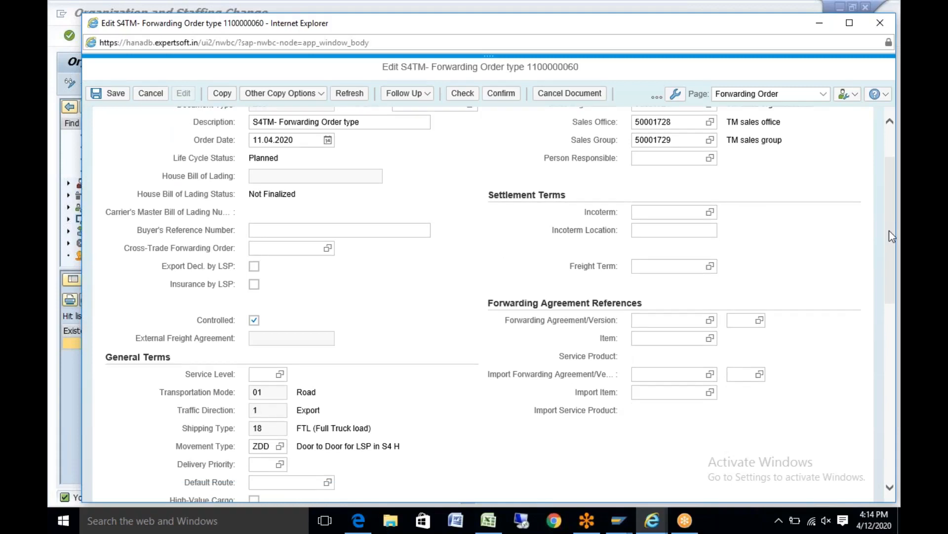
drag(889, 230, 382, 159)
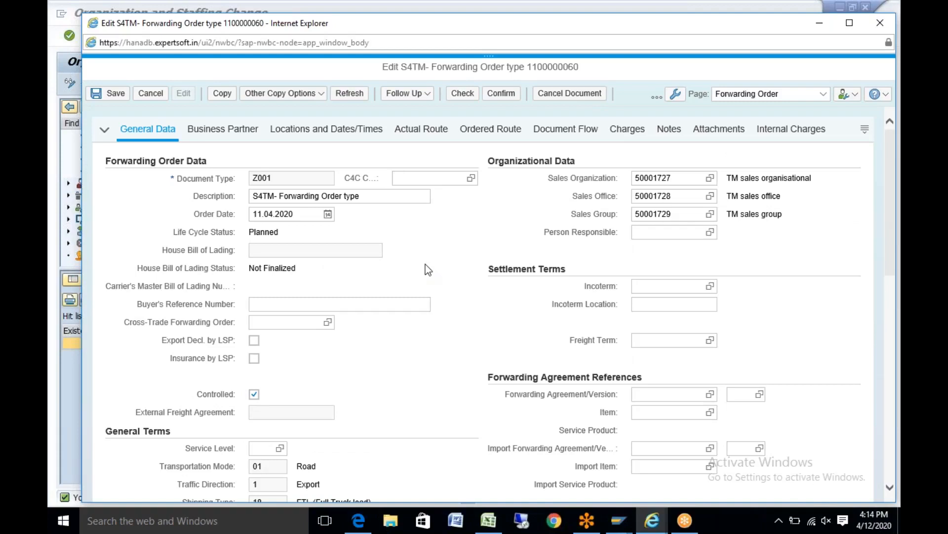
Switch to the SAP customizing structure, check the details of forwarding settlement document type ZFS1, and go back to the structure.
click(621, 525)
click(660, 461)
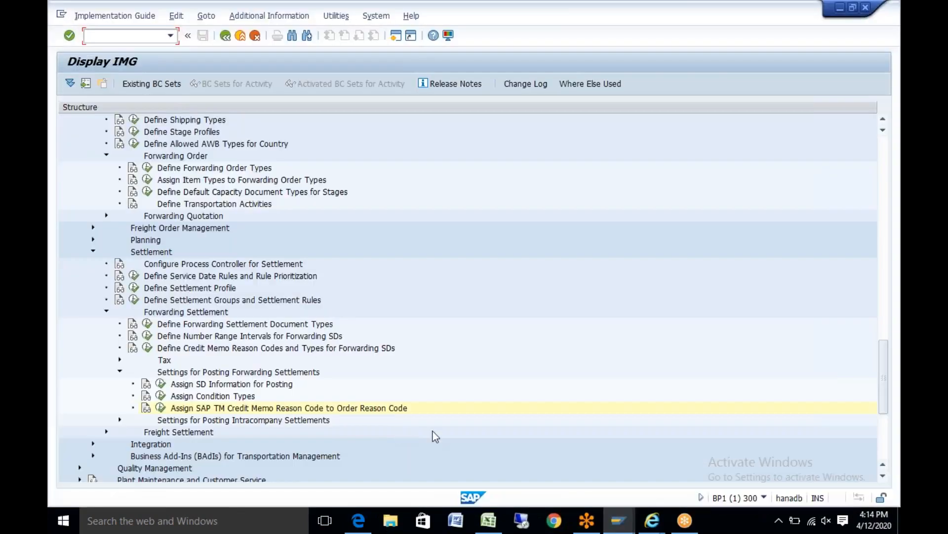
click(147, 326)
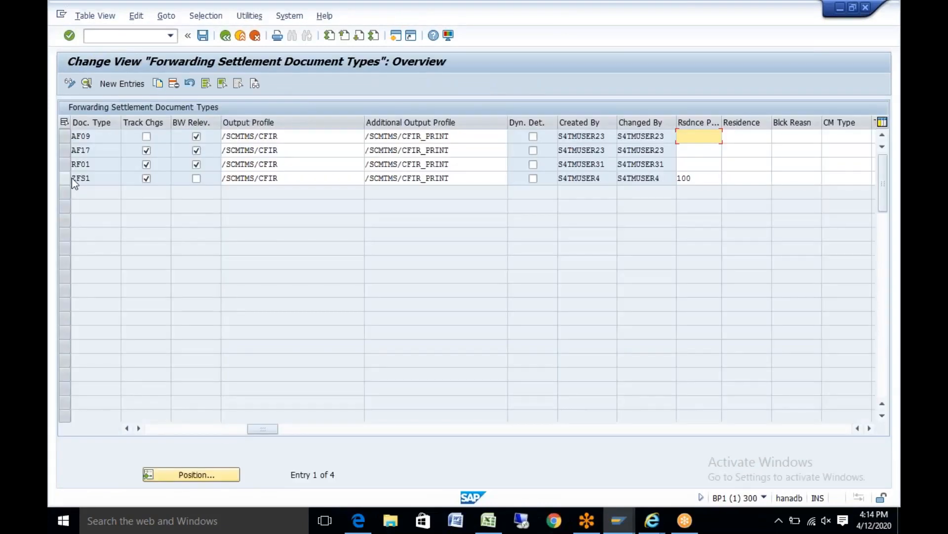
double_click(72, 178)
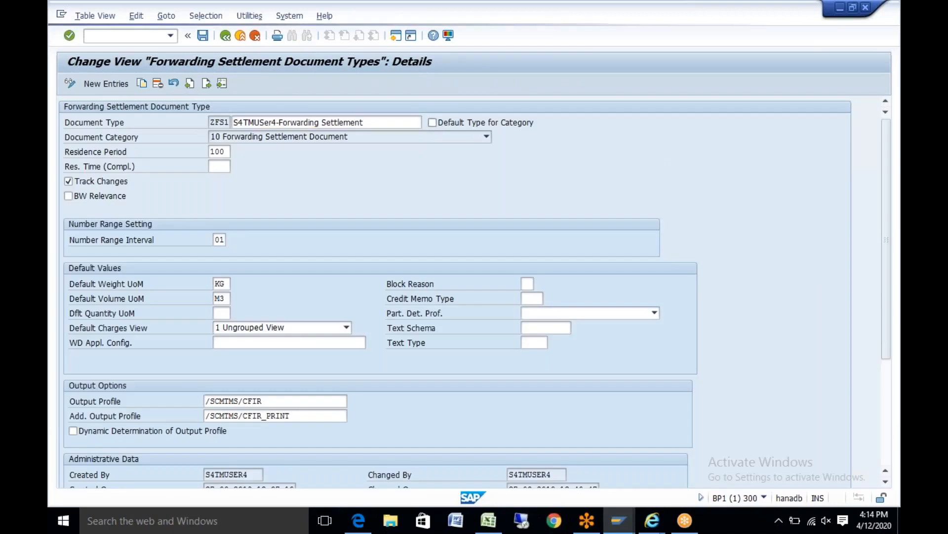
click(225, 35)
click(225, 35)
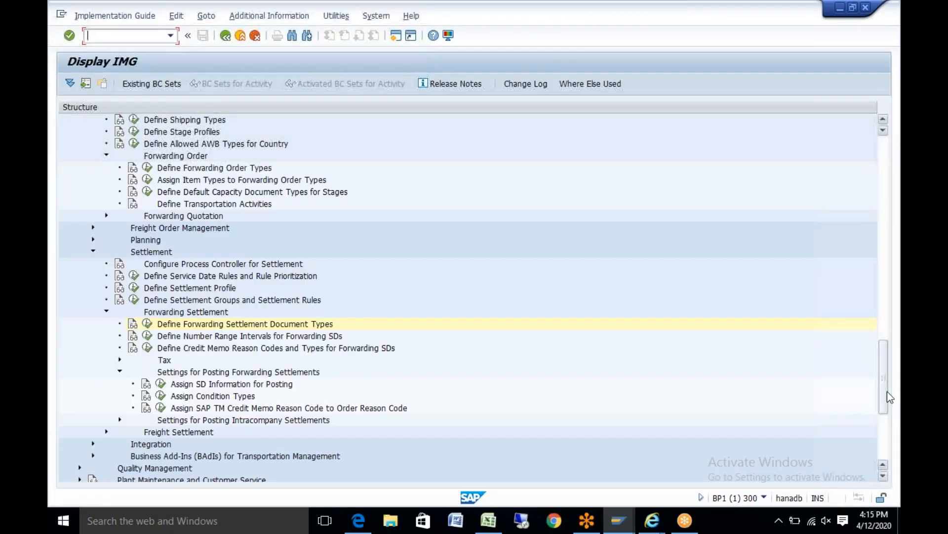
Open the forwarding order types in customizing and display the details of type Z001.
drag(885, 387, 882, 356)
click(147, 252)
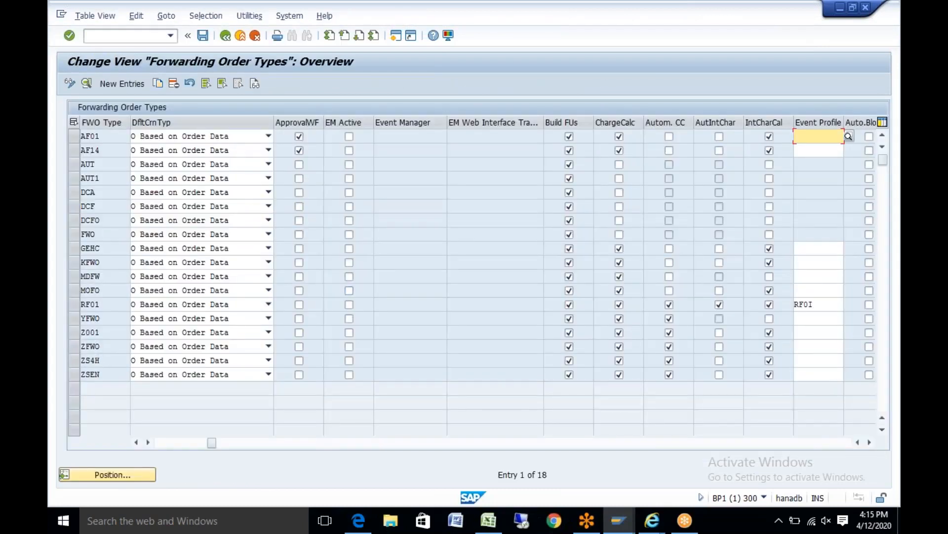
click(90, 332)
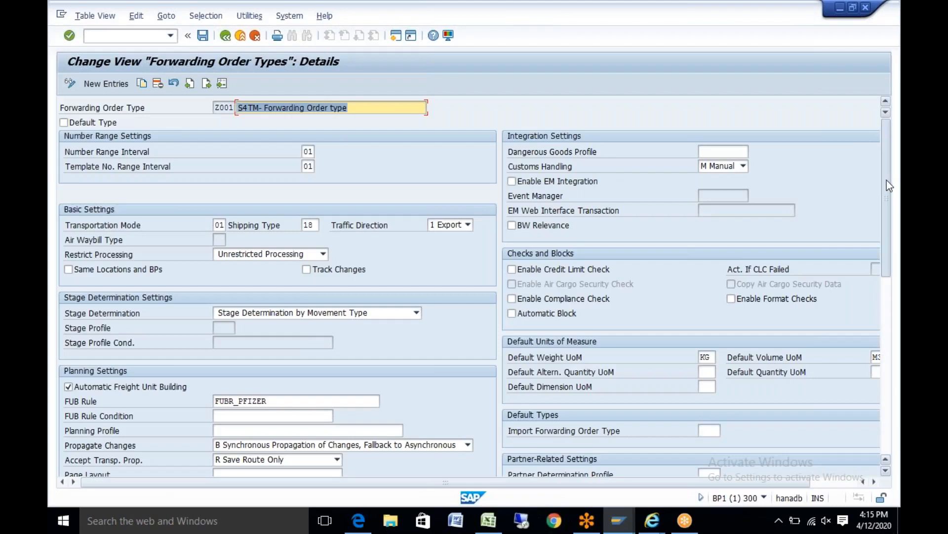
Check the charge calculation and settlement document settings of forwarding order type Z001, including the options for the settlement creation status.
drag(887, 180, 890, 335)
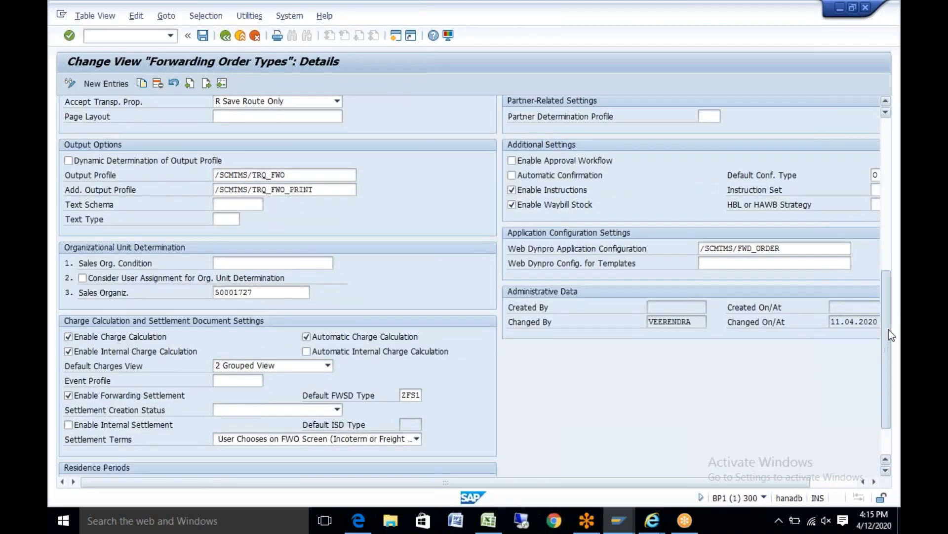
drag(889, 330, 887, 333)
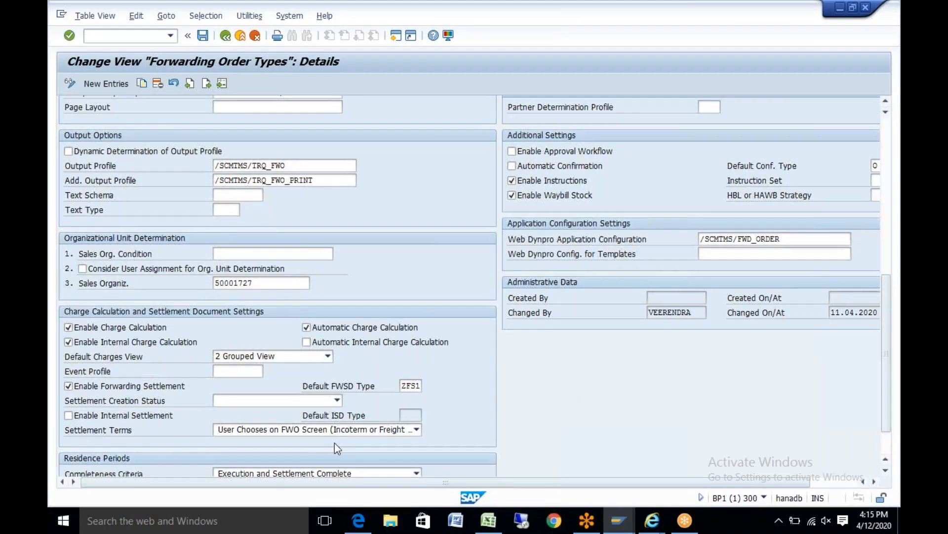
click(335, 401)
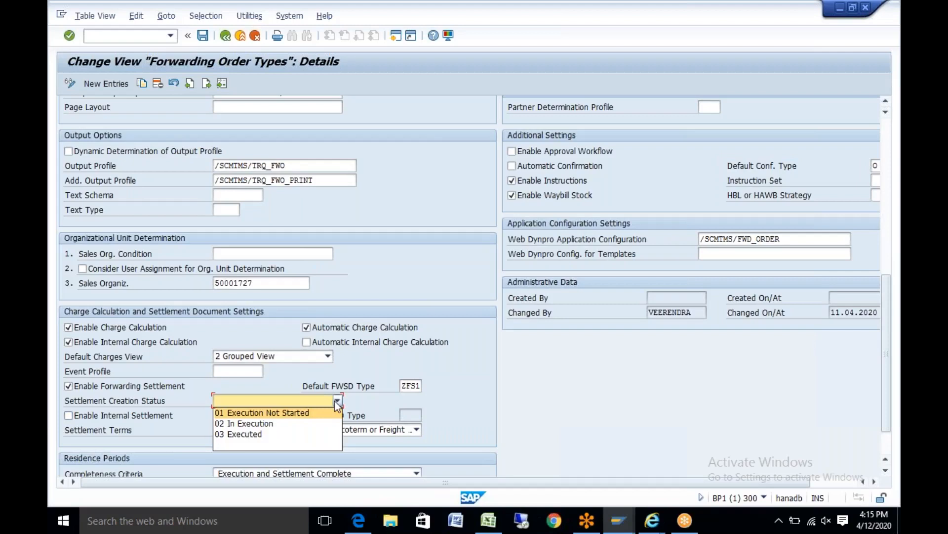
click(636, 382)
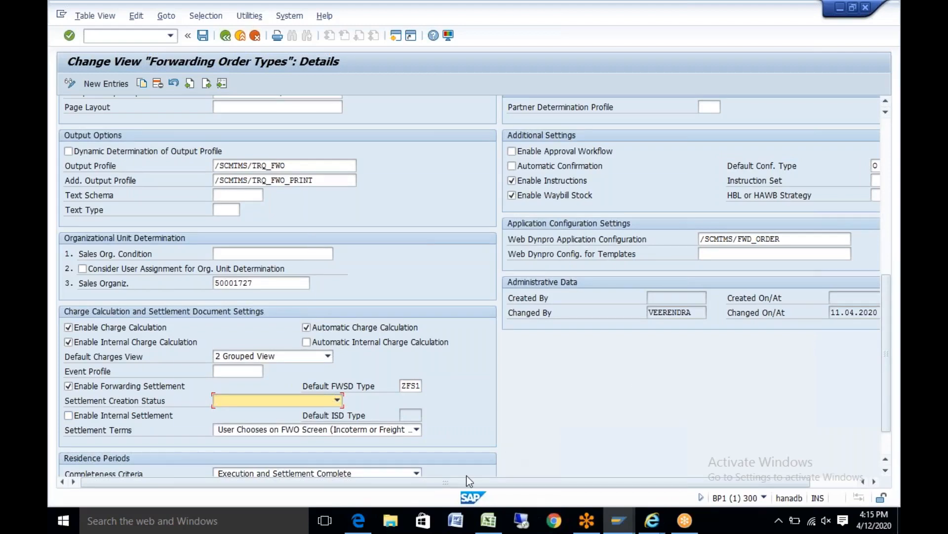
click(586, 325)
Switch to the forwarding order in Internet Explorer and check the insertion options for its charge items.
mouse_move(652, 523)
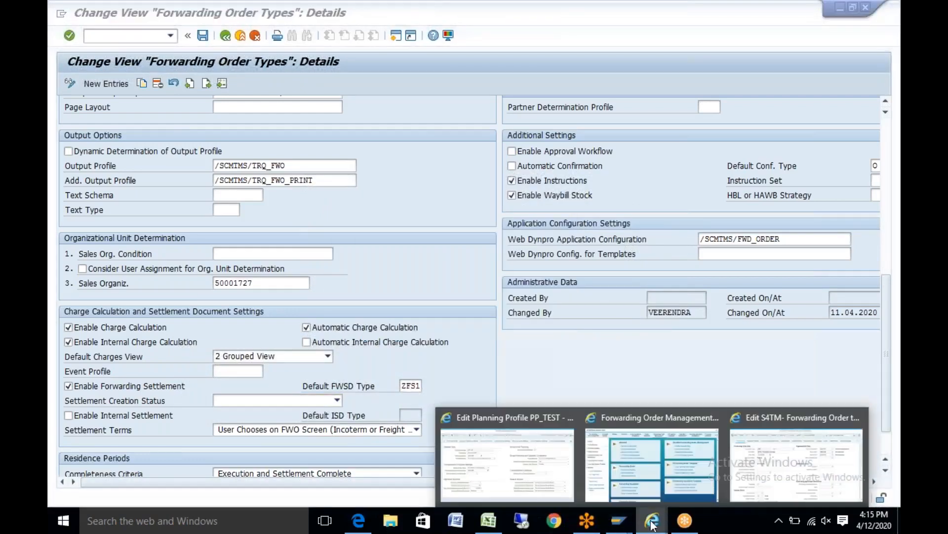
click(844, 473)
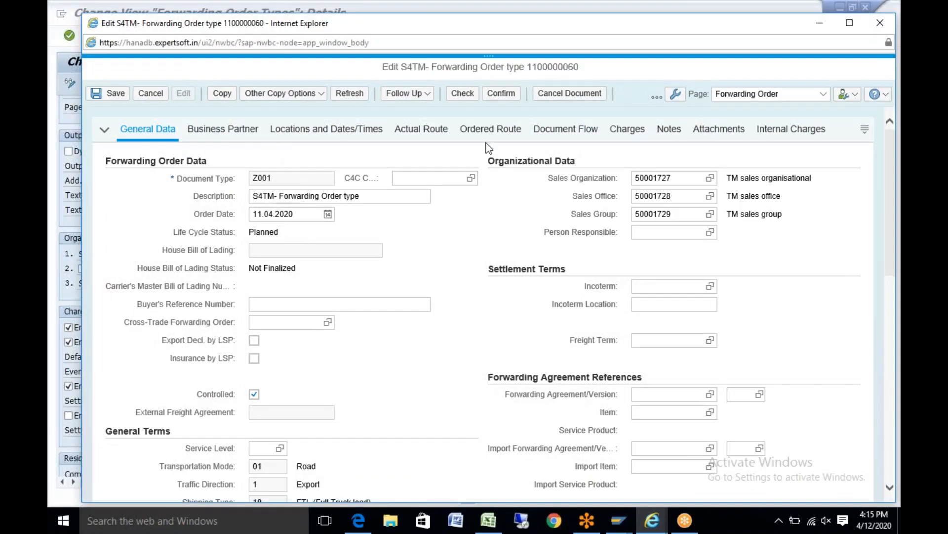
click(627, 132)
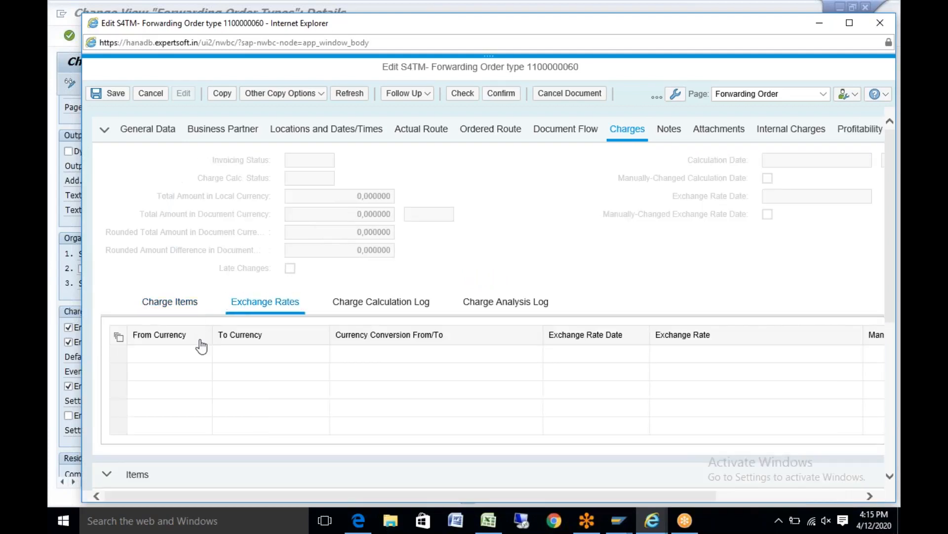
click(177, 302)
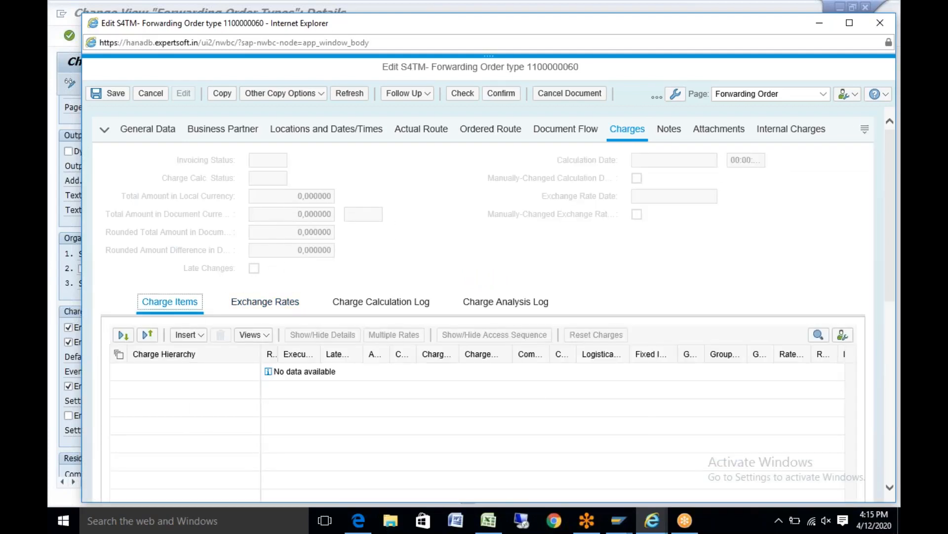
click(189, 335)
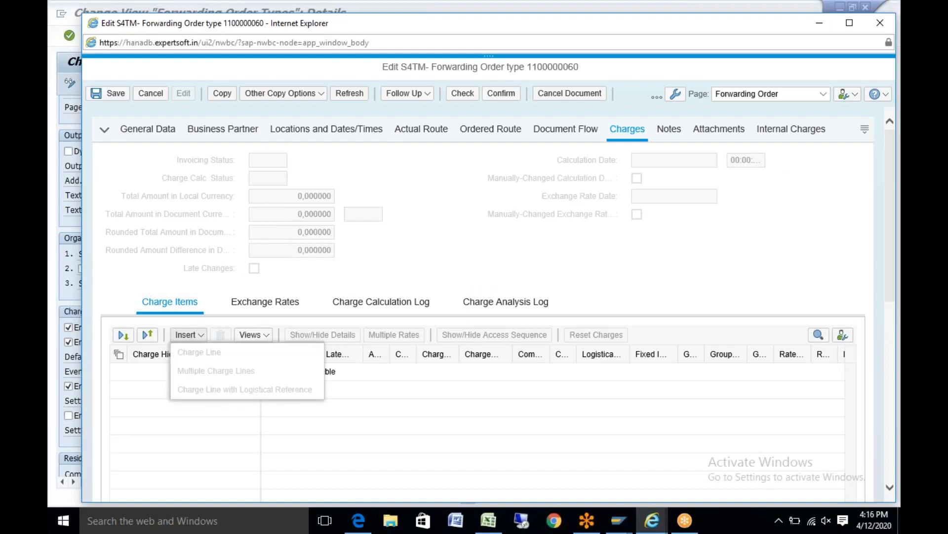
Examine the forwarding order's general data, including settlement terms, forwarding agreement references and items, and go back to its charges.
click(152, 132)
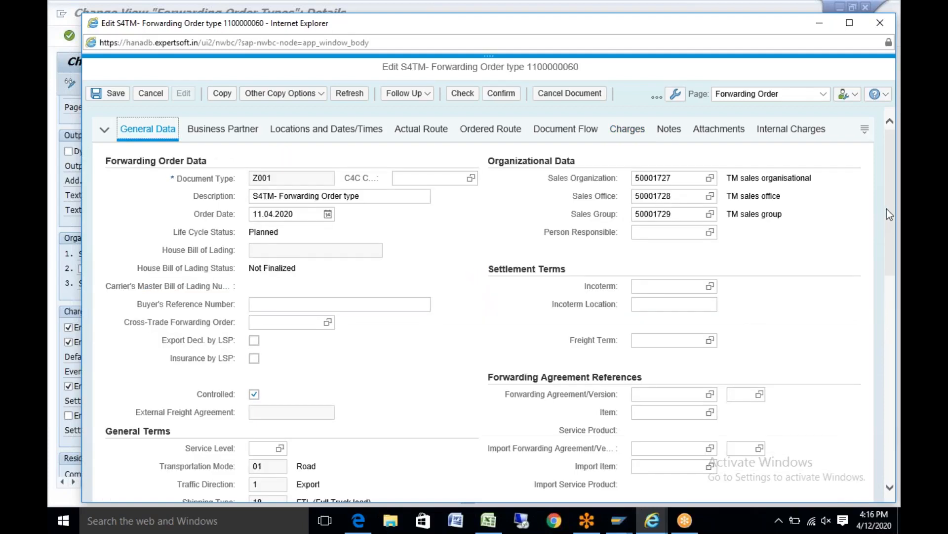
scroll(895, 259, down, 3)
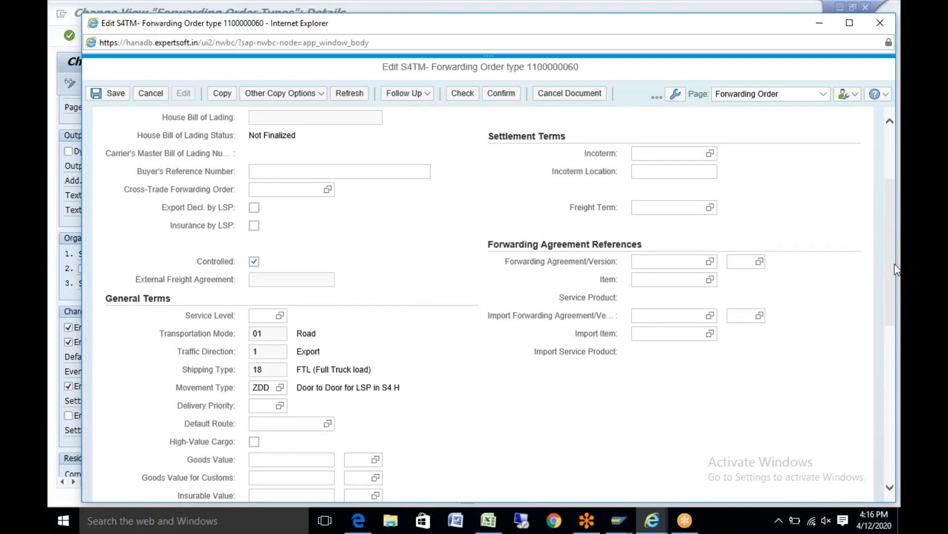
scroll(895, 270, down, 1)
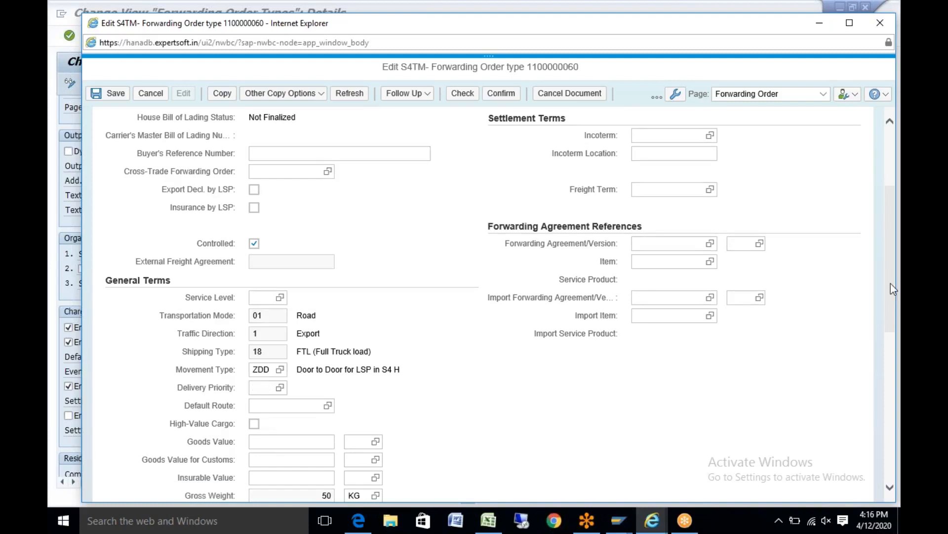
scroll(889, 272, up, 3)
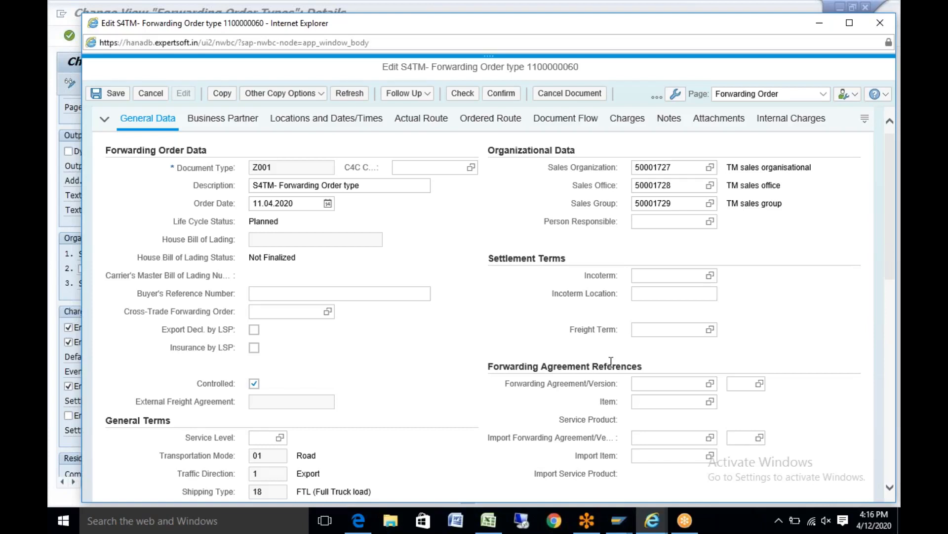
click(642, 385)
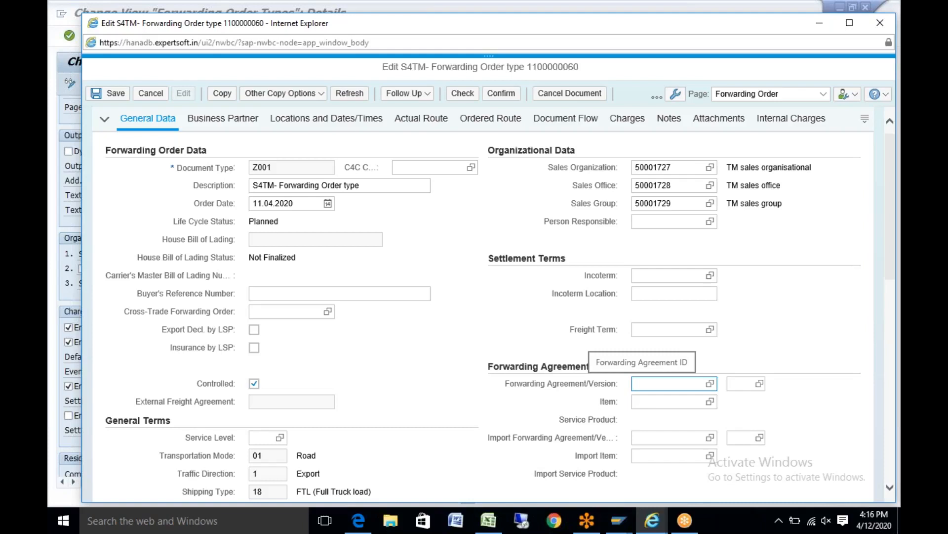
click(889, 235)
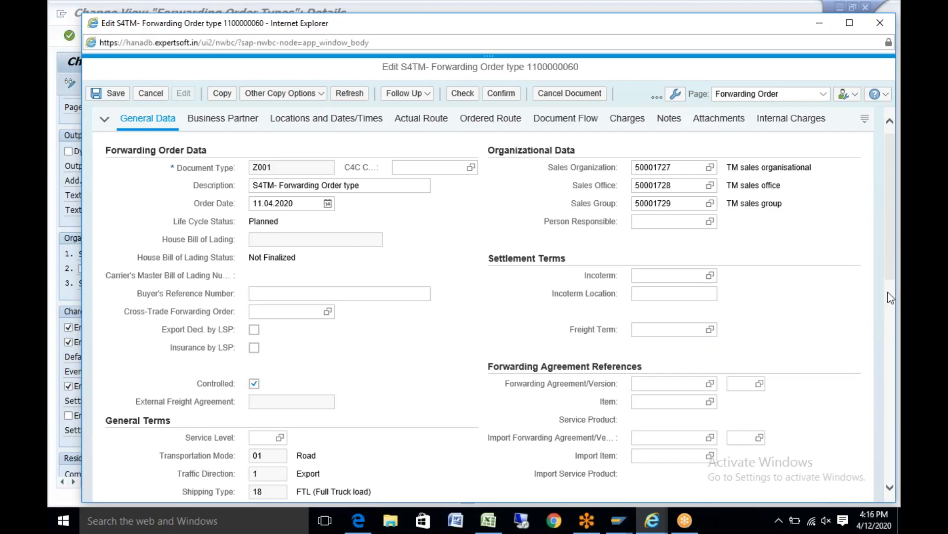
scroll(889, 294, down, 8)
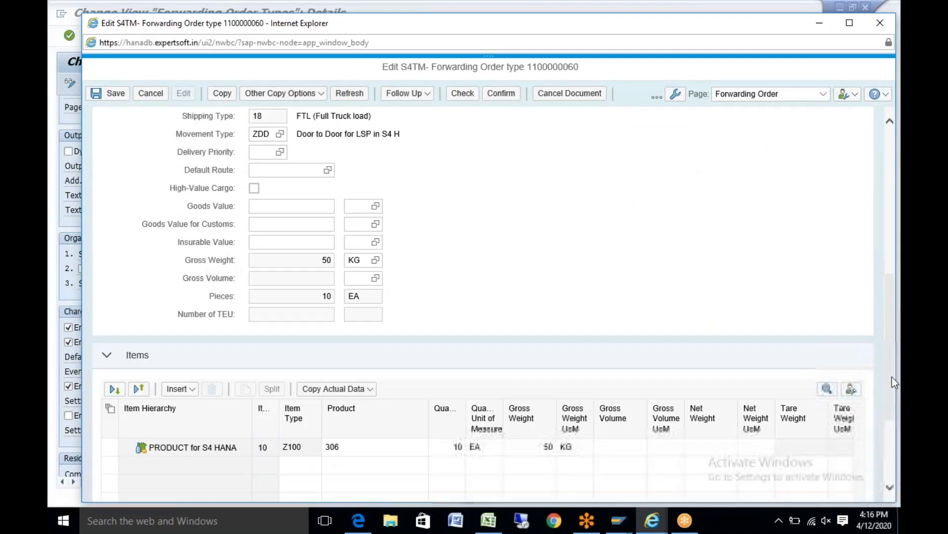
scroll(892, 378, up, 8)
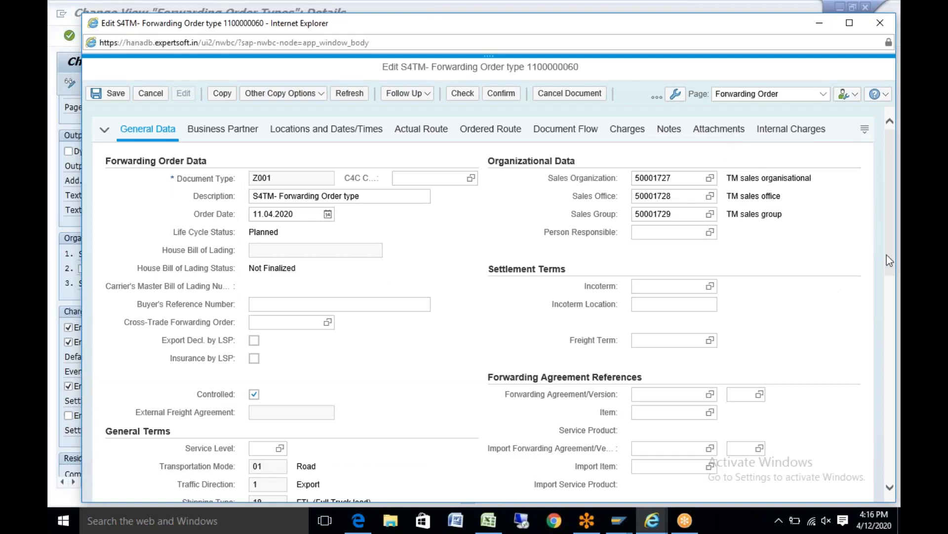
scroll(888, 305, down, 4)
scroll(888, 310, up, 4)
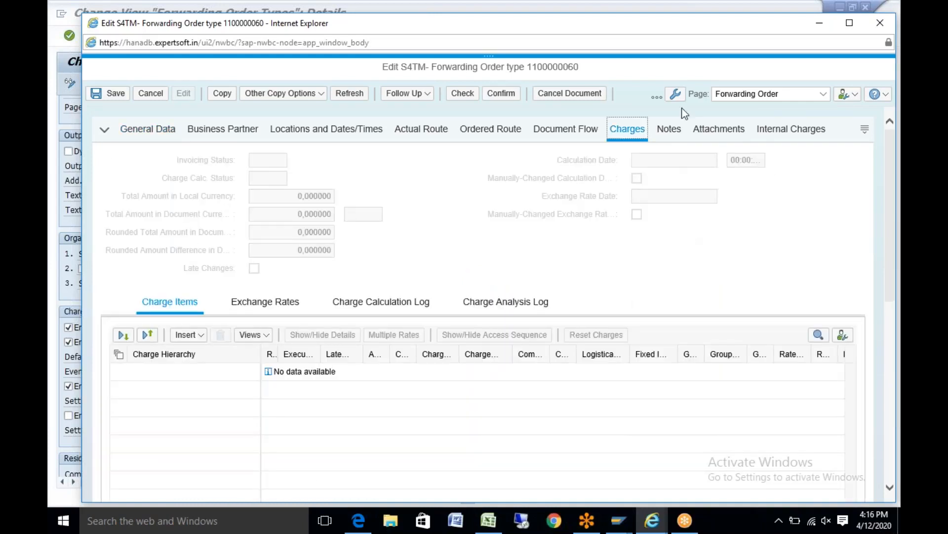
Try to calculate the charges of the forwarding order and dismiss the resulting messages.
click(656, 97)
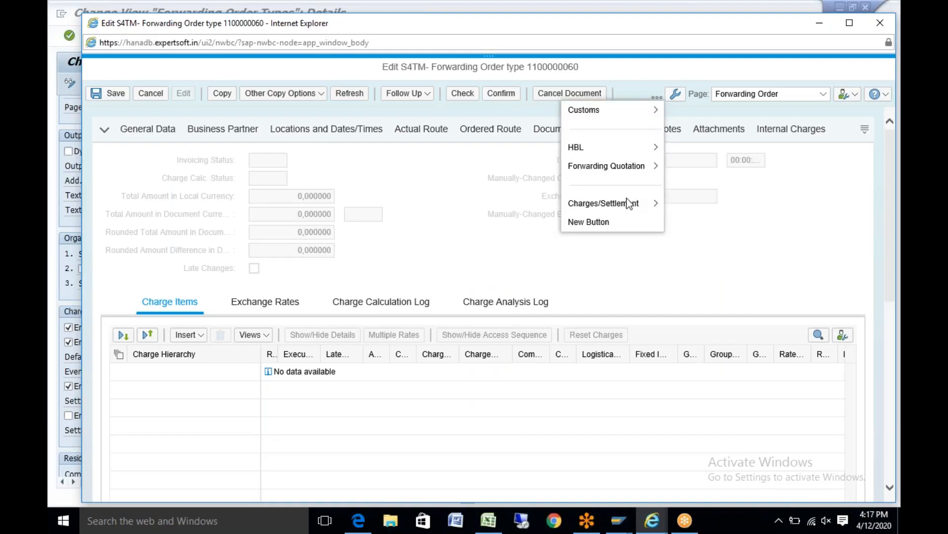
mouse_move(626, 206)
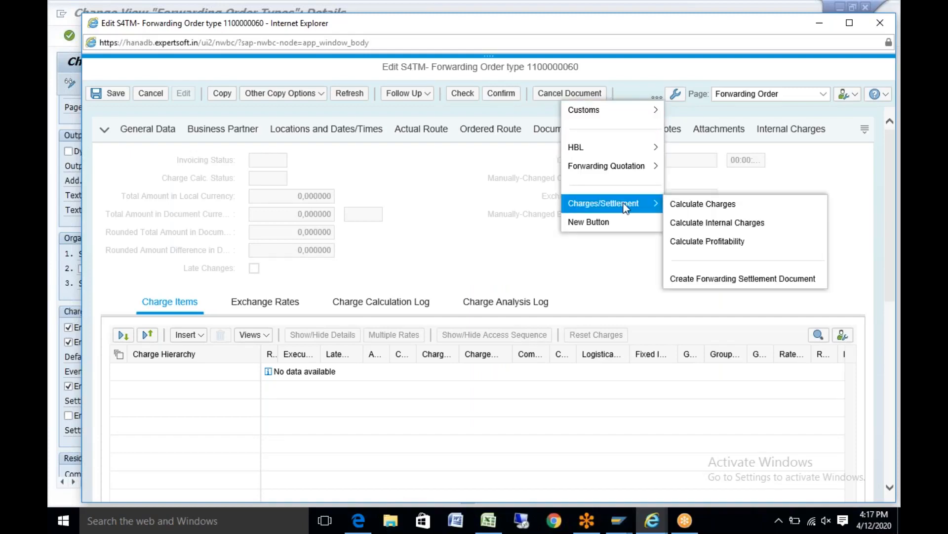
click(686, 210)
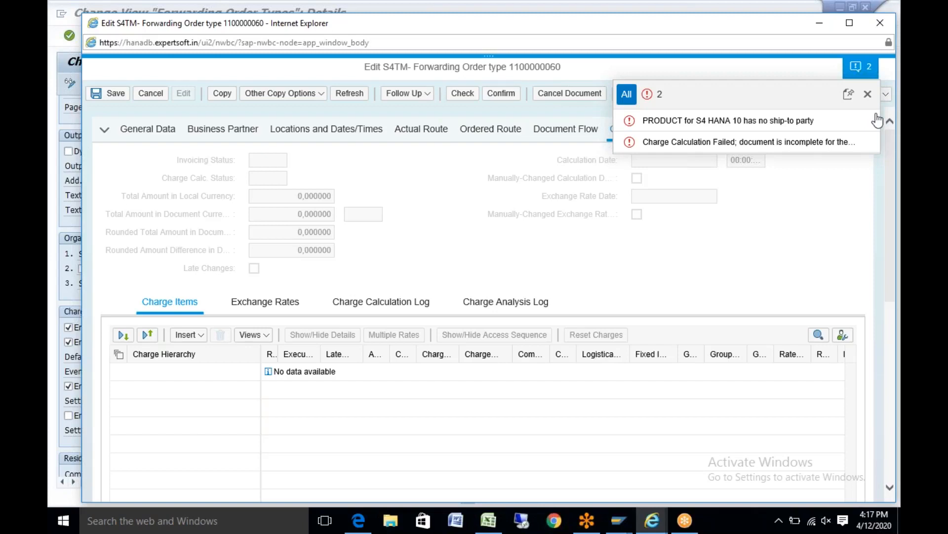
click(868, 94)
Try to create a forwarding settlement document from the forwarding order for the sold-to party, and close the creation window.
click(657, 97)
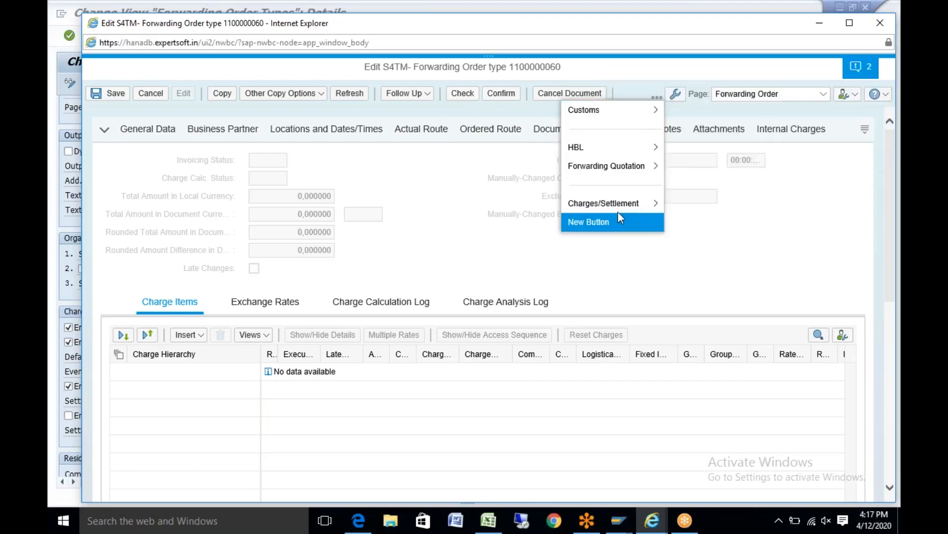
mouse_move(619, 212)
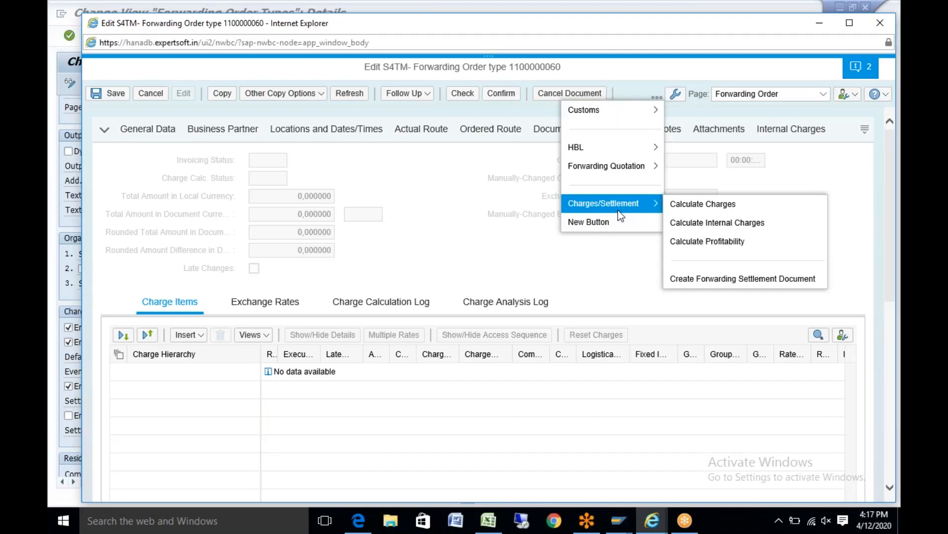
click(700, 281)
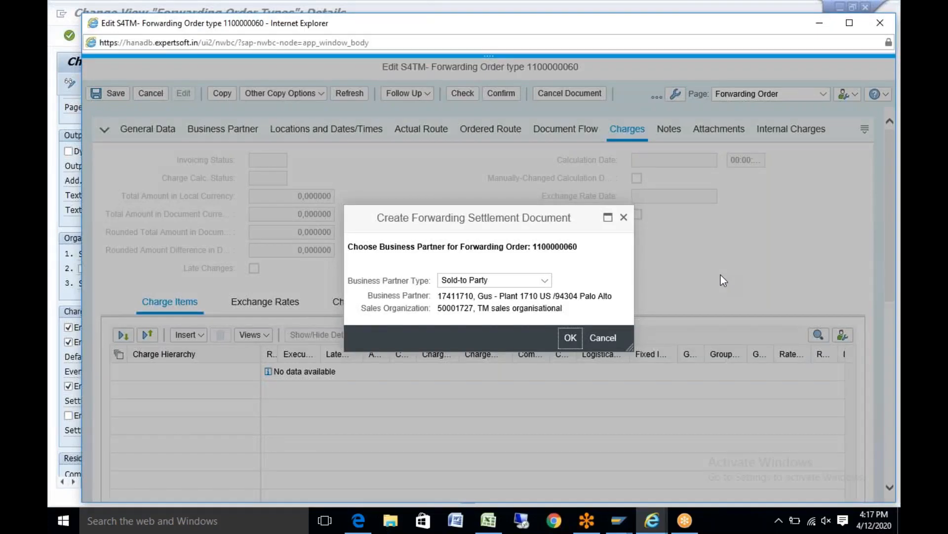
key(Return)
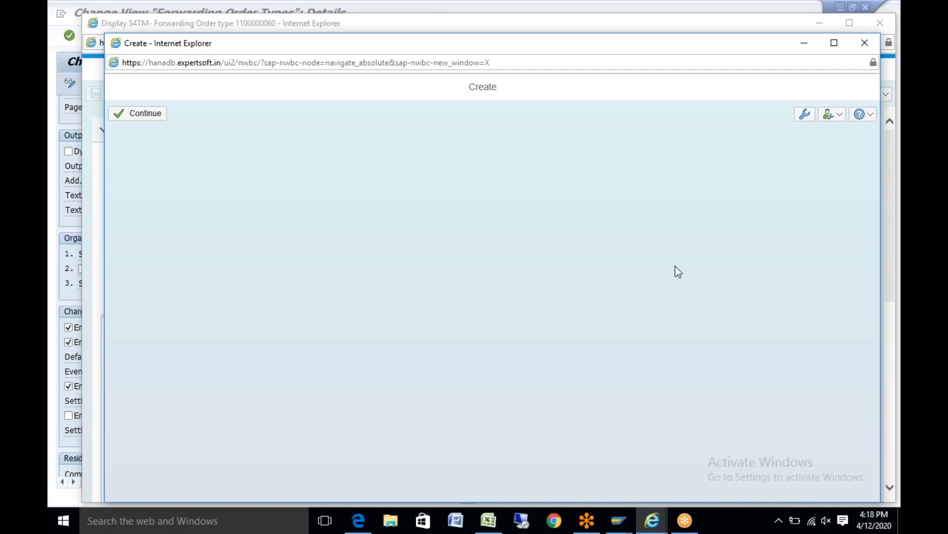
click(145, 115)
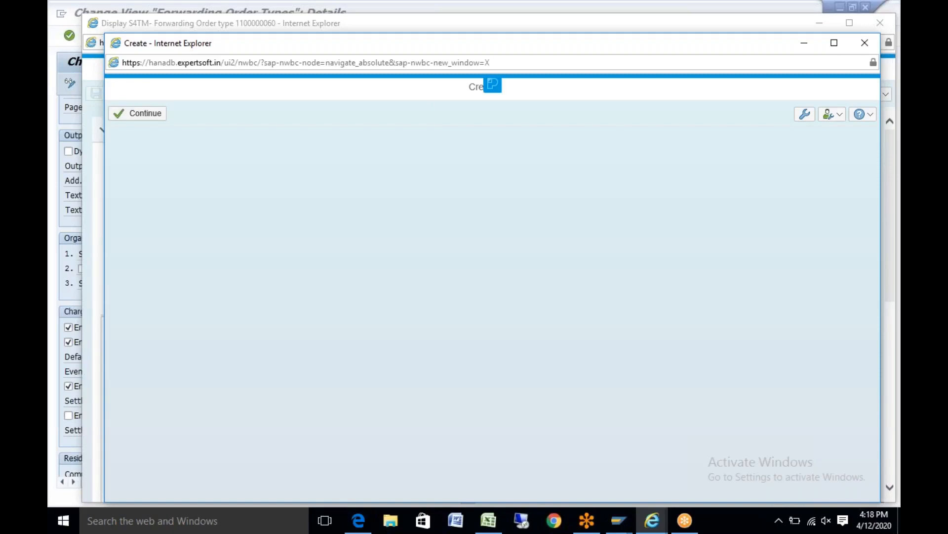
click(865, 50)
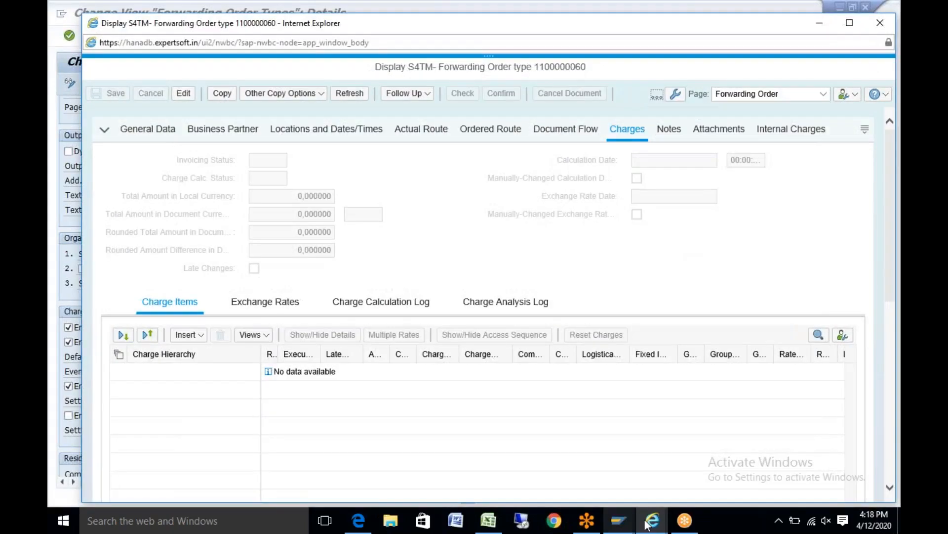
mouse_move(623, 525)
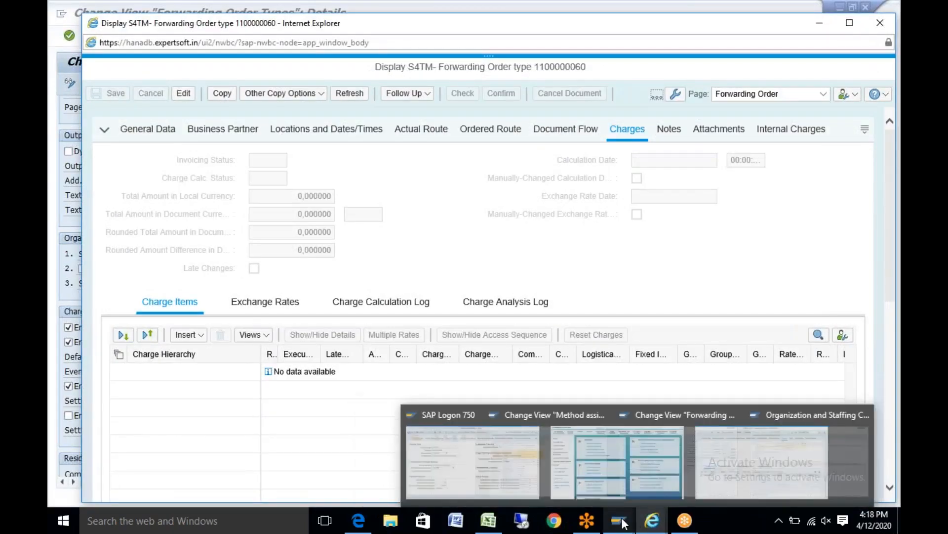
mouse_move(653, 520)
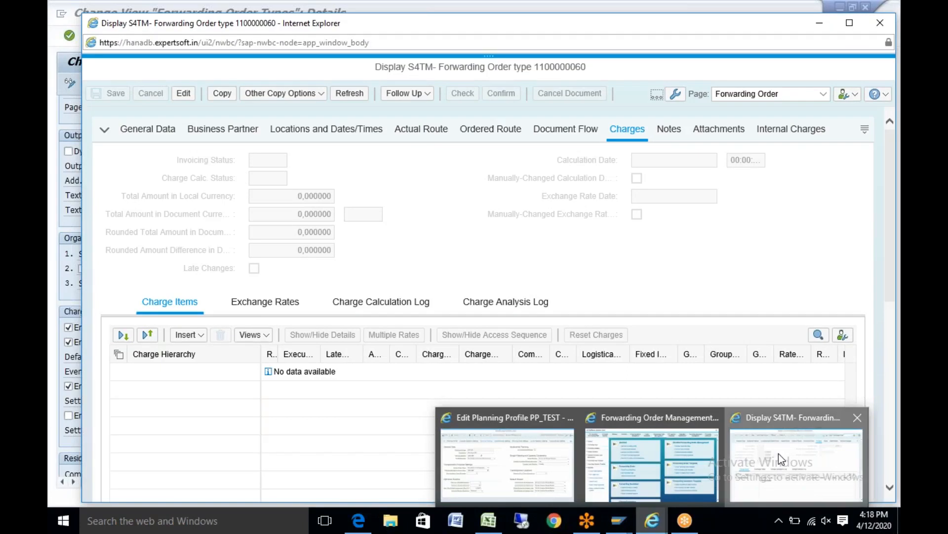
click(779, 459)
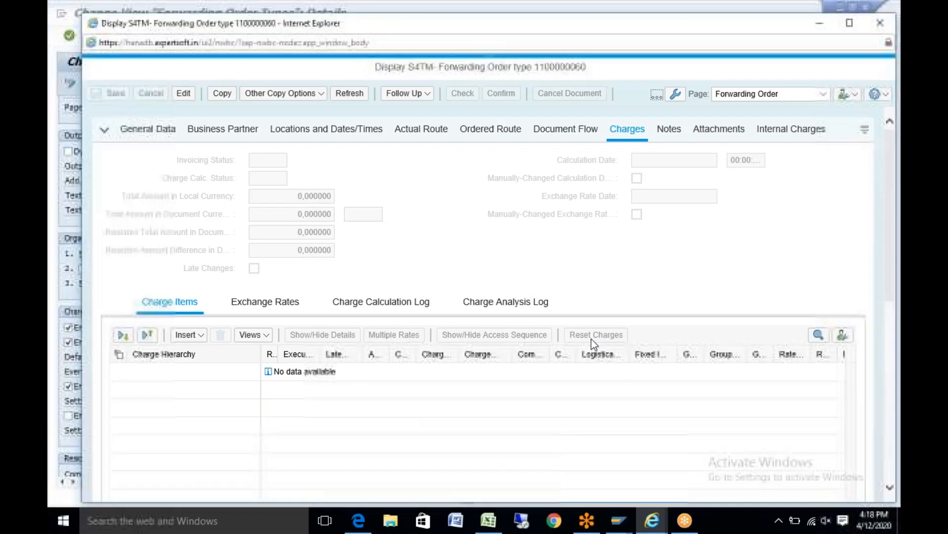
drag(395, 24, 384, 195)
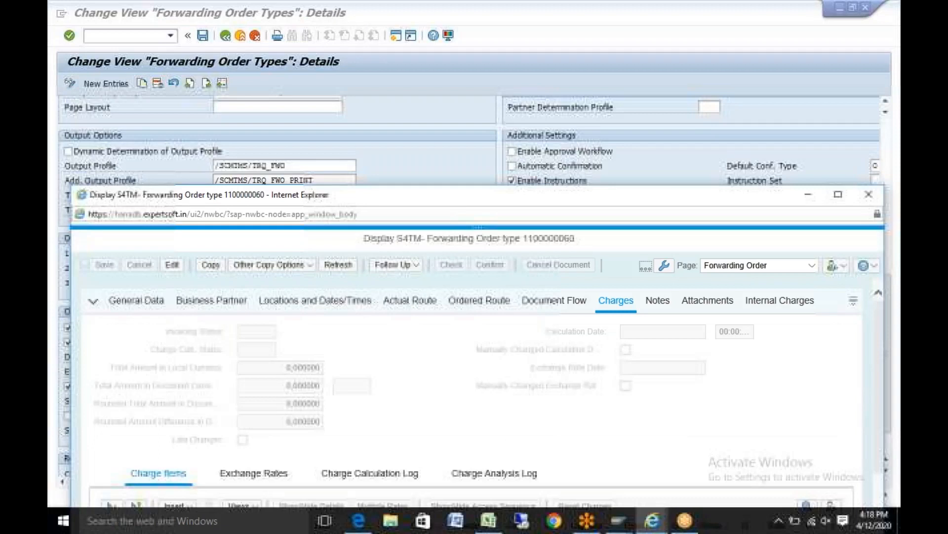
click(574, 179)
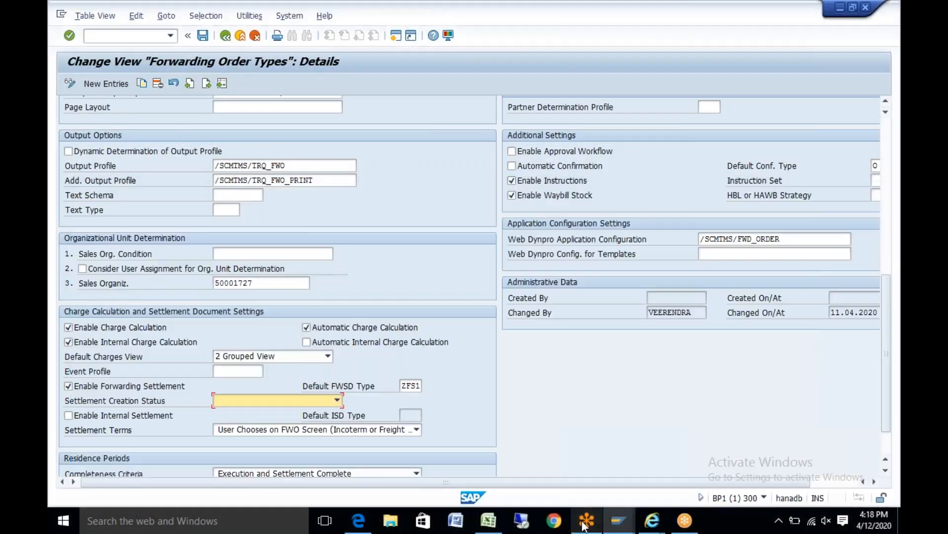
Bring up the planning profile PP_TEST window in Internet Explorer and close it.
mouse_move(656, 523)
click(579, 472)
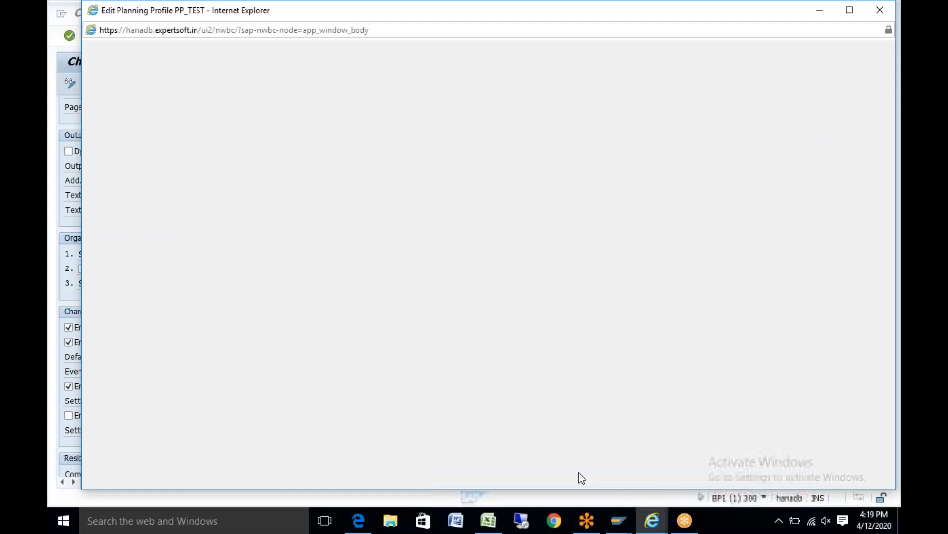
drag(277, 11, 269, 45)
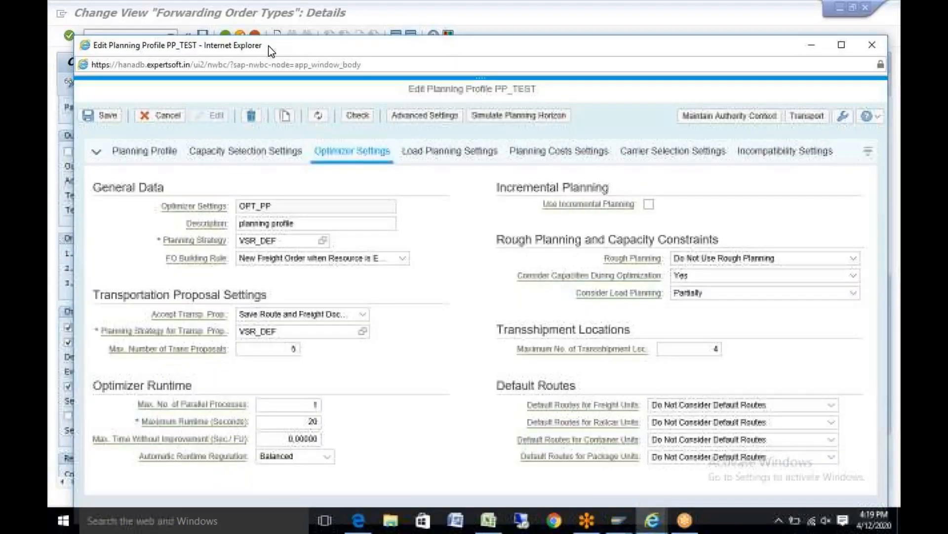
click(869, 46)
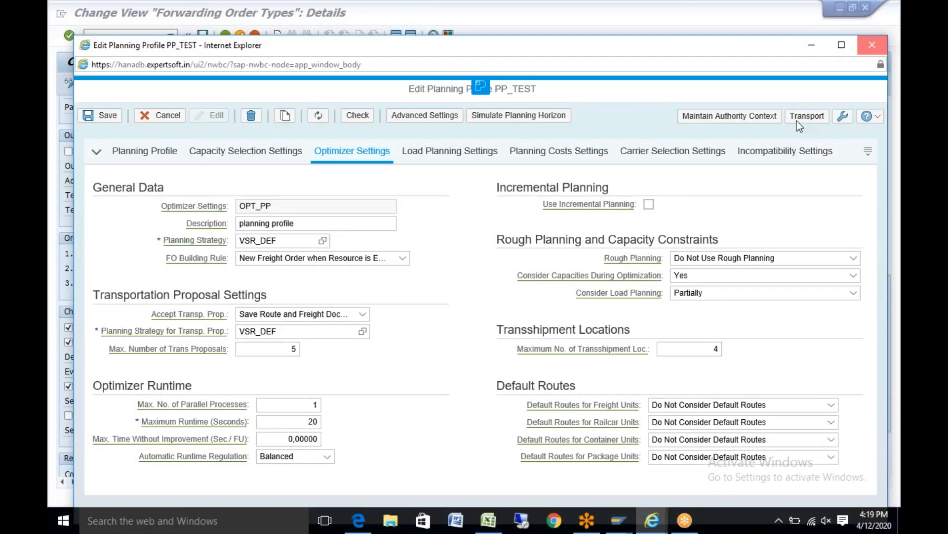
Switch to SAP NetWeaver Business Client and open the Freight Order Management work area.
click(653, 524)
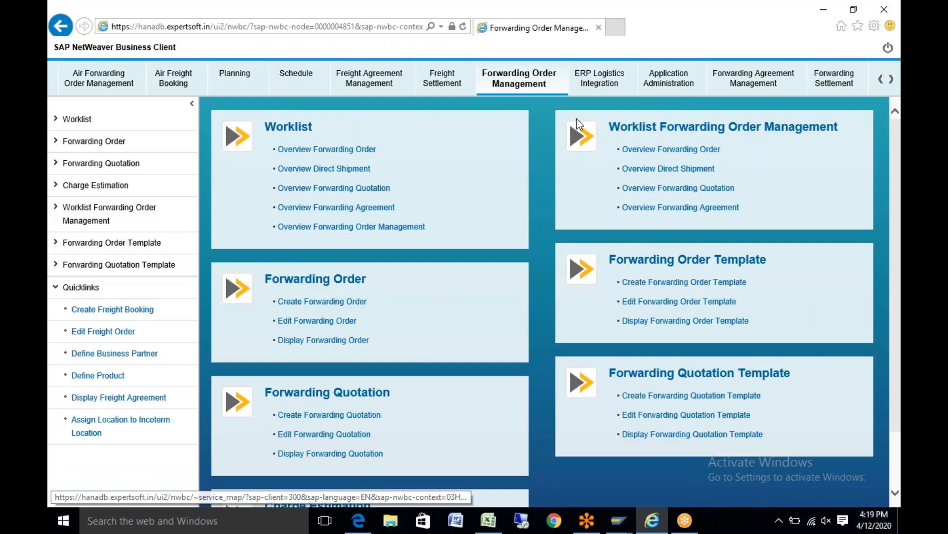
click(892, 80)
click(891, 80)
click(881, 82)
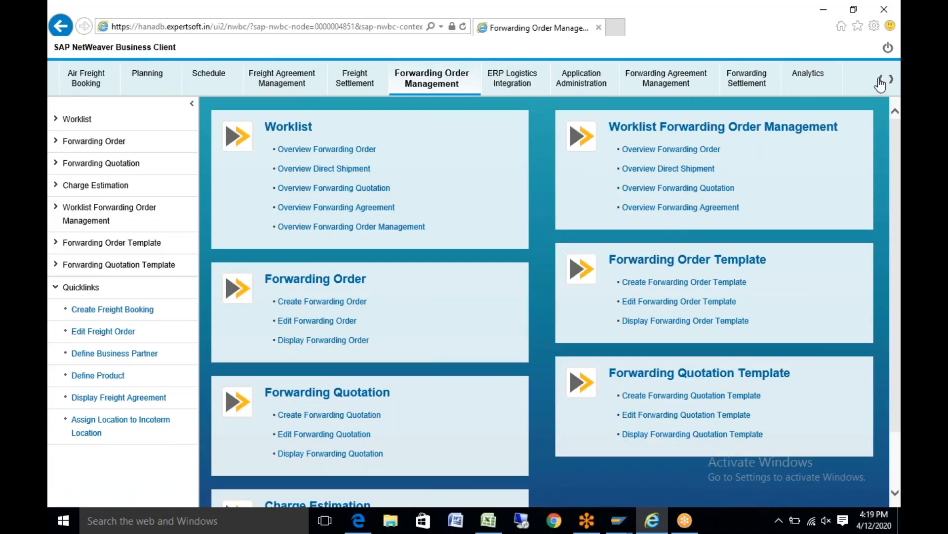
click(881, 82)
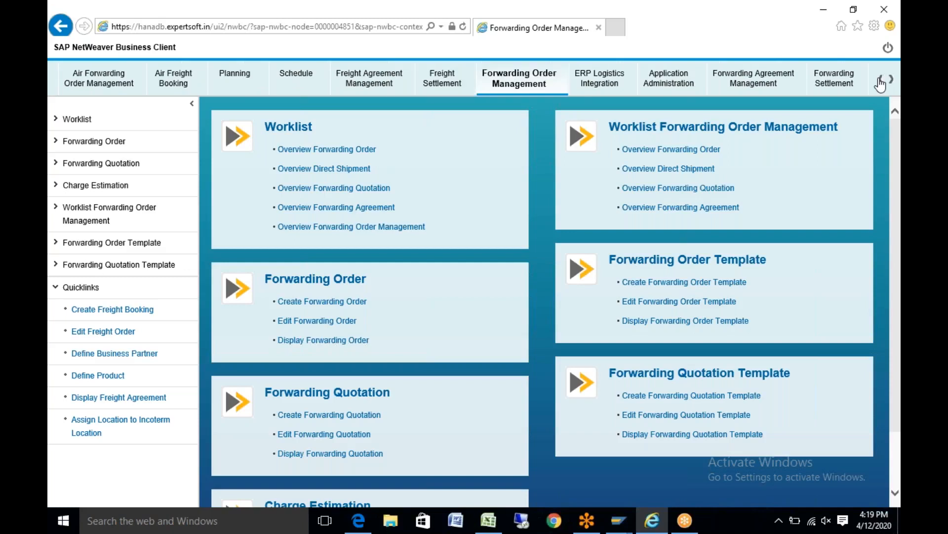
click(881, 82)
click(881, 82)
click(881, 82)
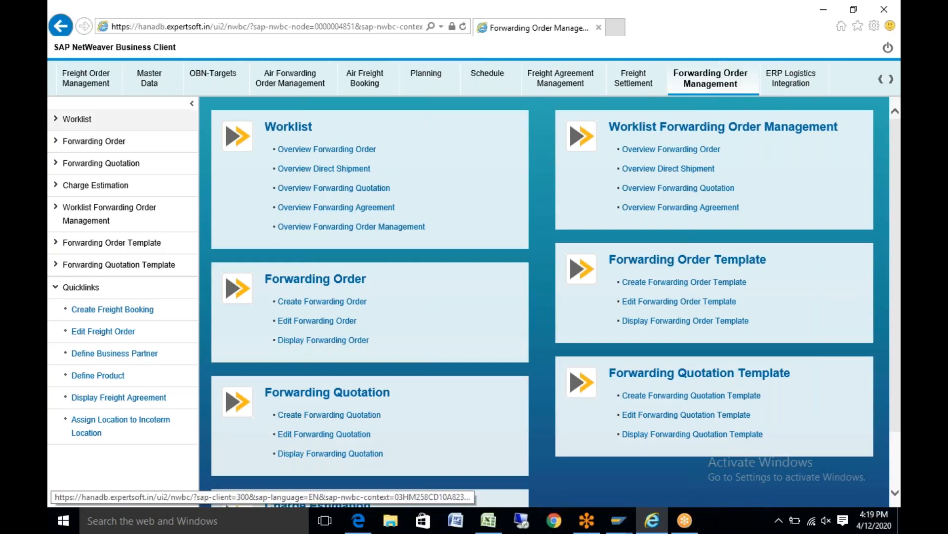
click(93, 82)
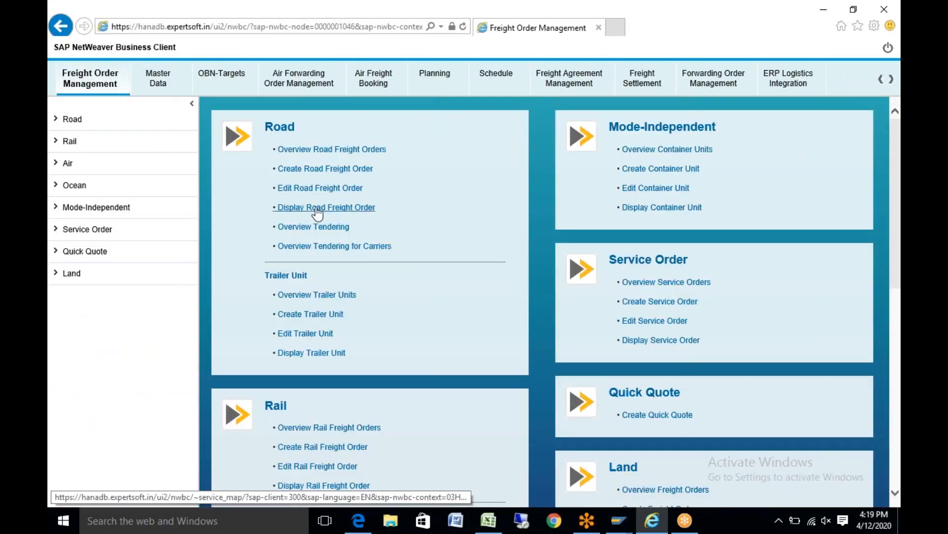
Display the existing road freight order with subcontract by entering its freight order number.
click(318, 208)
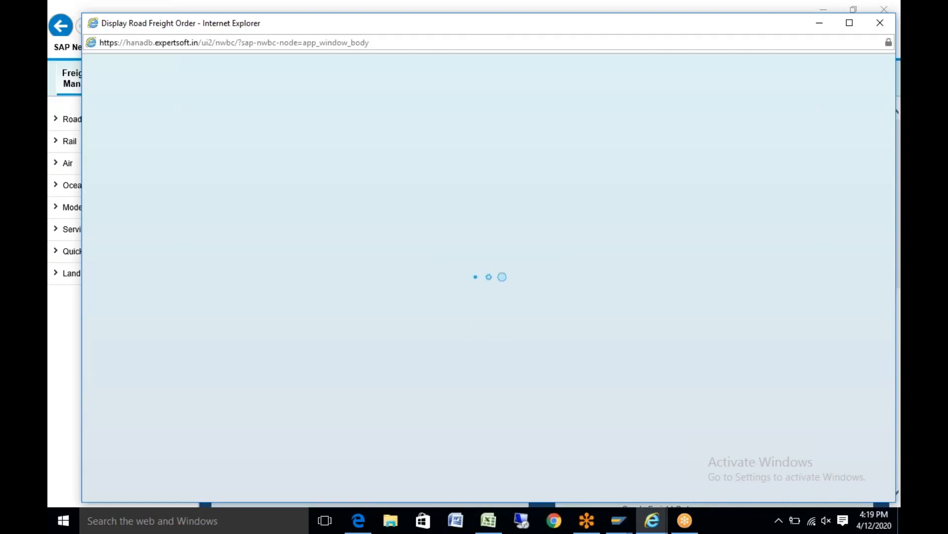
text(61)
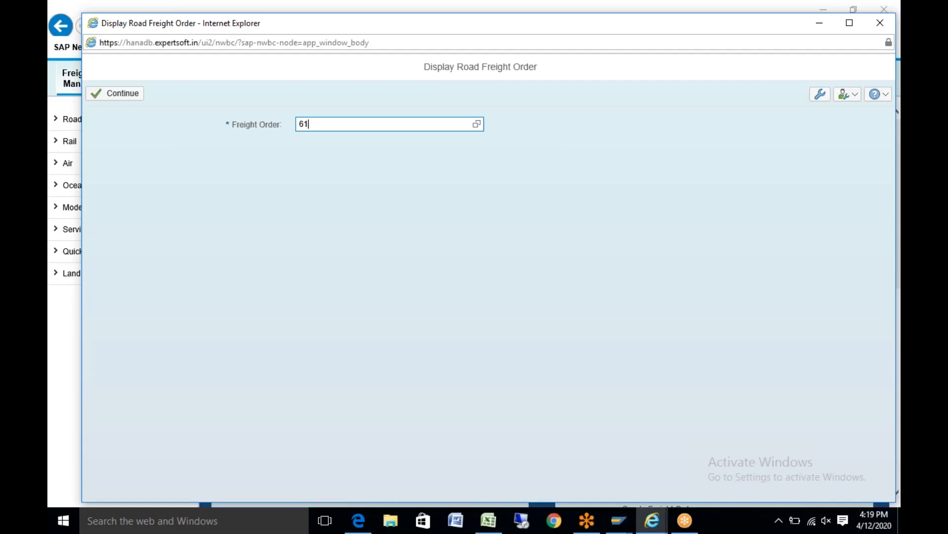
text(0)
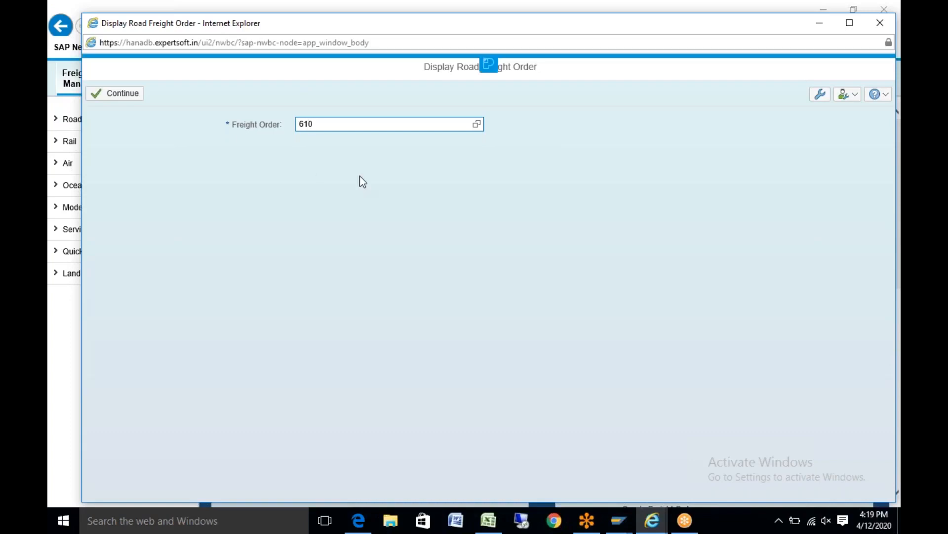
click(354, 154)
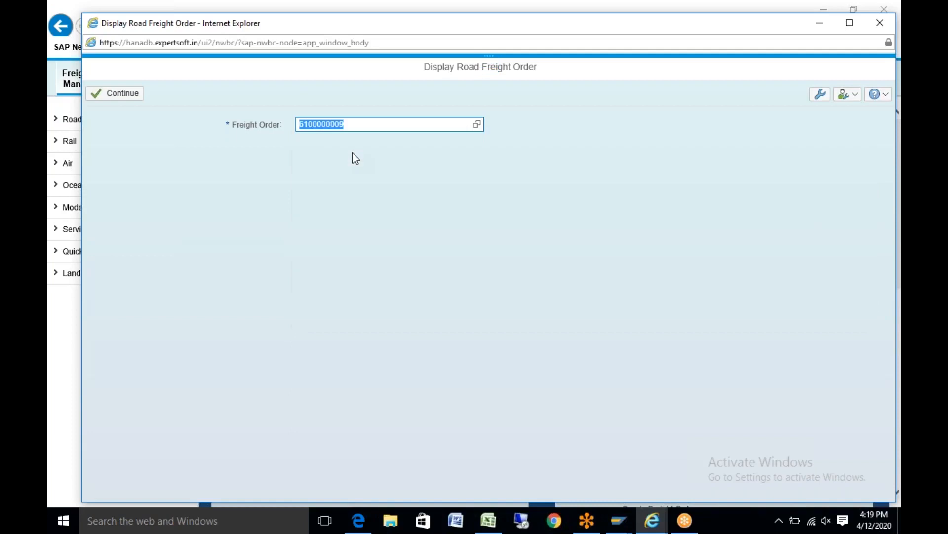
click(126, 93)
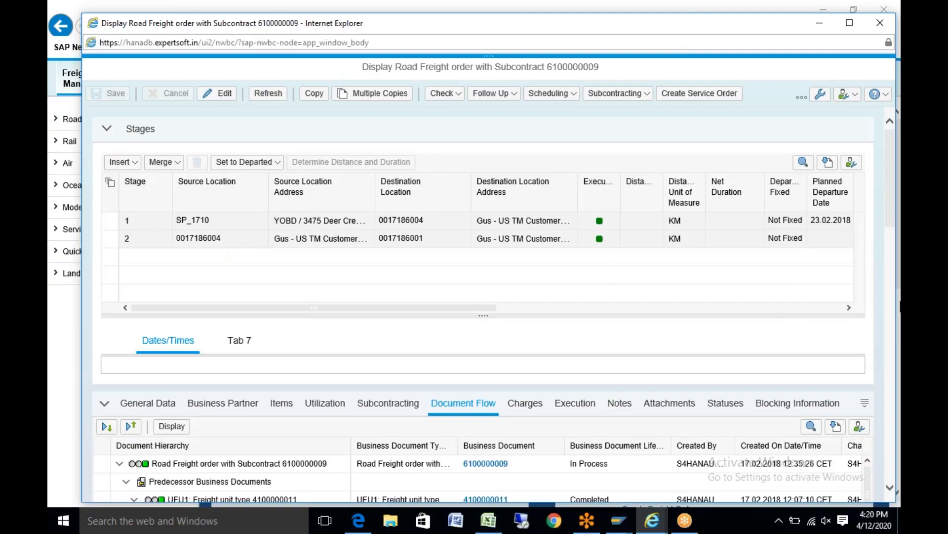
Show the Output Management section of the road freight order.
click(891, 268)
mouse_move(891, 269)
mouse_down()
mouse_move(893, 227)
mouse_move(892, 252)
mouse_up()
click(864, 193)
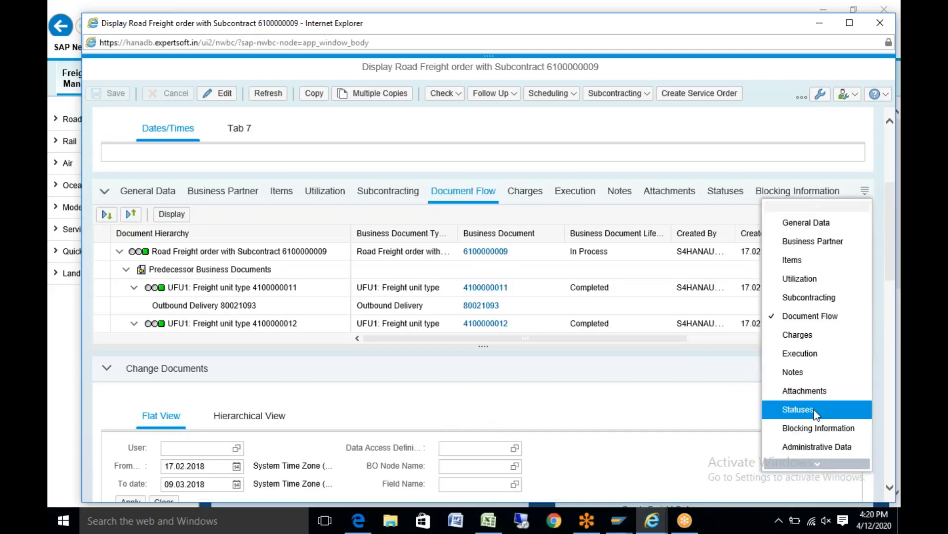
scroll(817, 447, down, 3)
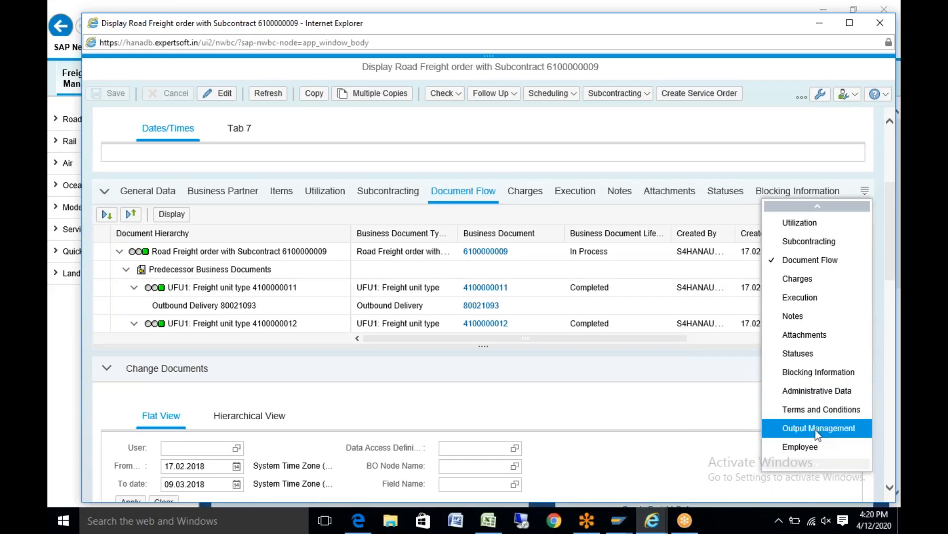
click(817, 429)
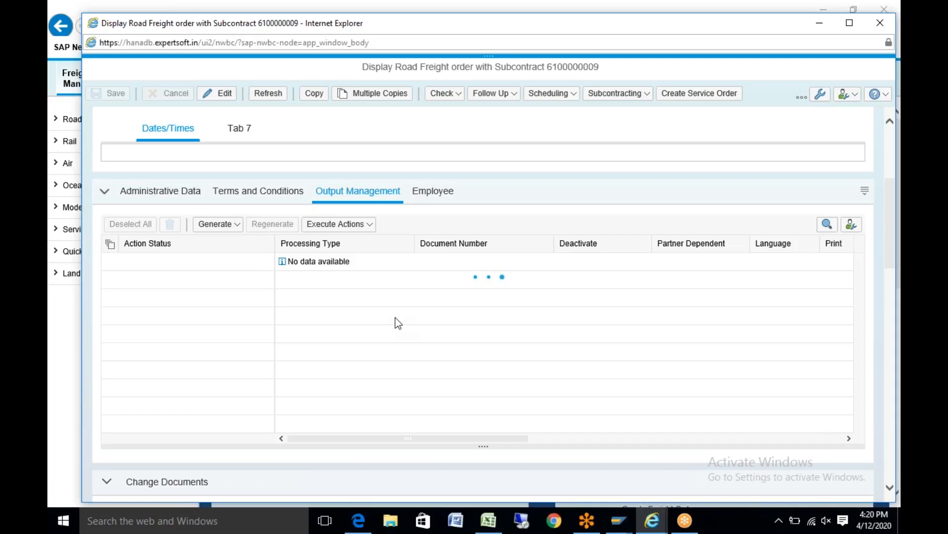
Generate the Road Waybill (Europe) action marked as passing the schedule condition check from the list of actions, and close the list.
click(238, 235)
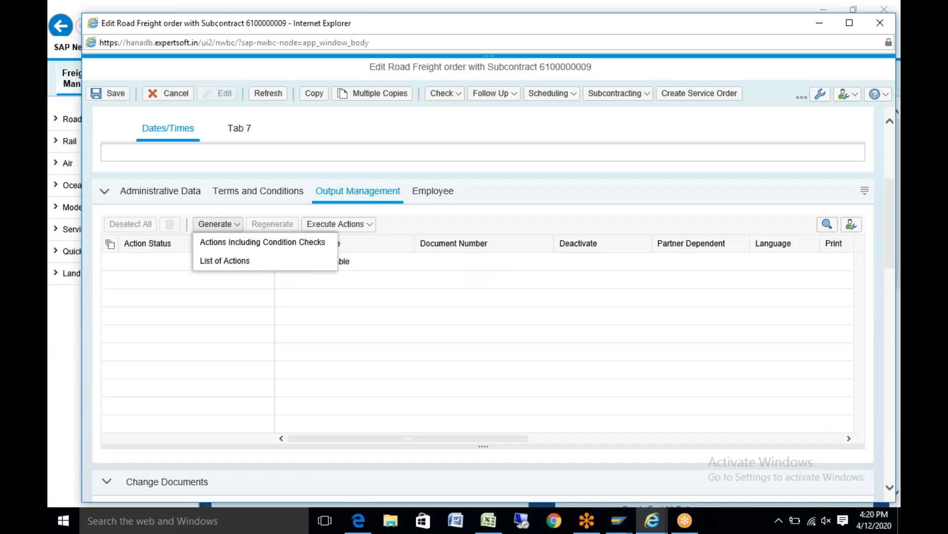
click(240, 262)
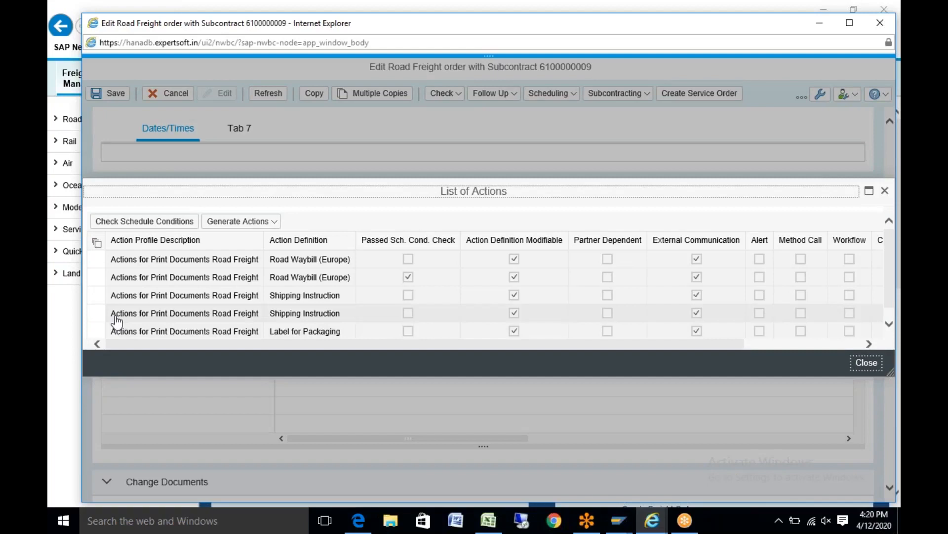
click(96, 278)
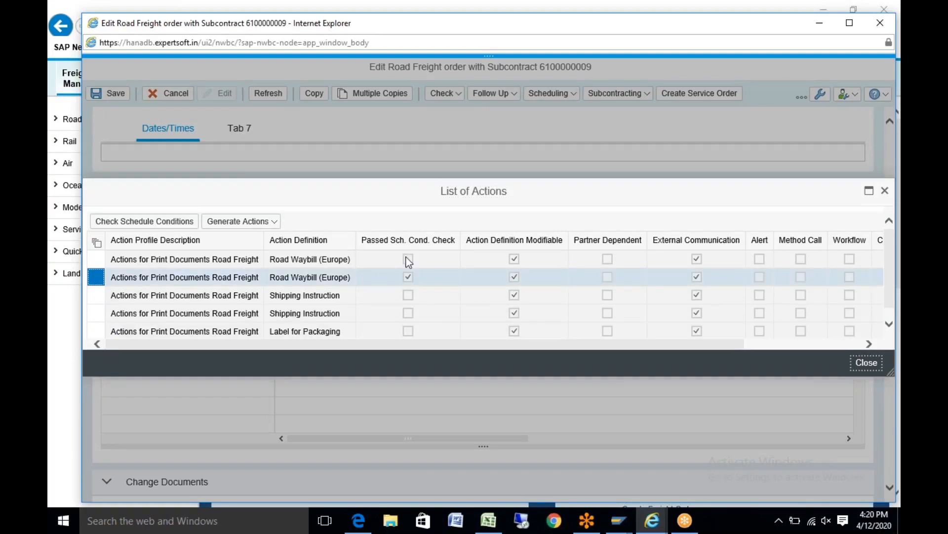
click(271, 222)
click(258, 235)
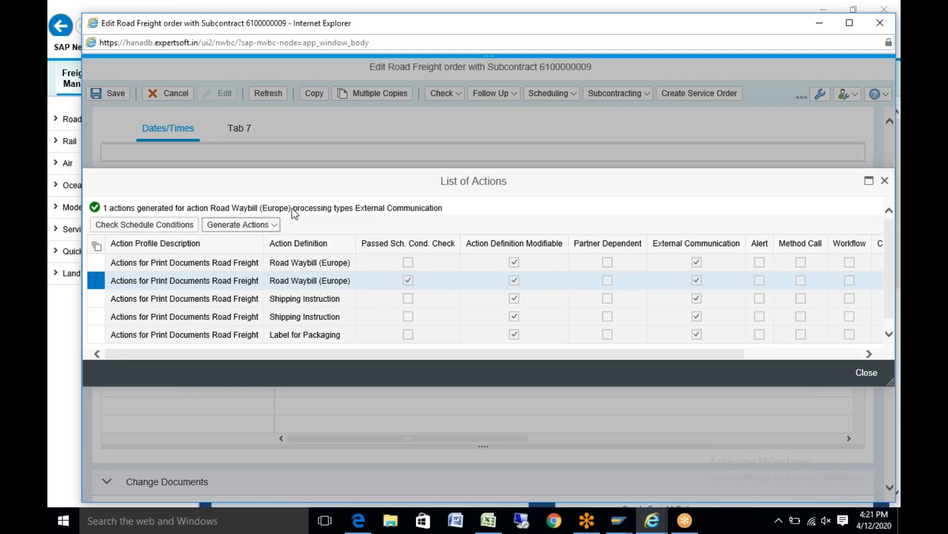
click(860, 371)
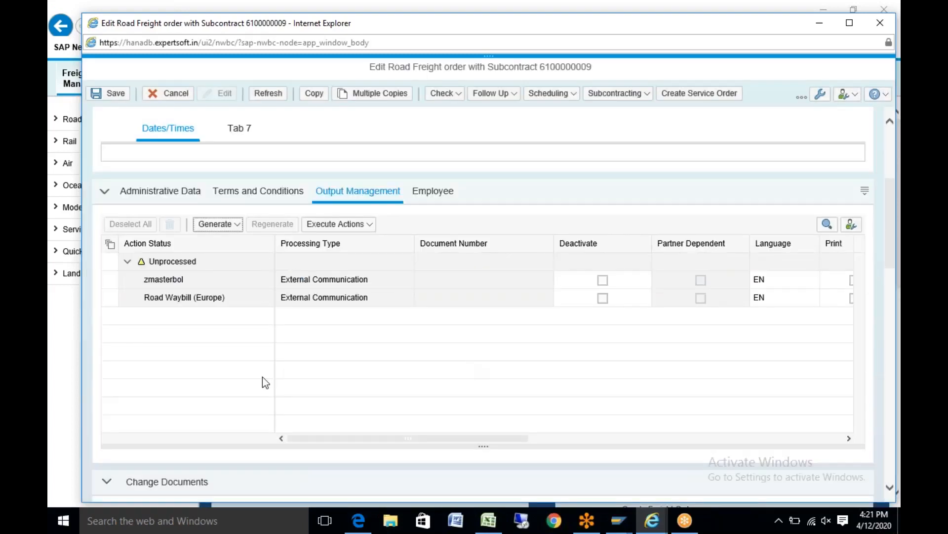
Select the generated Road Waybill (Europe) action and review its print, fax, e-mail and printer settings.
click(111, 300)
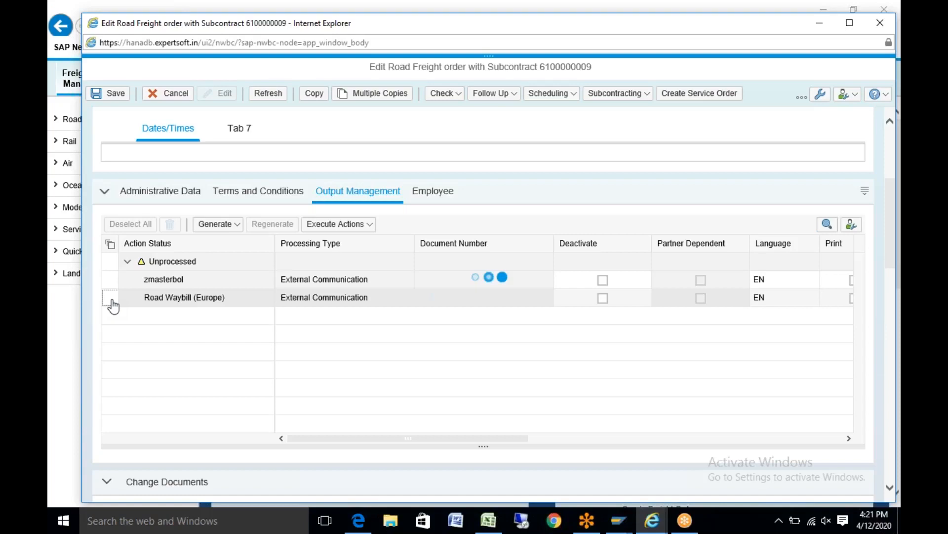
click(112, 300)
drag(494, 439, 603, 441)
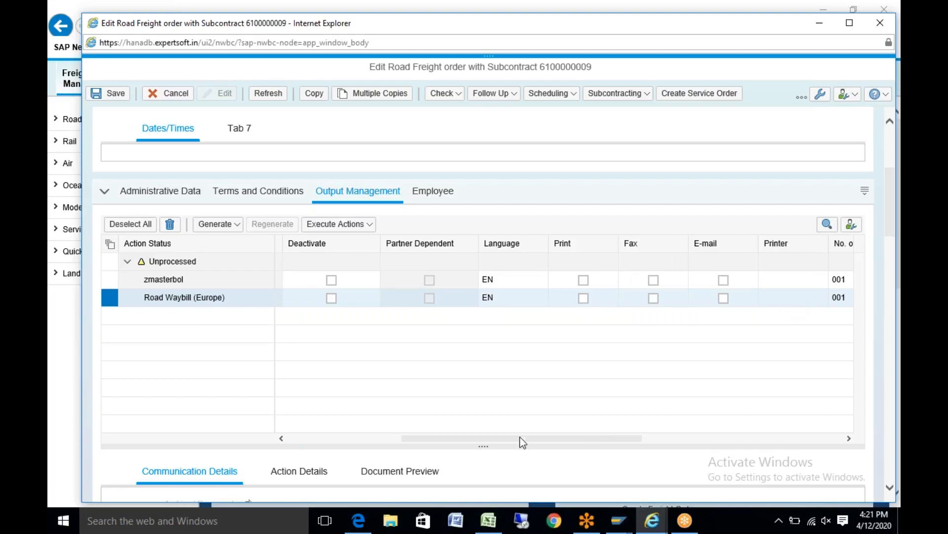
drag(523, 440, 578, 445)
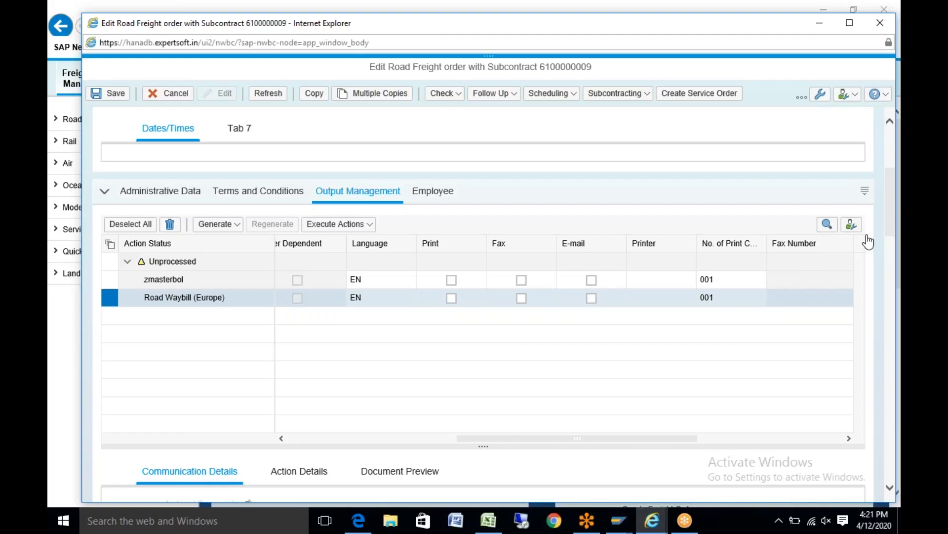
Examine the communication details of the Road Waybill (Europe) action and try its document preview.
drag(893, 195, 894, 251)
click(296, 278)
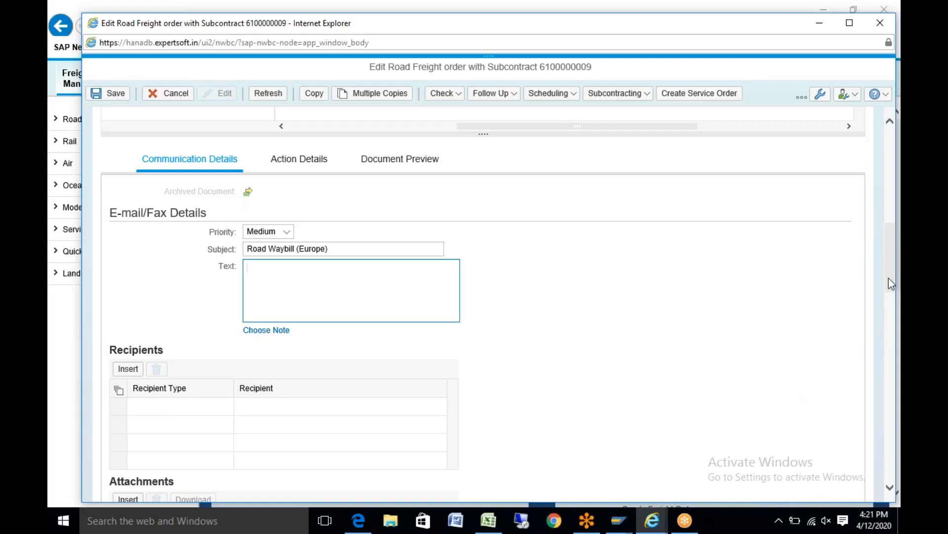
scroll(888, 279, down, 3)
drag(889, 282, 884, 222)
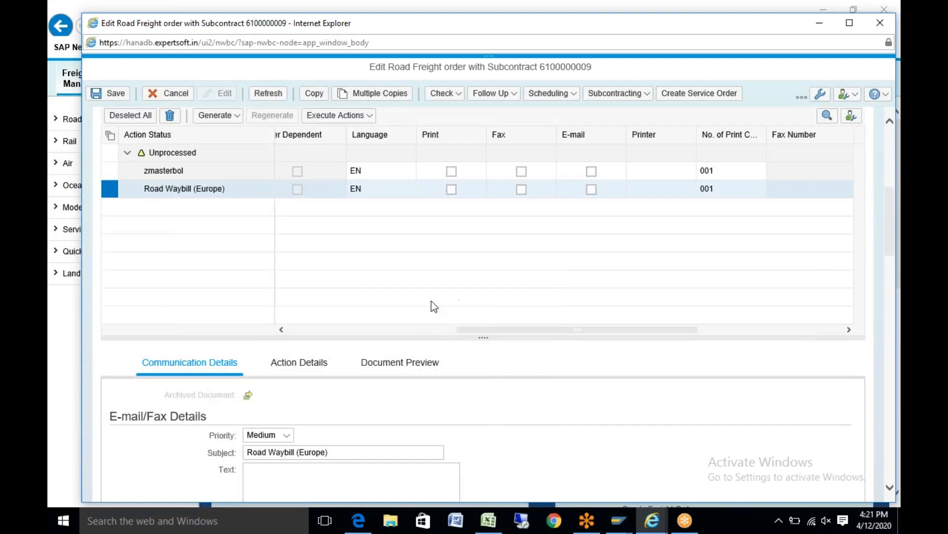
click(486, 337)
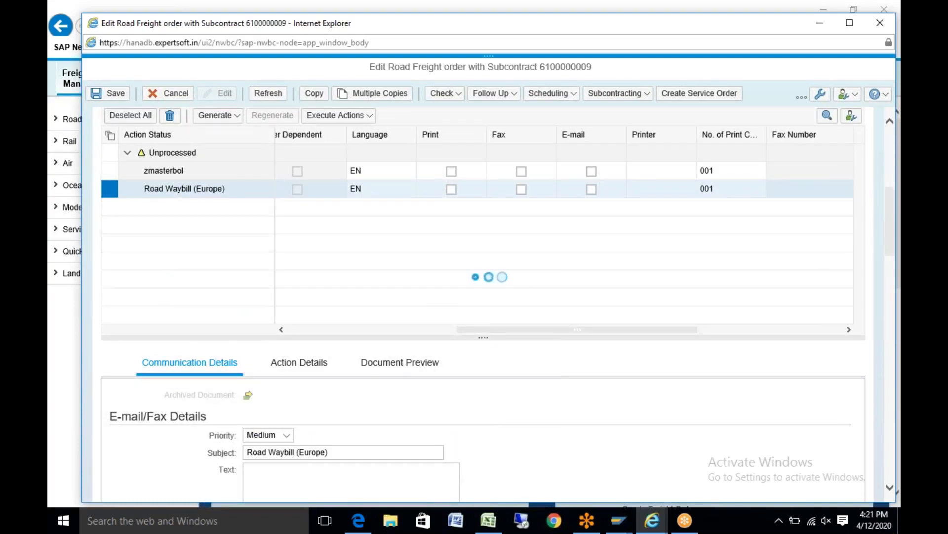
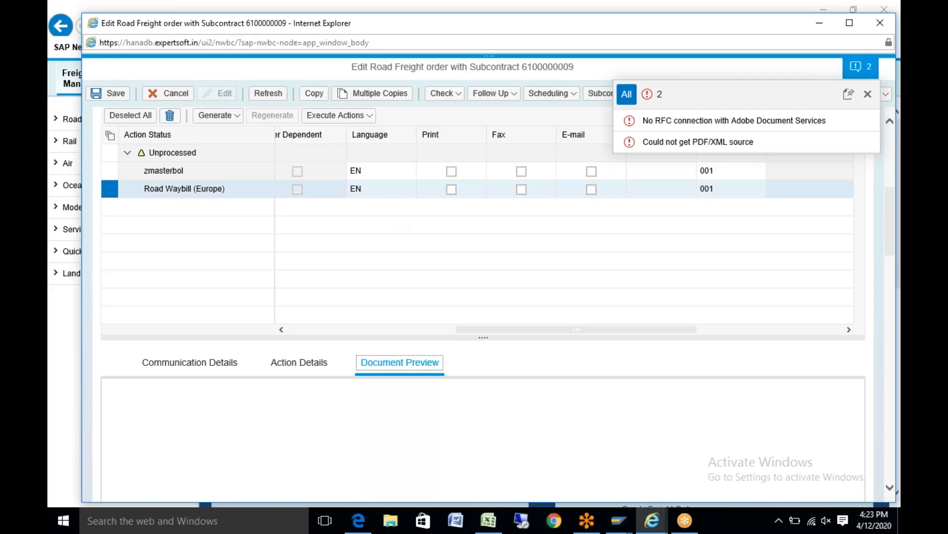
Switch to the SAP GUI session with Organization and Staffing, leave it, run transaction SPRO and display the SAP Customizing Implementation Guide.
click(619, 525)
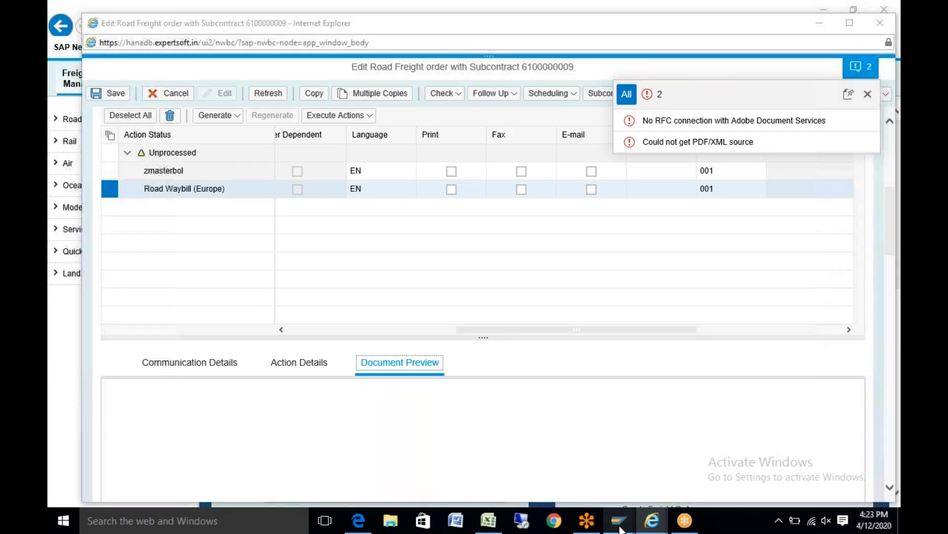
click(620, 527)
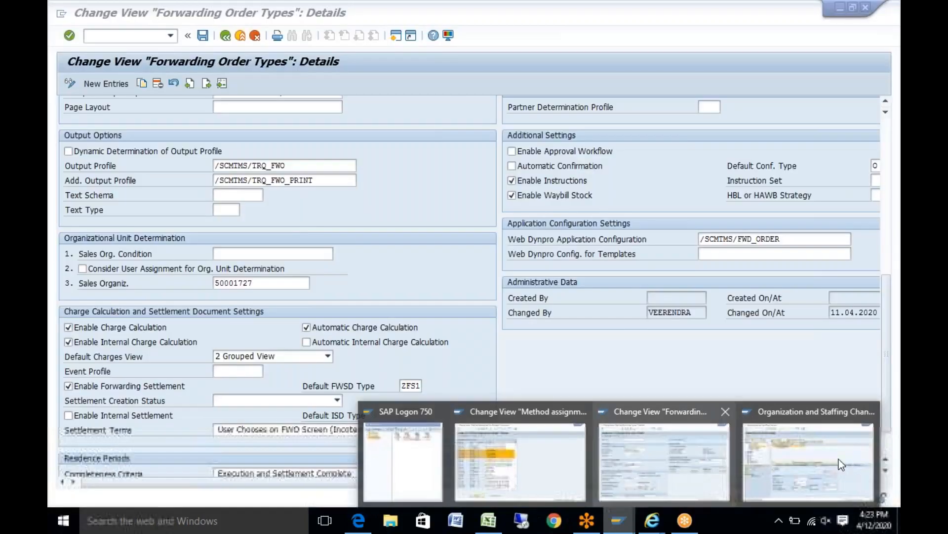
click(839, 459)
key(F3)
text(SPRO)
key(Return)
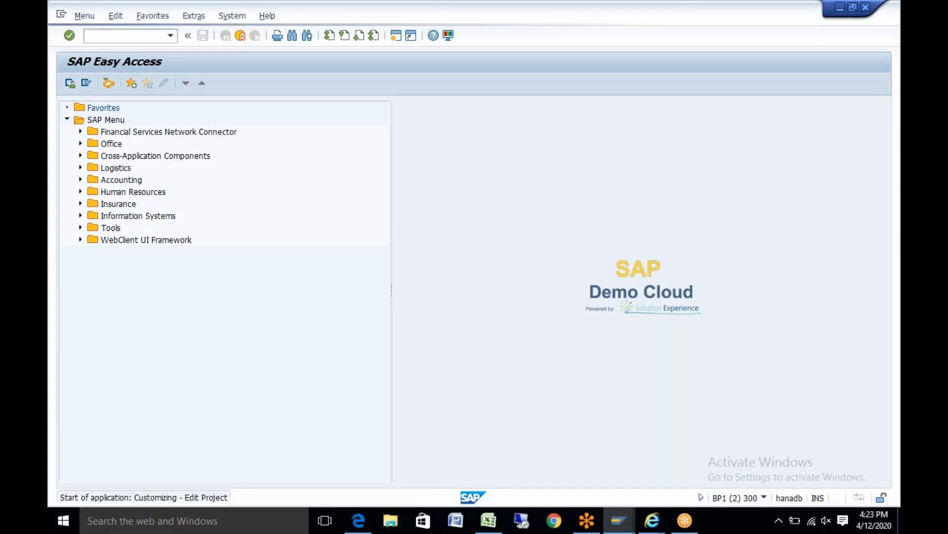
click(120, 88)
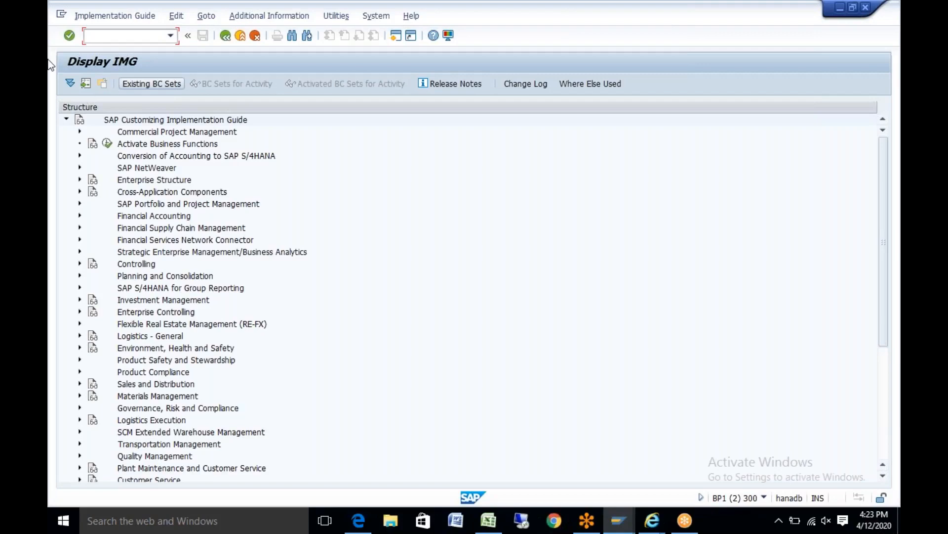
Open the details of freight order type ZF01 from the Freight Order Management customizing under Transportation Management.
click(79, 444)
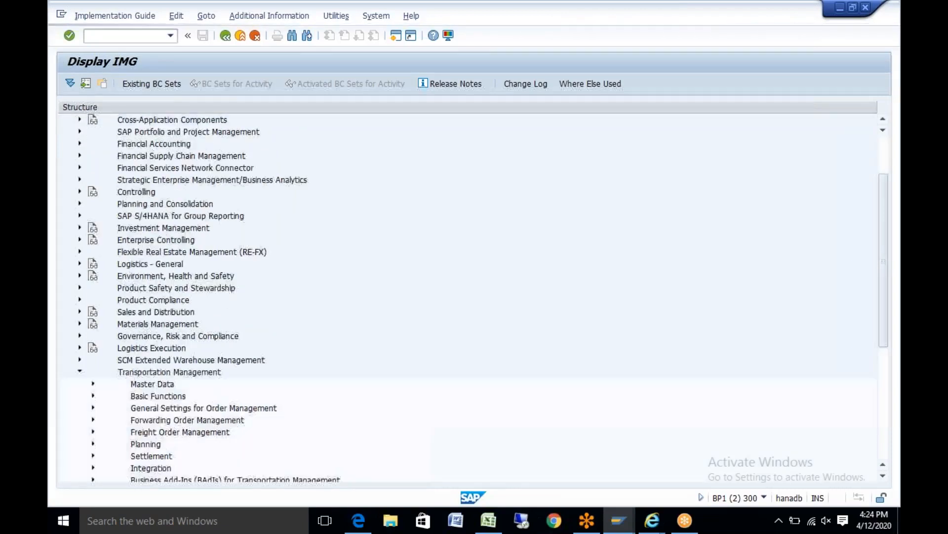
click(93, 432)
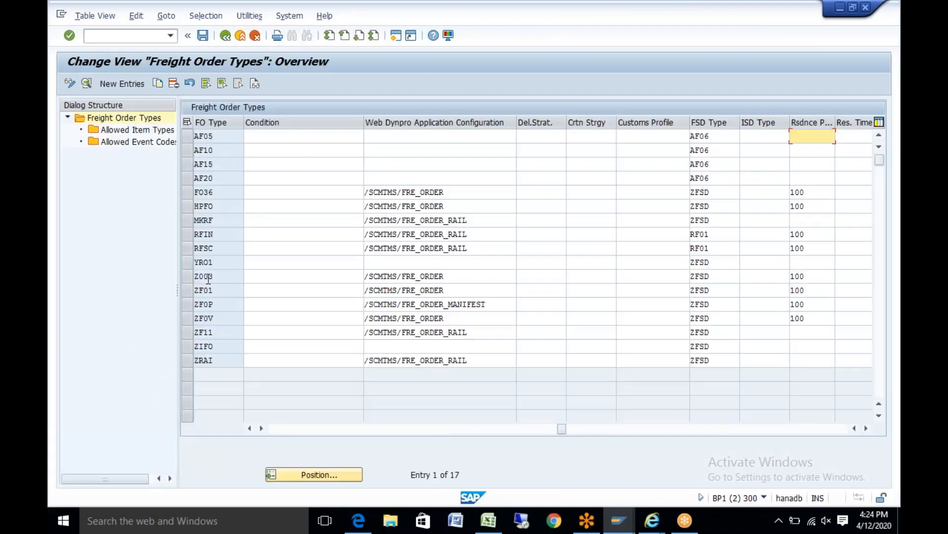
click(204, 290)
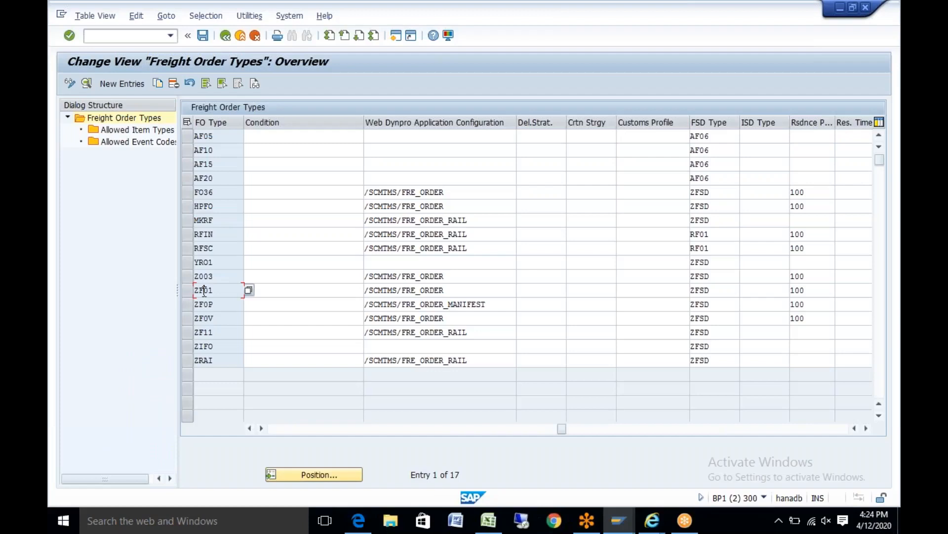
double_click(204, 291)
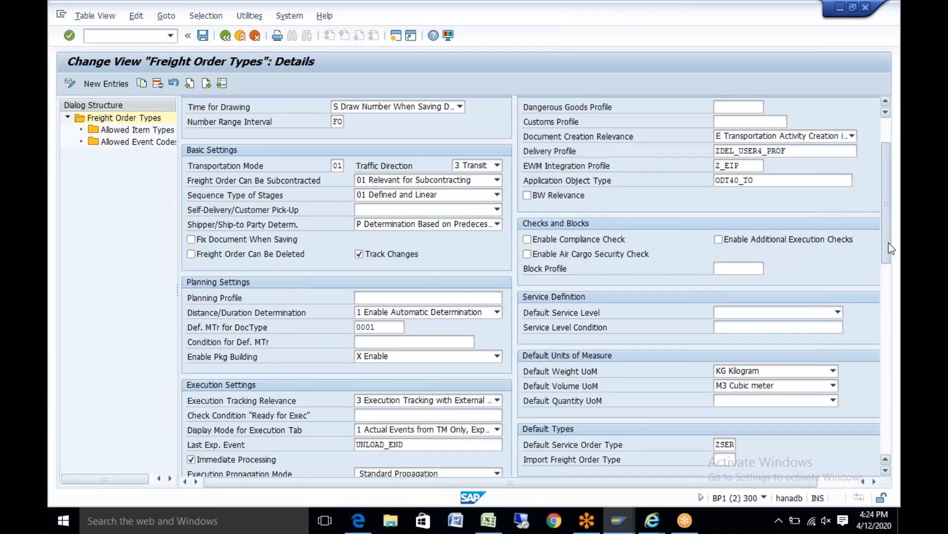
Review the output profiles in the Output Options of the freight order type, and return to the implementation guide.
scroll(415, 326, down, 5)
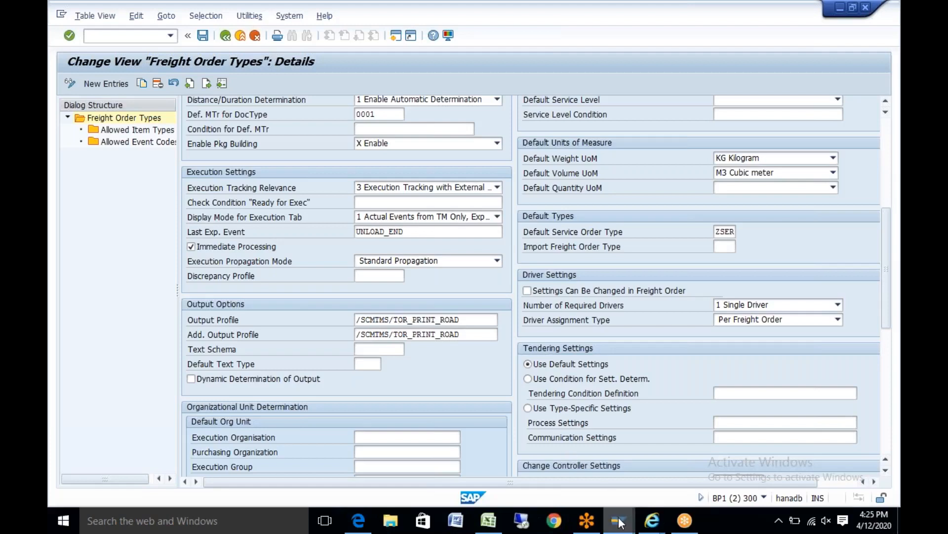
mouse_move(620, 522)
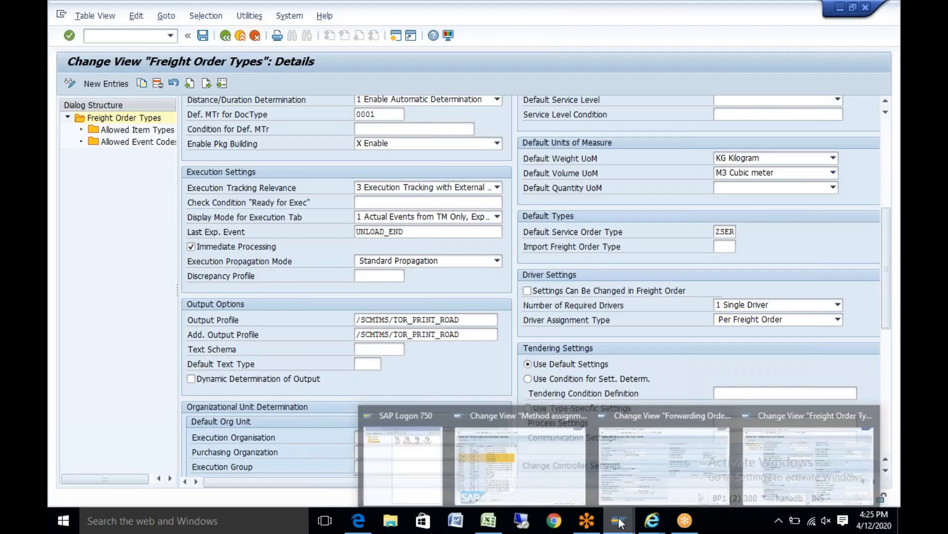
click(787, 473)
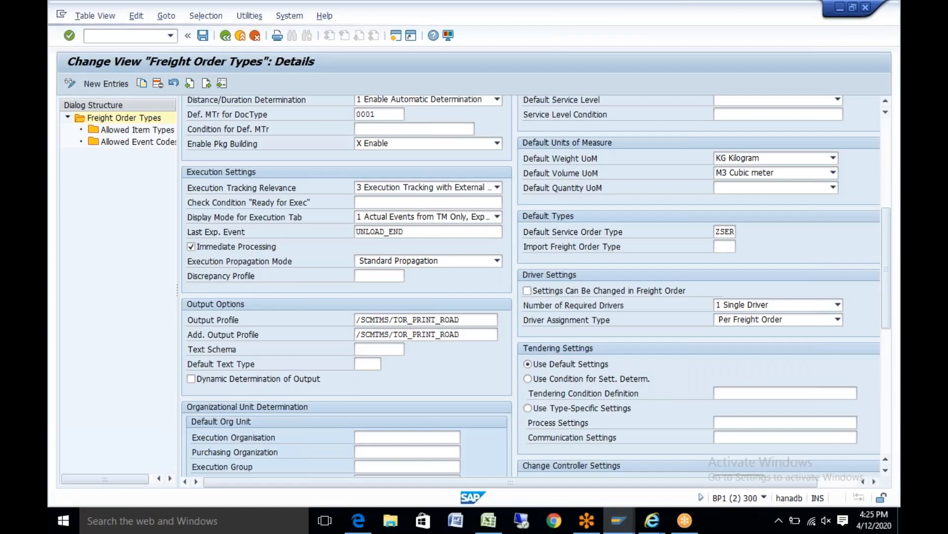
key(F3)
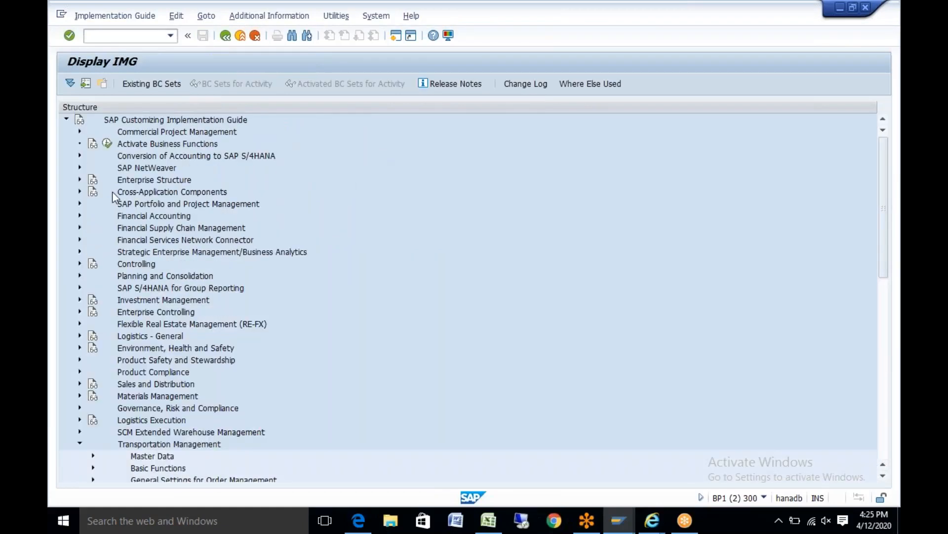
Open Maintain PPF Settings under Cross-Application Components, PPF Adapter for Output Management, and show the action profiles of application /SCMTMS/TRANSPORTATION.
click(79, 192)
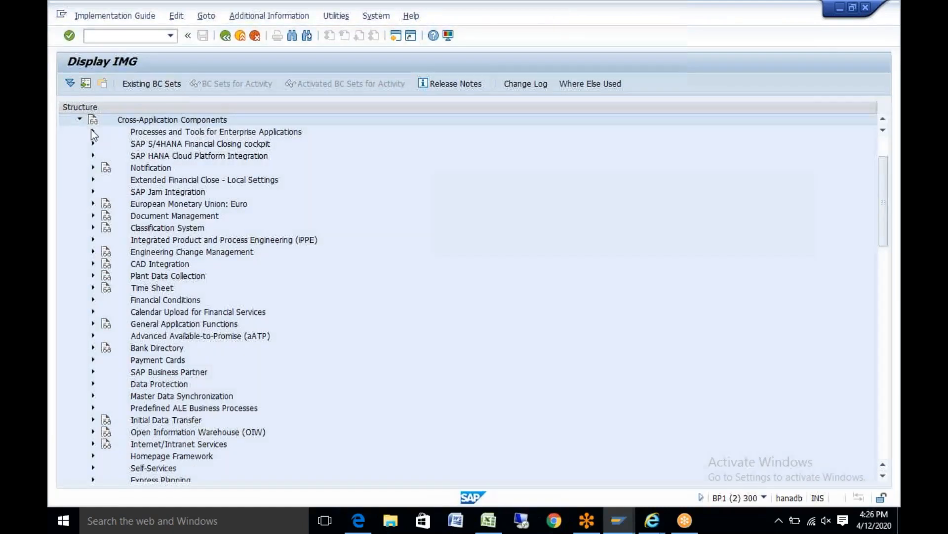
click(92, 131)
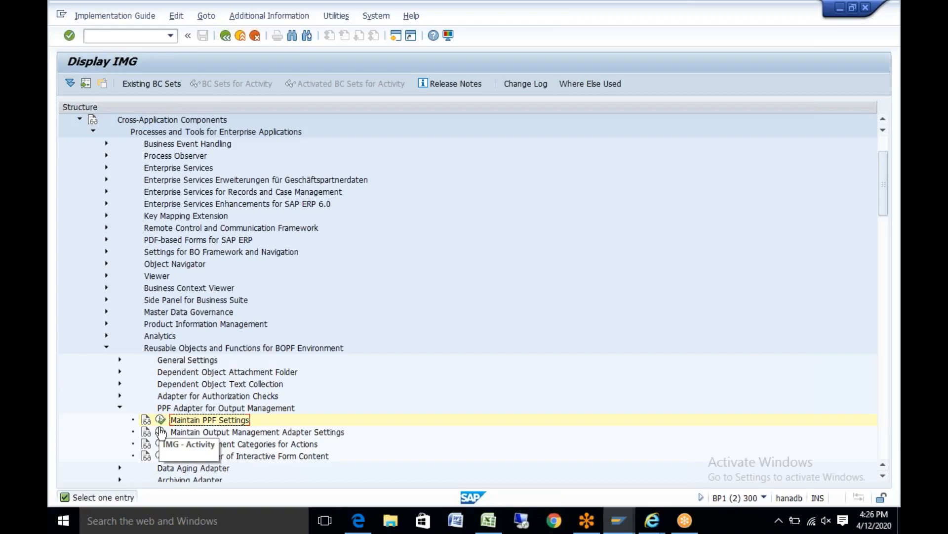
click(161, 419)
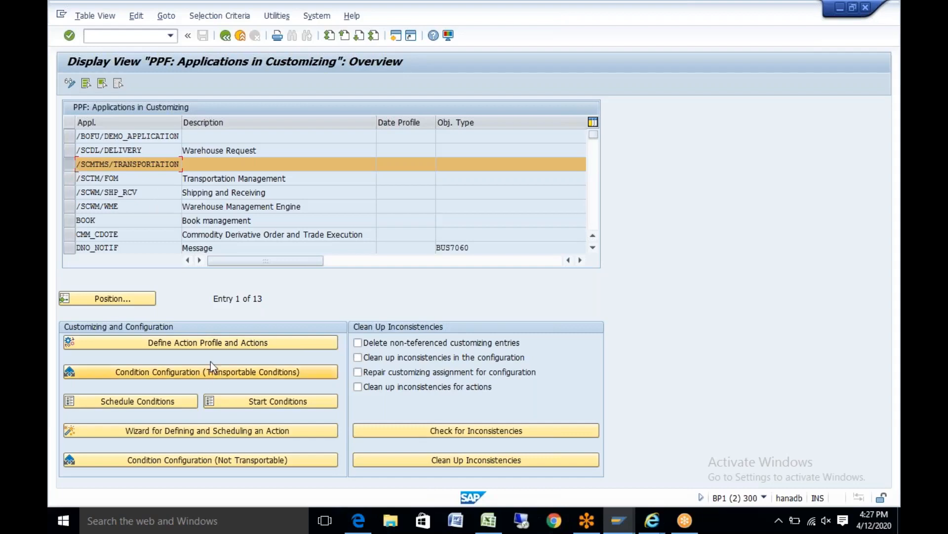
click(215, 347)
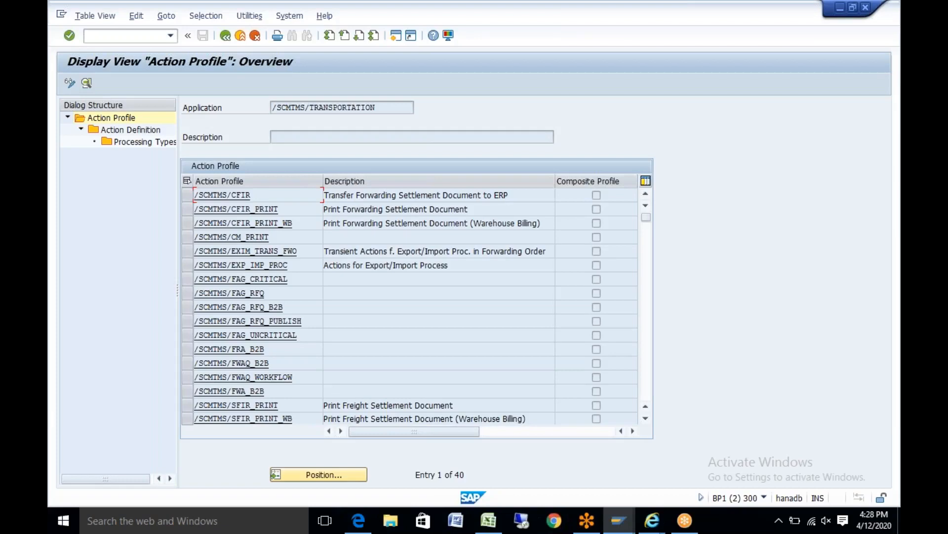
Look through the transportation action profiles and locate /SCMTMS/TOR, the profile for B2B messages related to the transportation order.
drag(651, 219, 647, 328)
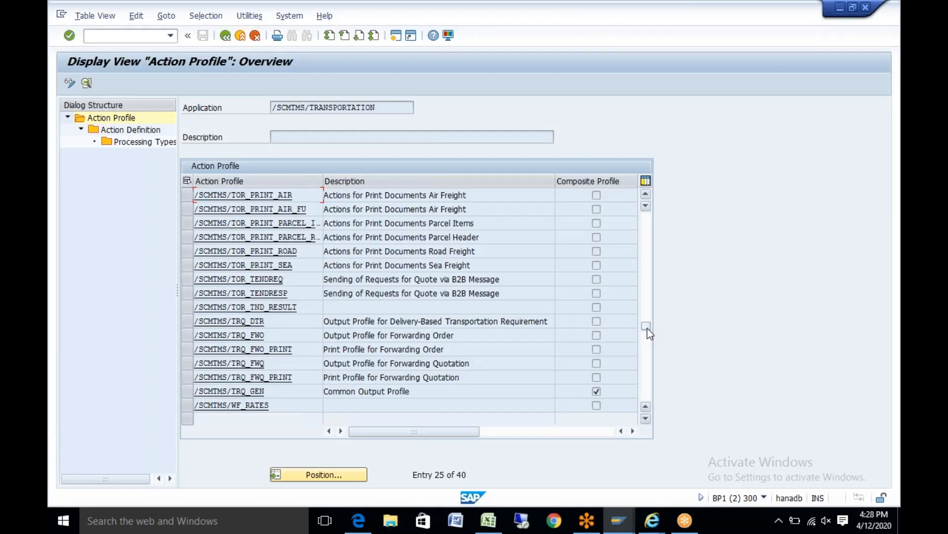
mouse_move(648, 328)
mouse_down()
mouse_move(645, 349)
mouse_move(646, 326)
mouse_up()
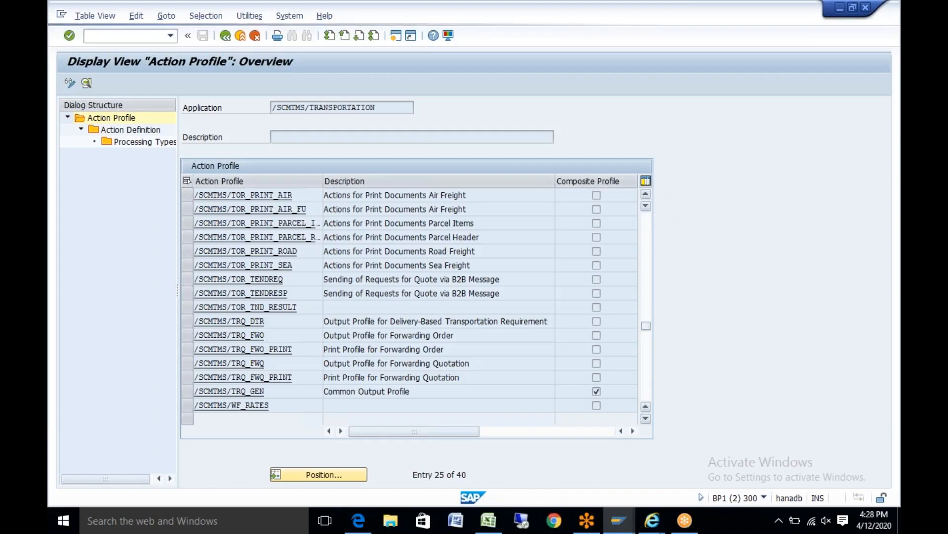
click(645, 195)
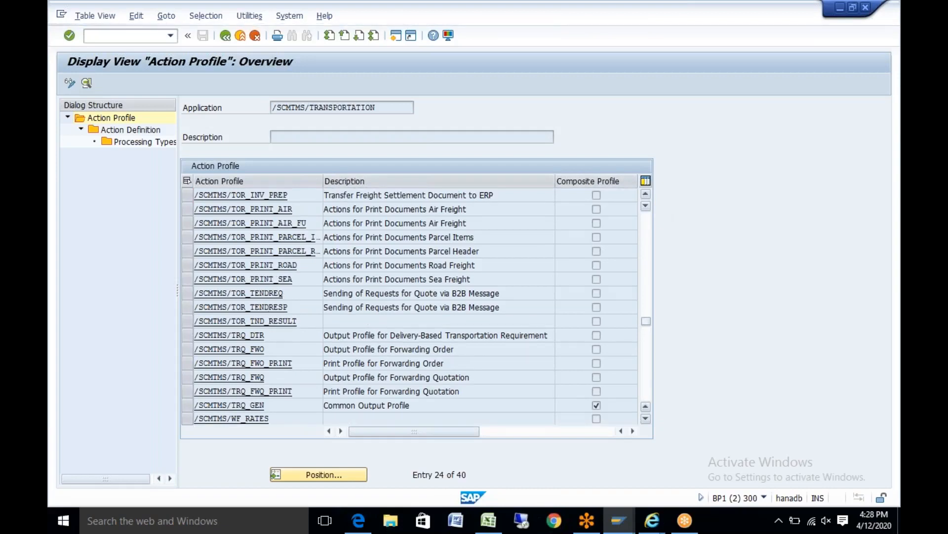
click(645, 194)
click(646, 194)
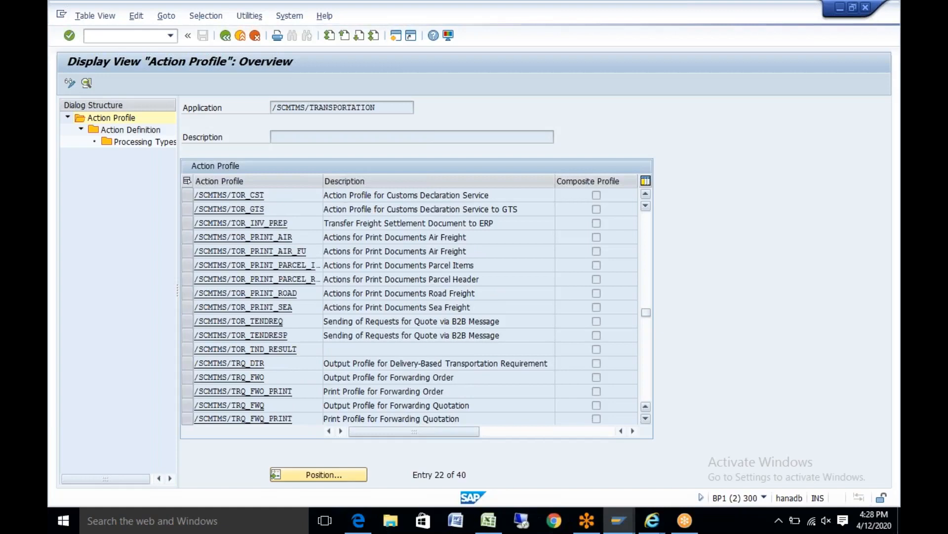
click(646, 194)
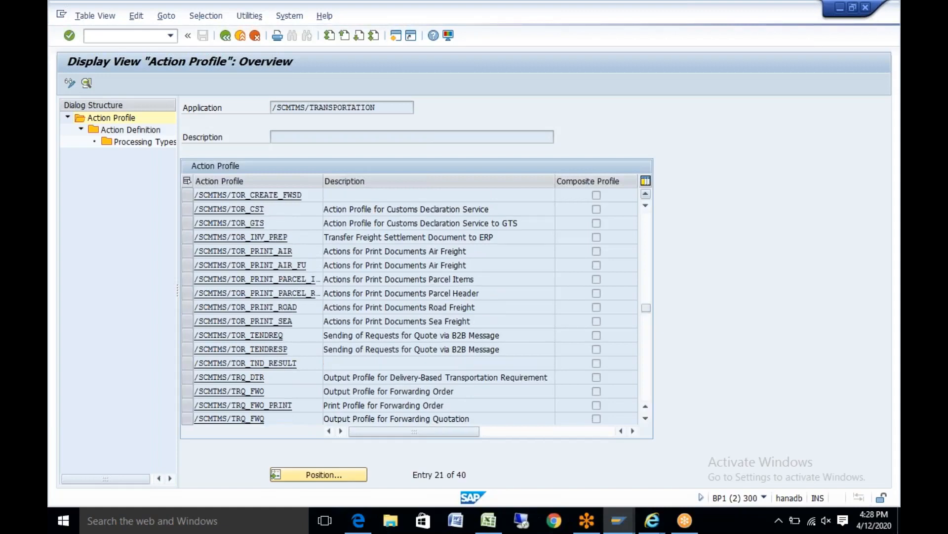
click(646, 194)
click(187, 197)
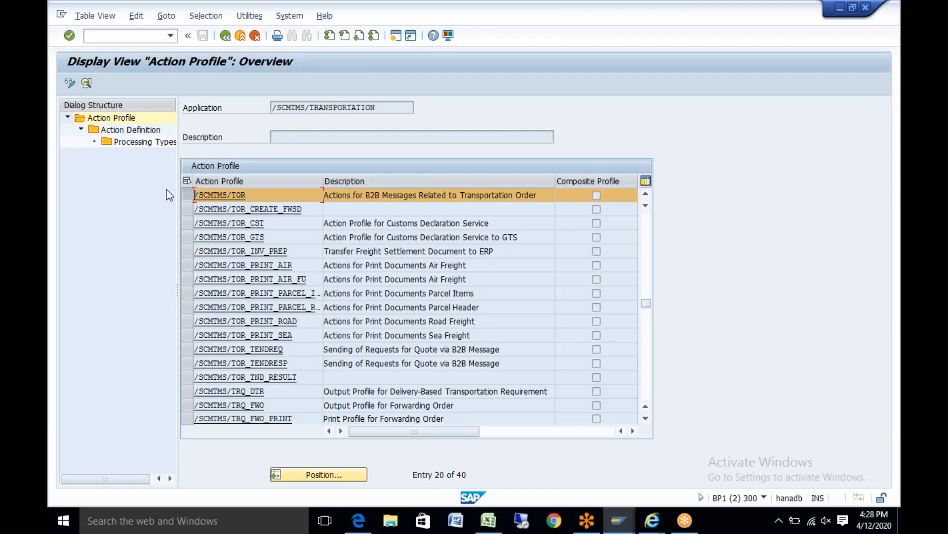
click(188, 196)
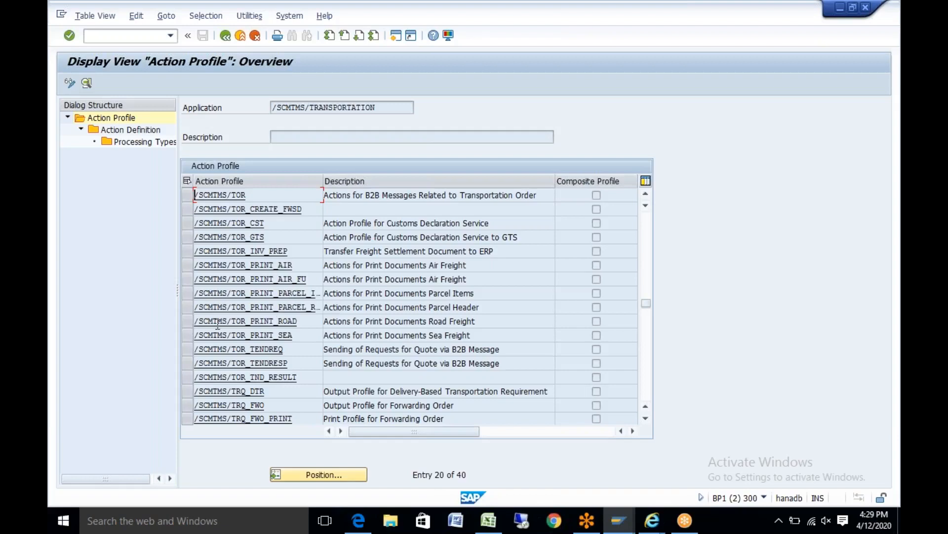
Open the /SCMTMS/TOR_PRINT_ROAD action profile's details, show its action definitions and select /SCMTMS/PRINT_CMR.
click(188, 322)
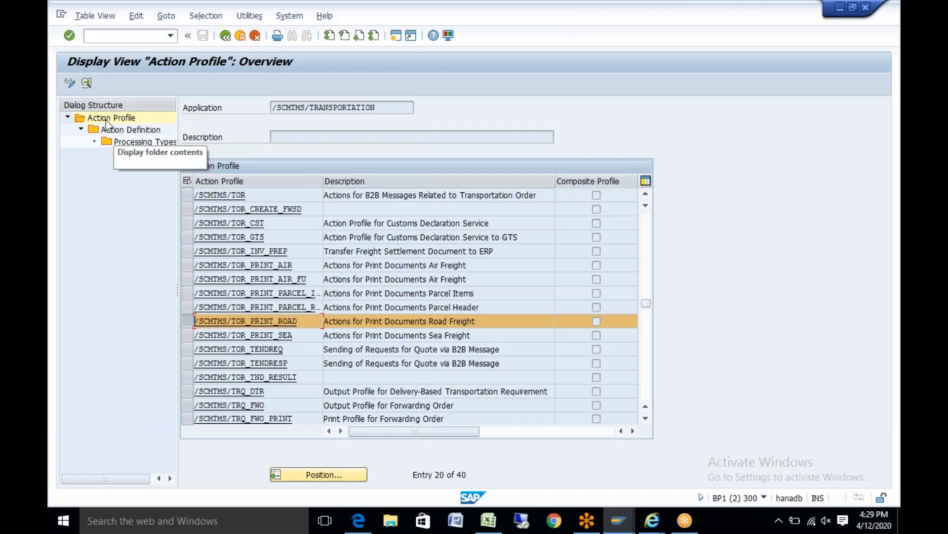
click(85, 85)
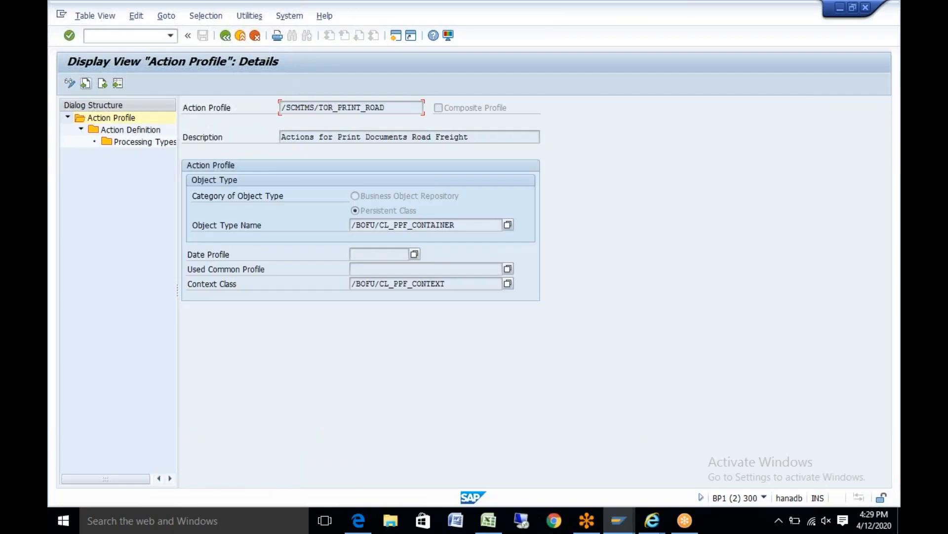
double_click(119, 130)
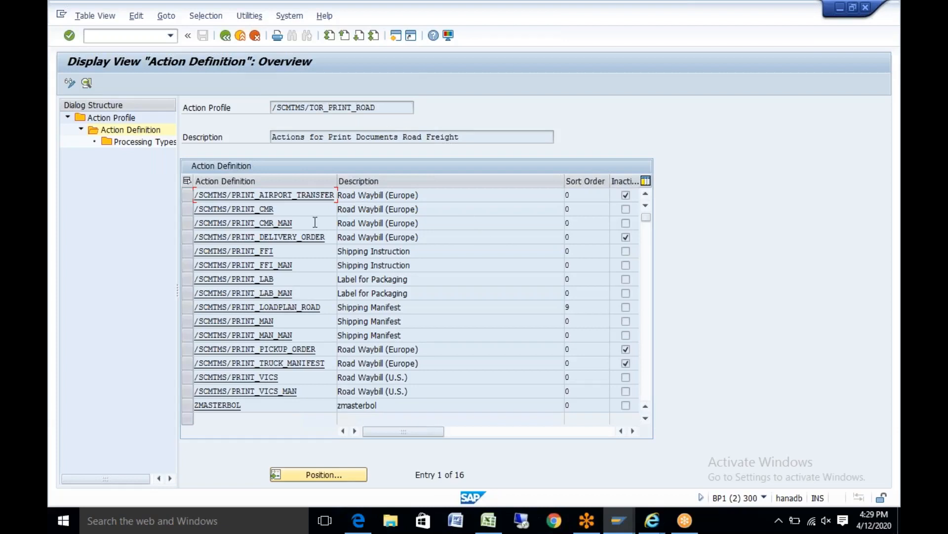
click(186, 209)
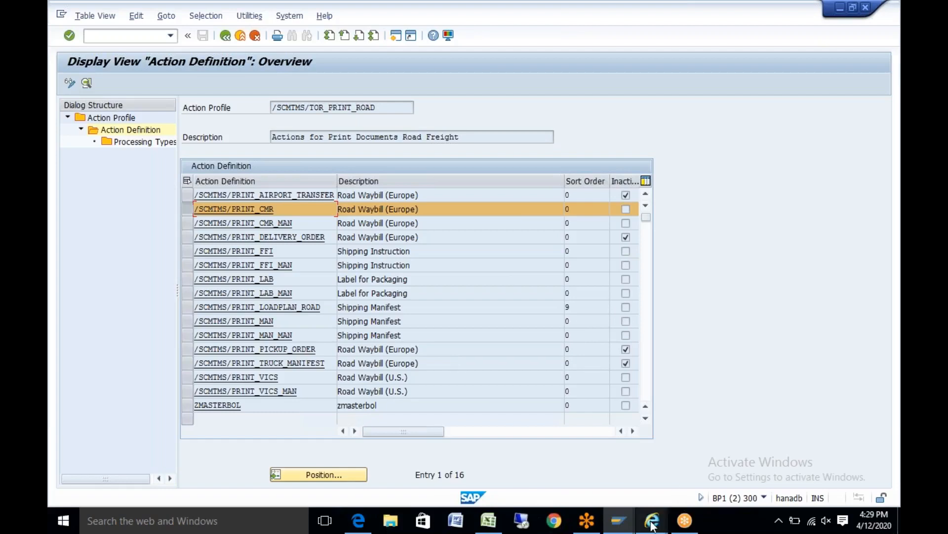
Check the Road Waybill (Europe) output action on the road freight order in Internet Explorer, and return to the SAP action definitions.
mouse_move(652, 524)
click(738, 464)
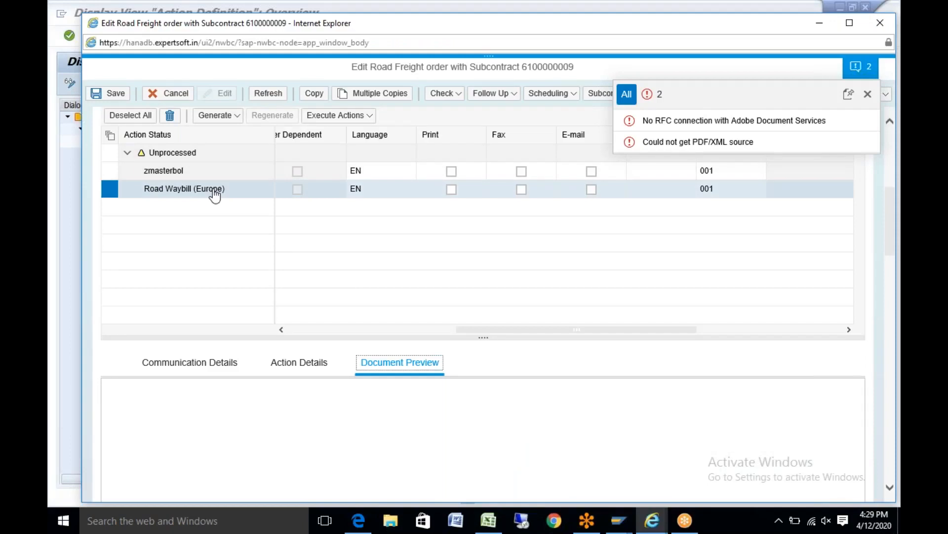
click(620, 522)
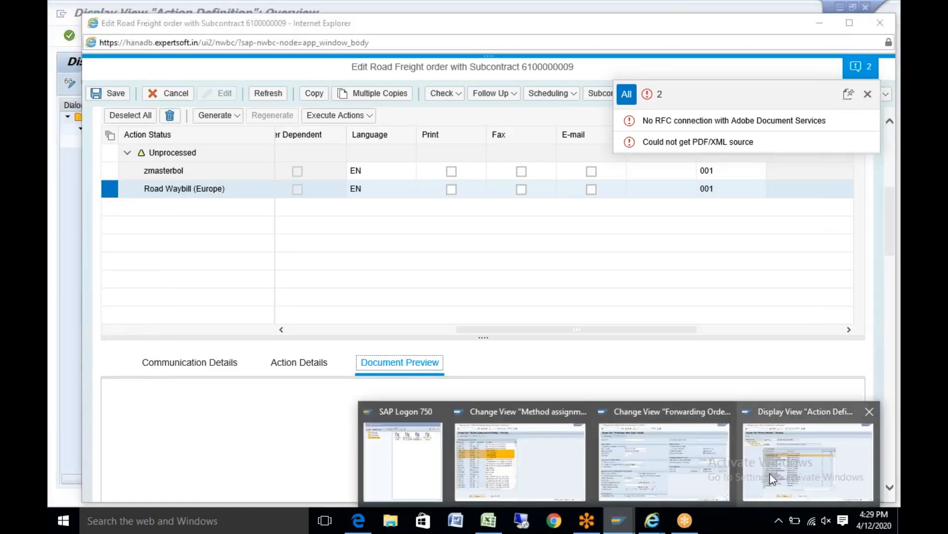
click(773, 478)
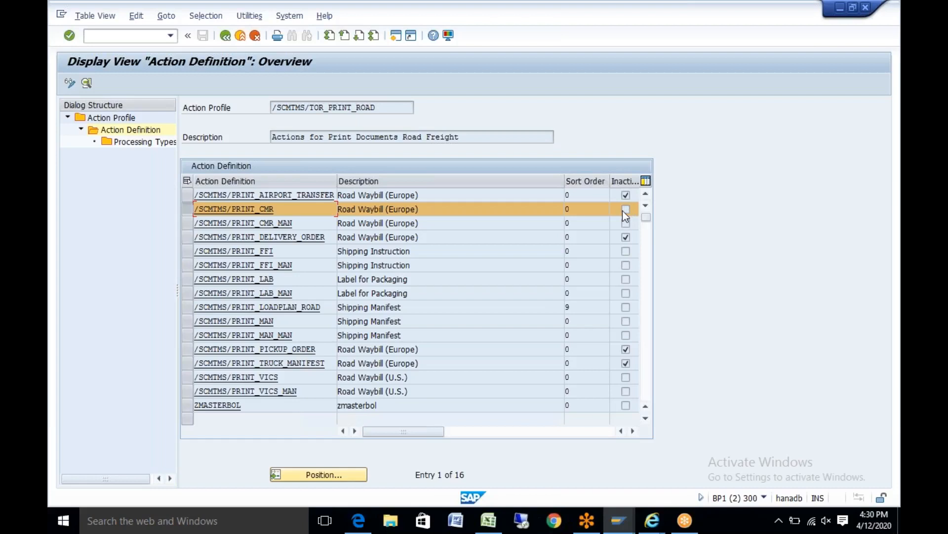
Open the /SCMTMS/PRINT_CMR action definition's details and review the options for Processed At and Processing Times Not Permitted.
click(87, 84)
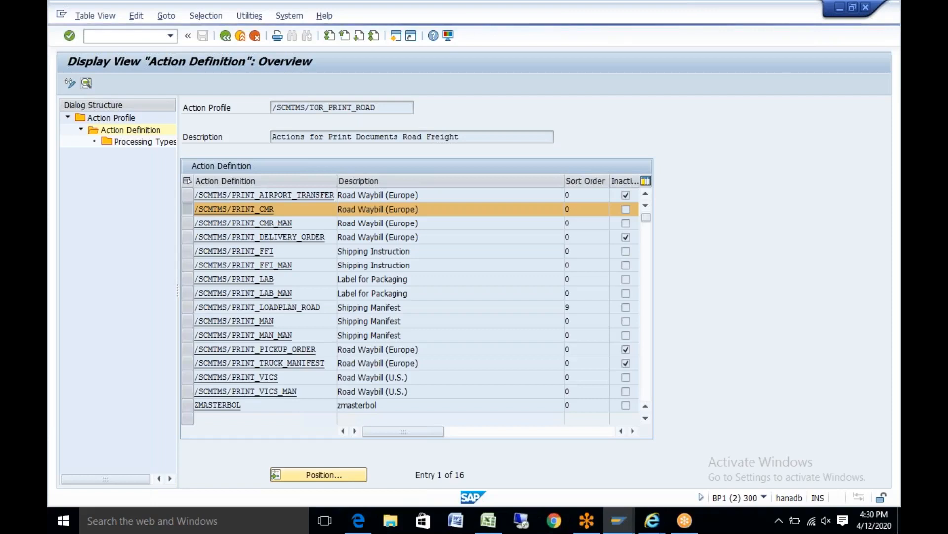
click(567, 240)
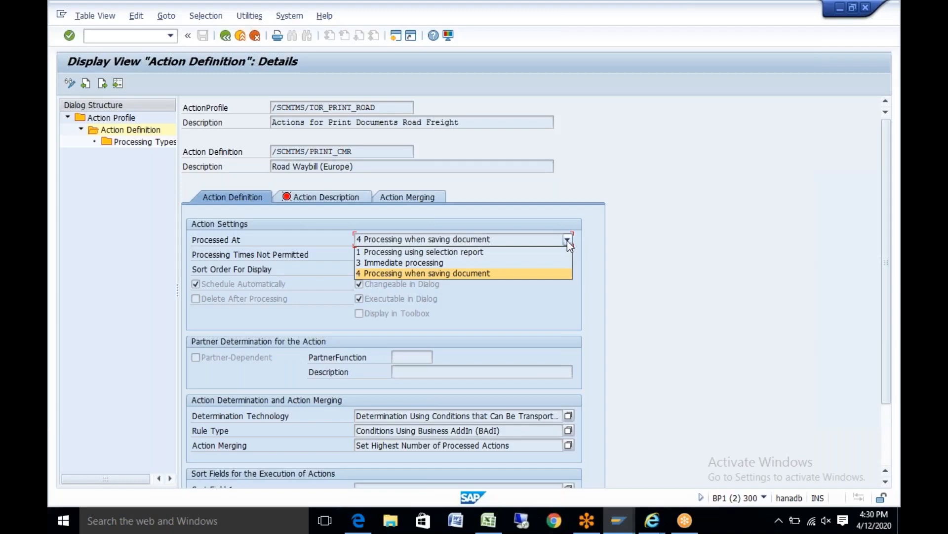
click(629, 247)
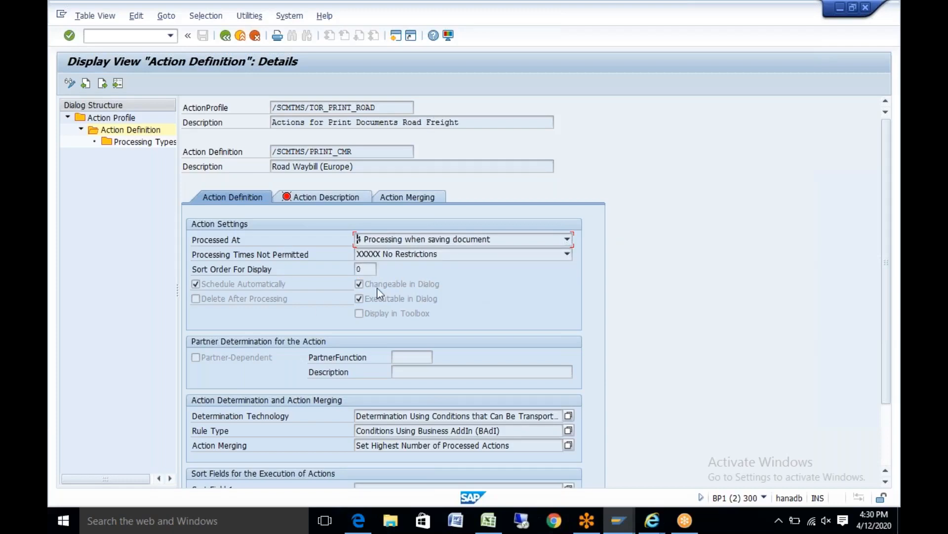
click(567, 254)
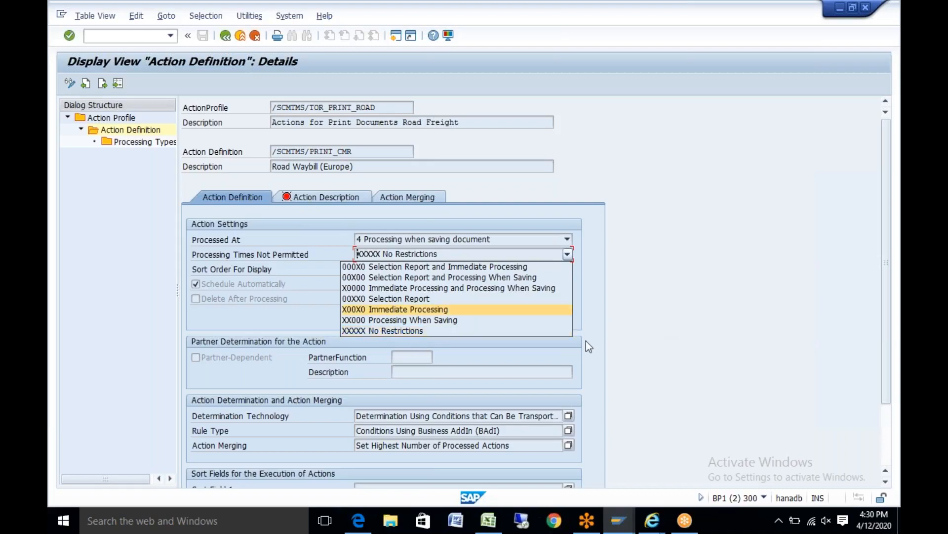
click(456, 331)
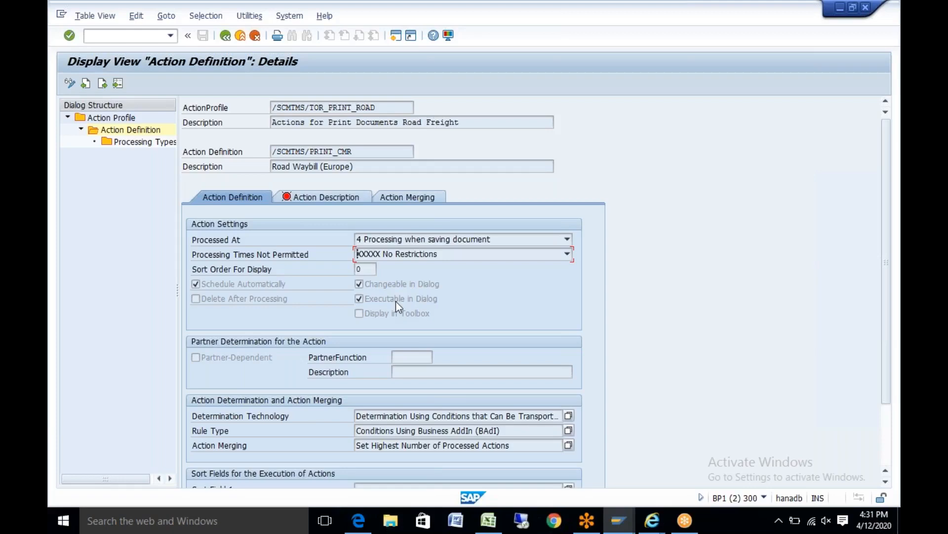
View the available partner functions for the action's partner determination and close the value list.
click(413, 359)
click(437, 357)
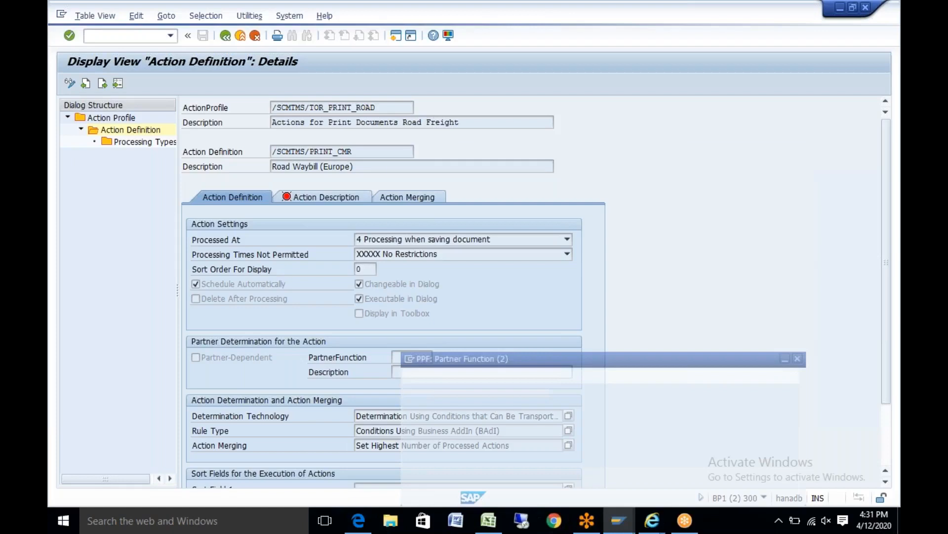
key(Escape)
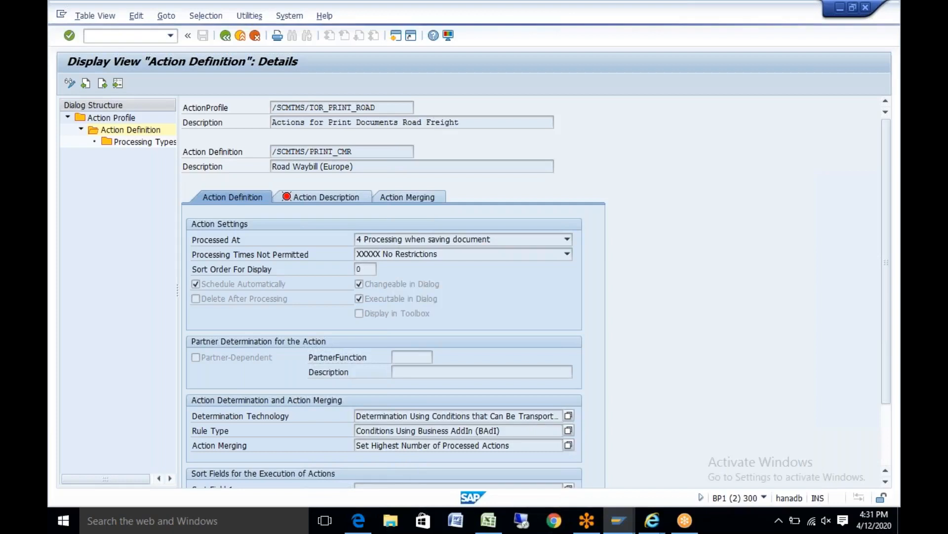
View the available rule types for the action determination and close the value list.
drag(887, 299, 881, 388)
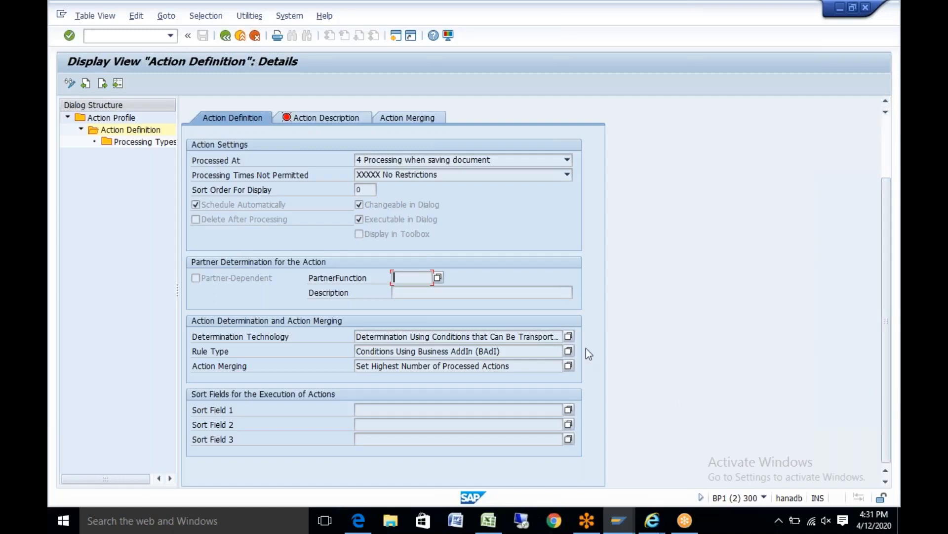
click(569, 351)
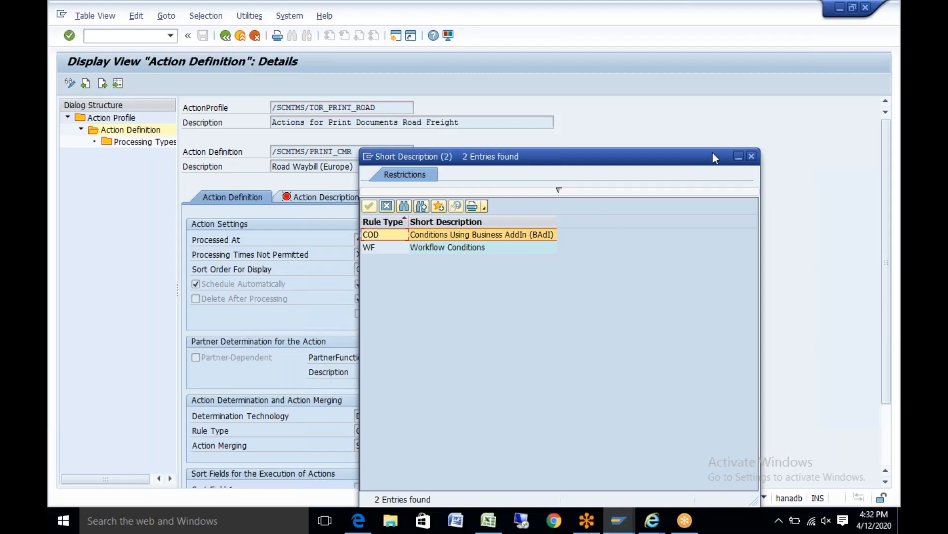
click(751, 157)
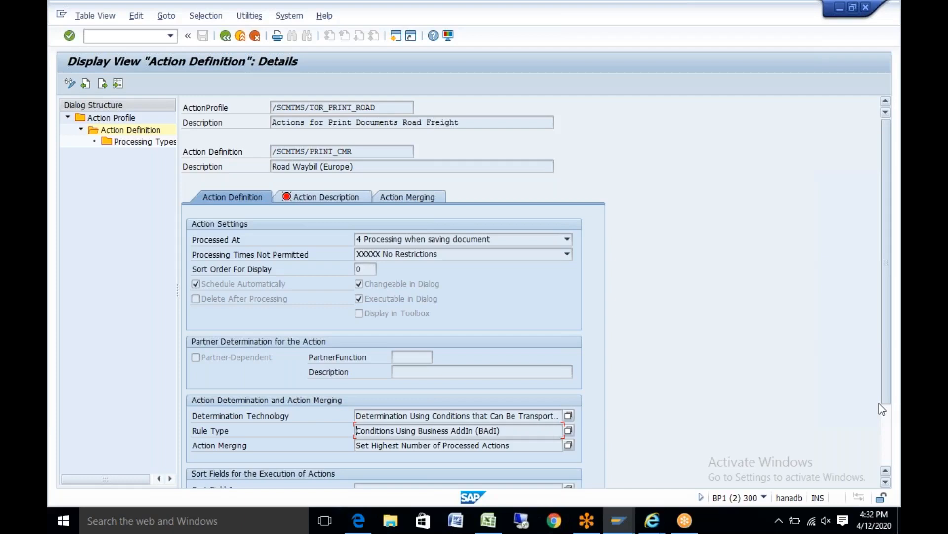
Review the processing types that can be assigned to the Road Waybill (Europe) action and close the value list.
drag(879, 404, 876, 429)
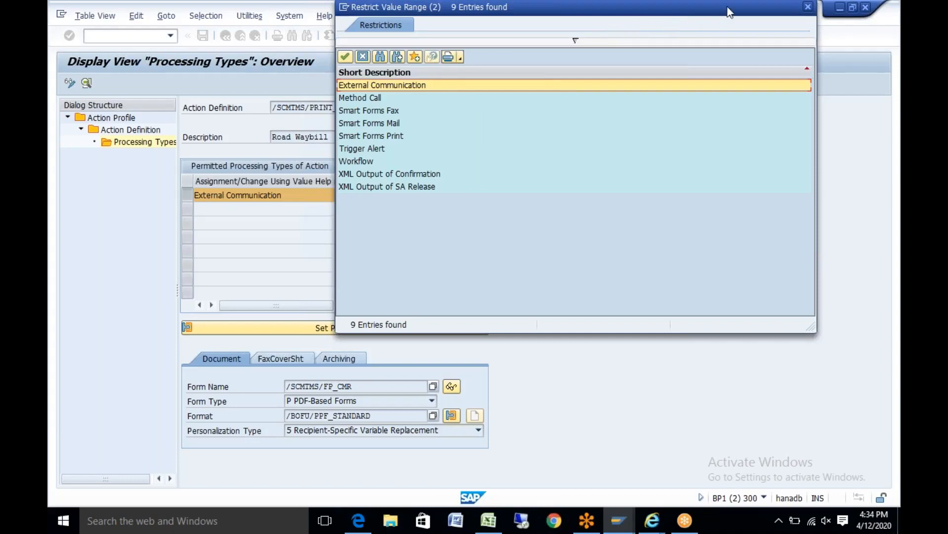
click(808, 7)
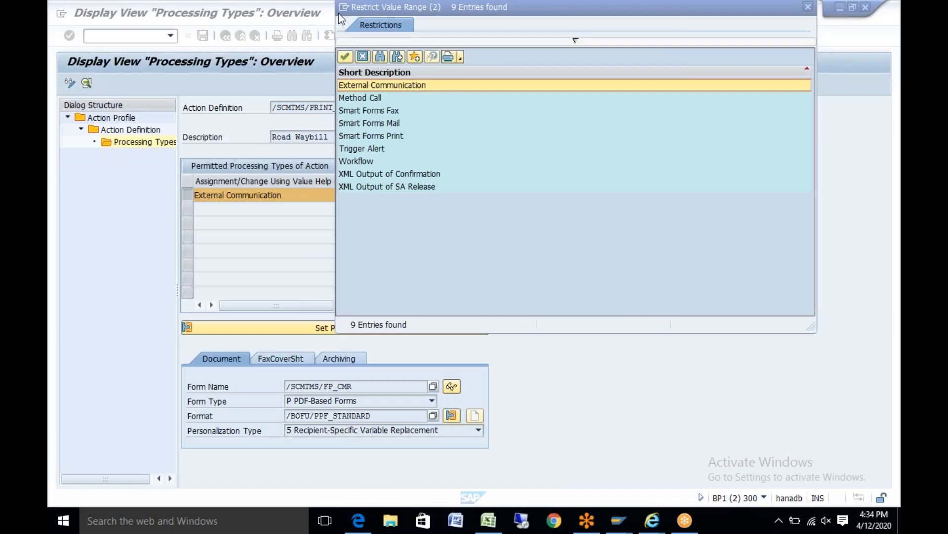
click(314, 88)
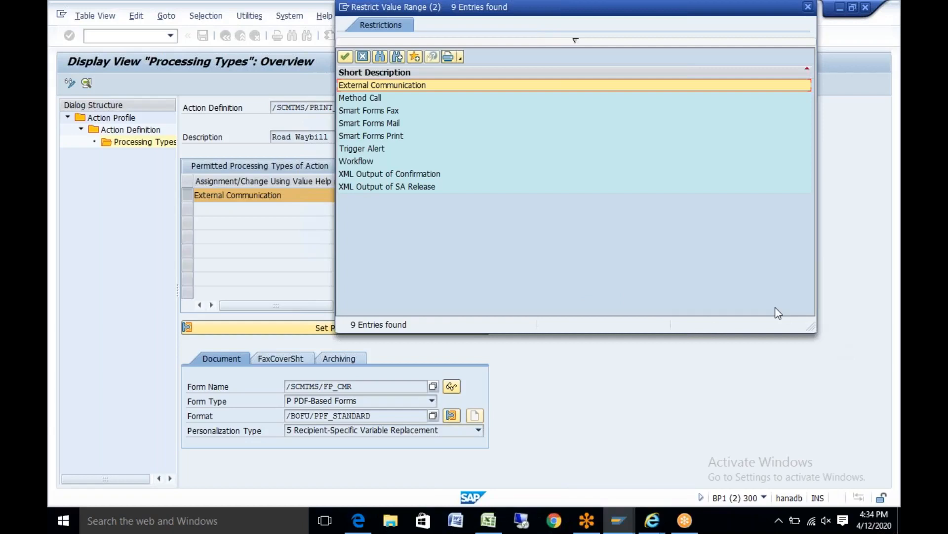
click(627, 532)
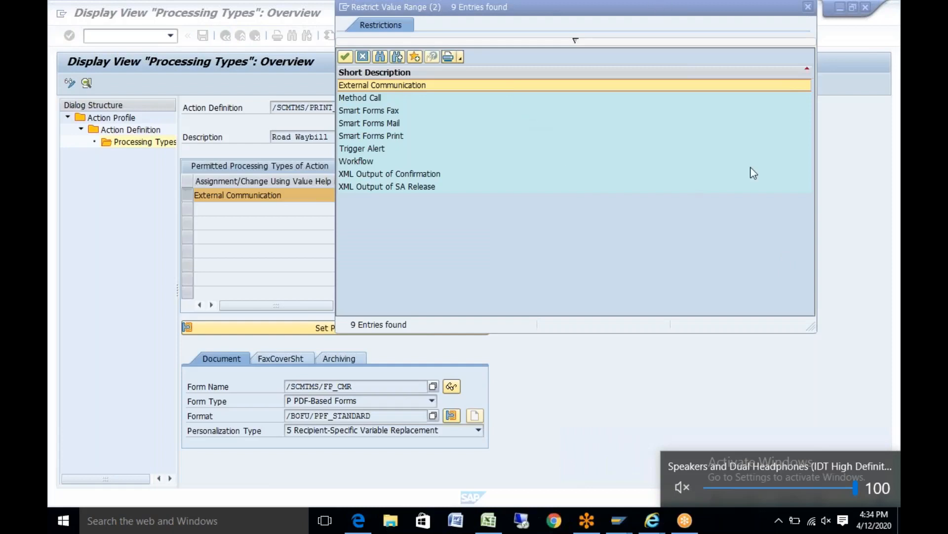
click(809, 7)
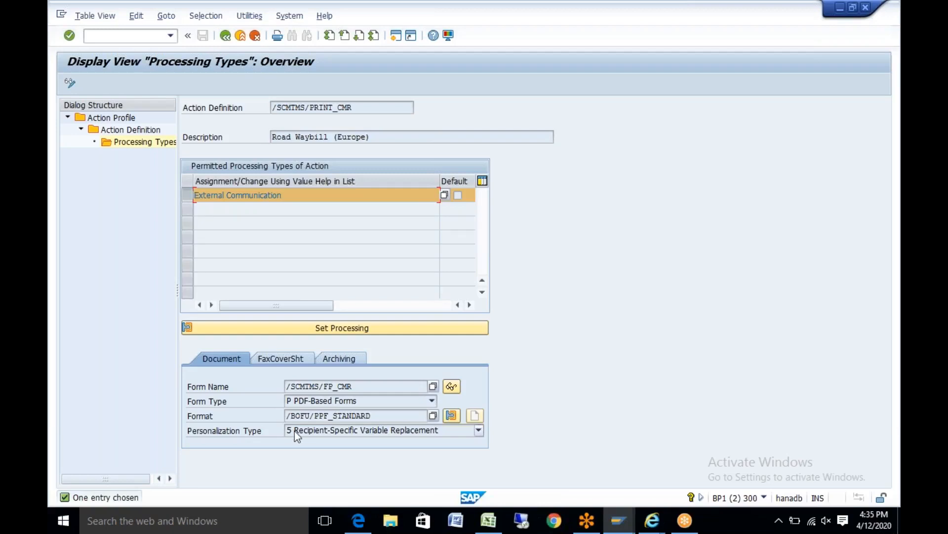
Try to display the form assigned to the Road Waybill (Europe) action and copy its form name, /SCMTMS/FP_CMR.
click(450, 387)
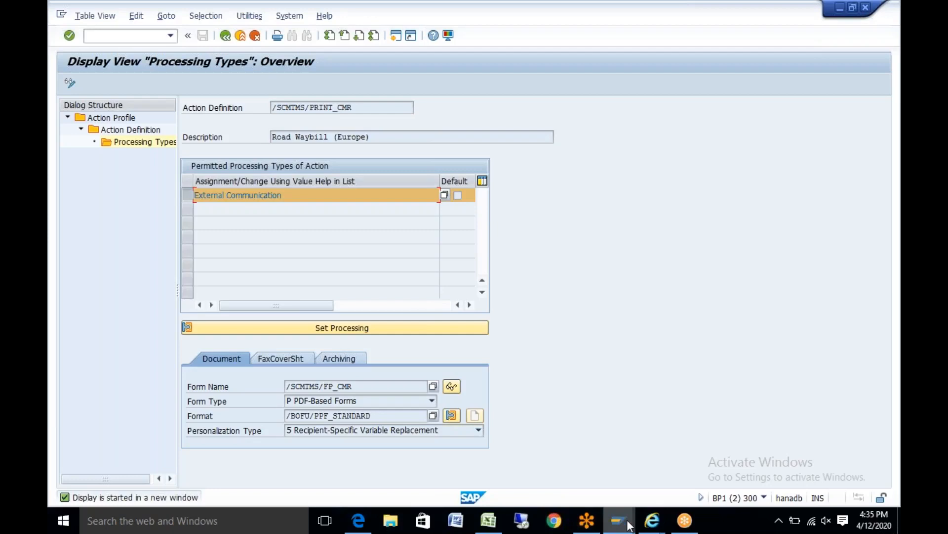
mouse_move(629, 524)
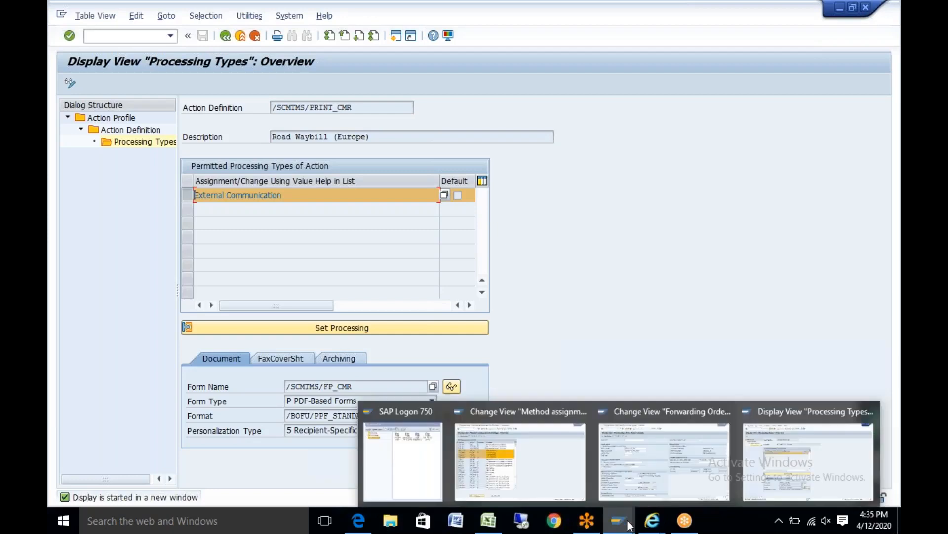
click(819, 458)
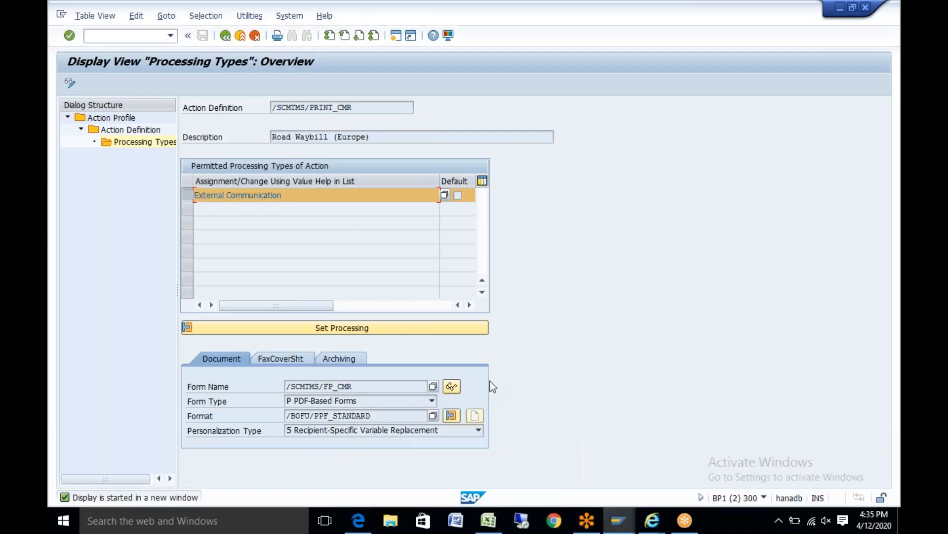
click(451, 387)
drag(352, 386, 282, 386)
key(ctrl+c)
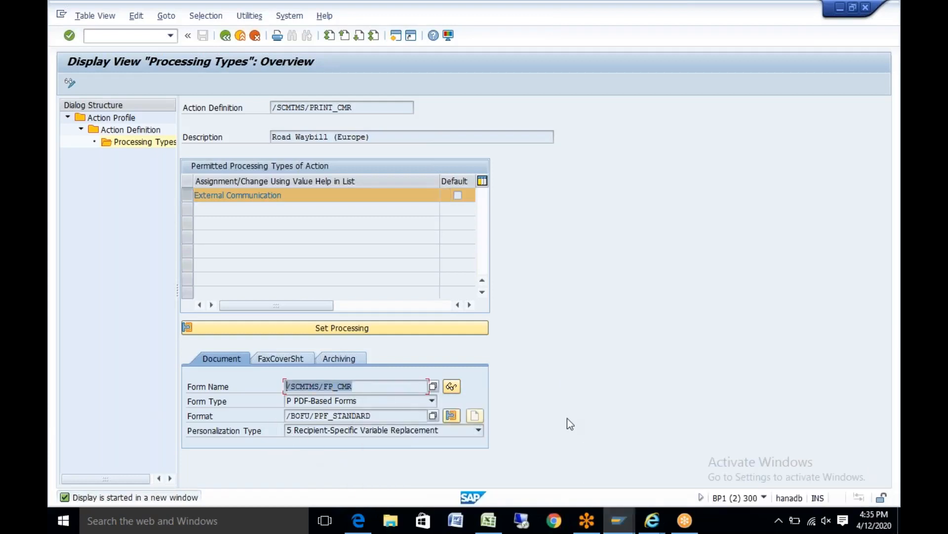
Start transaction SFP in a new session, display form /SCMTMS/FP_CMR, try to view its layout and dismiss the message.
click(396, 36)
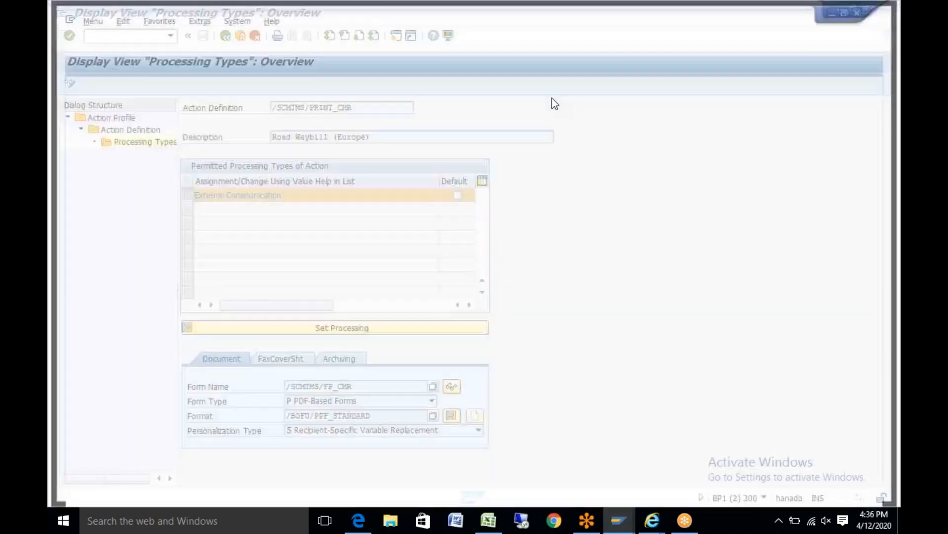
text(SFP)
key(Return)
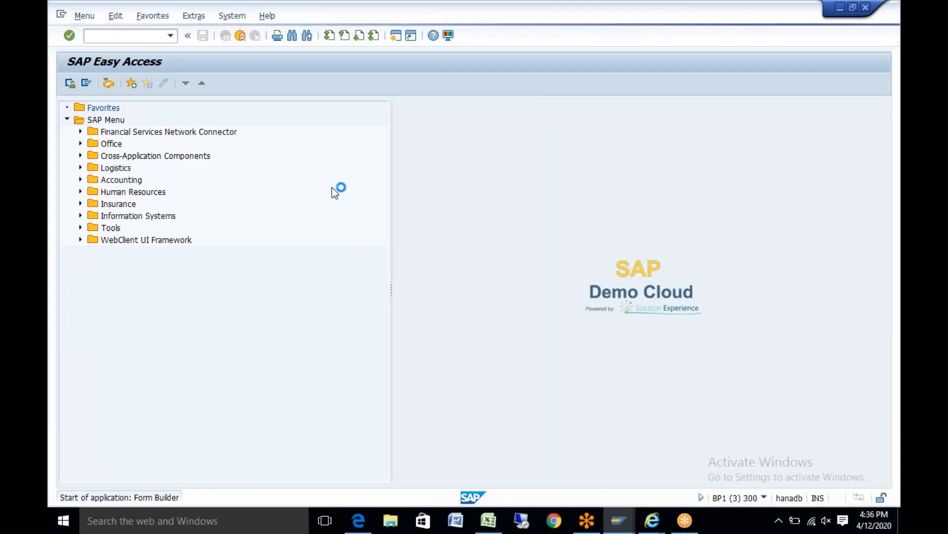
key(ctrl+v)
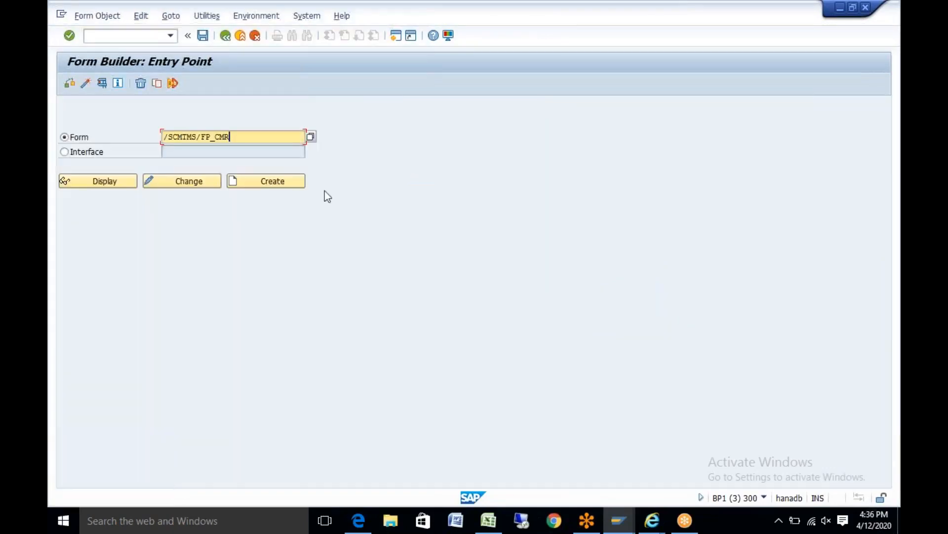
click(118, 183)
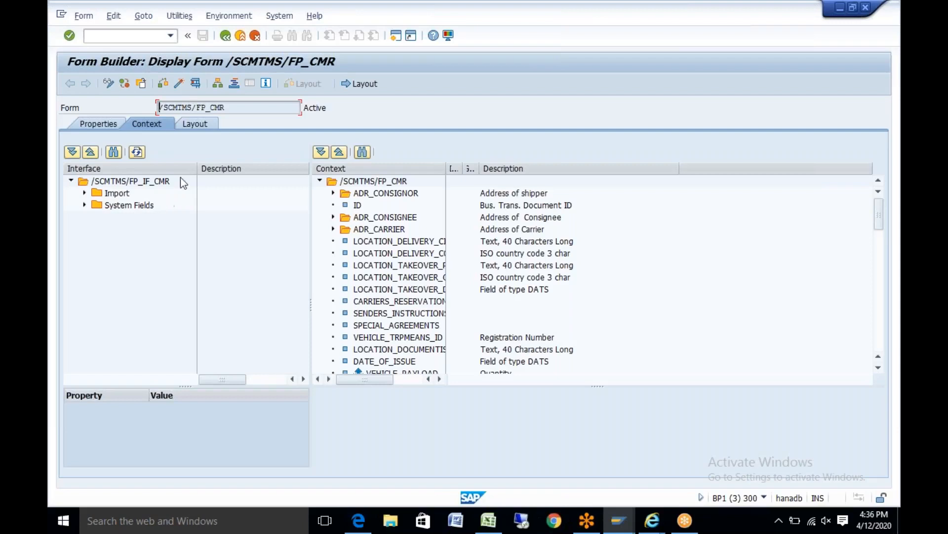
click(194, 130)
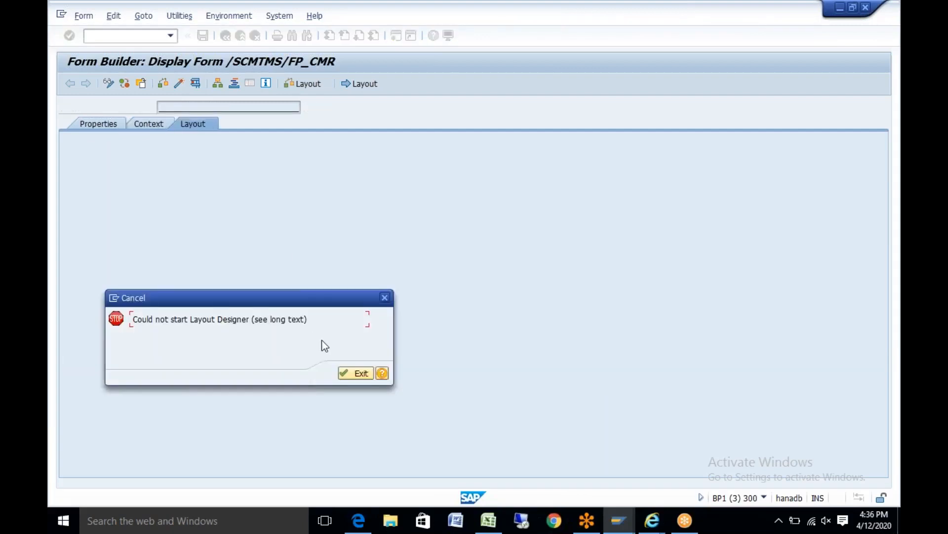
click(385, 297)
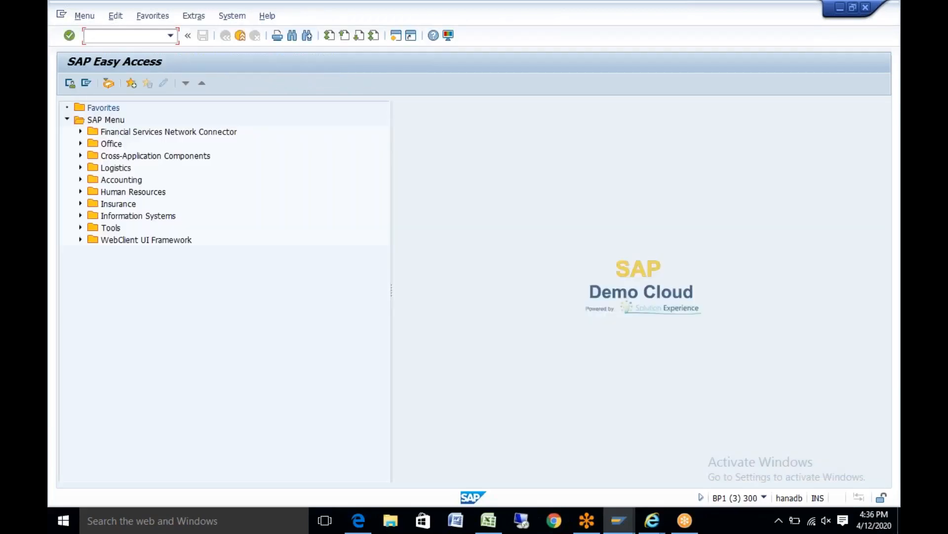
Return from the processing types session to the PPF applications overview and open the transportable condition configuration for /SCMTMS/TRANSPORTATION.
mouse_move(620, 530)
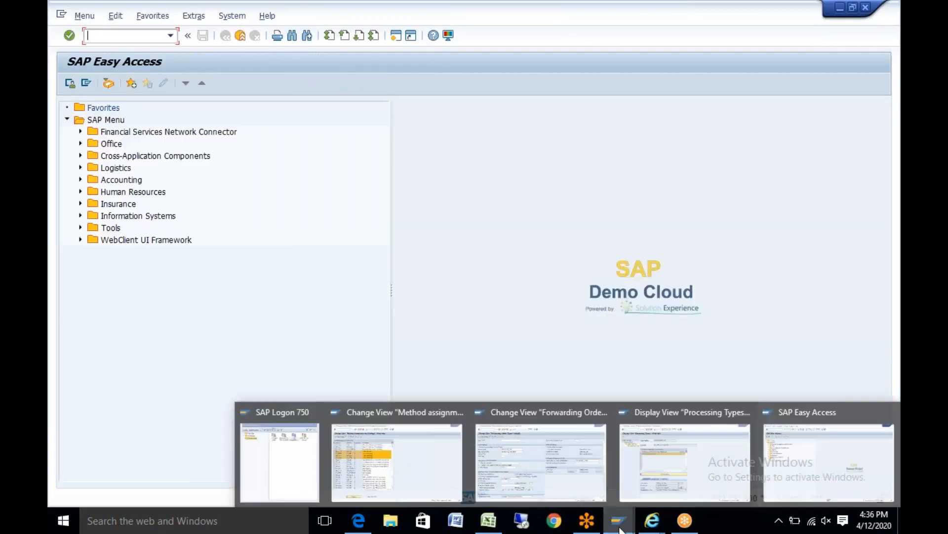
click(660, 467)
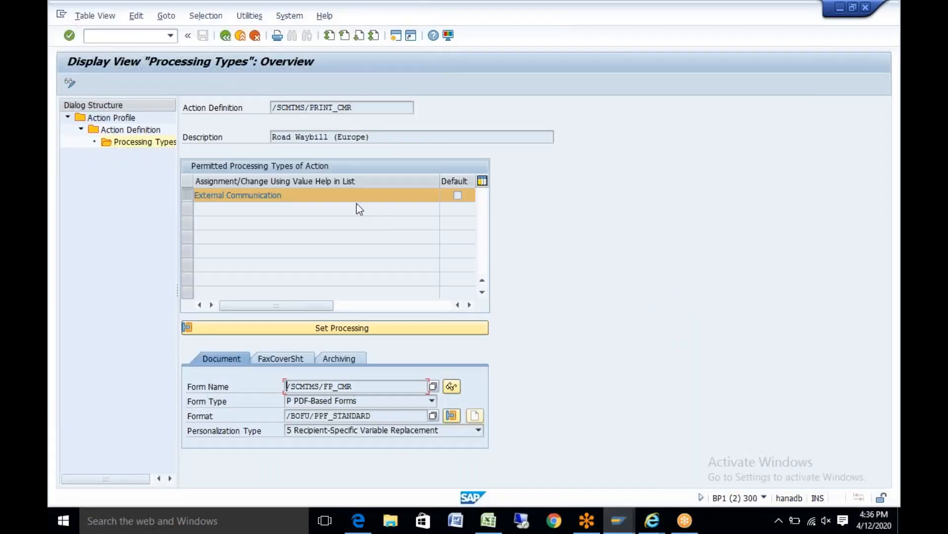
click(342, 194)
click(242, 41)
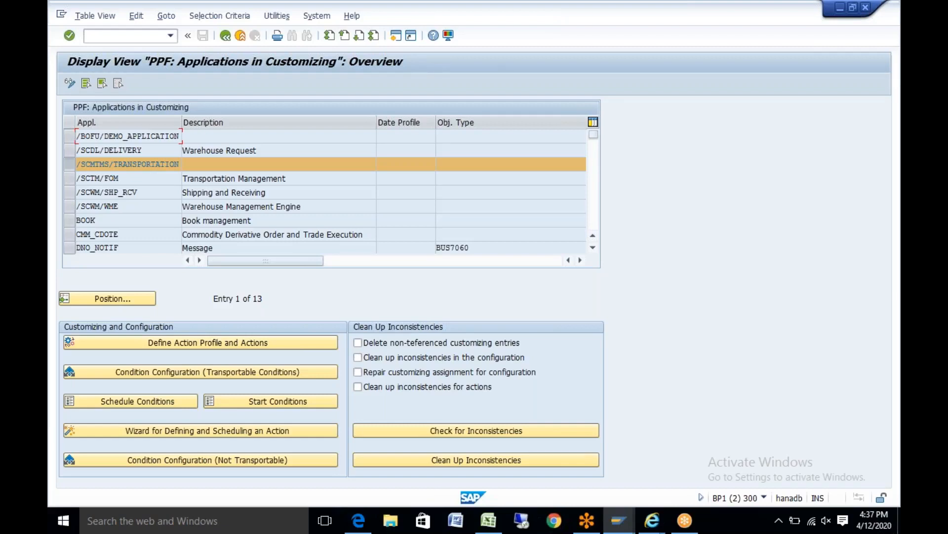
click(199, 372)
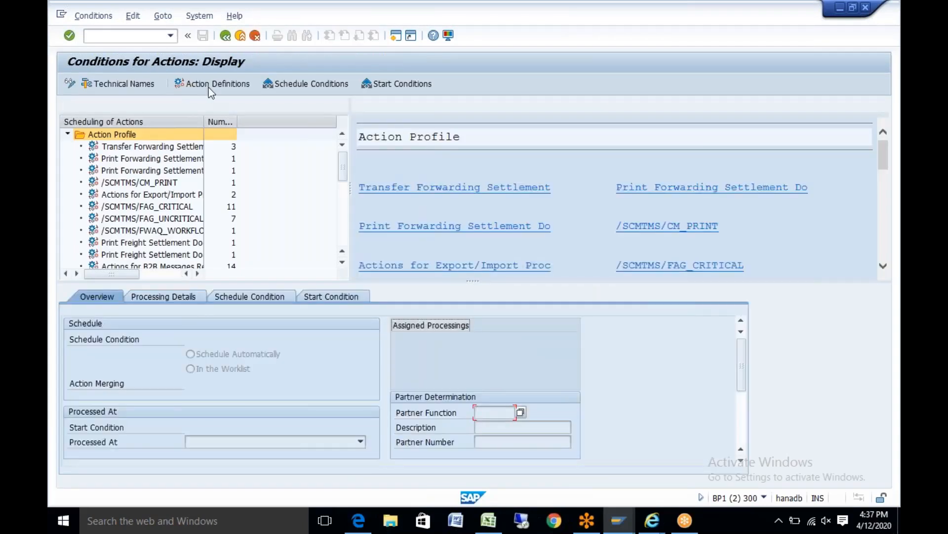
Open action profile /SCMTMS/CM_PRINT and review the start condition and schedule condition of action definition /SCMTMS/PRINT_PFCM.
drag(204, 122, 244, 126)
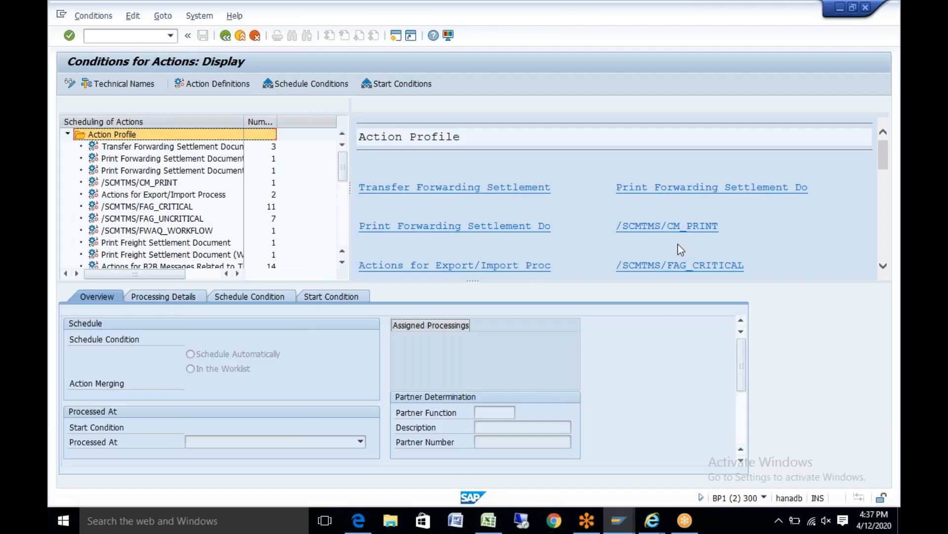
click(668, 228)
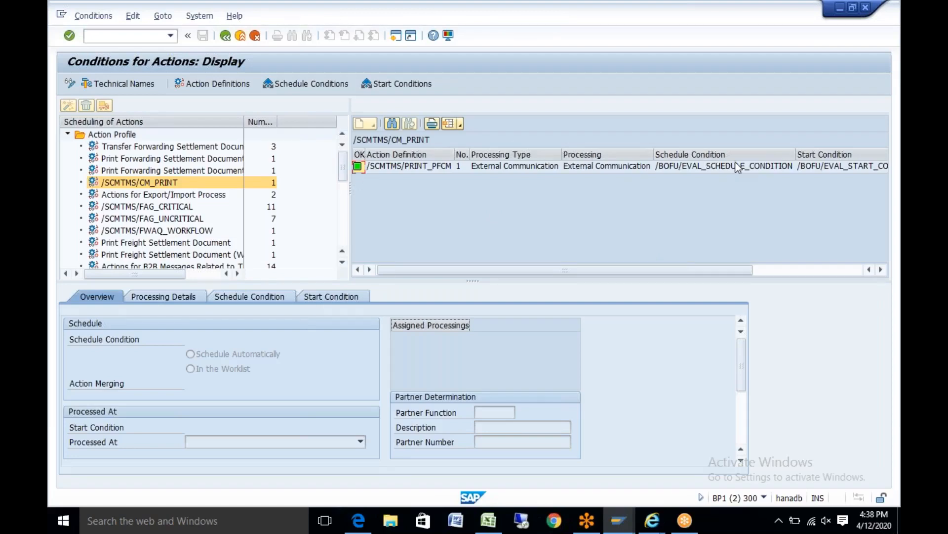
click(424, 167)
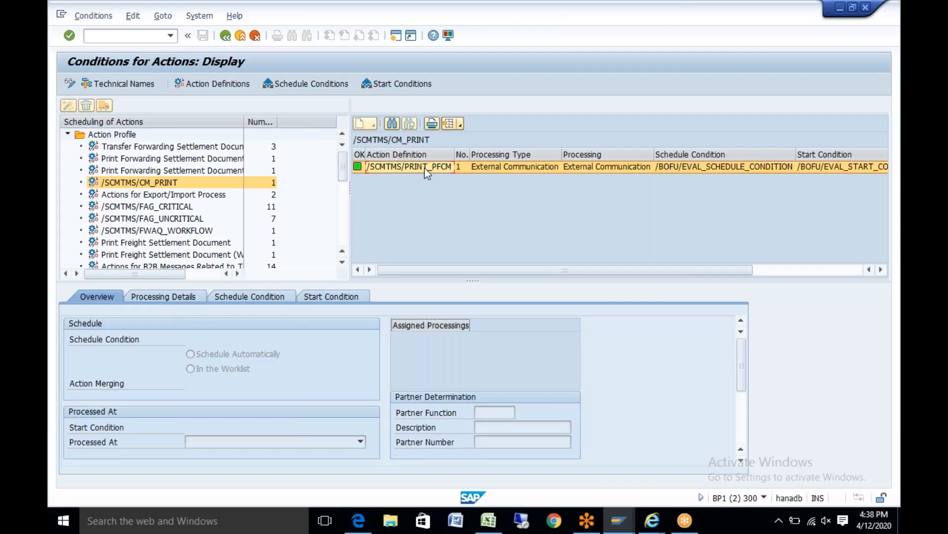
click(328, 298)
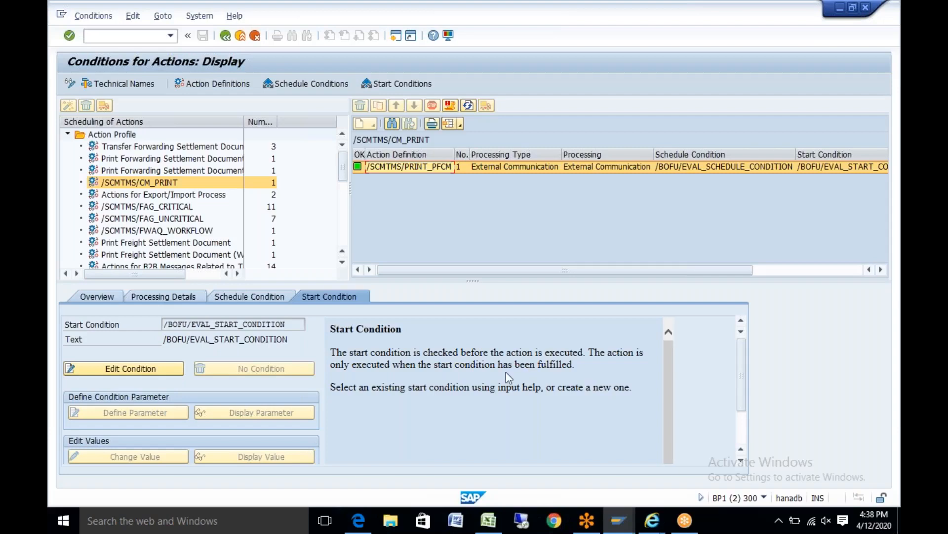
click(249, 297)
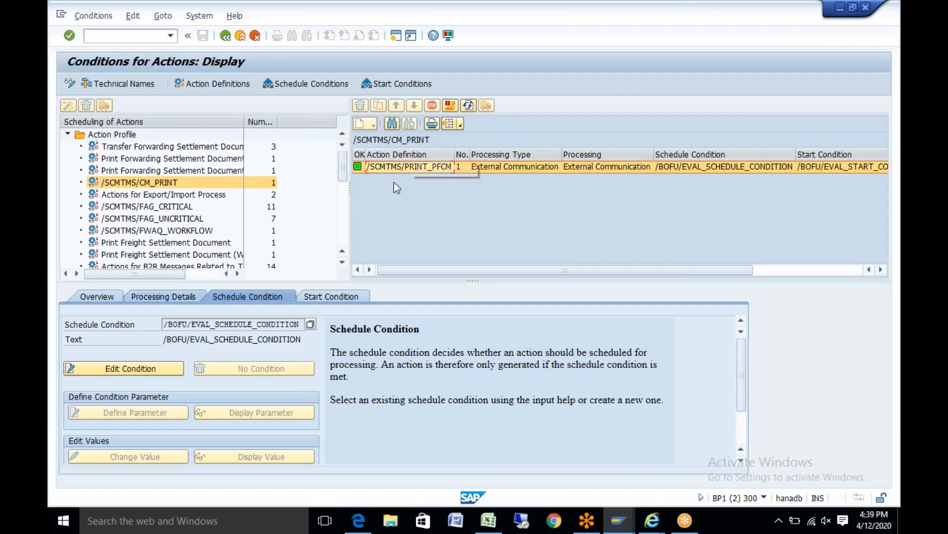
Add a second /SCMTMS/PRINT_PFCM entry to the /SCMTMS/CM_PRINT profile in change mode and delete it again under the proposed customizing request.
click(71, 85)
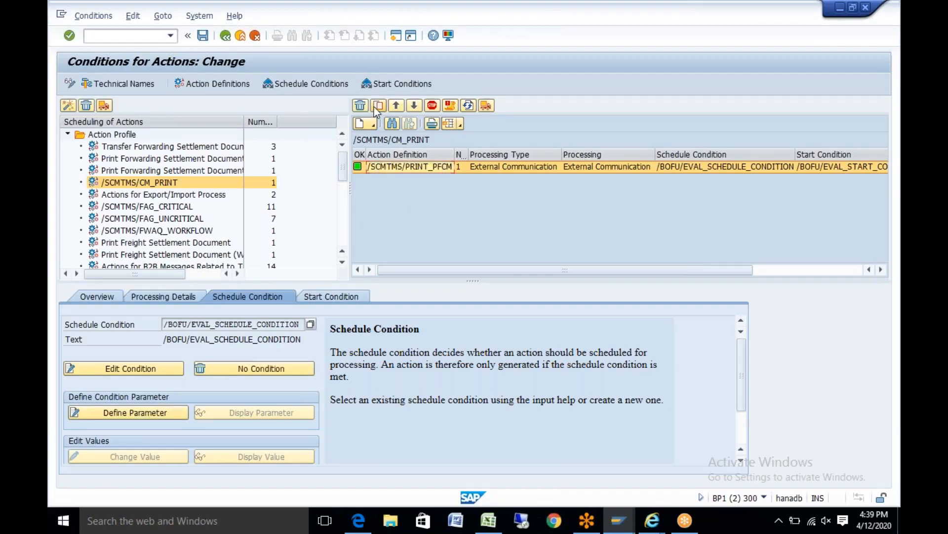
click(374, 124)
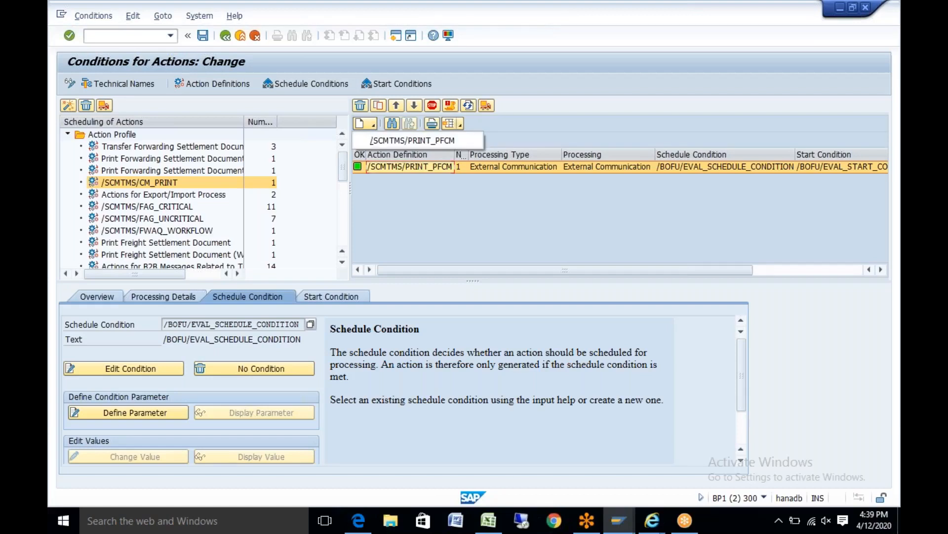
click(384, 141)
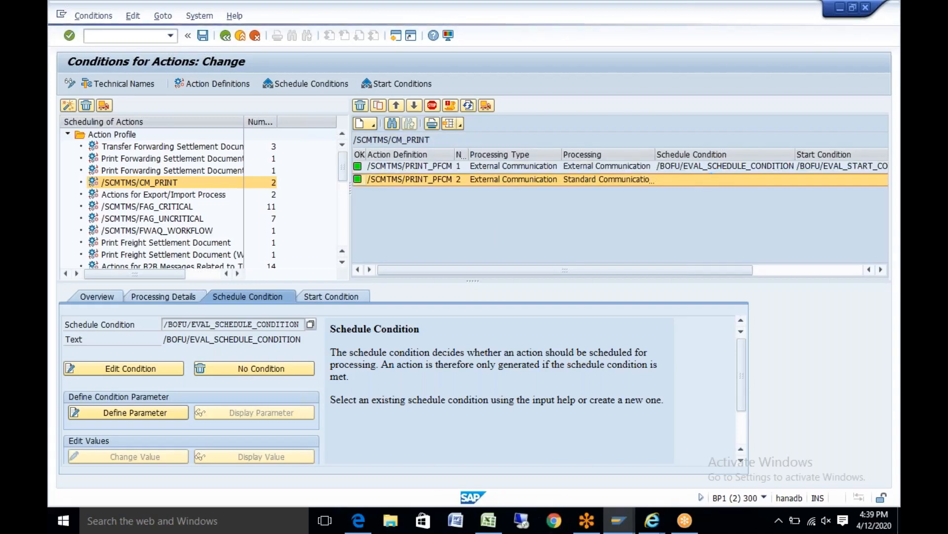
click(814, 179)
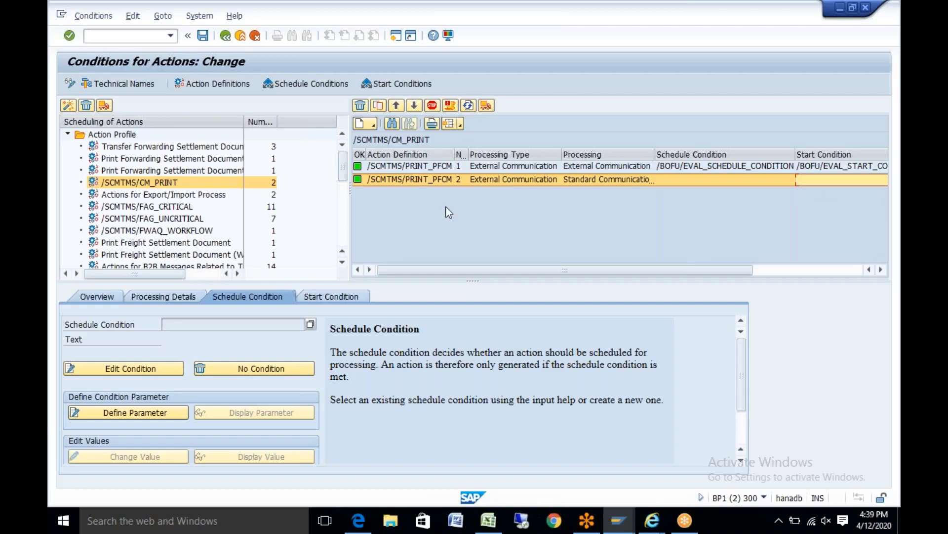
click(361, 108)
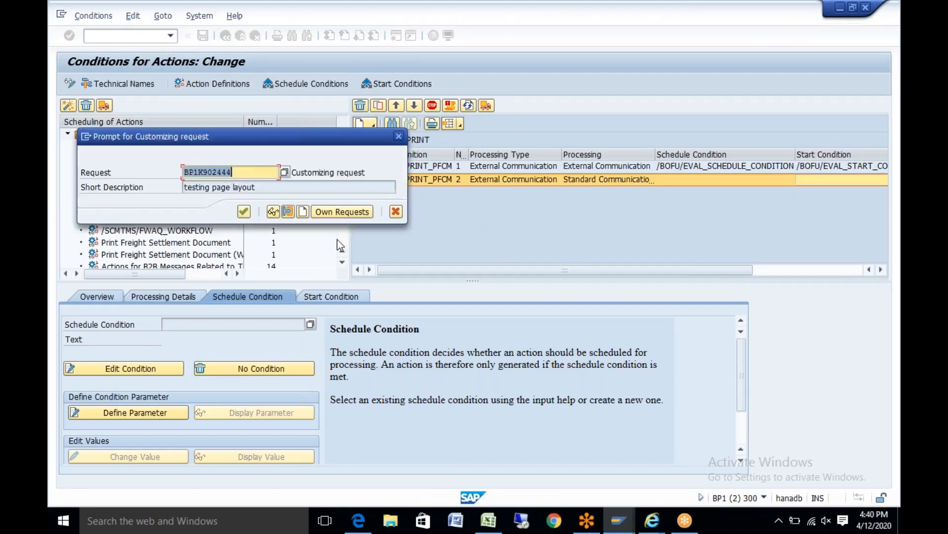
click(244, 212)
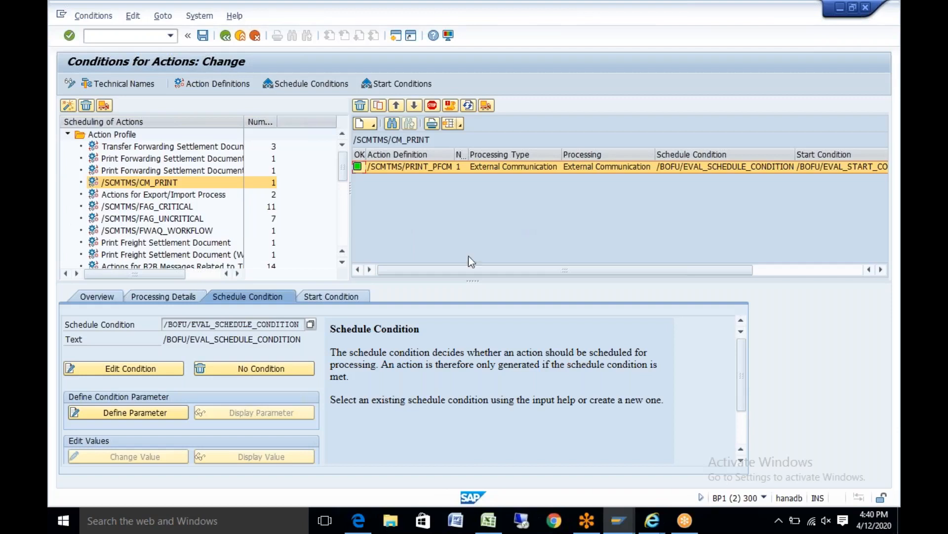
Review the scheduled actions of the Print Freight Settlement Document profile and the Actions for B2B Messages Related to Transportation profile.
click(187, 243)
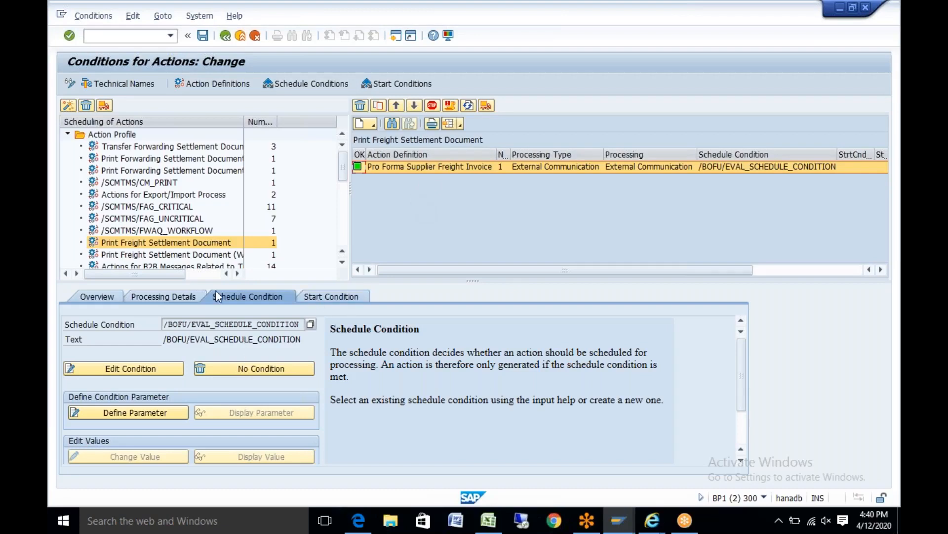
click(342, 262)
click(342, 263)
click(343, 262)
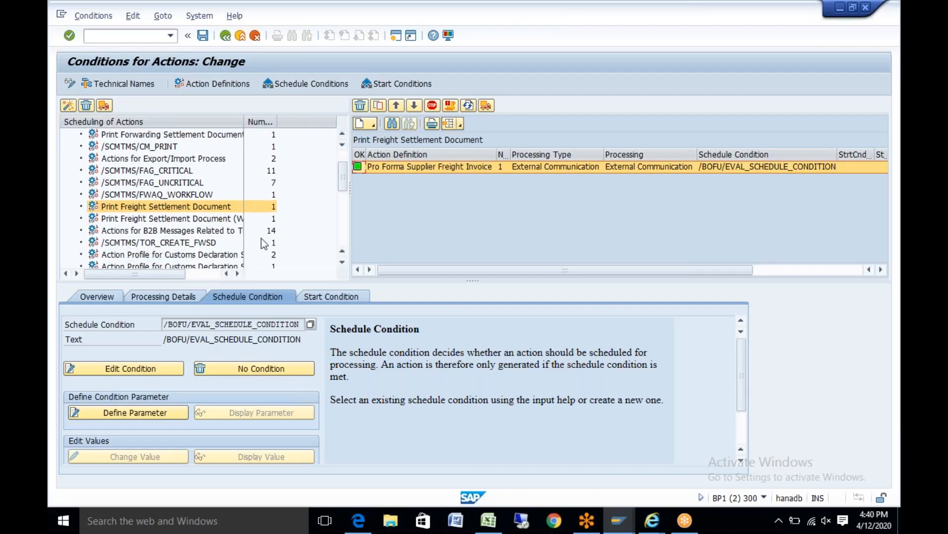
click(190, 235)
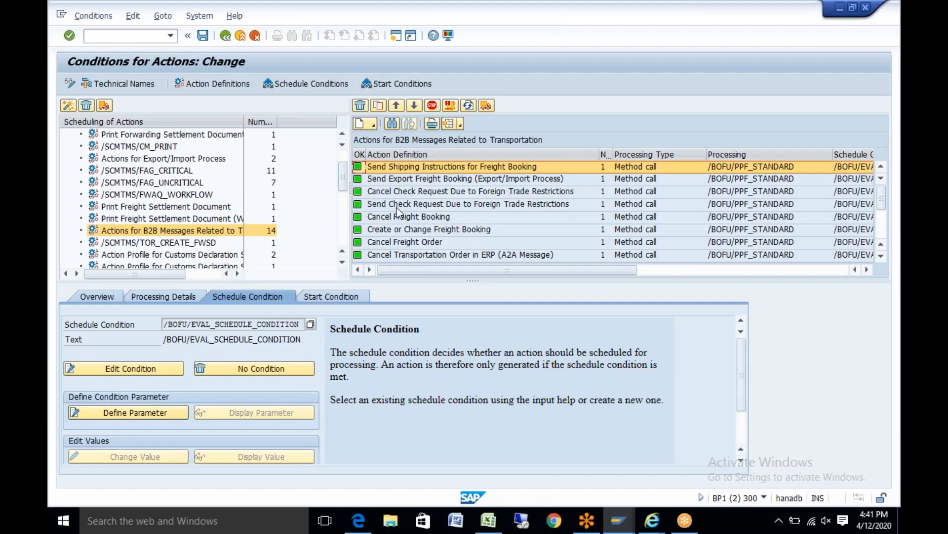
Check the output options in the Forwarding Order Types session and return to the action conditions session.
click(615, 528)
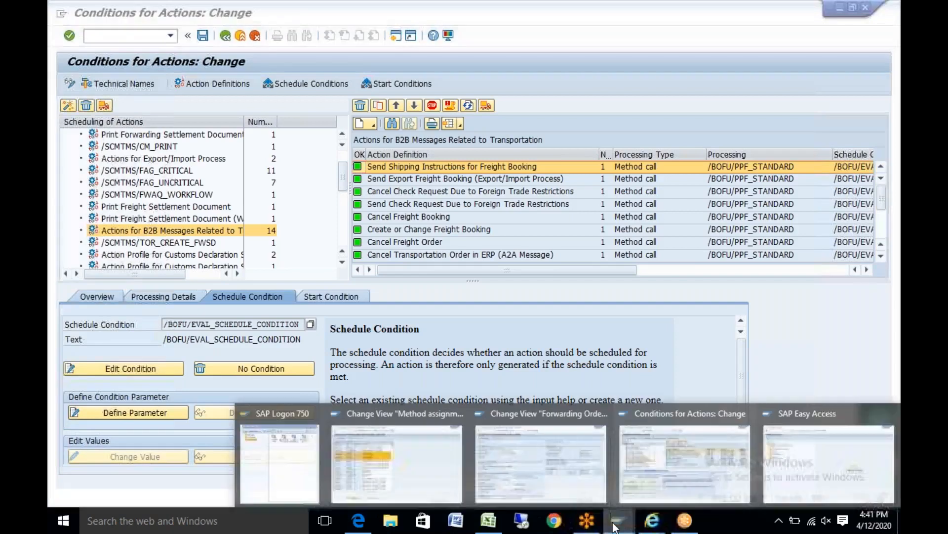
click(559, 457)
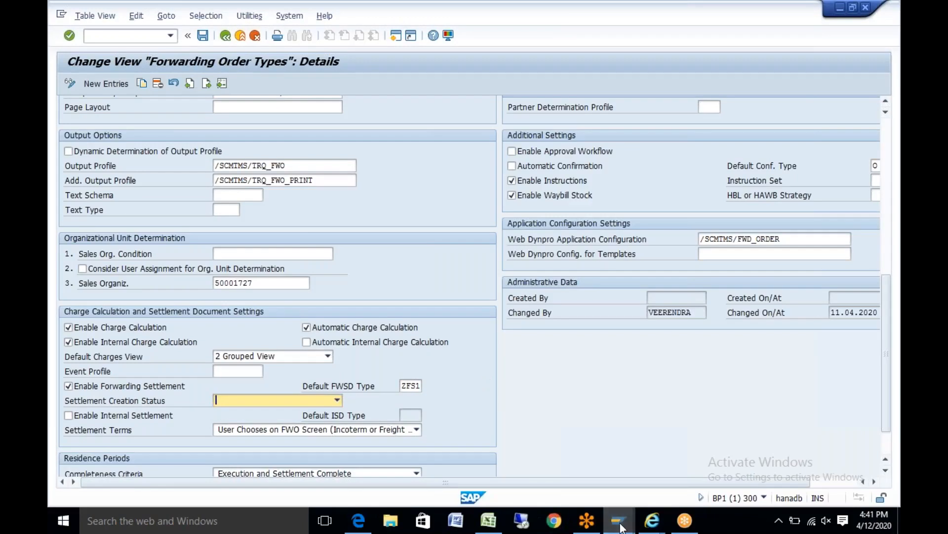
mouse_move(620, 528)
click(687, 470)
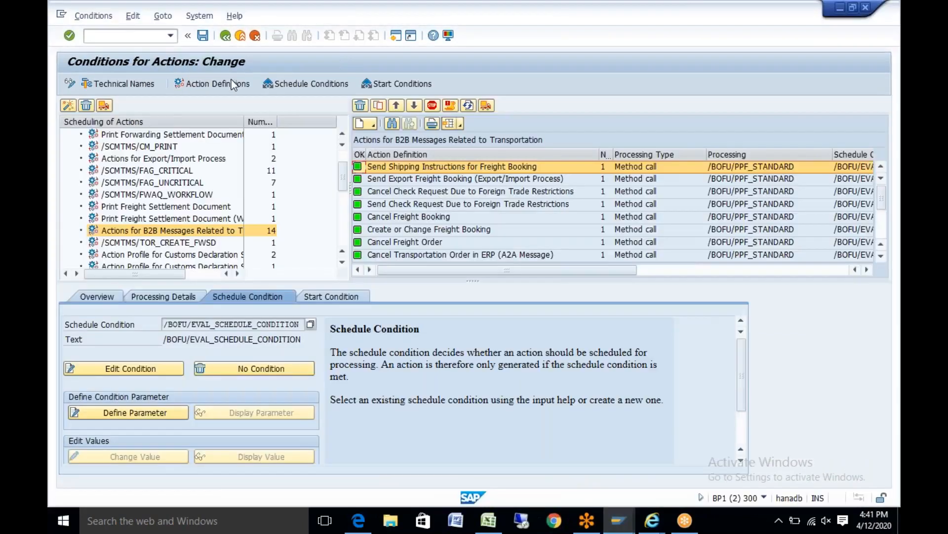
Save the condition configuration under the proposed customizing request and return to the implementation guide.
click(239, 36)
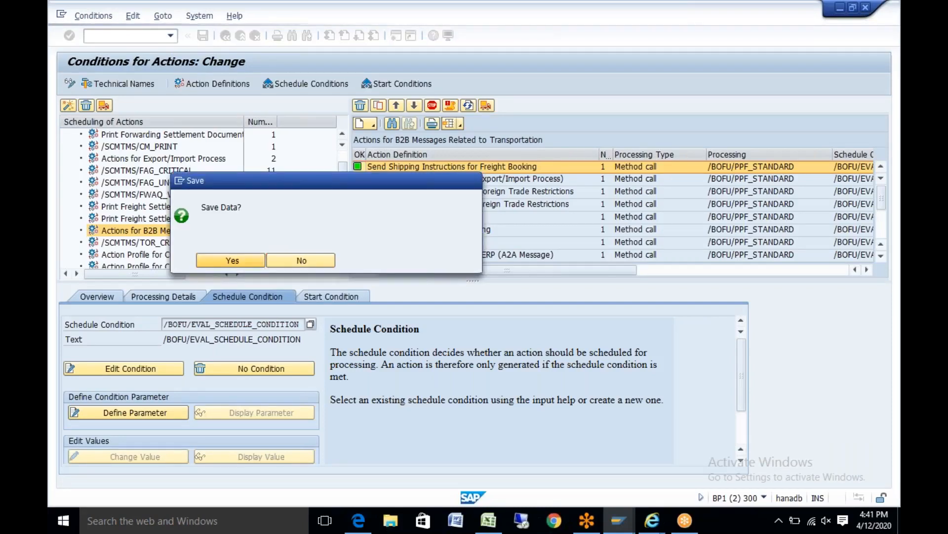
key(Return)
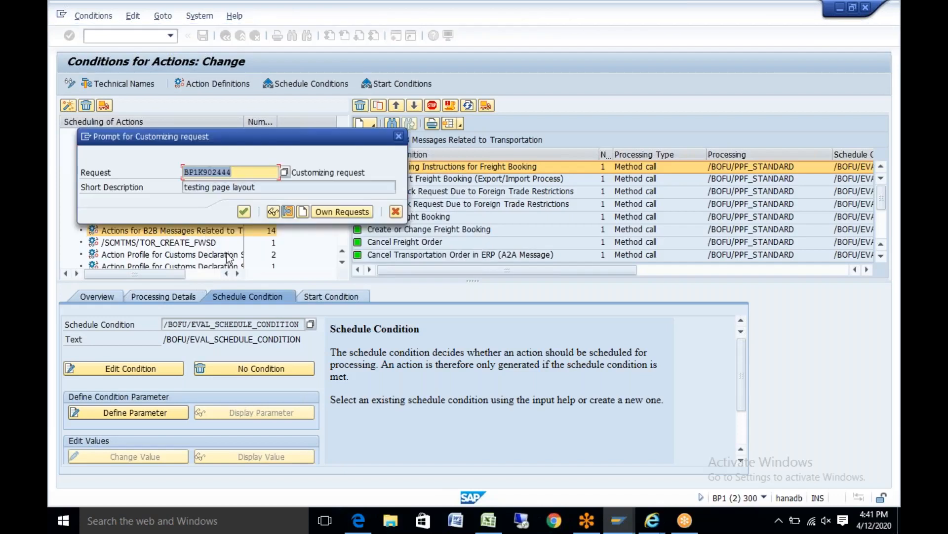
click(244, 211)
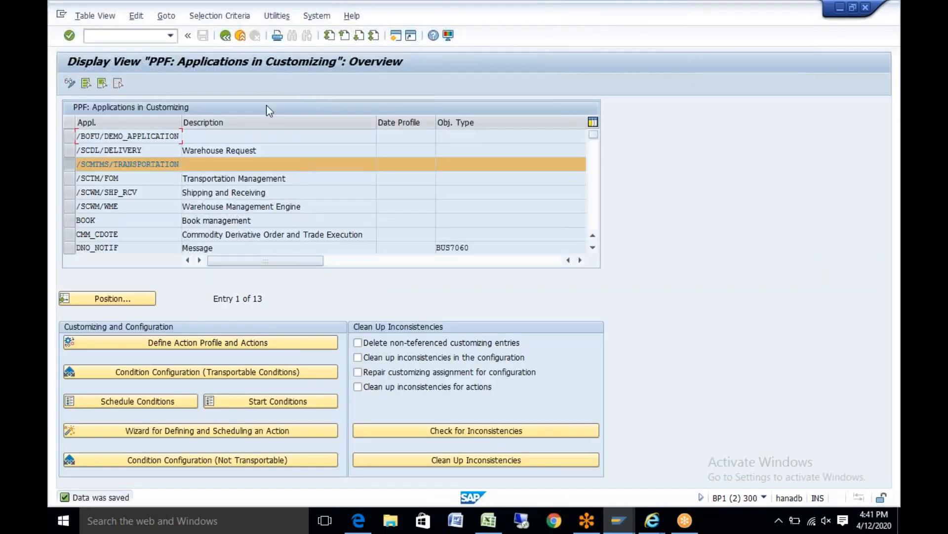
click(240, 36)
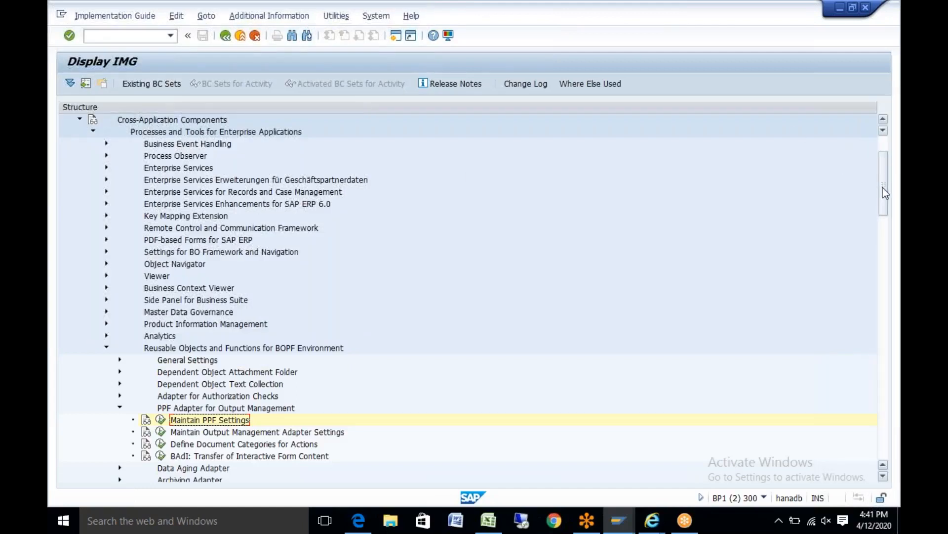
Open the freight order type definitions under Freight Order Management and display the details of type ZF01.
drag(883, 200, 859, 402)
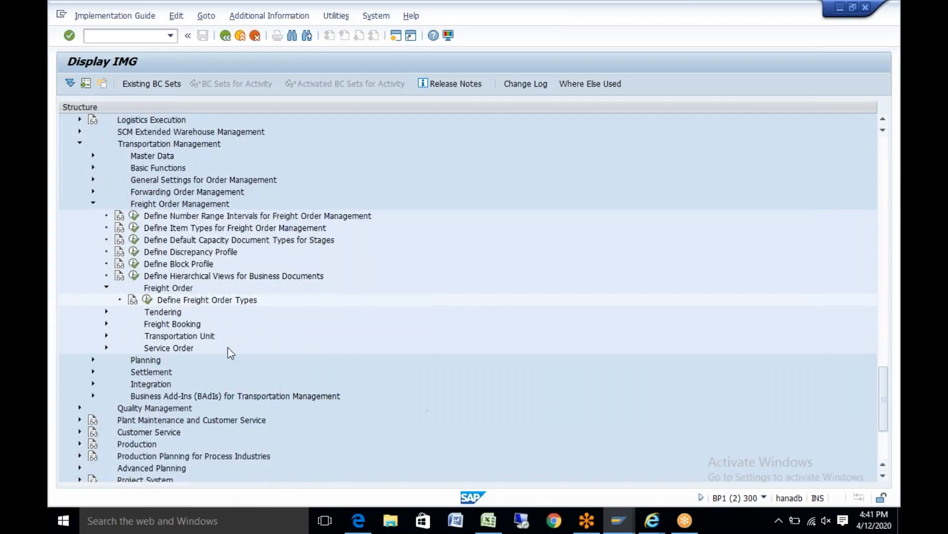
click(147, 299)
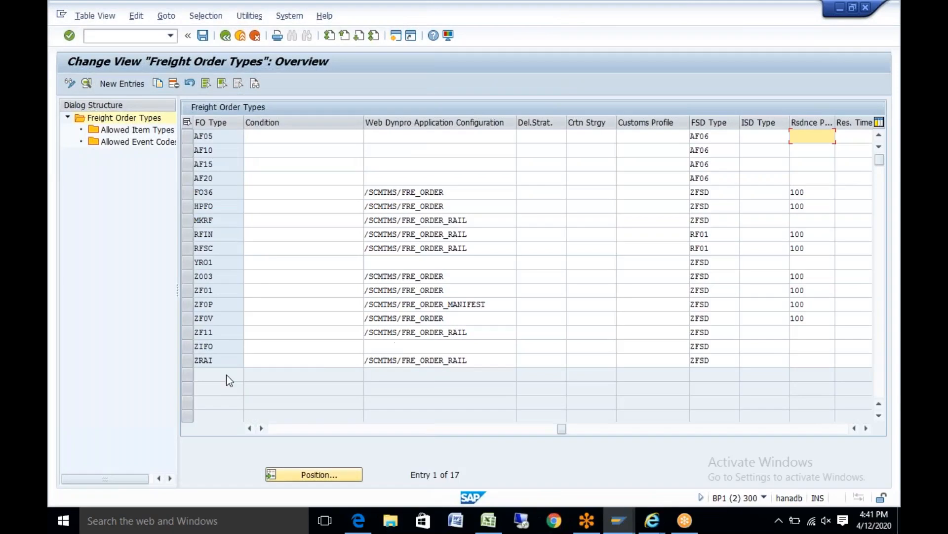
click(202, 290)
double_click(202, 290)
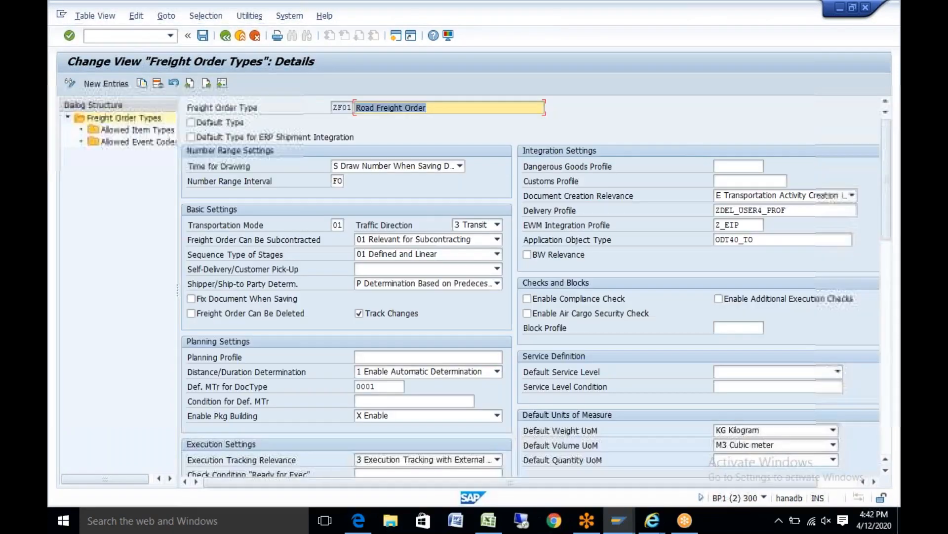
Show the documentation of ZF01's Partner Determination Profile field and go to its customizing without specifying a project.
drag(419, 482, 519, 472)
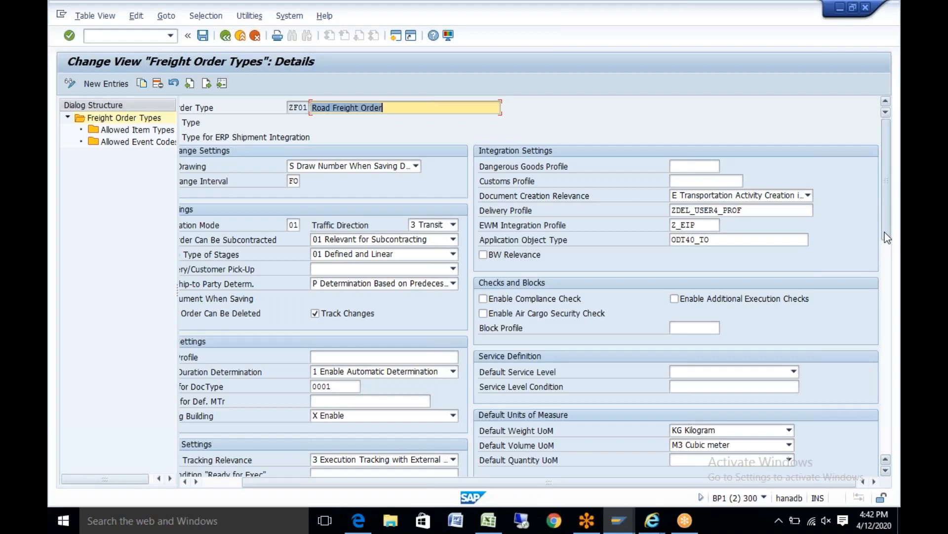
scroll(884, 233, down, 5)
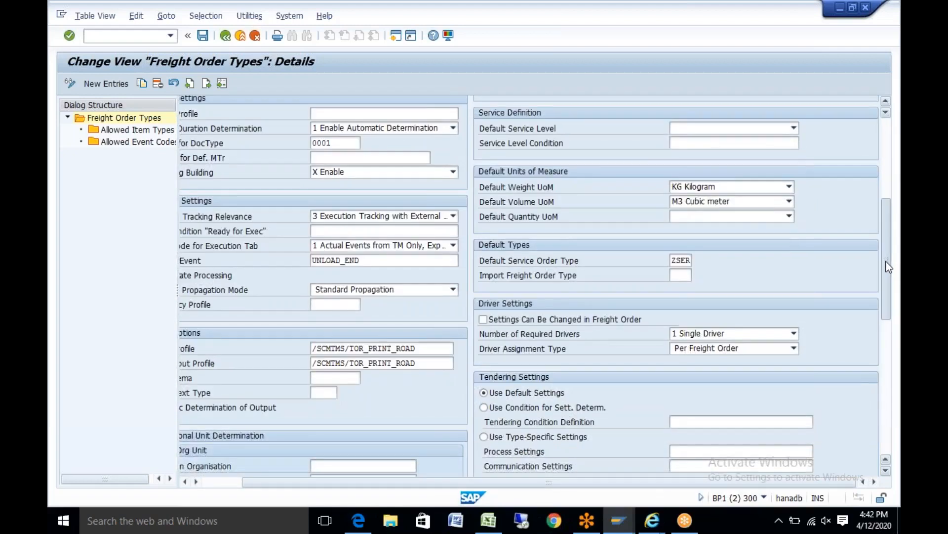
scroll(888, 275, down, 1)
scroll(889, 287, down, 2)
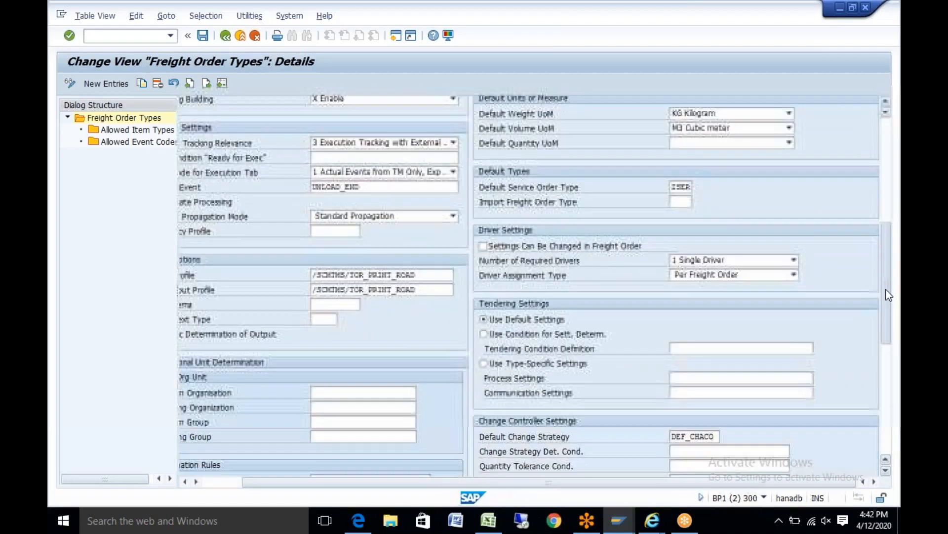
scroll(888, 321, down, 5)
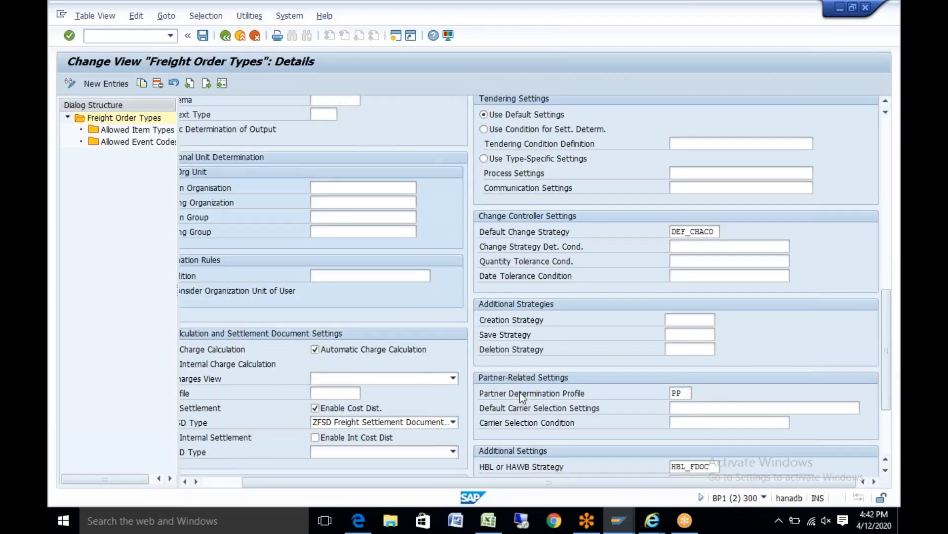
right_click(520, 393)
click(561, 150)
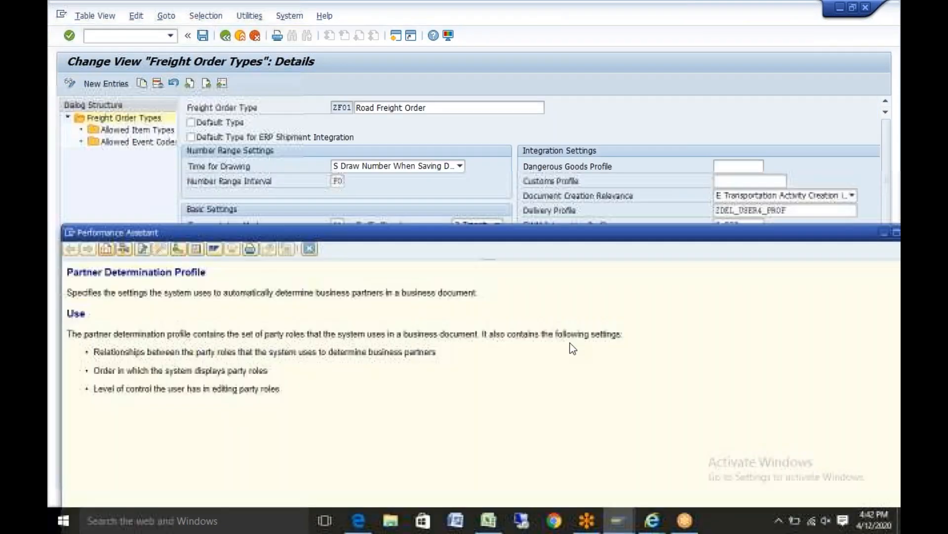
click(179, 254)
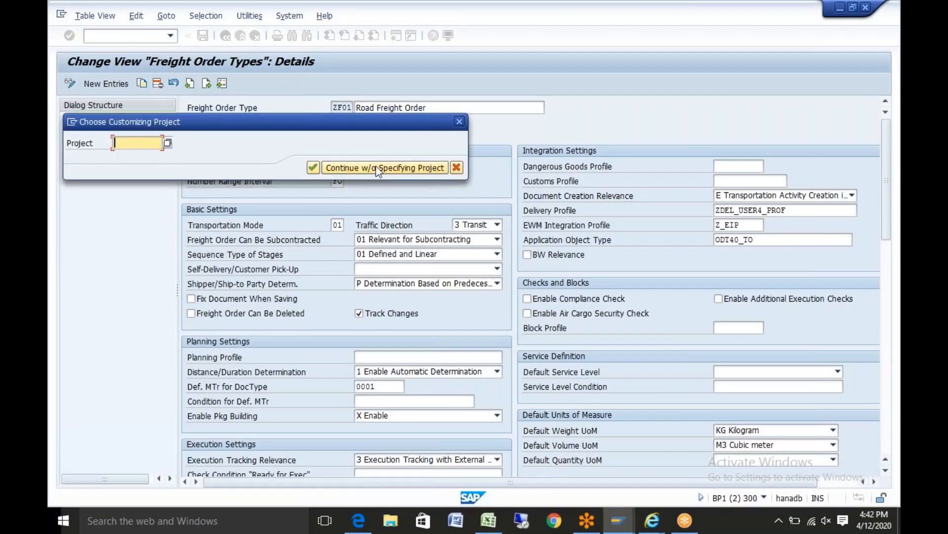
click(379, 168)
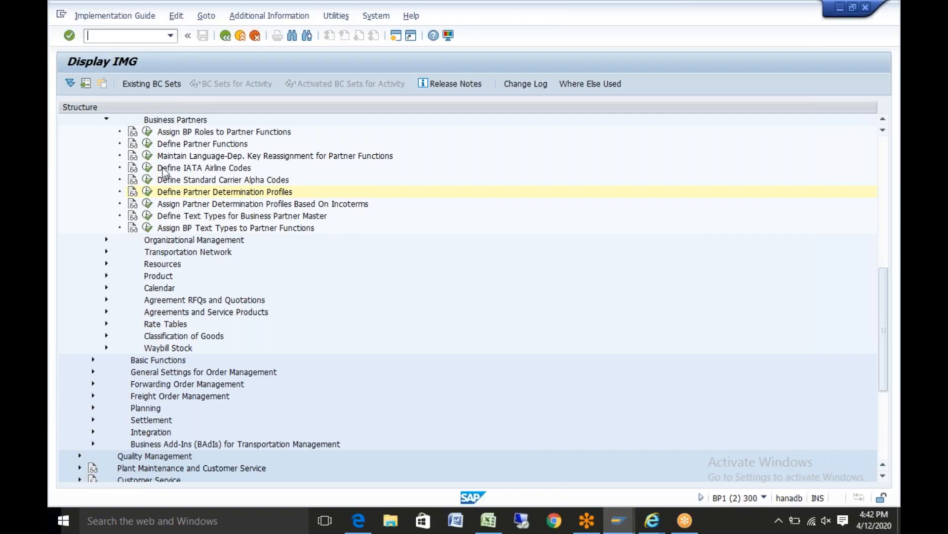
Display the partner functions assigned to partner determination profile PP and check the edit levels available for the Carrier.
click(150, 192)
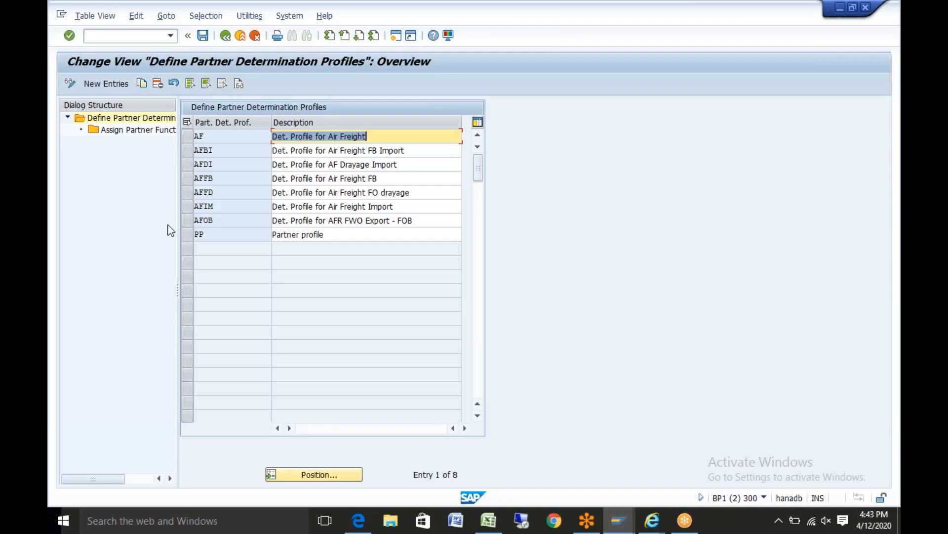
click(188, 233)
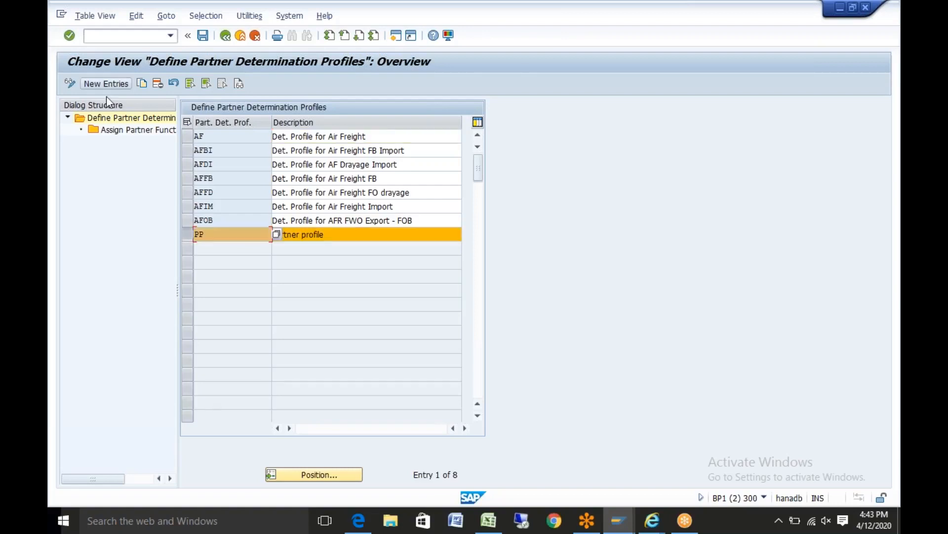
click(110, 130)
double_click(110, 130)
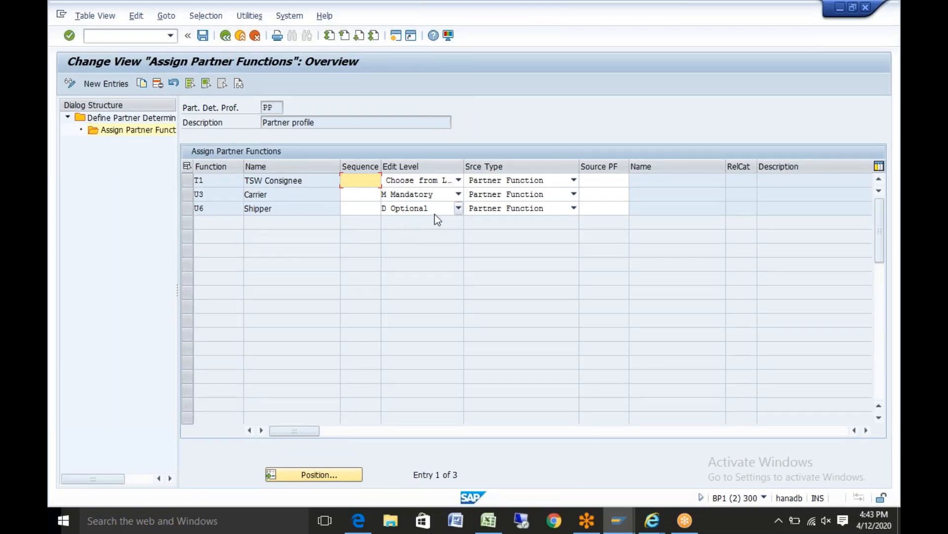
click(458, 194)
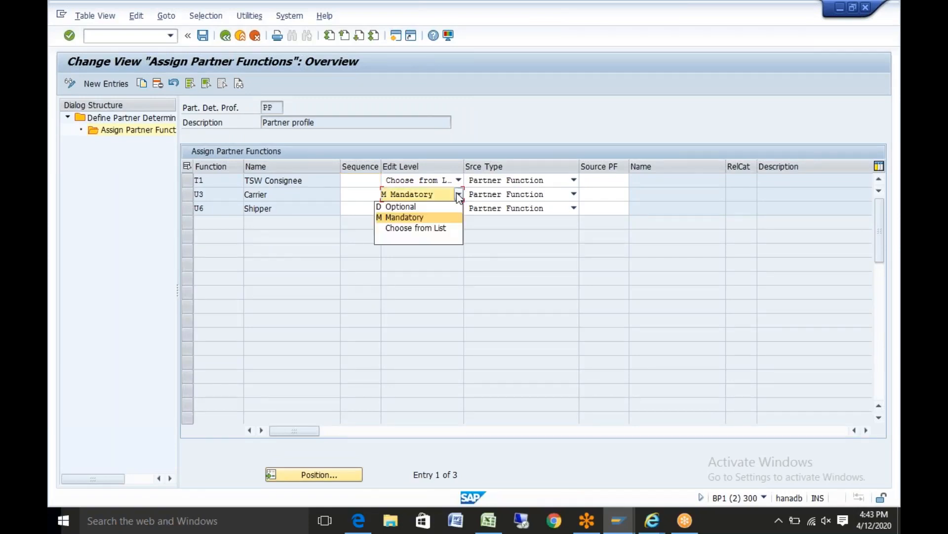
click(549, 224)
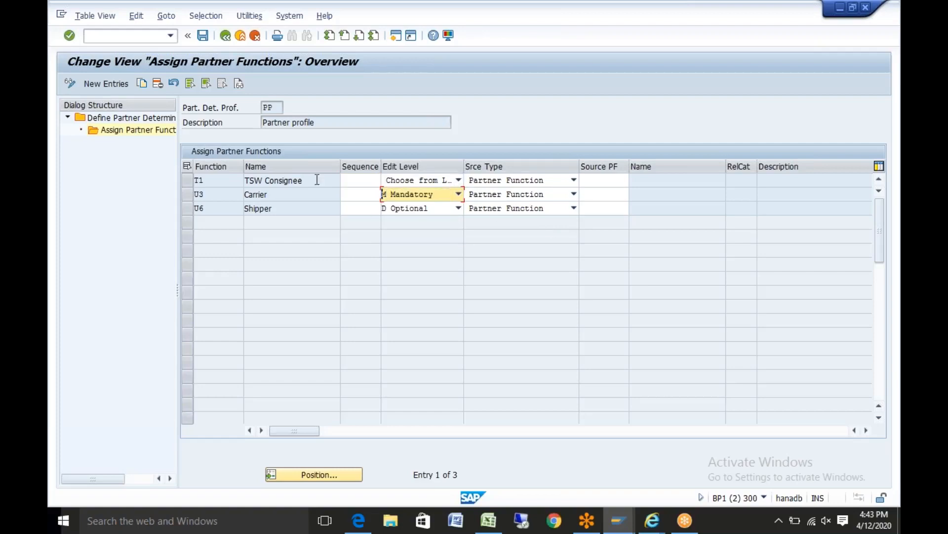
Add partner function SH to profile PP with edit level Choose from List and source type Partner Function, saving under the proposed customizing request.
click(106, 84)
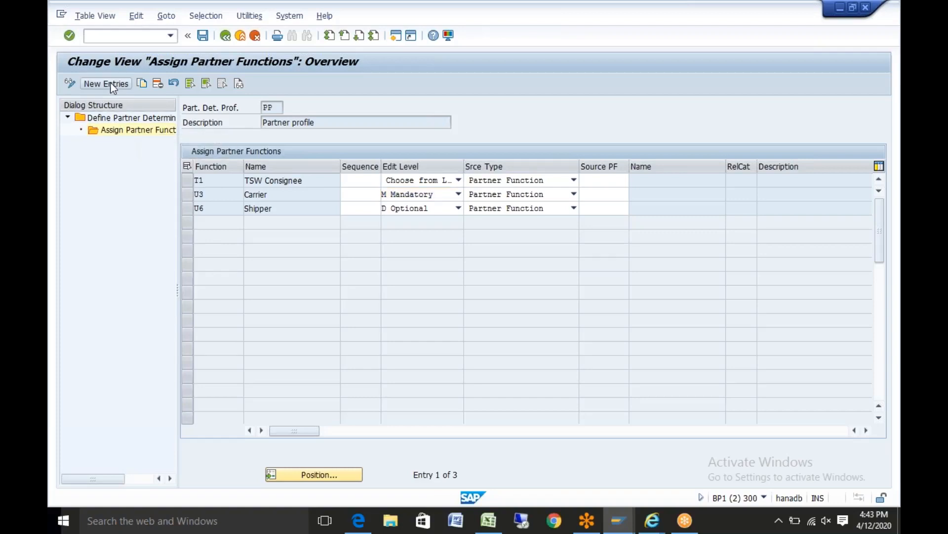
click(249, 180)
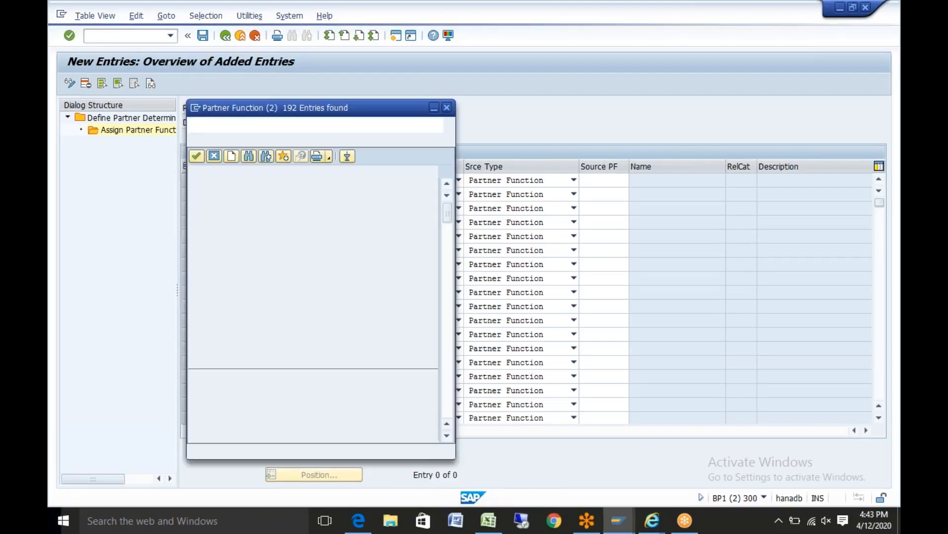
drag(448, 220, 449, 351)
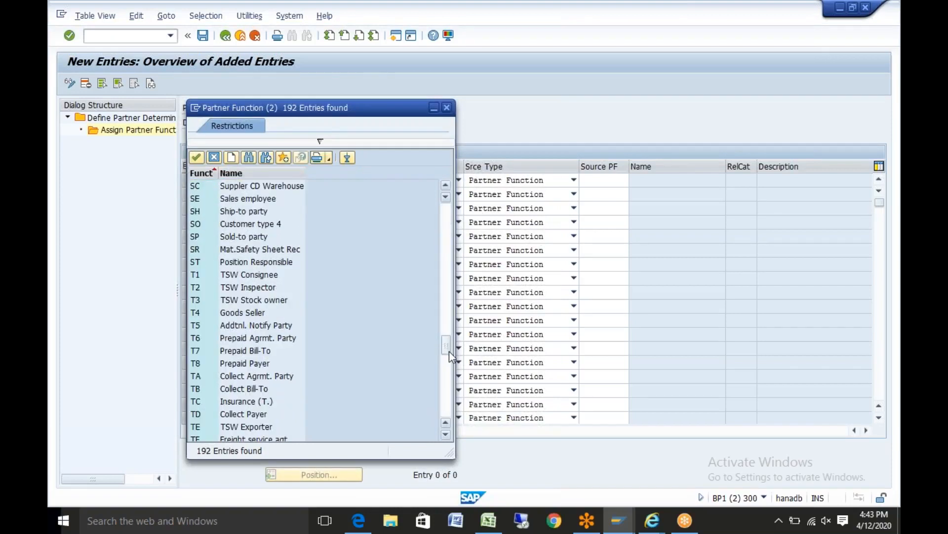
double_click(241, 215)
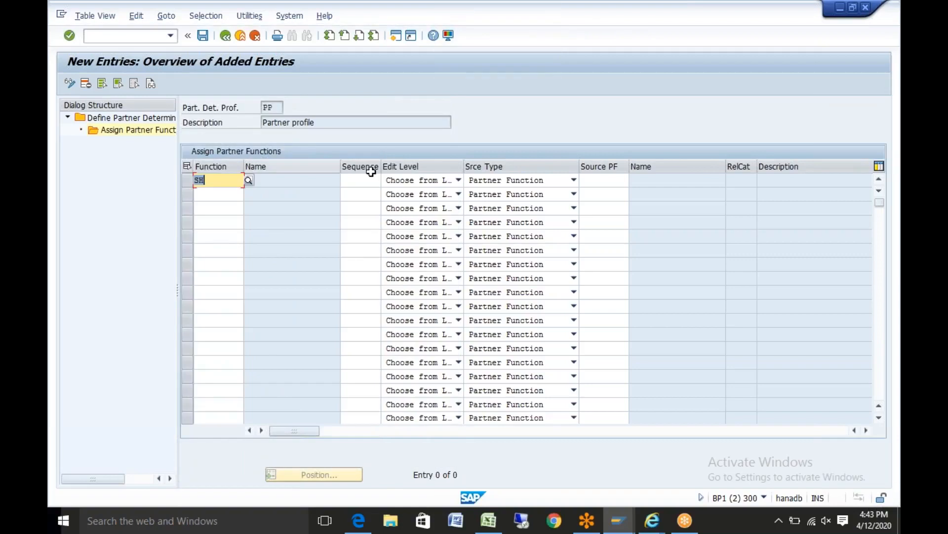
click(459, 180)
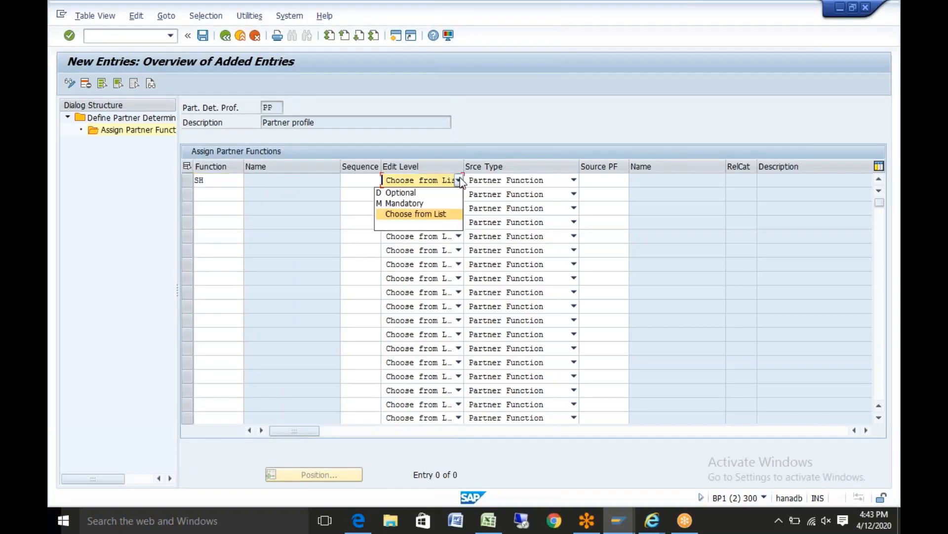
click(427, 213)
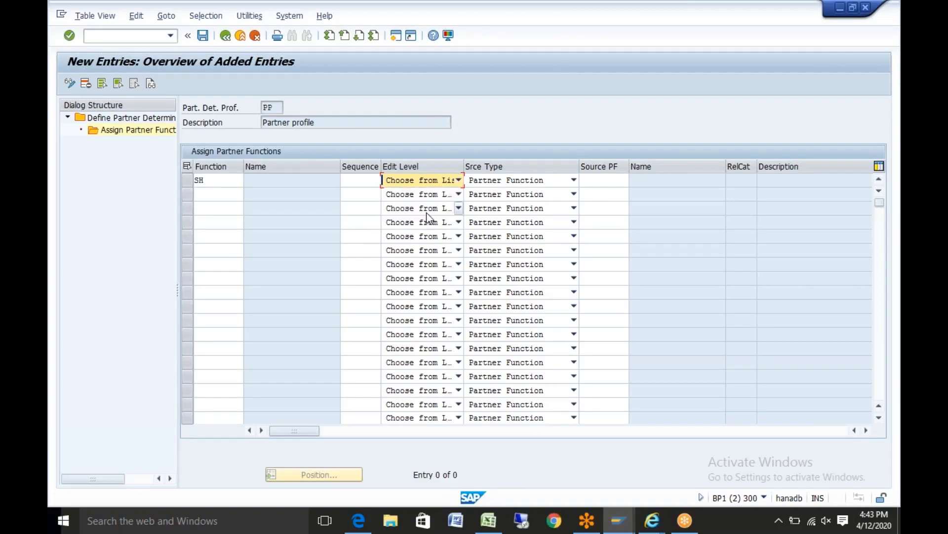
click(573, 180)
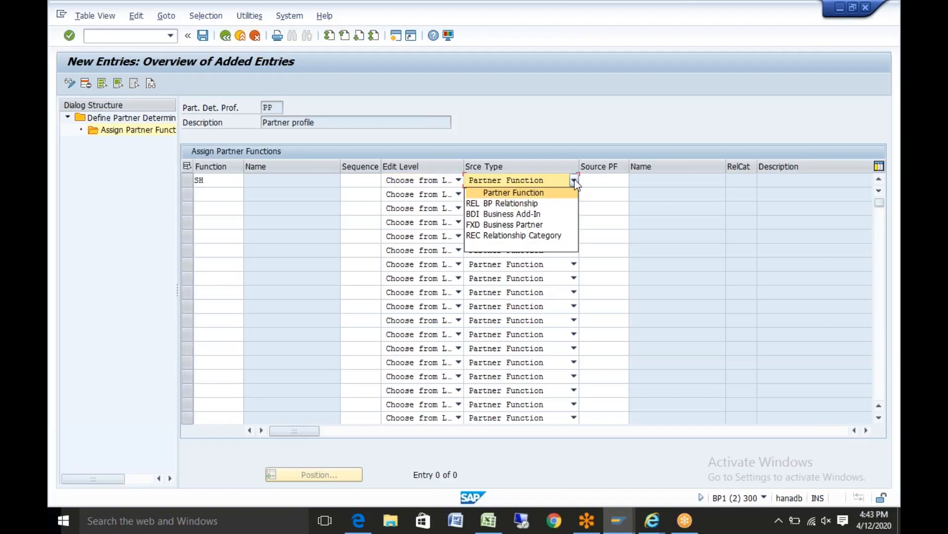
click(662, 194)
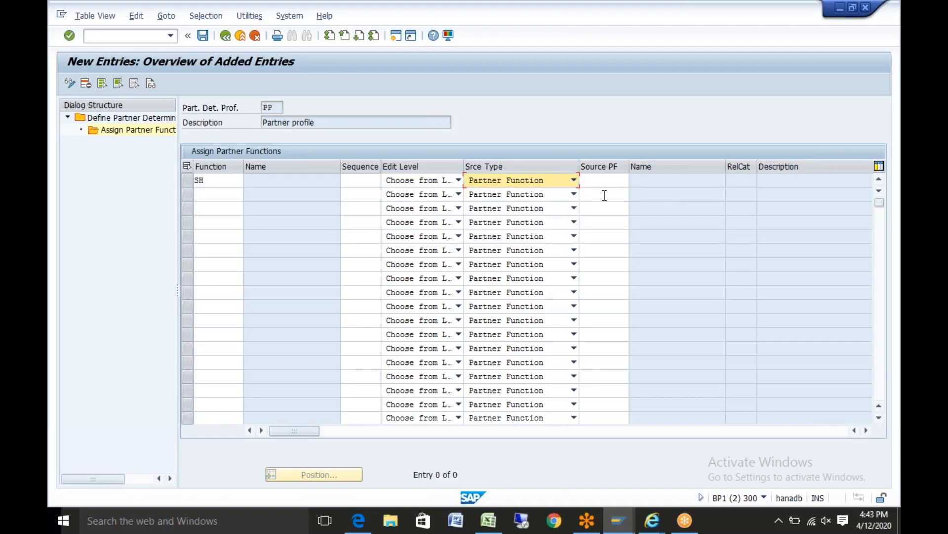
click(203, 35)
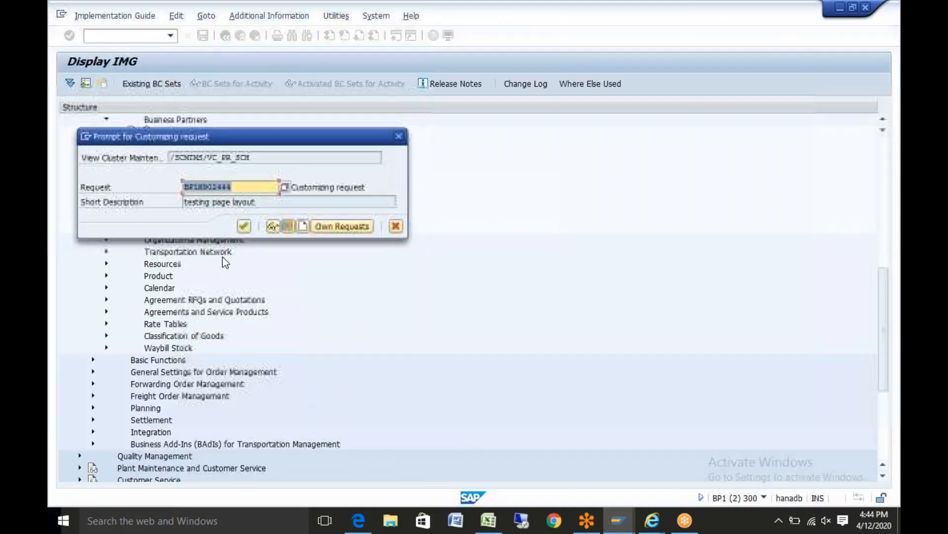
click(244, 227)
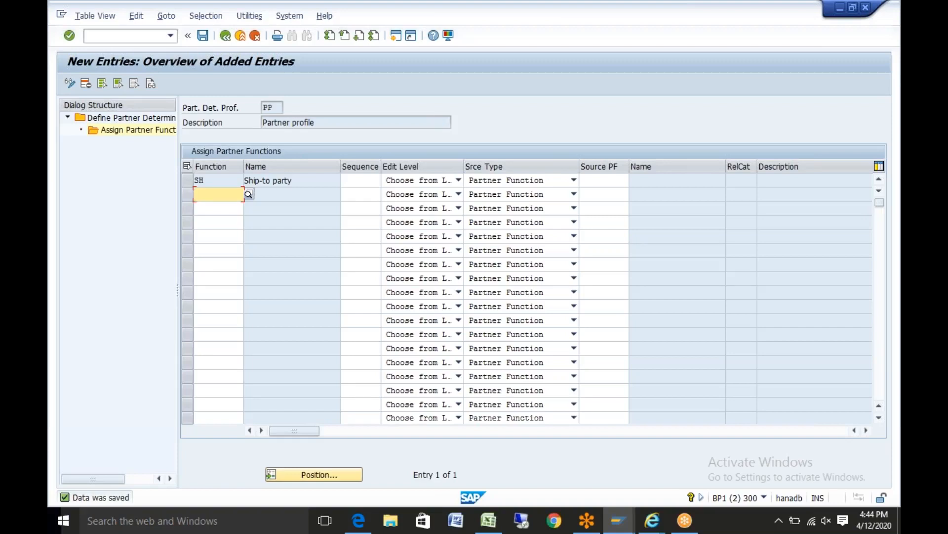
Leave the partner profile and freight order type customizing, close the field documentation and return to the SAP Easy Access screen.
click(241, 36)
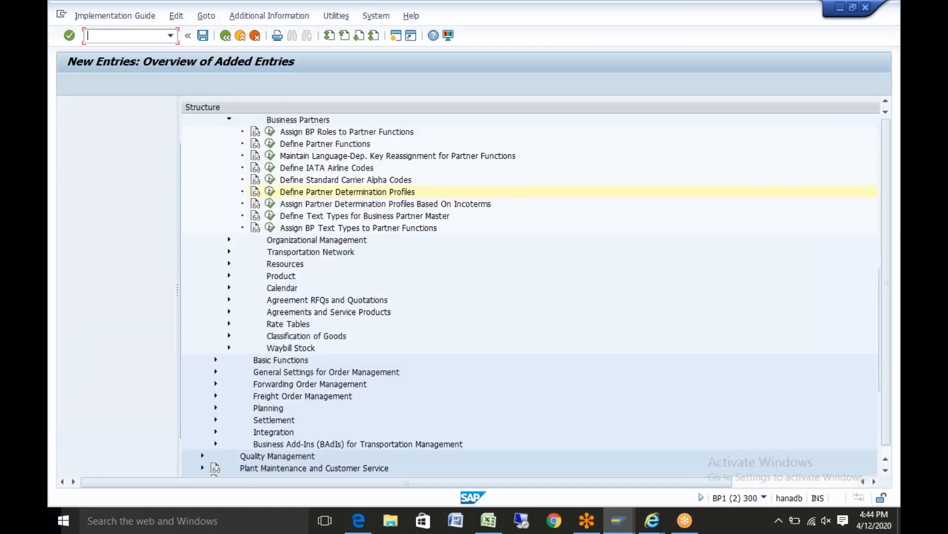
click(240, 37)
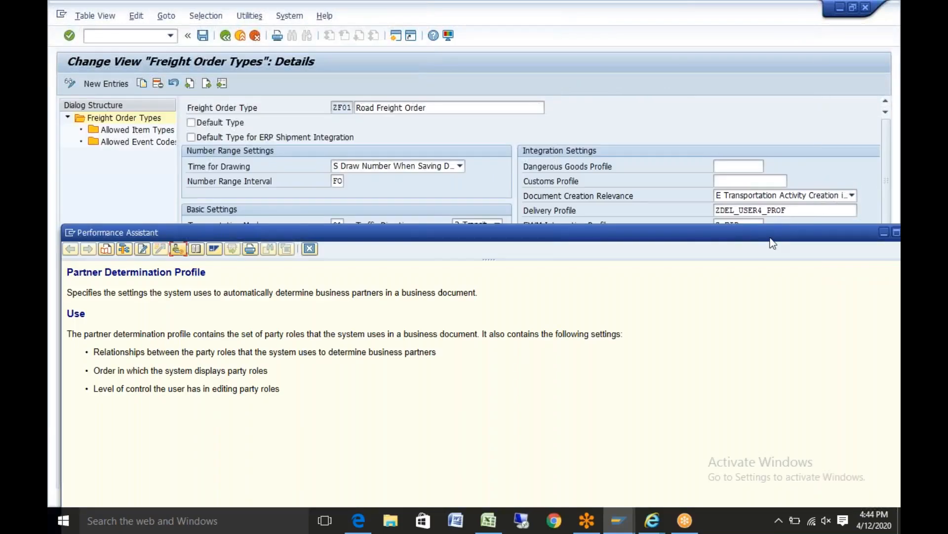
drag(762, 240, 697, 254)
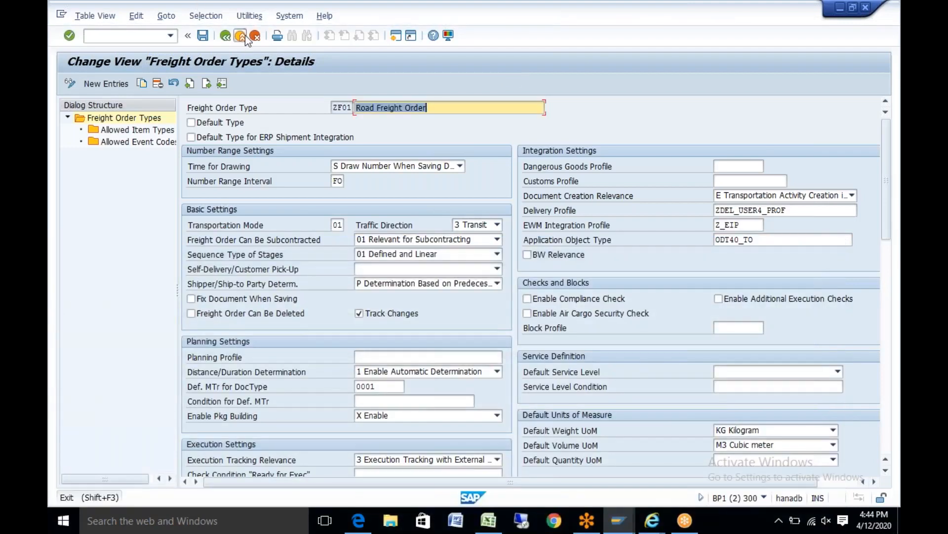
click(242, 36)
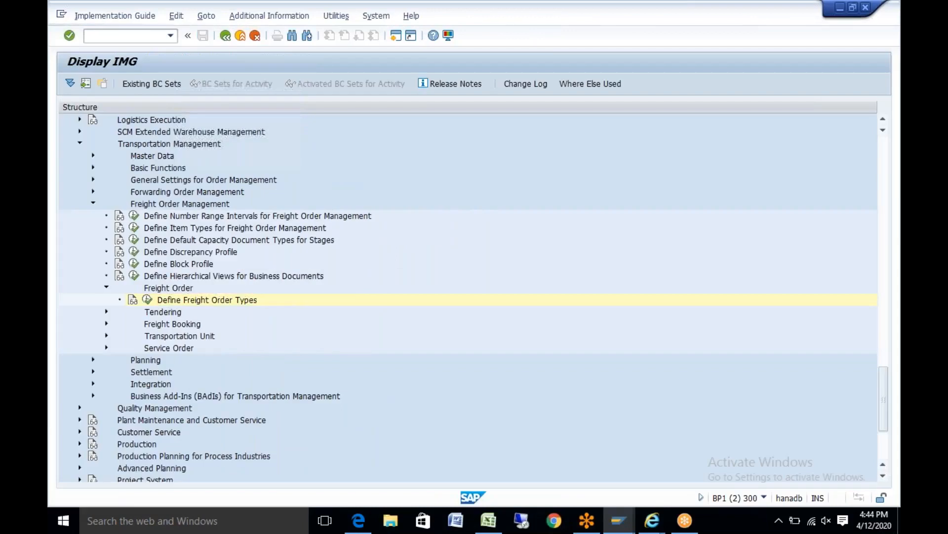
click(240, 36)
click(240, 35)
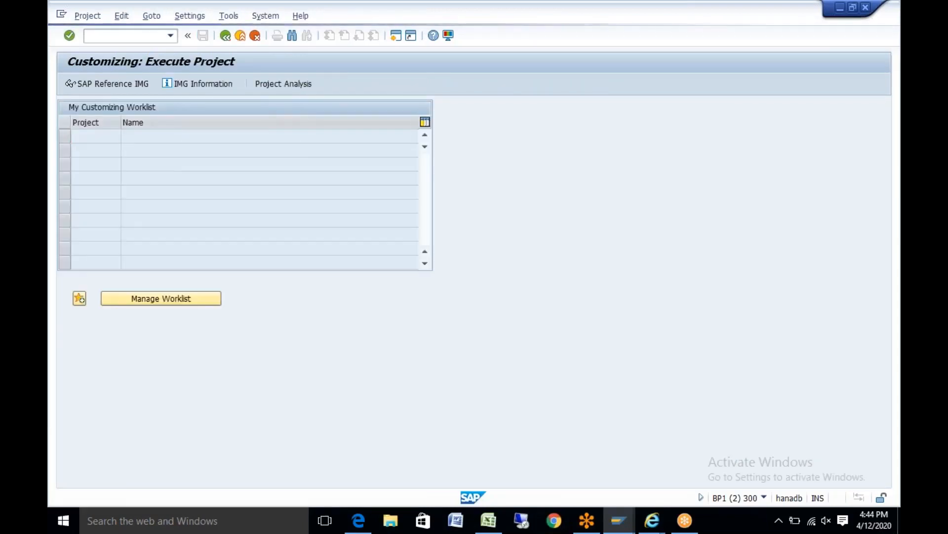
Start transaction SE16N and load the selection fields of table /SCMTMS/D_TORROT.
text(SE)
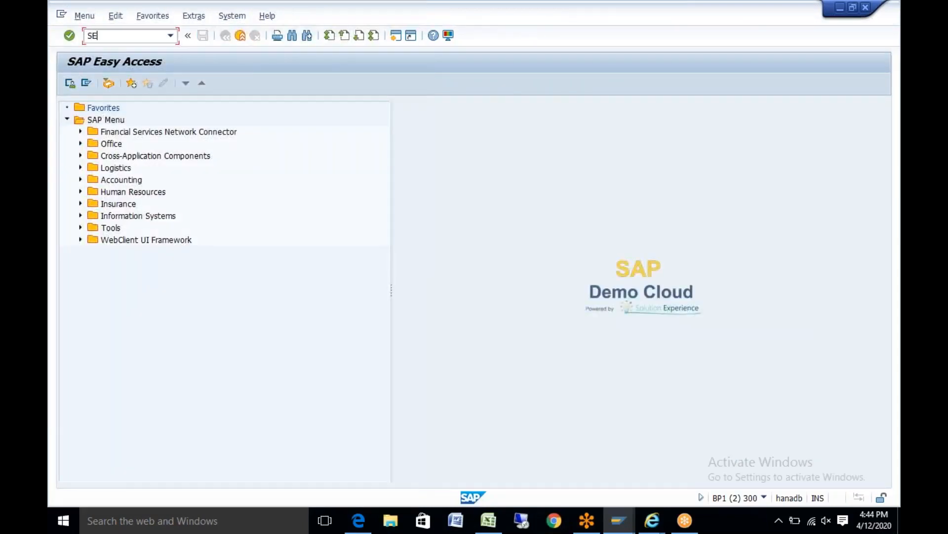
text(16N)
key(Return)
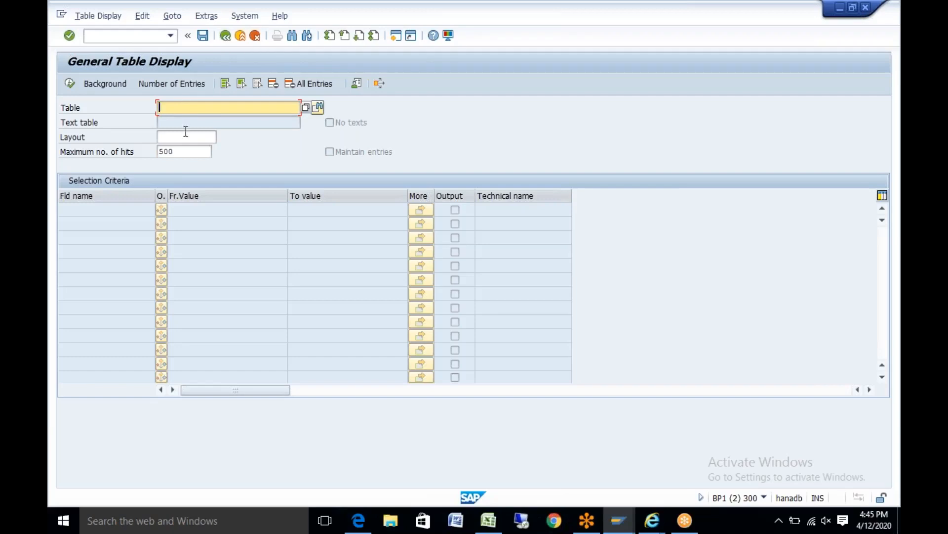
text(/SC)
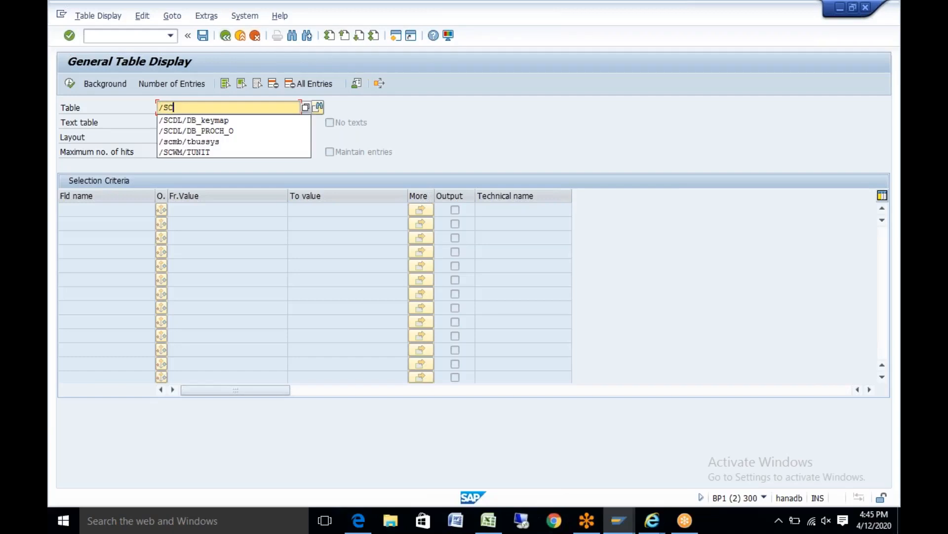
text(MT)
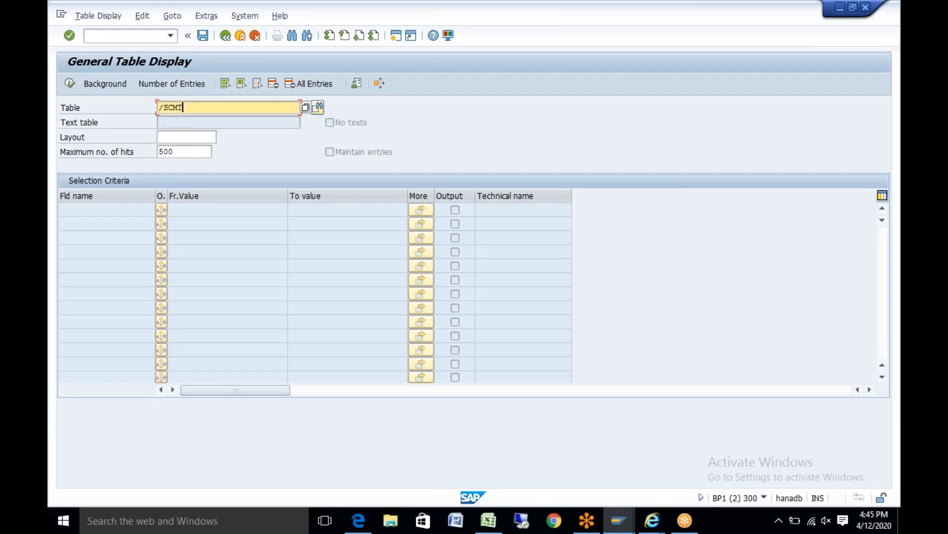
text(MS/D_TORROT)
key(Return)
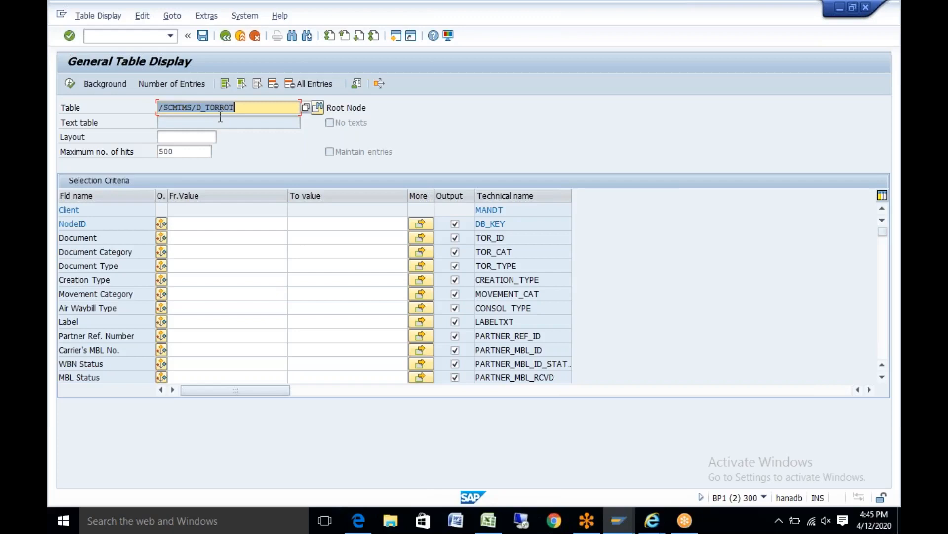
List the table entries with document category FU (Freight Unit), look through their columns and return to the selection screen.
click(197, 265)
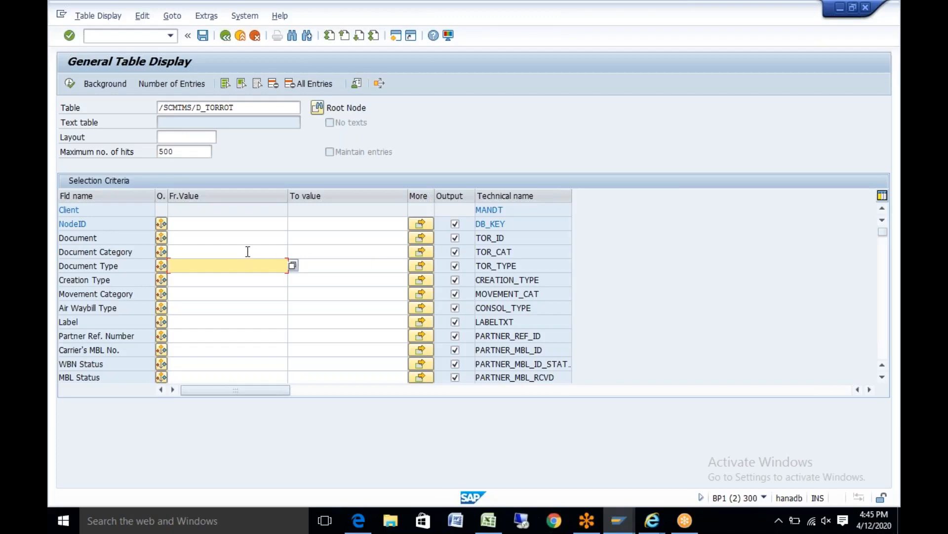
click(276, 252)
click(293, 253)
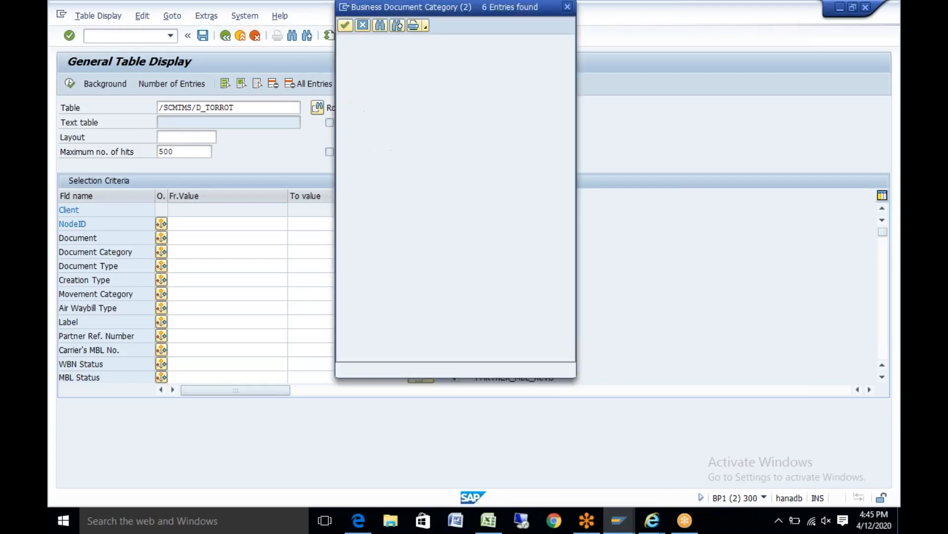
click(454, 68)
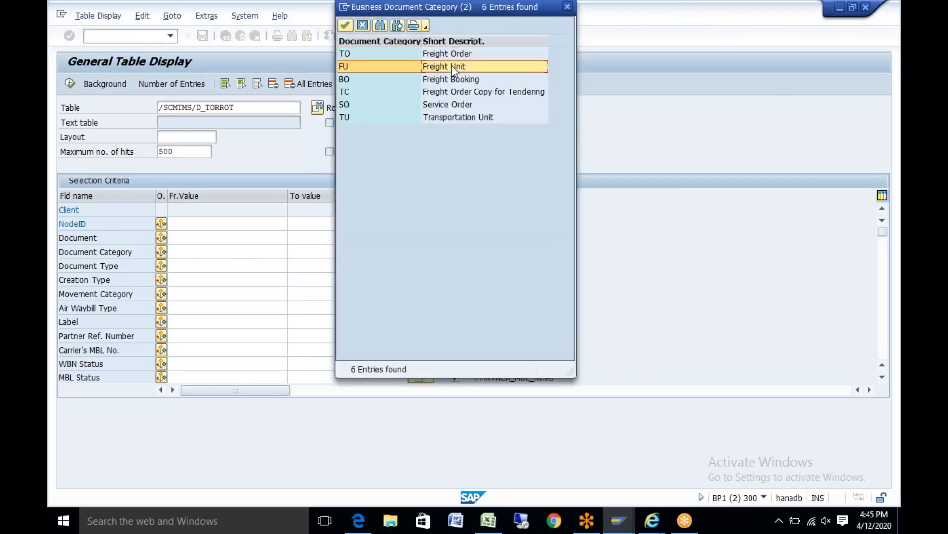
double_click(453, 68)
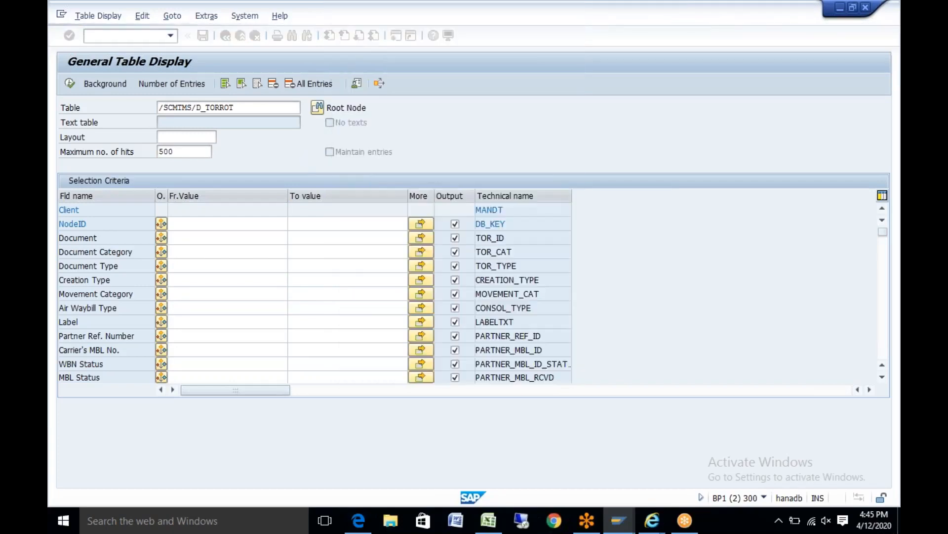
click(199, 265)
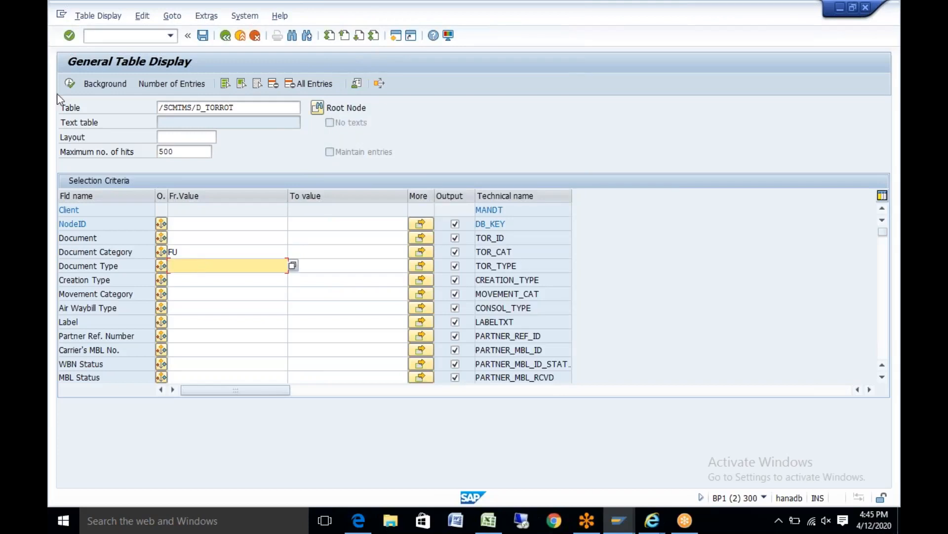
click(69, 84)
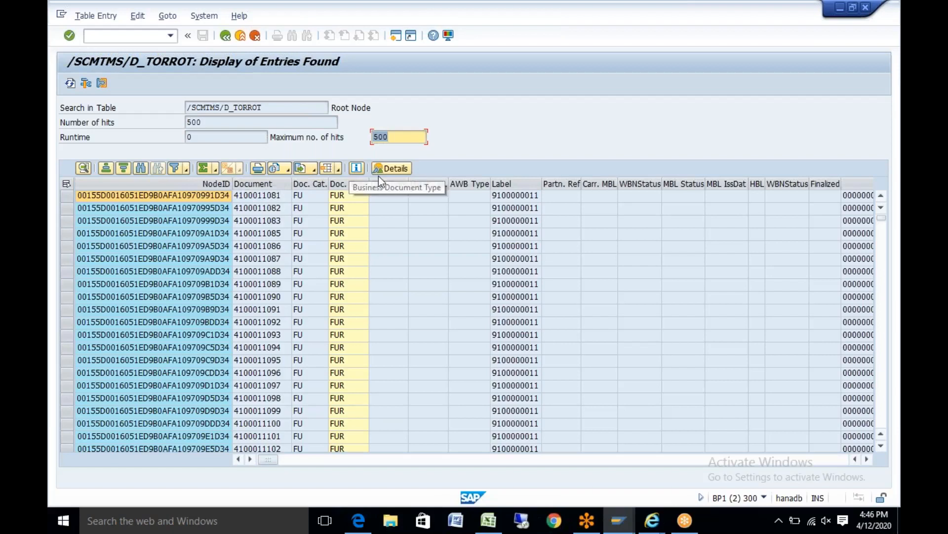
click(462, 462)
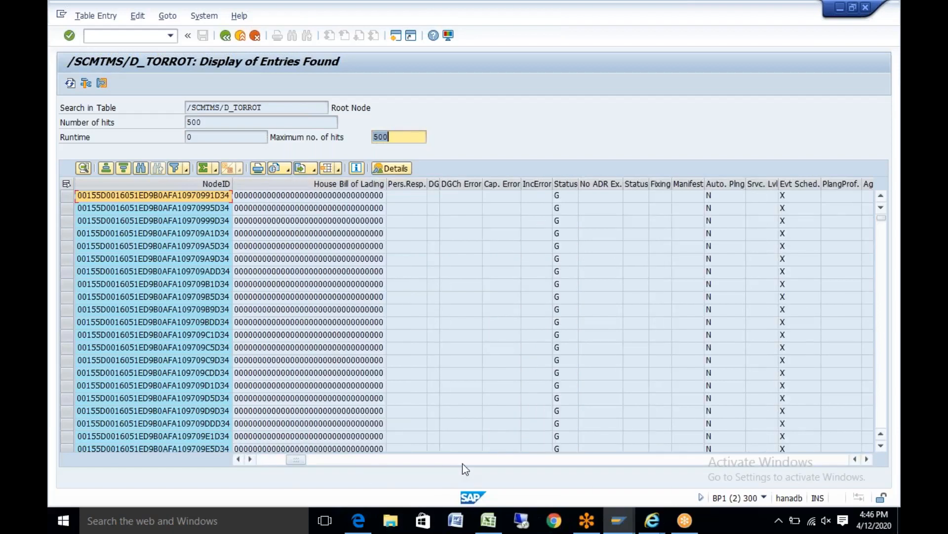
drag(298, 462, 398, 448)
drag(520, 464, 823, 478)
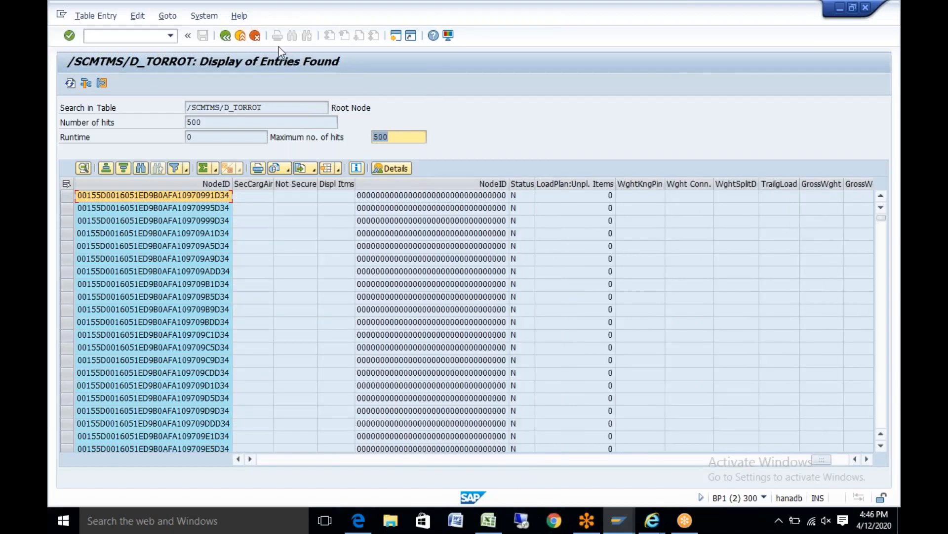
click(225, 36)
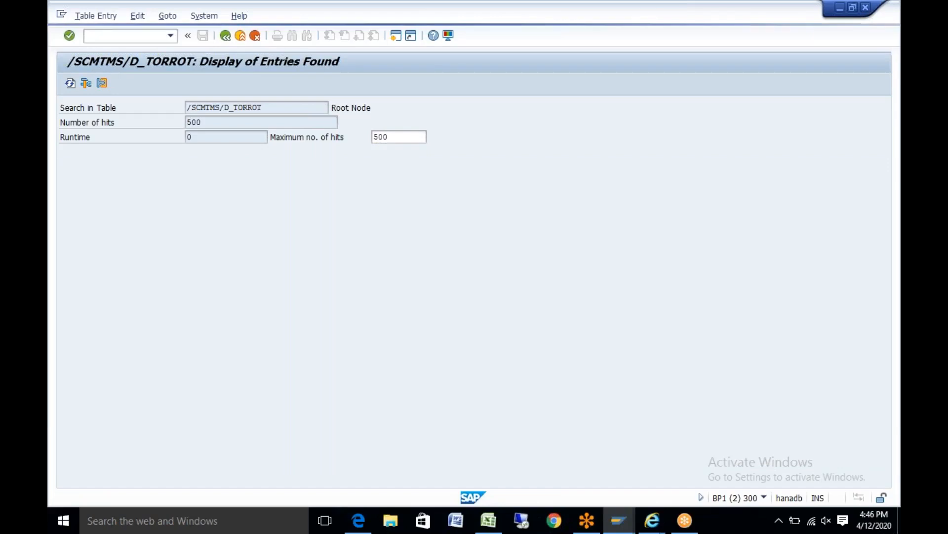
Try to list the table entries with document category FO.
click(190, 248)
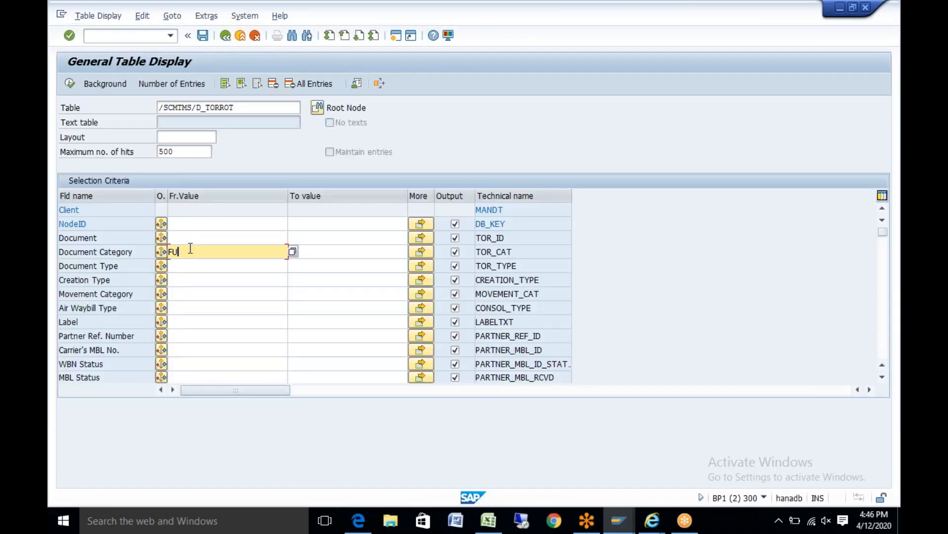
key(BackSpace)
text(O)
key(Return)
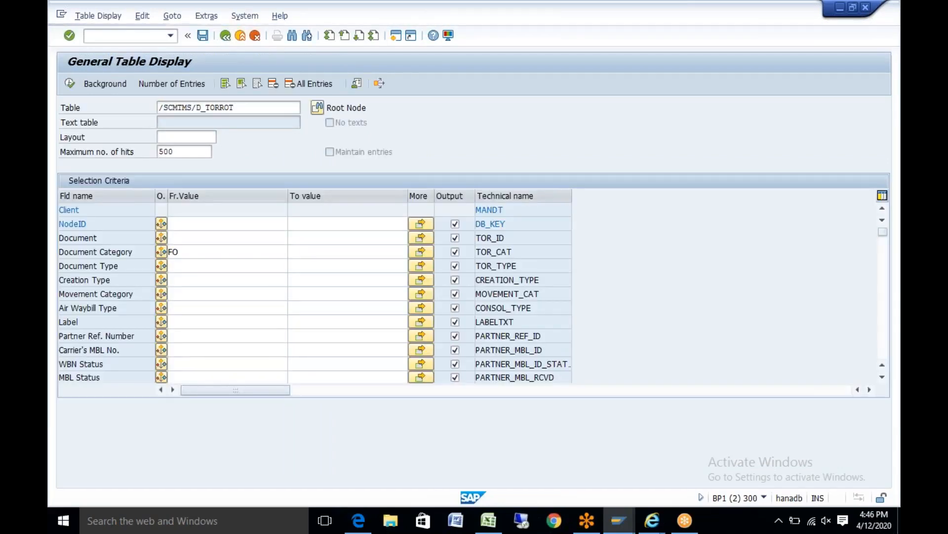
click(70, 85)
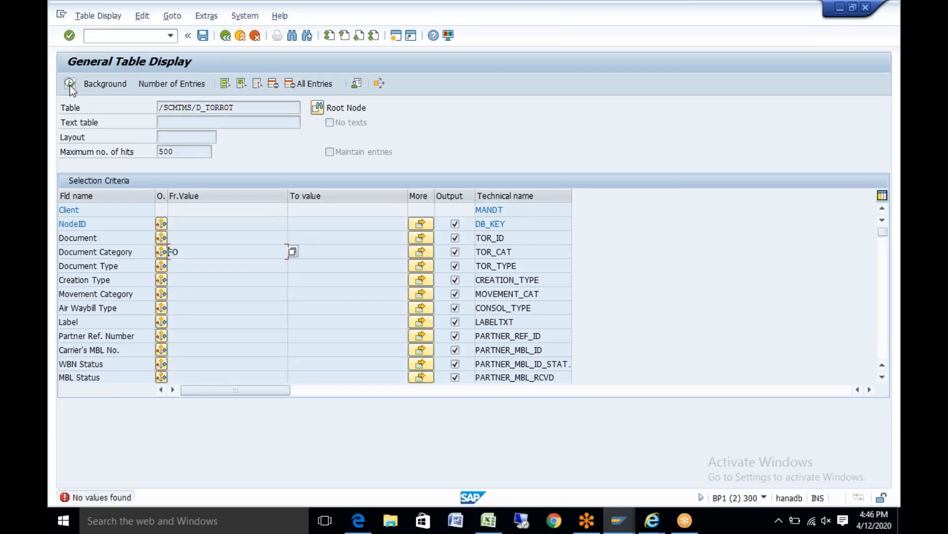
key(Return)
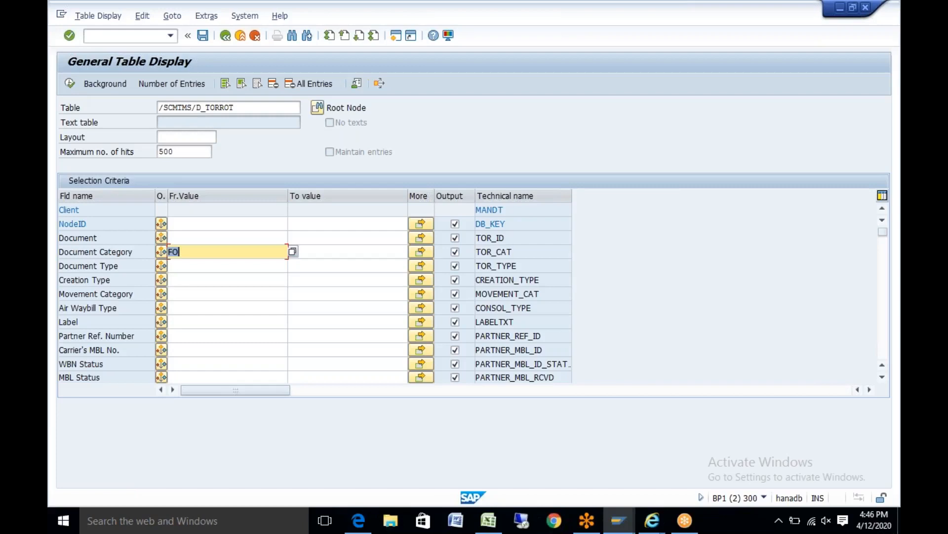
Pick document category TO (Freight Order), display the matching entries and return to the selection screen.
key(F8)
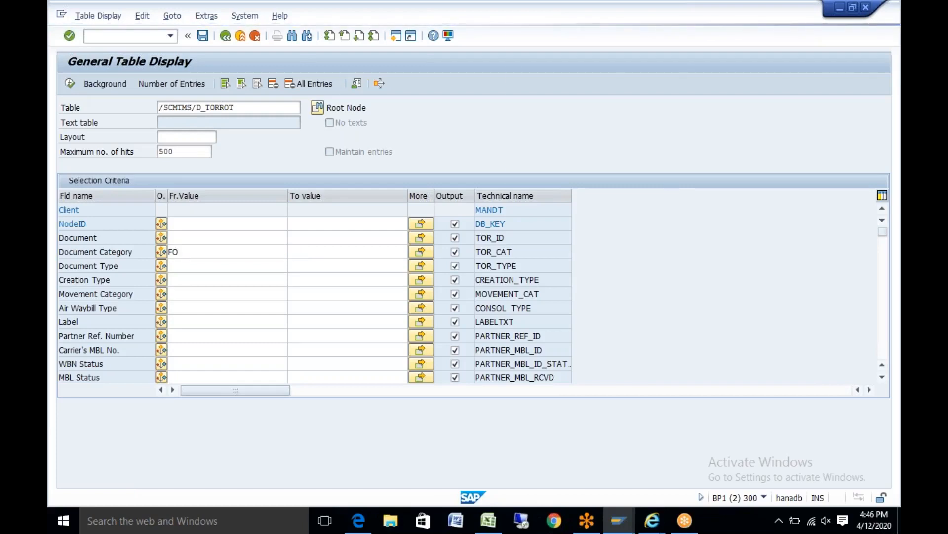
double_click(457, 54)
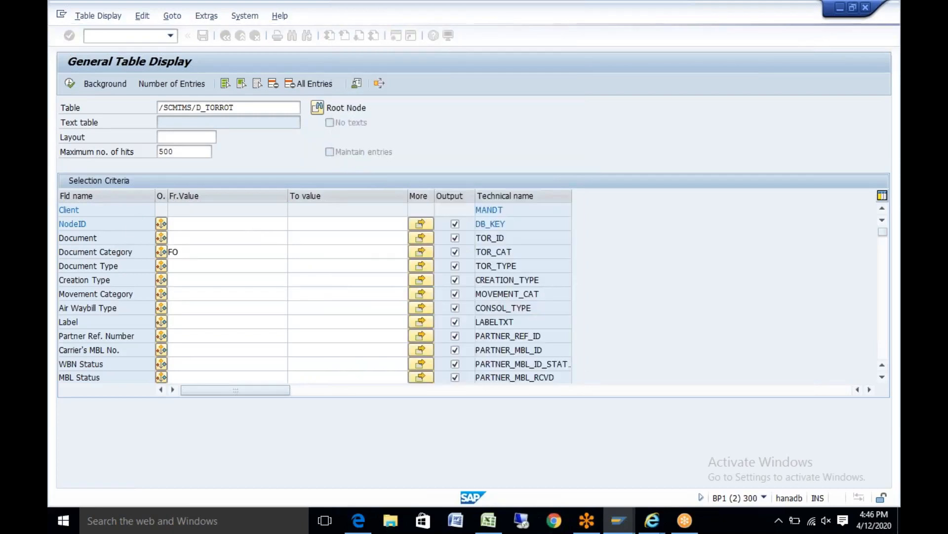
click(71, 85)
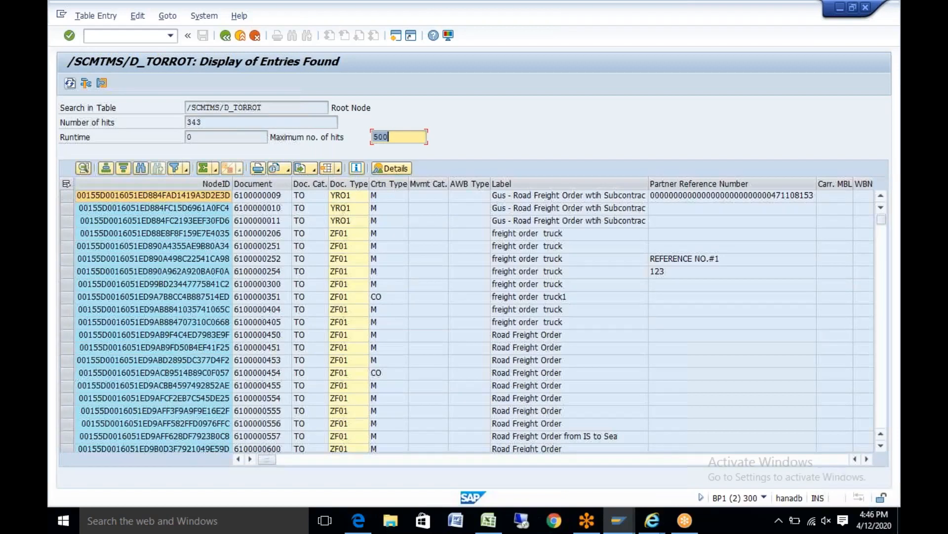
click(225, 36)
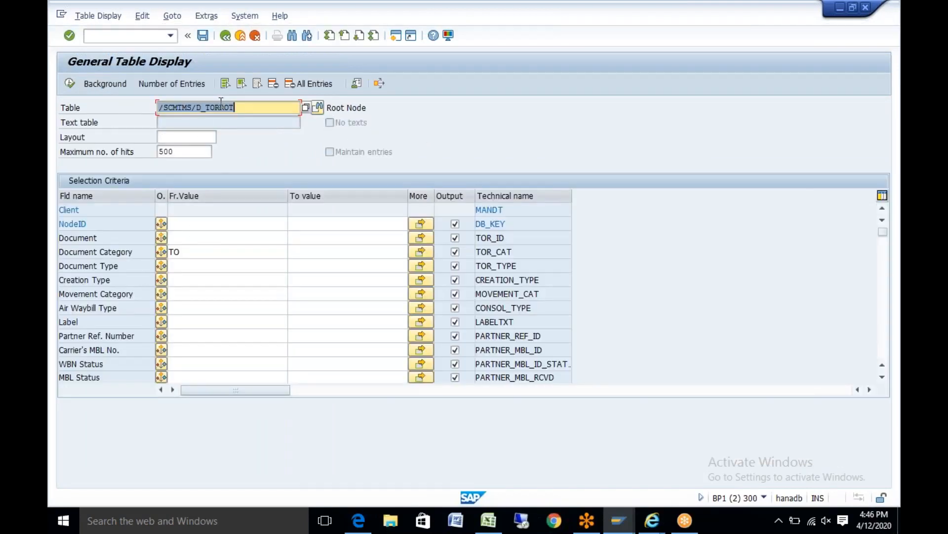
Change the table to /SCMTMS/D_TRQROT and load its selection fields.
click(220, 106)
key(BackSpace)
key(BackSpace)
text(RQ)
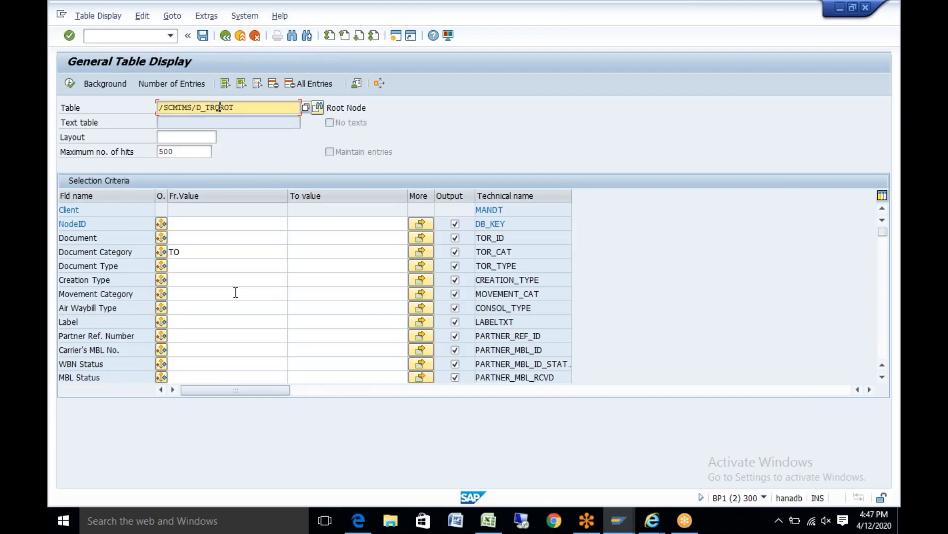
key(Return)
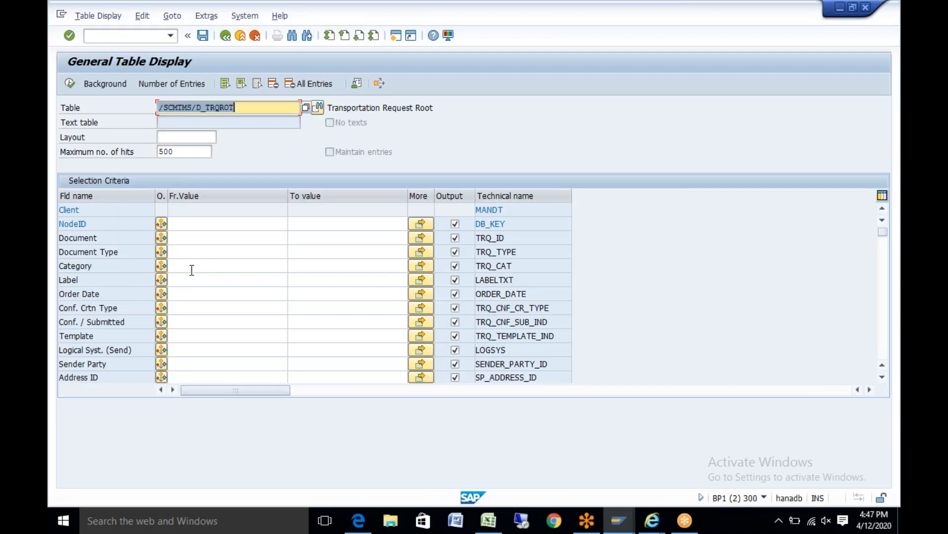
Restrict the category to 03 (Forwarding Order), display the matching transportation requests and return to the selection screen.
click(277, 249)
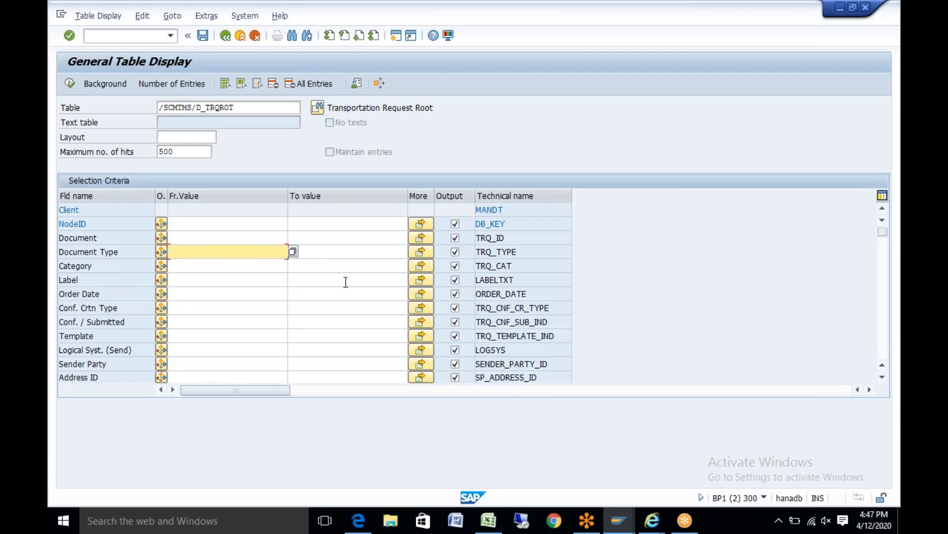
click(268, 266)
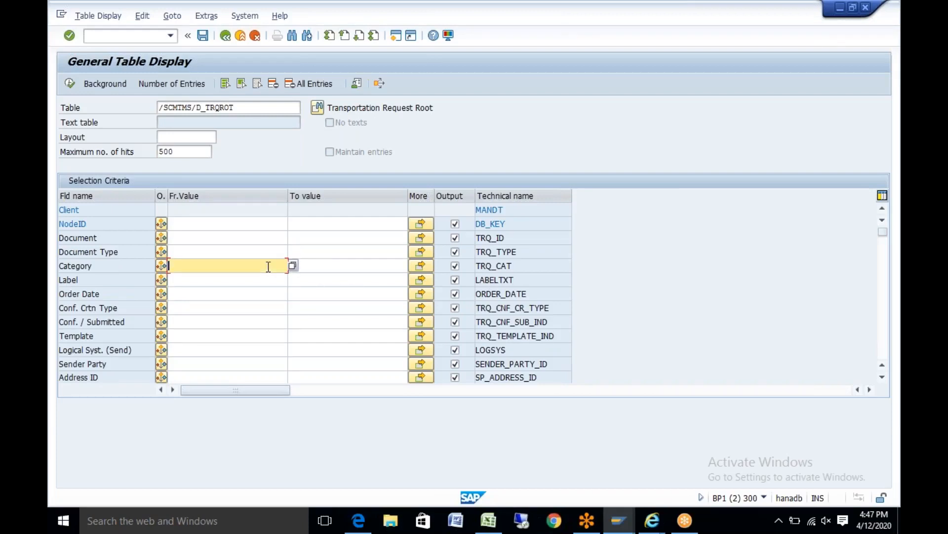
click(293, 265)
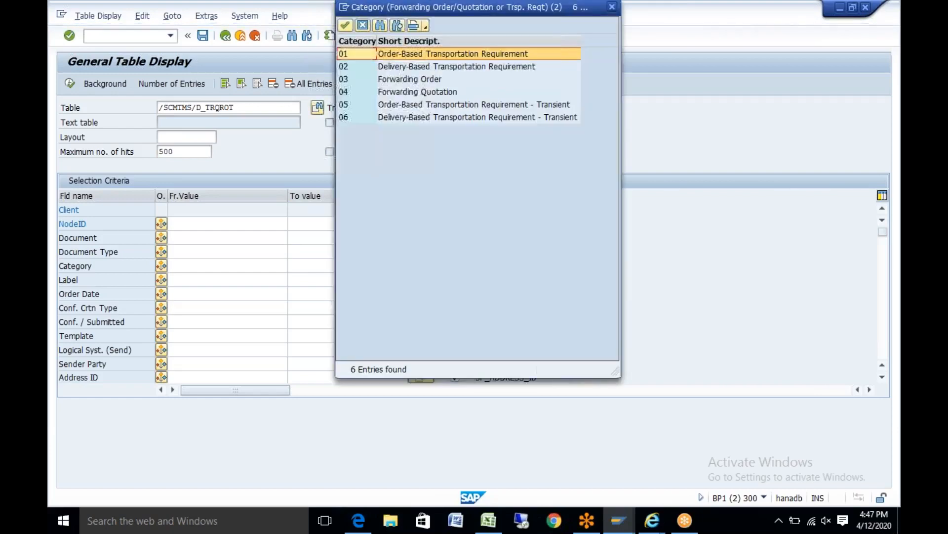
click(411, 82)
click(411, 79)
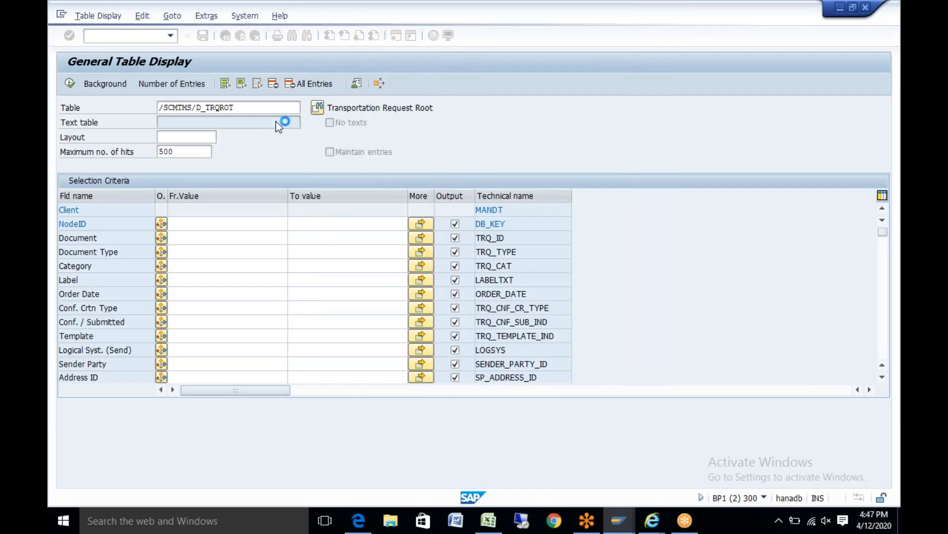
click(69, 84)
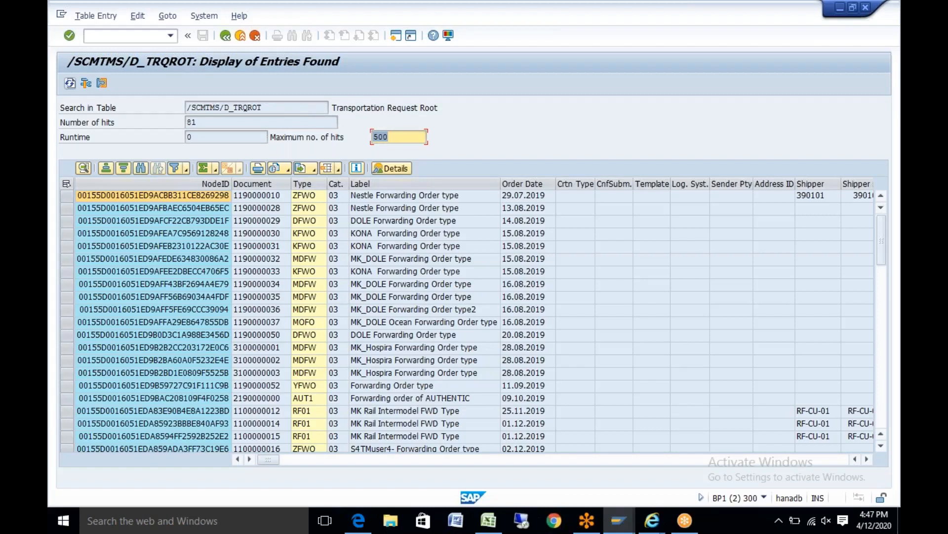
click(225, 35)
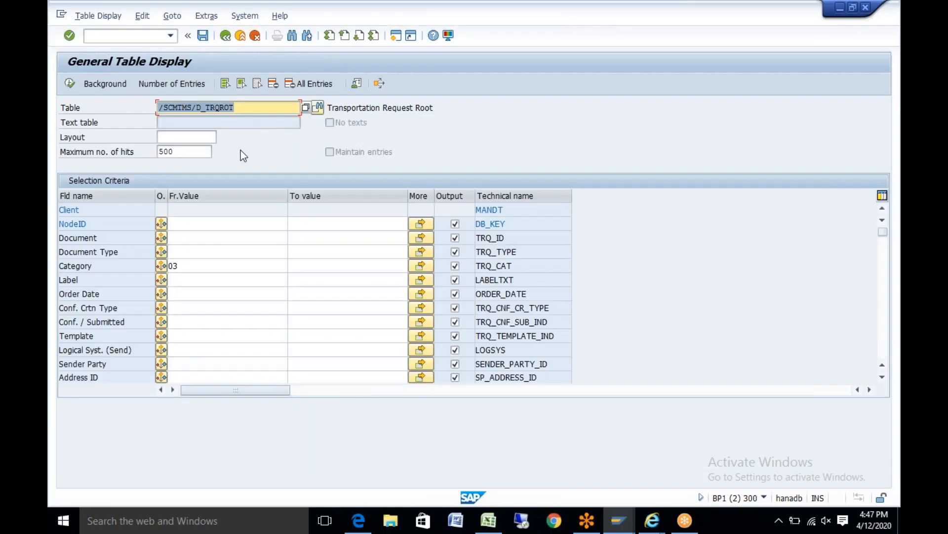
Try to load the selection fields of table /SCMTMS/LOC.
text(/SC)
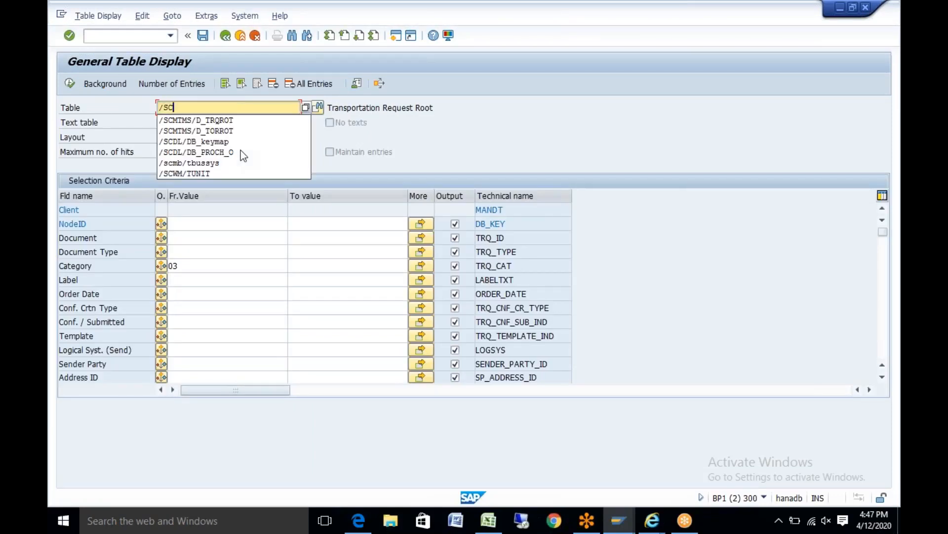
text(MTMS/LOC)
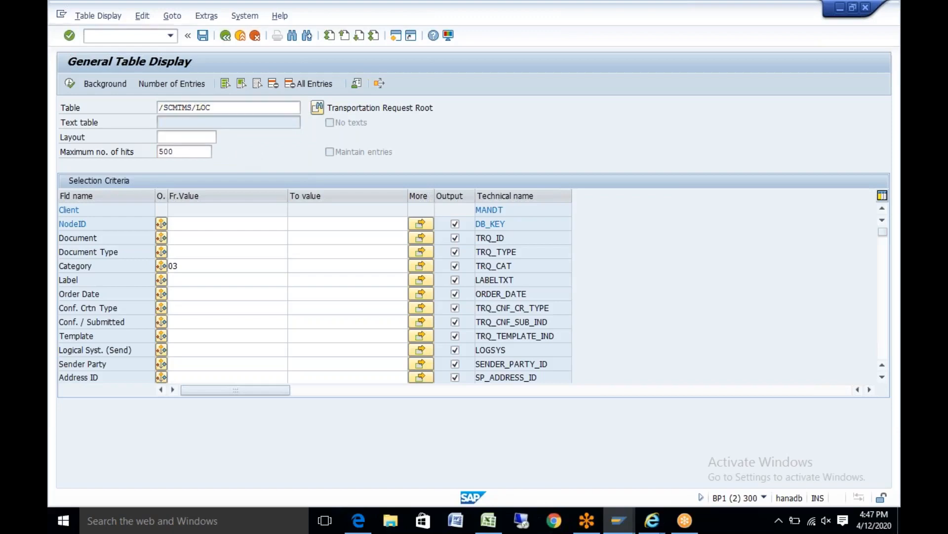
key(Return)
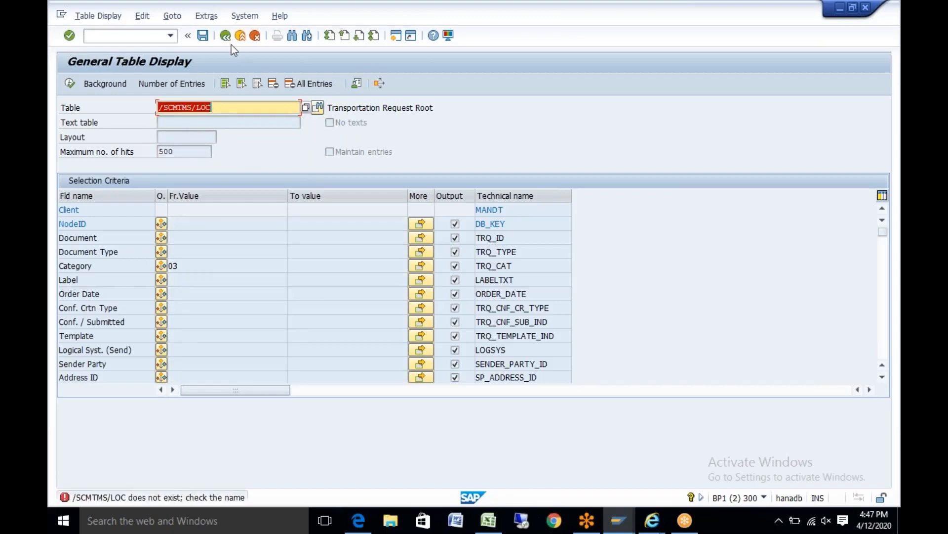
Leave the general table display and start transaction SE16.
click(242, 36)
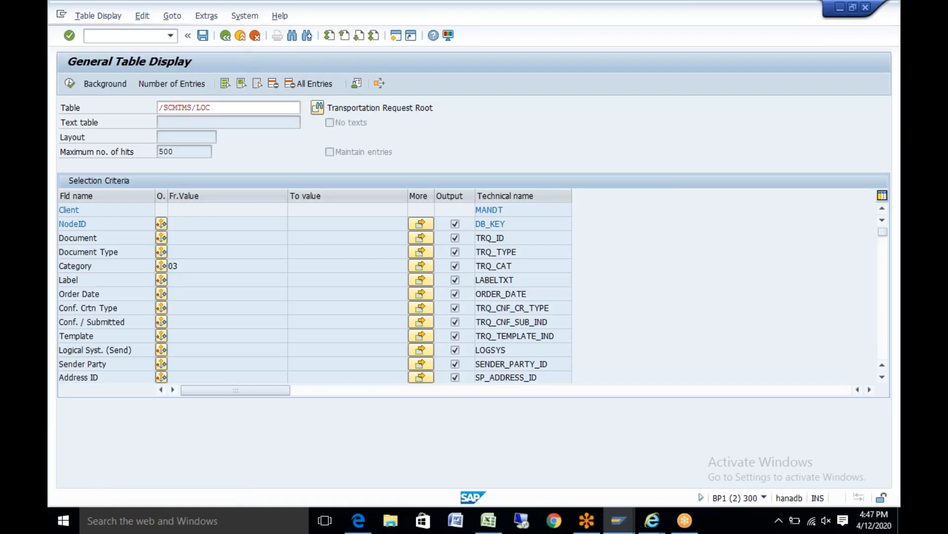
click(225, 36)
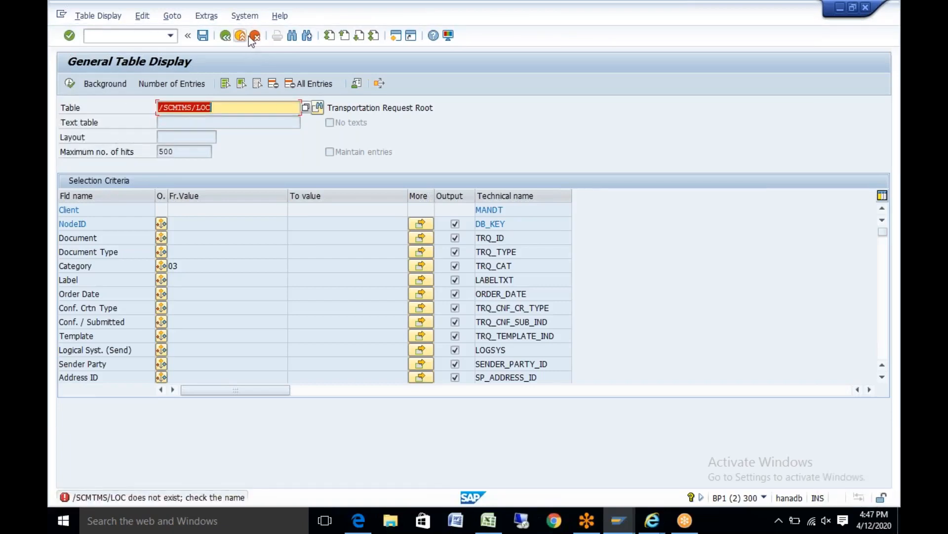
click(254, 37)
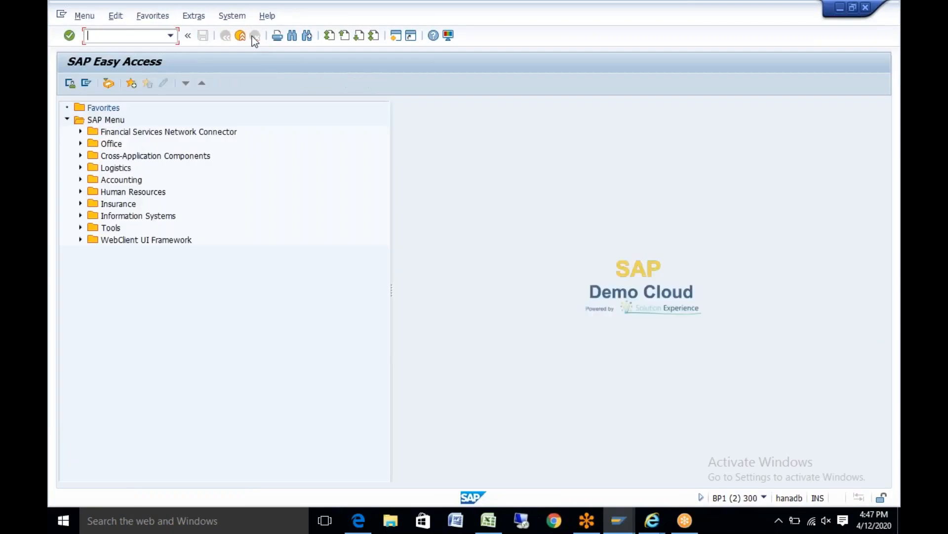
text(SE16)
key(Return)
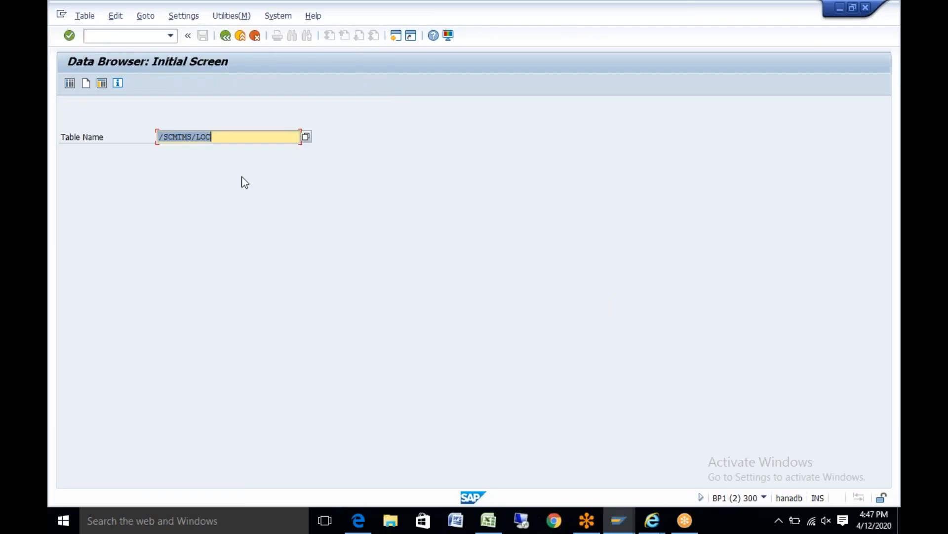
Replace the table name with /SAPAPO/LOC and open its selection screen.
key(Return)
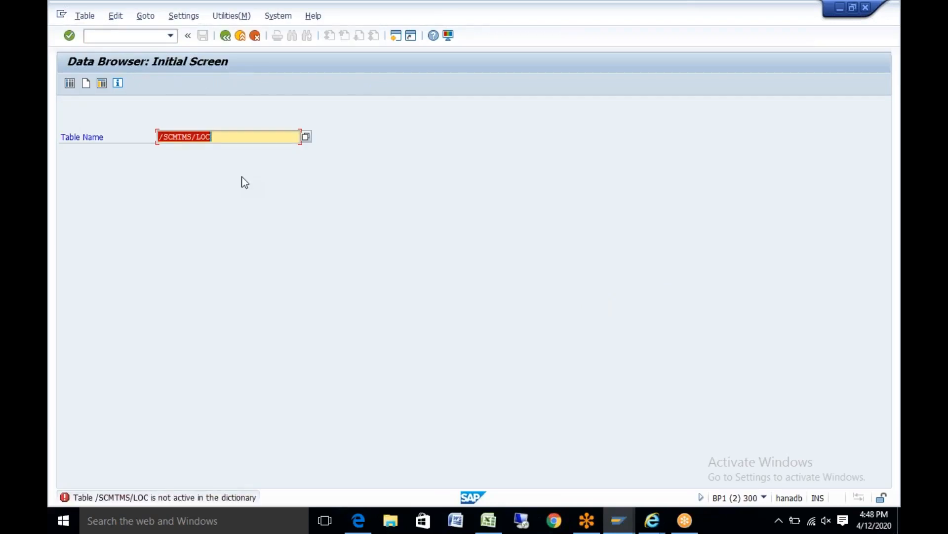
key(BackSpace)
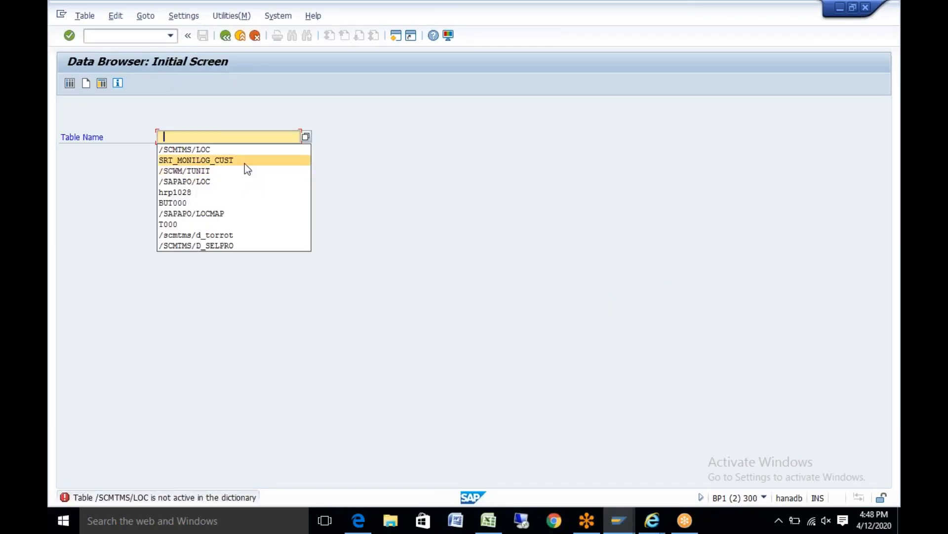
click(226, 182)
key(Return)
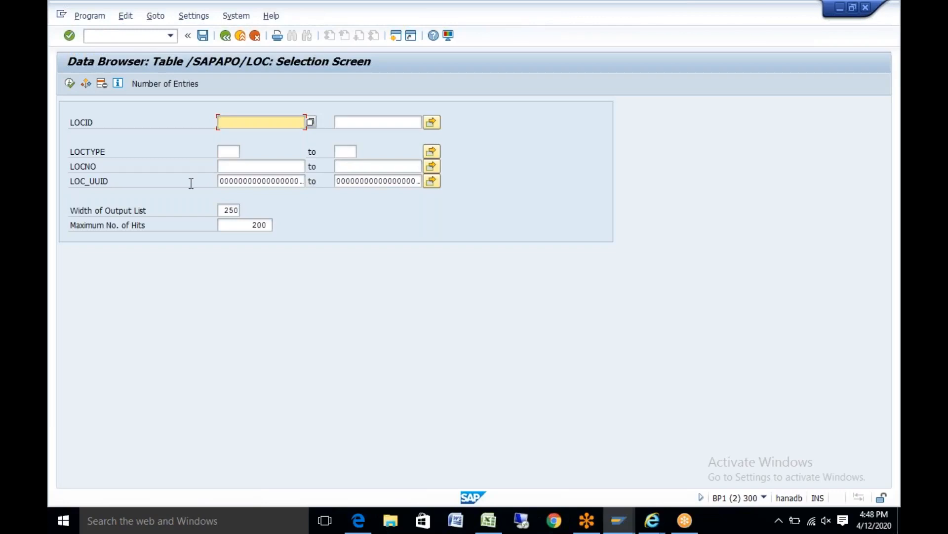
Display the location entries of table /SAPAPO/LOC without restrictions and return to the table name entry.
click(71, 82)
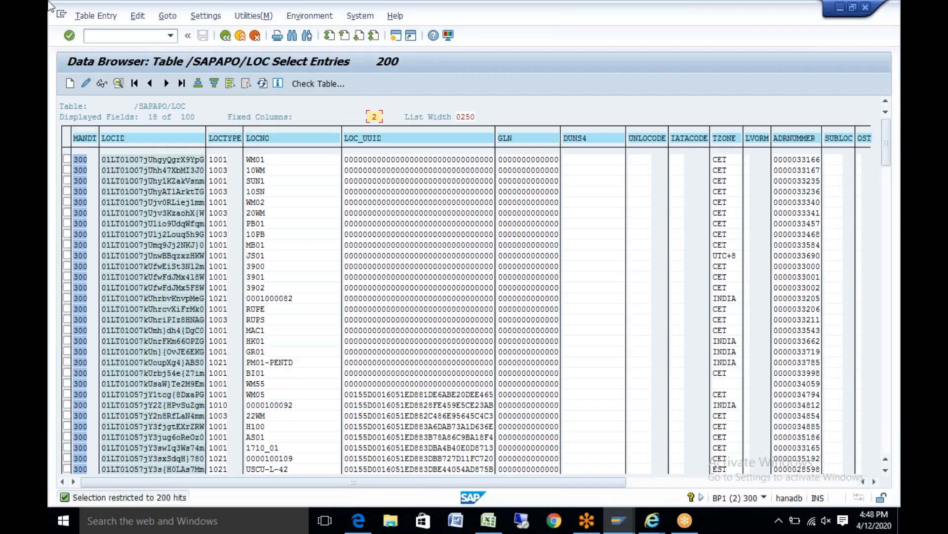
click(225, 37)
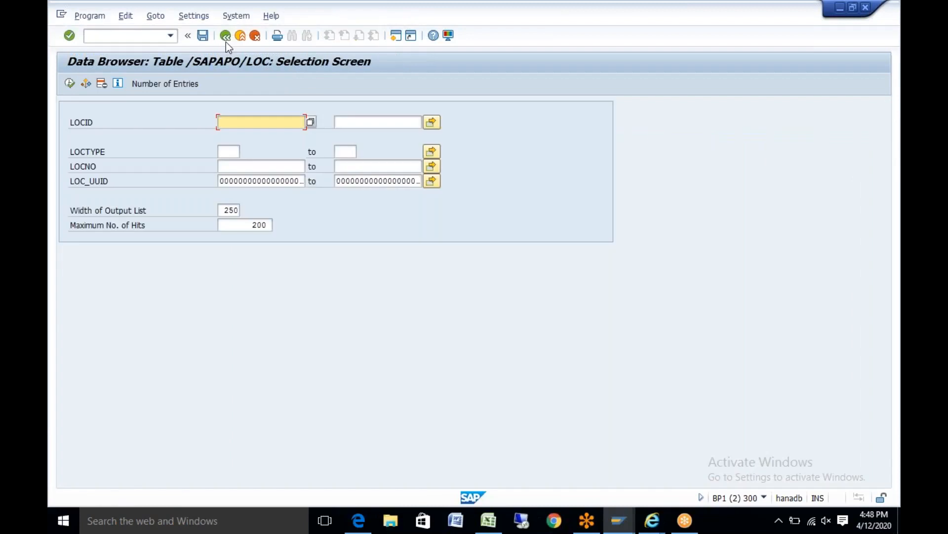
click(225, 36)
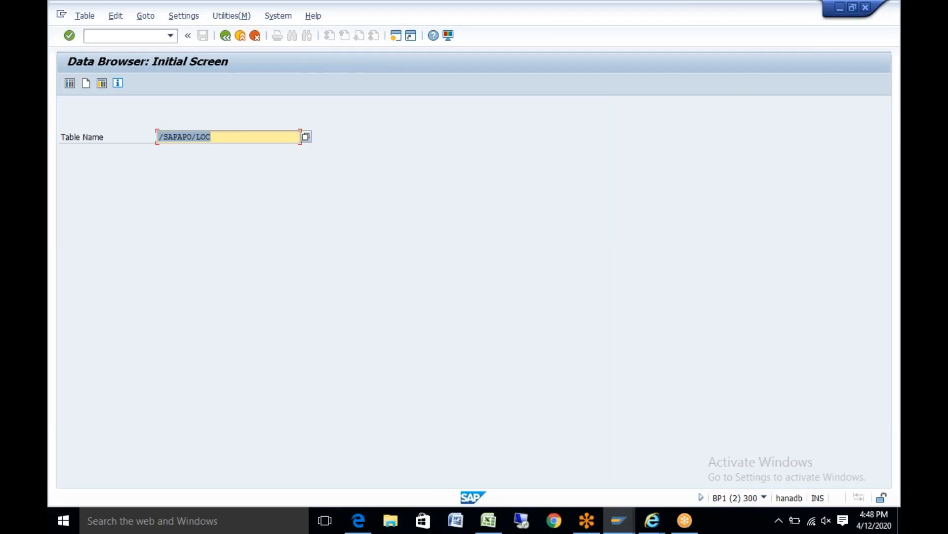
Display the business partner entries of table BUT000 without restrictions and return to the table name entry.
text(BU)
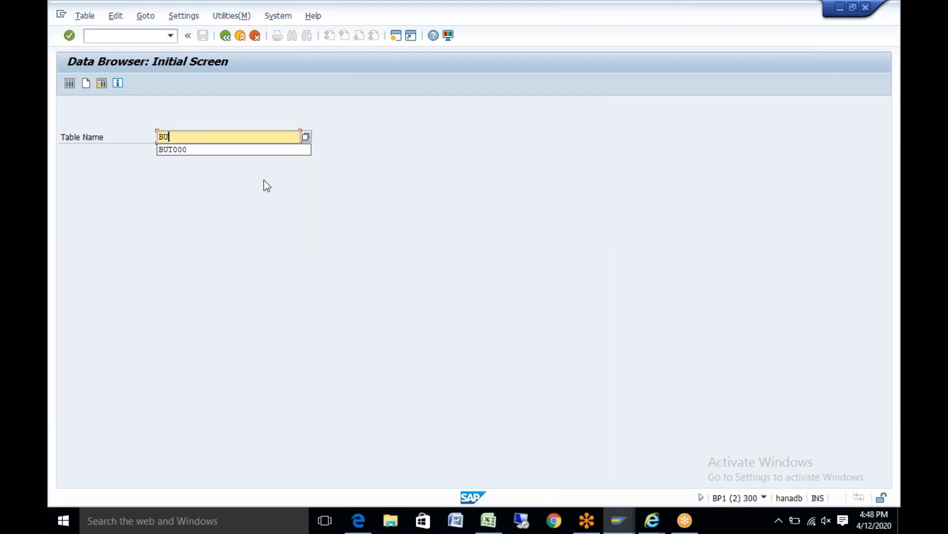
text(T000)
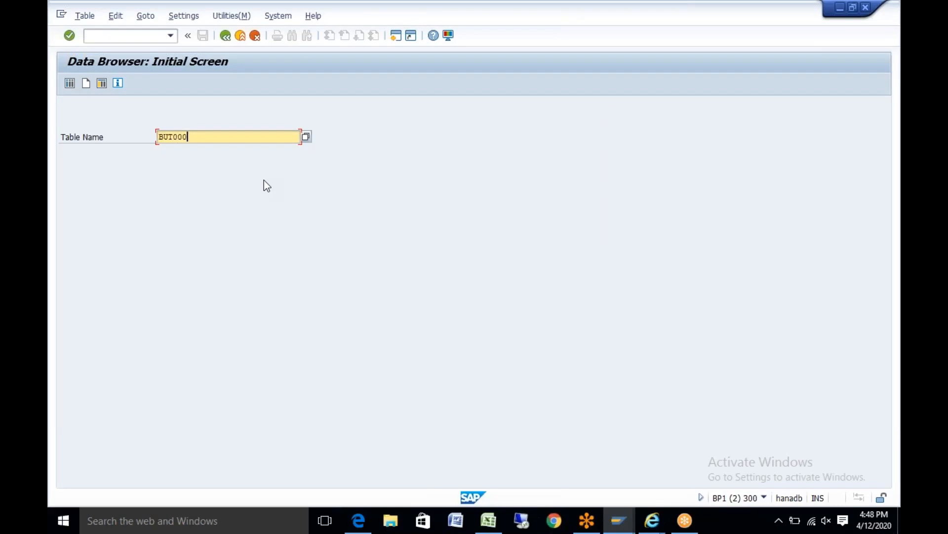
key(Return)
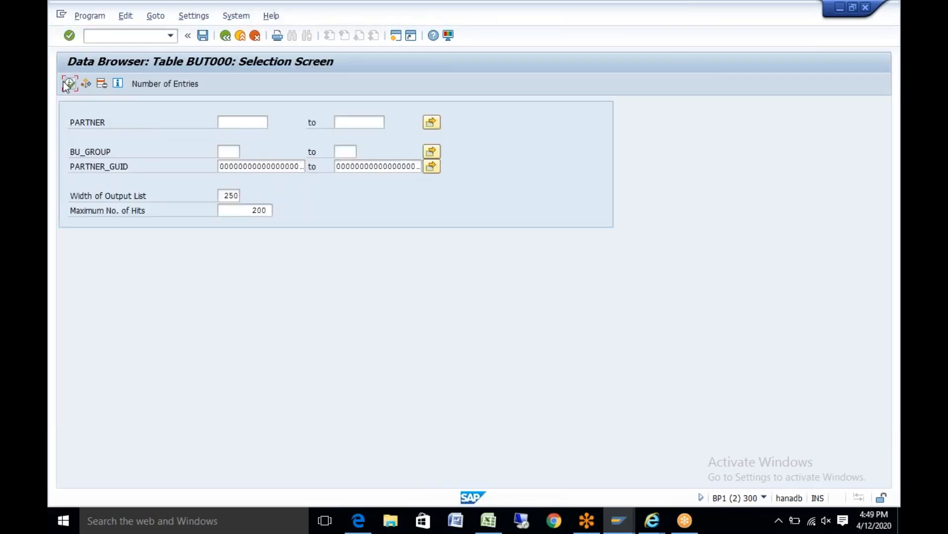
click(69, 83)
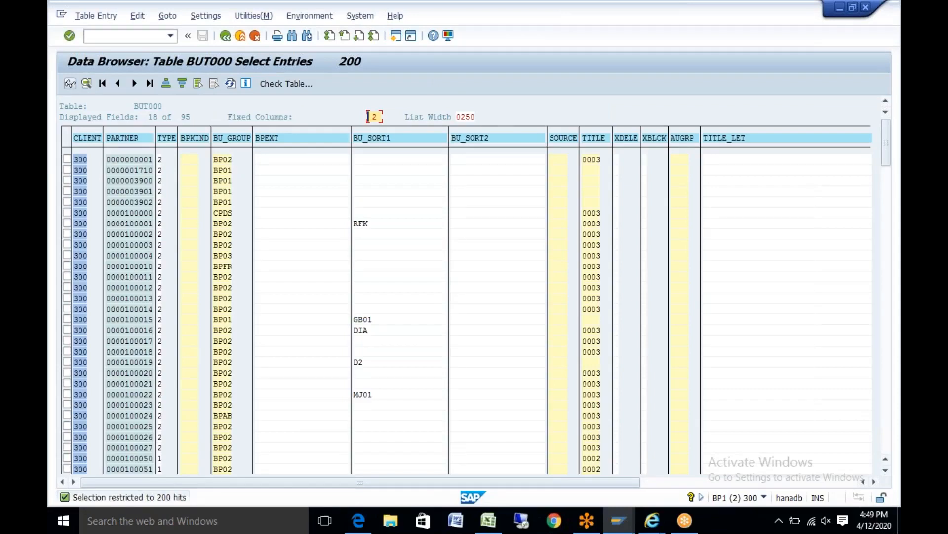
click(225, 36)
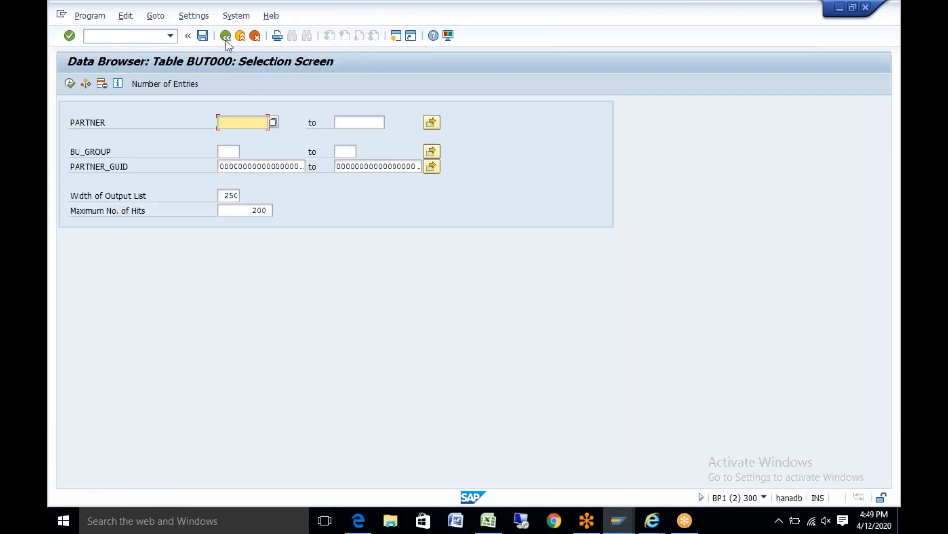
click(226, 36)
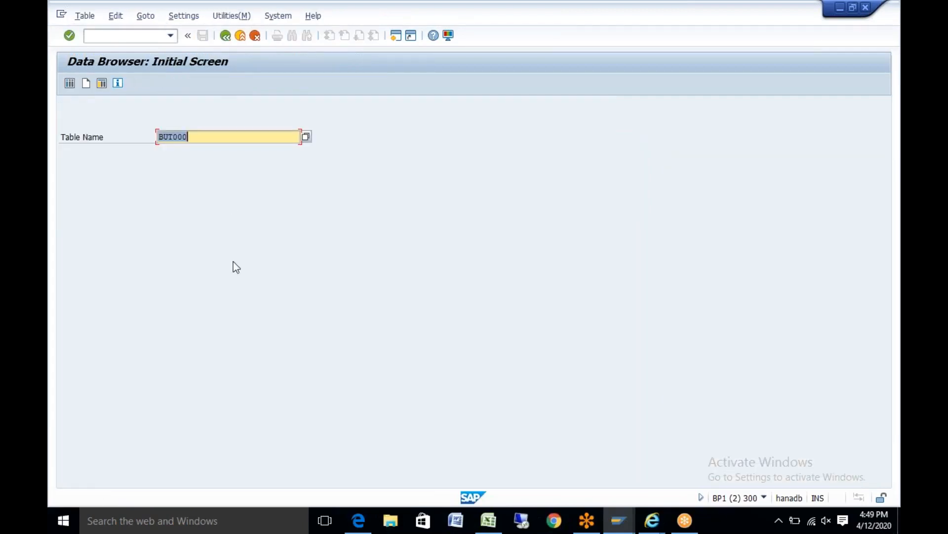
Open the selection screen of table /SCMB/RESTMSHD with RESTYPE and RES_CLASS as additional selection fields.
text(/SCMB/RESTMSHD)
key(Return)
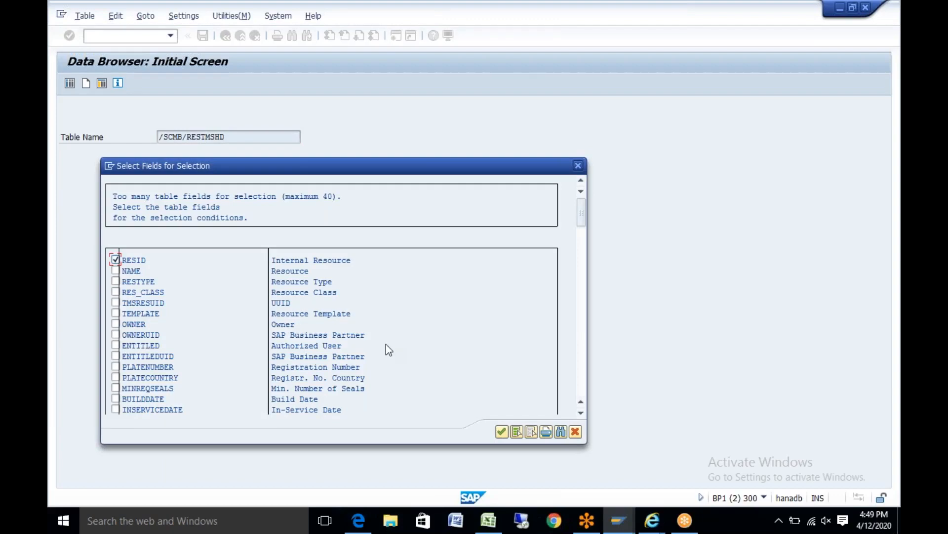
click(115, 281)
click(116, 292)
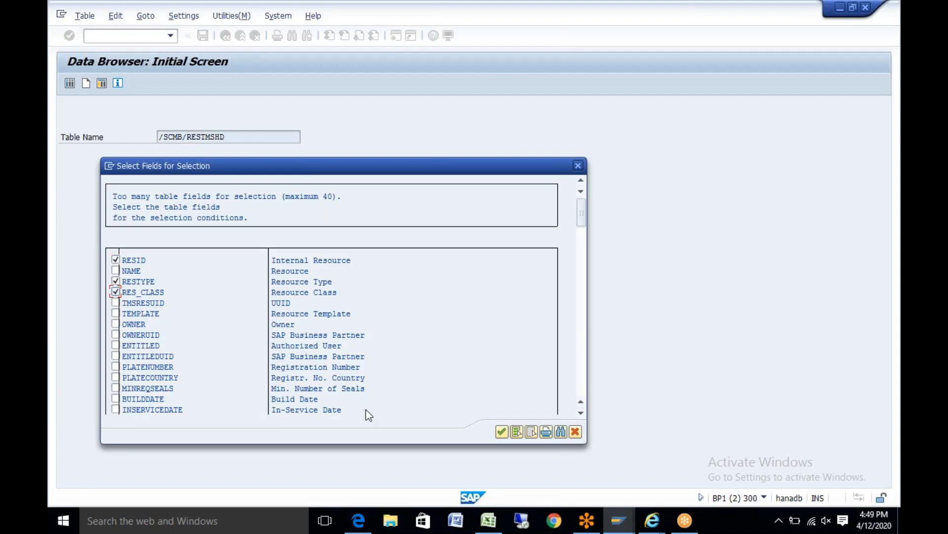
click(502, 431)
Display all resource entries of table /SCMB/RESTMSHD and return to the table name entry.
click(70, 84)
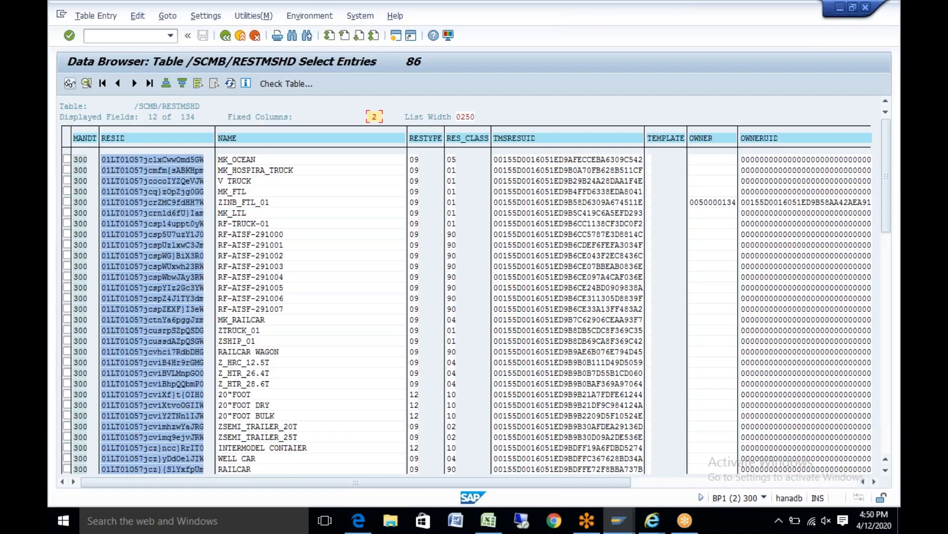
click(227, 36)
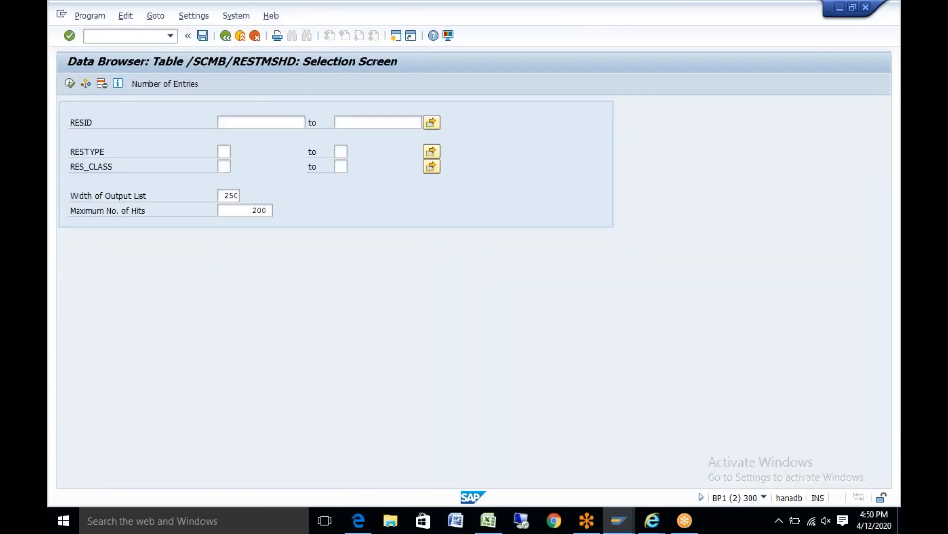
click(227, 35)
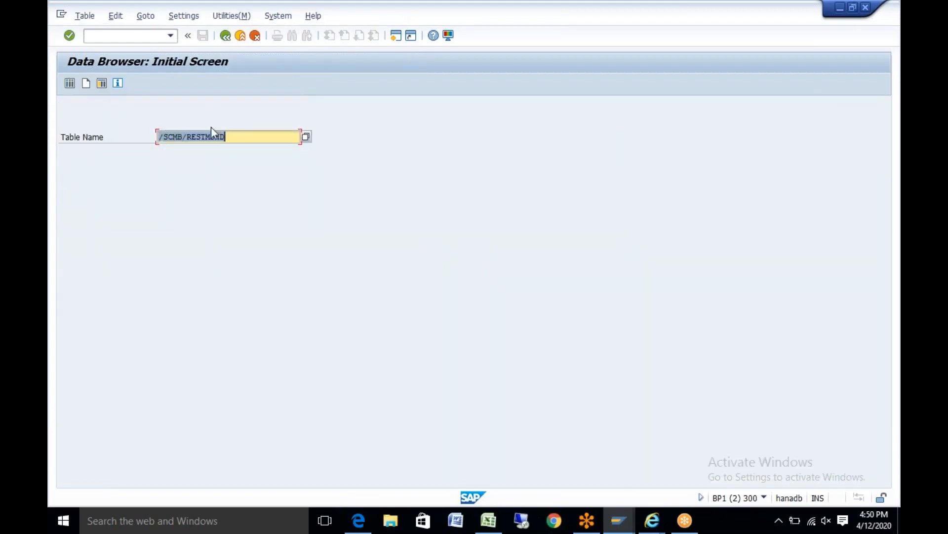
Display all entries of the rate table /SCMTMS/D_TCRT3D.
text(/SC)
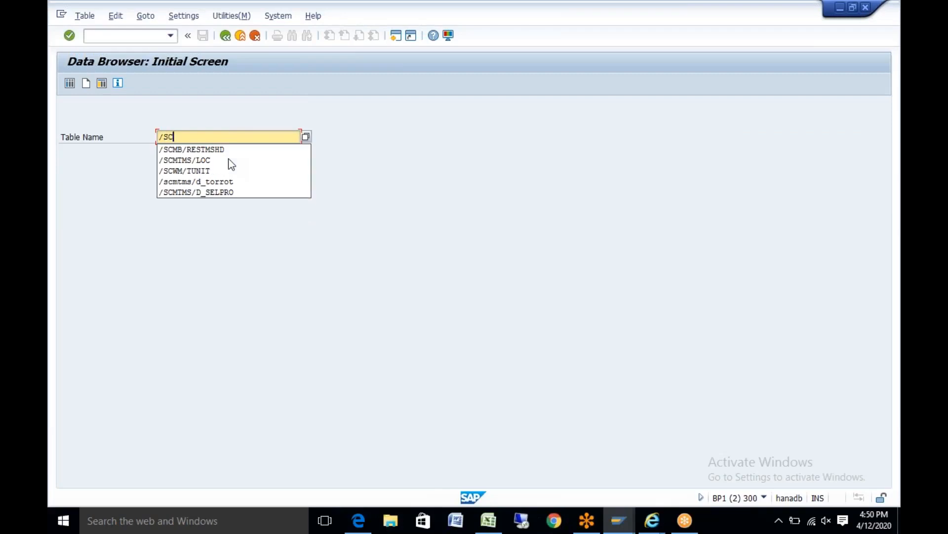
text(MTMS/D_)
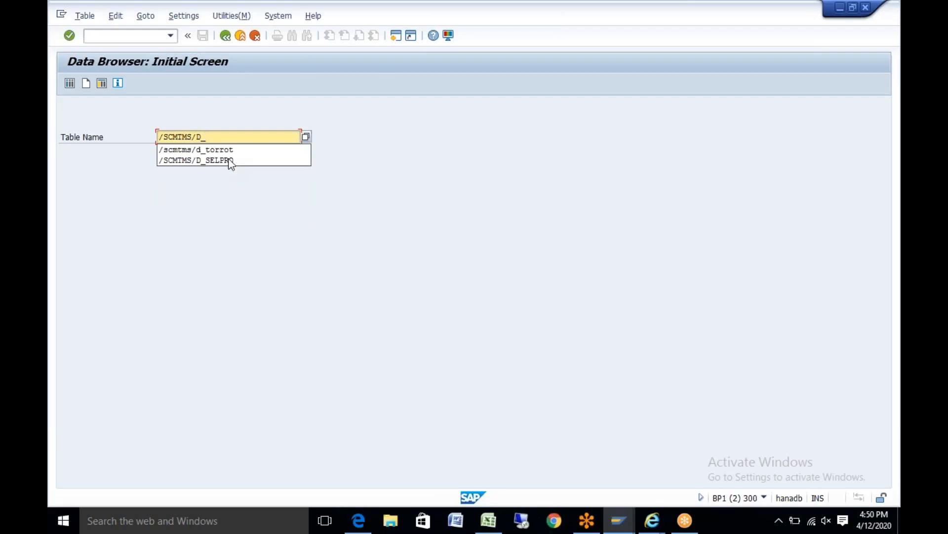
text(TCR)
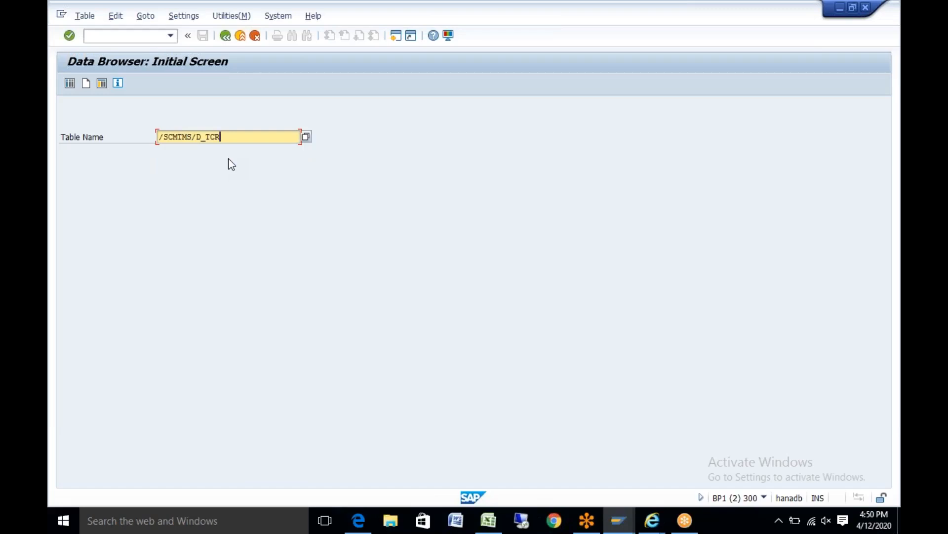
text(T3D)
key(Return)
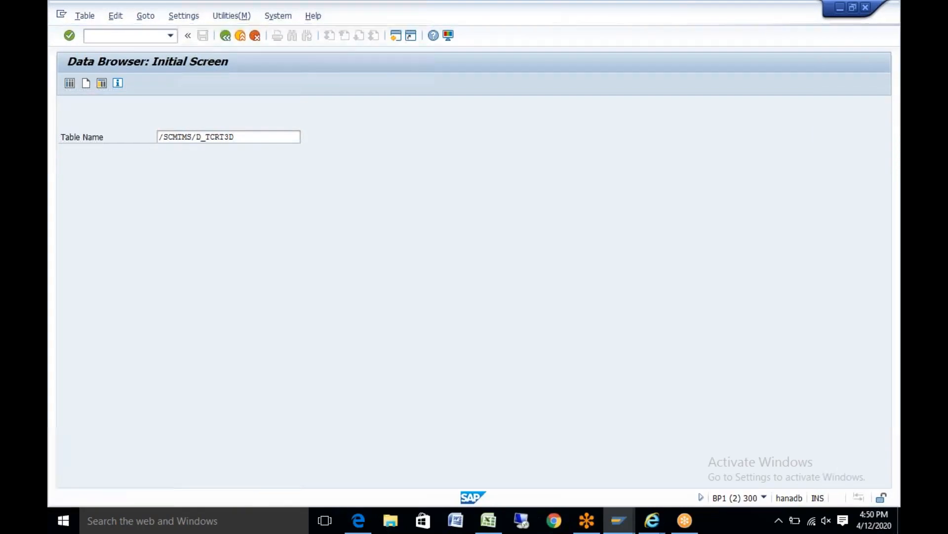
click(71, 85)
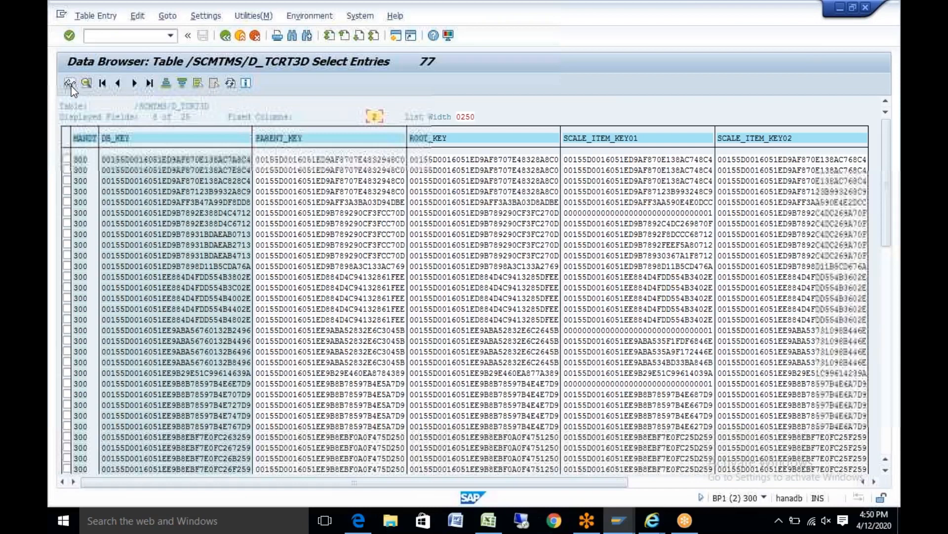
Display the details of the third rate record, then go back to the table name entry.
double_click(168, 178)
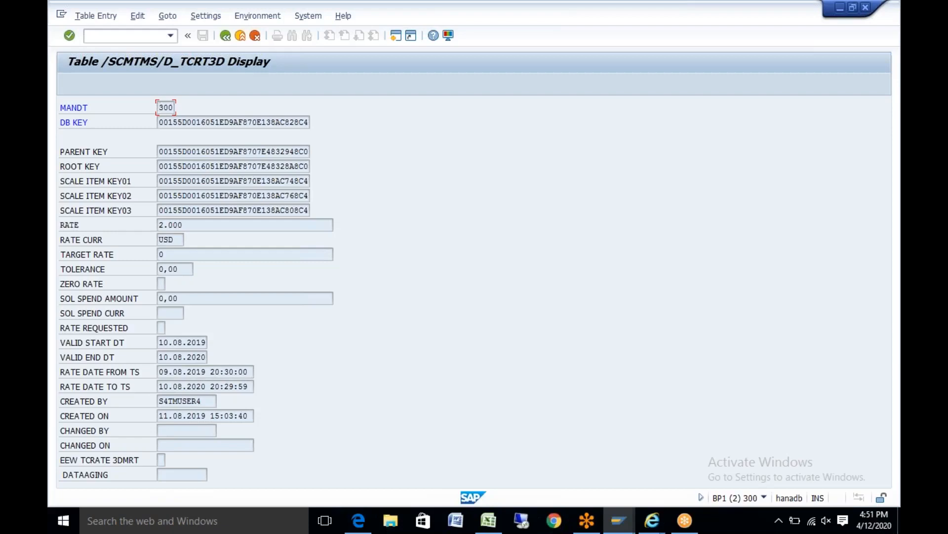
click(226, 36)
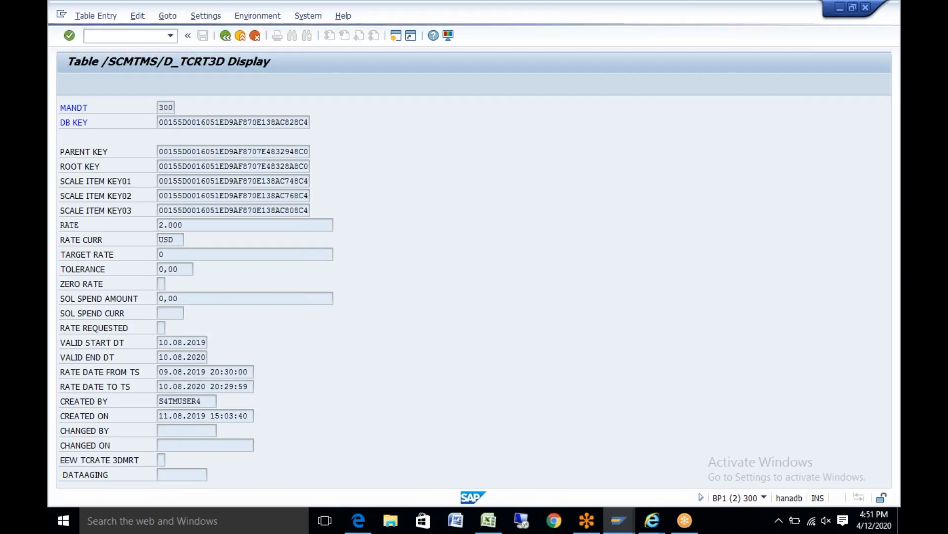
key(F3)
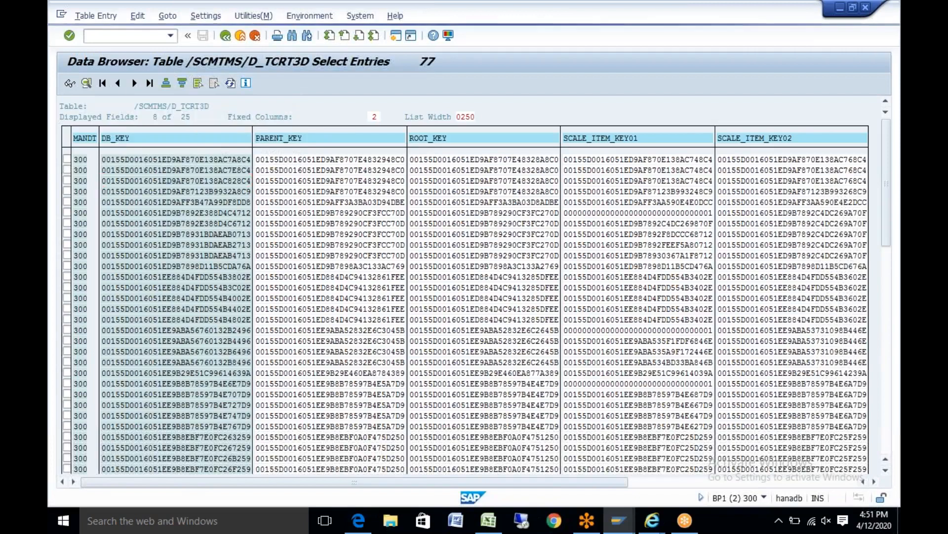
key(F3)
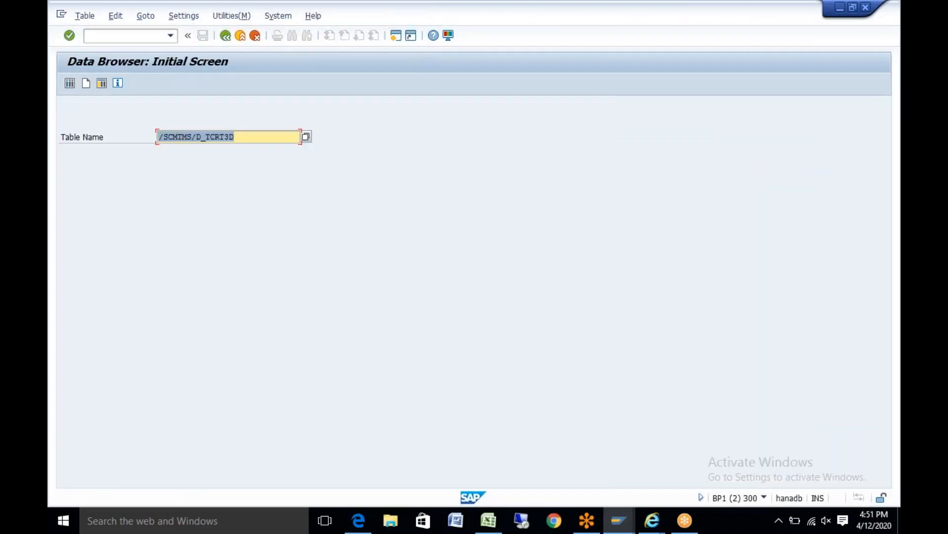
Open the selection screen of table /SCMTMS/D_TORSTP with STOP_ID and LOG_LOC_UUID as additional selection fields.
click(244, 135)
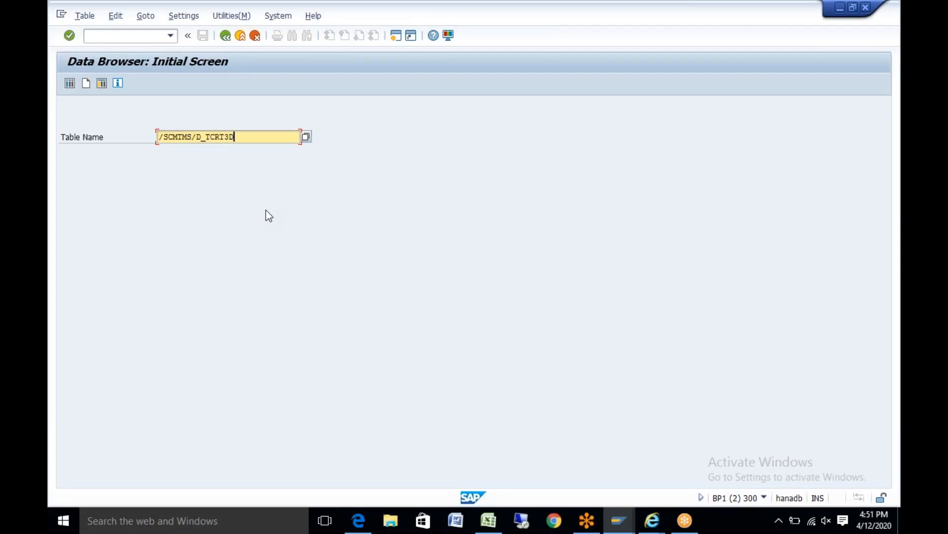
key(BackSpace)
key(BackSpace)
key(BackSpace)
key(BackSpace)
key(BackSpace)
key(BackSpace)
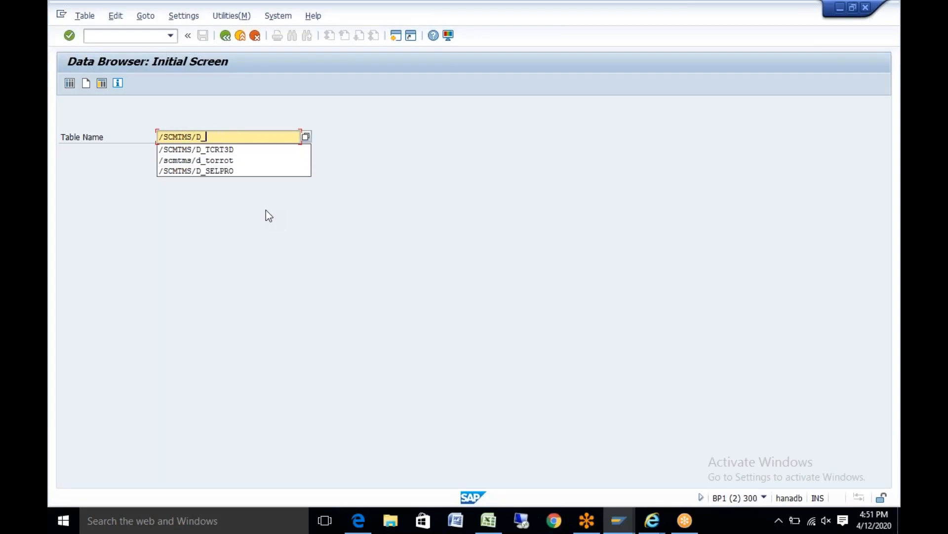
text(TOR)
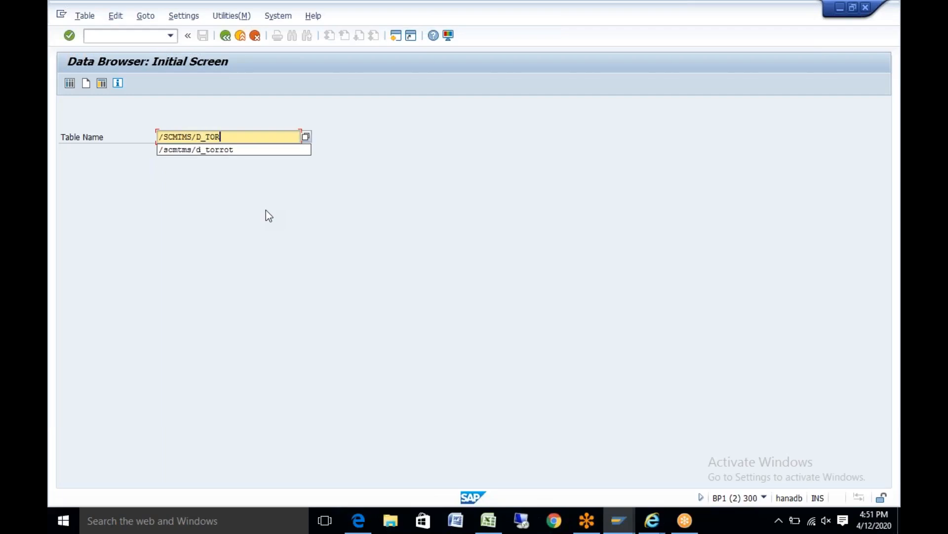
text(STP)
key(Return)
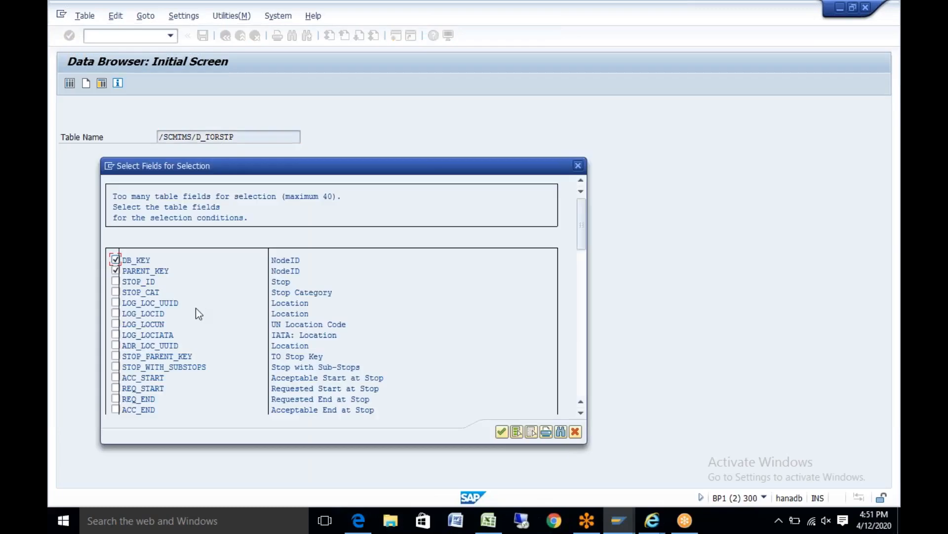
click(118, 283)
click(116, 303)
click(502, 431)
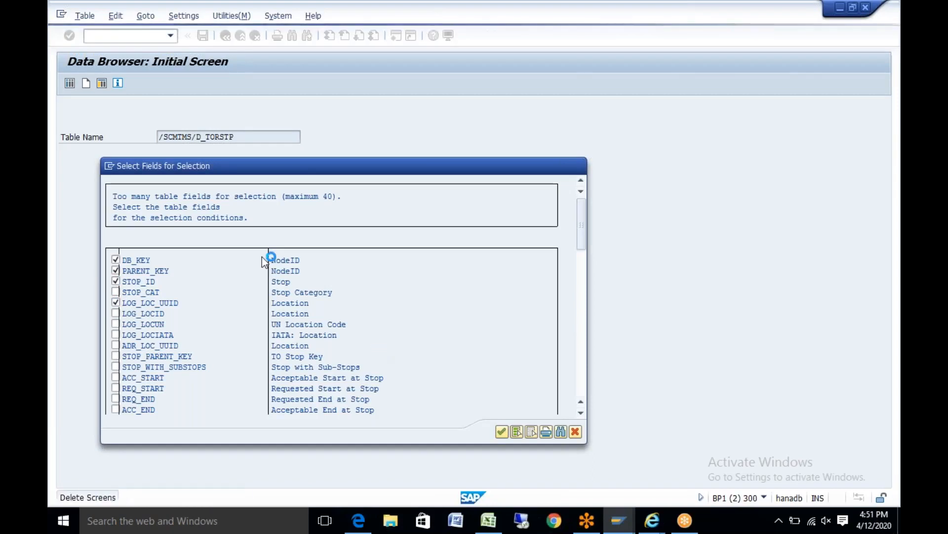
Display the stop entries of table /SCMTMS/D_TORSTP without restrictions and return to the table name entry.
click(70, 83)
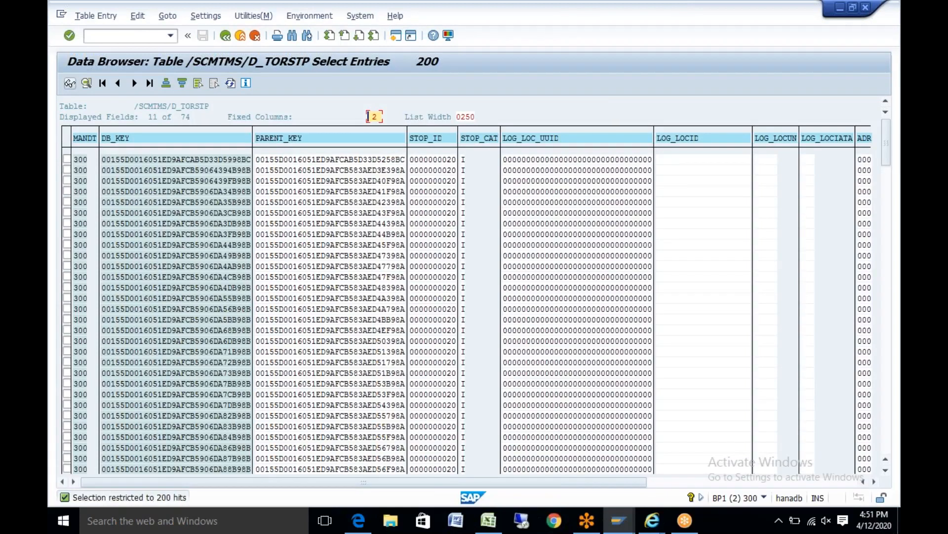
click(225, 36)
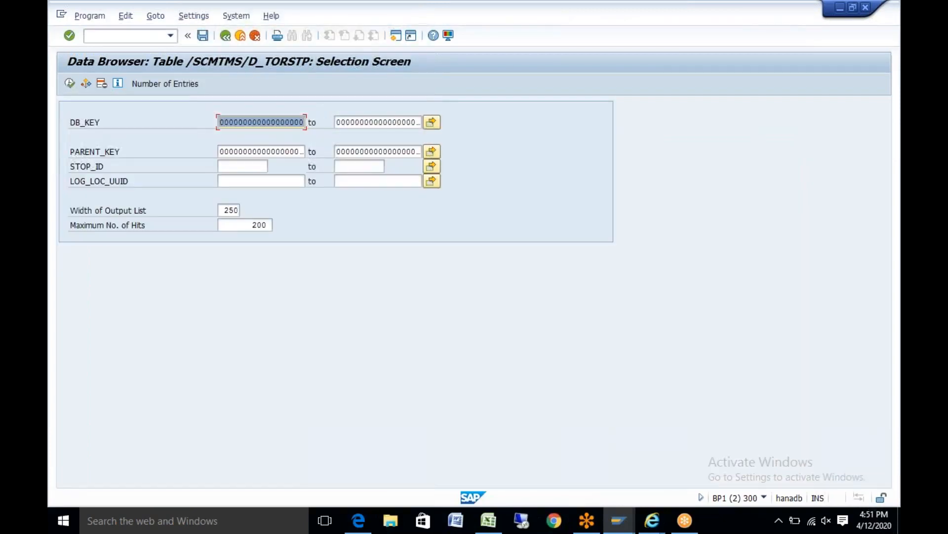
click(221, 37)
Open the selection screen of table /SCMTMS/D_TOREXE with EVENT_CODE, EVENT_REASON and EVENT_STATUS as additional selection fields.
click(242, 138)
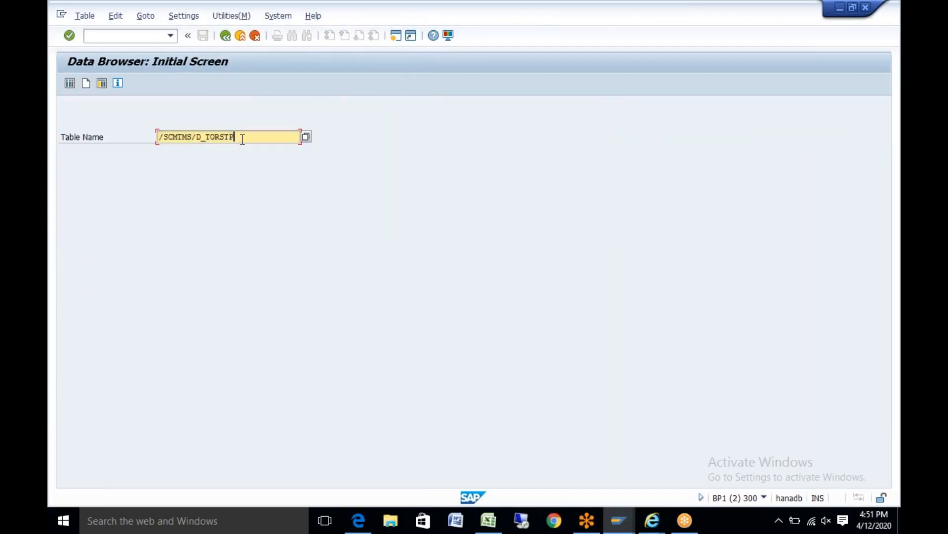
key(BackSpace)
key(BackSpace)
key(BackSpace)
key(BackSpace)
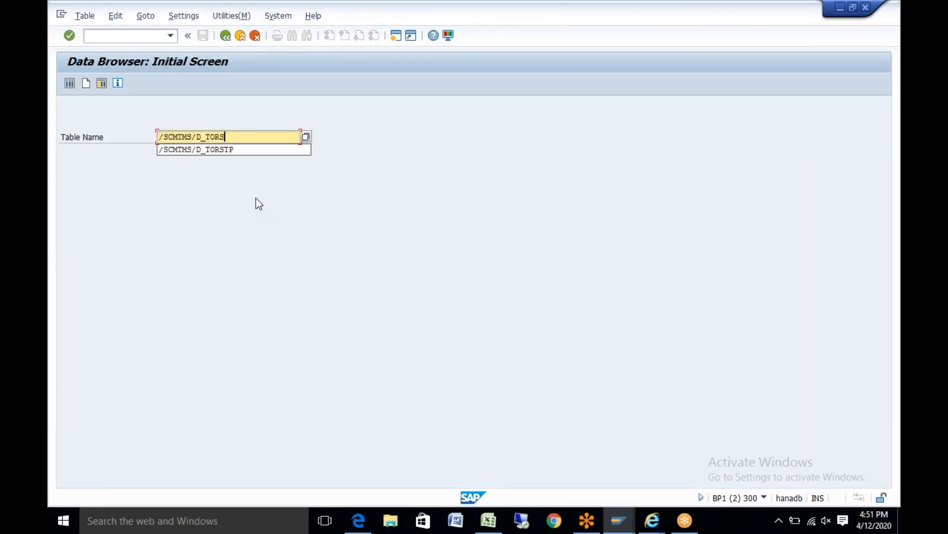
text(REXE)
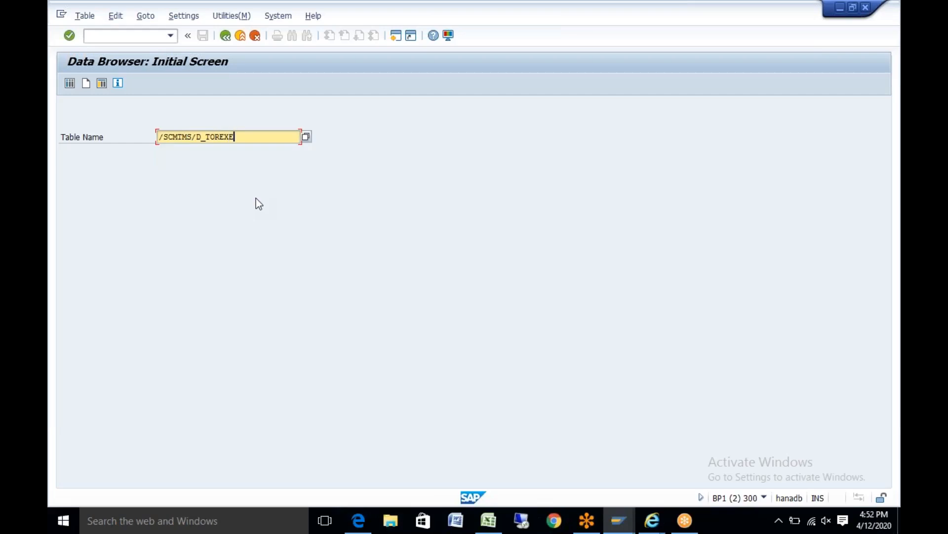
key(Return)
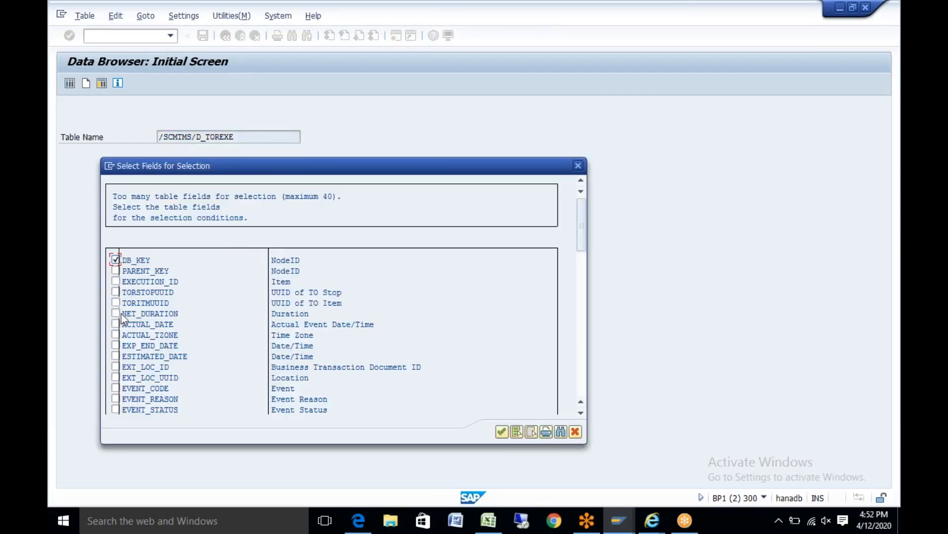
click(116, 388)
click(116, 399)
click(116, 410)
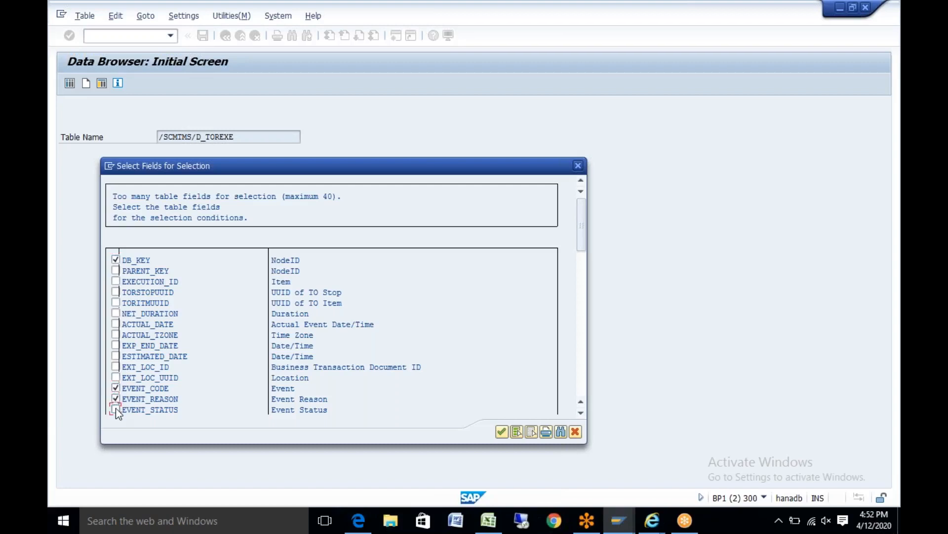
click(502, 432)
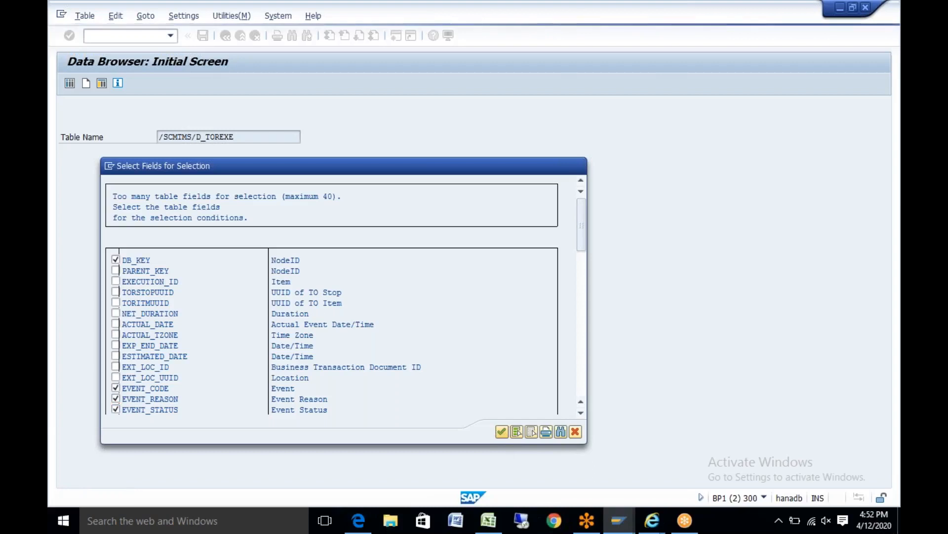
Display the execution entries of table /SCMTMS/D_TOREXE without restrictions and view the details of the sixth record.
click(70, 85)
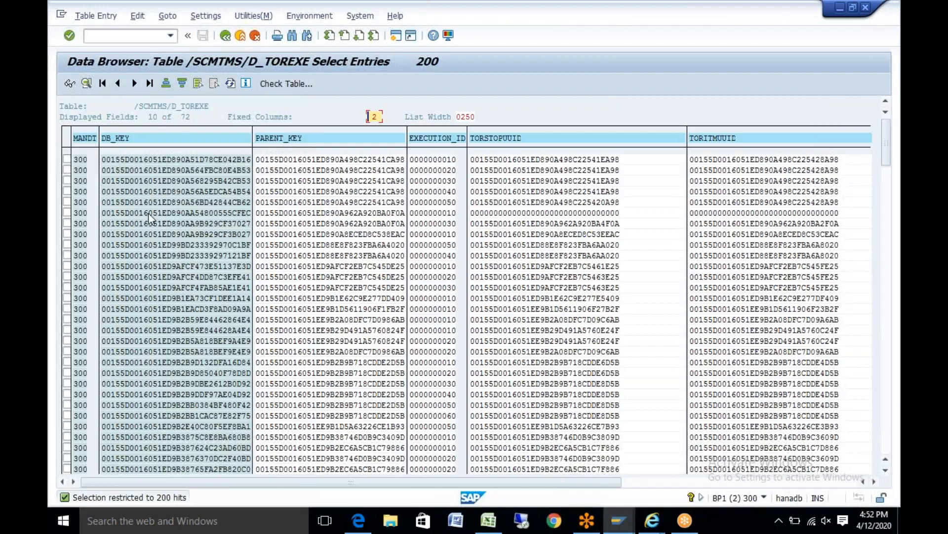
click(148, 213)
double_click(148, 214)
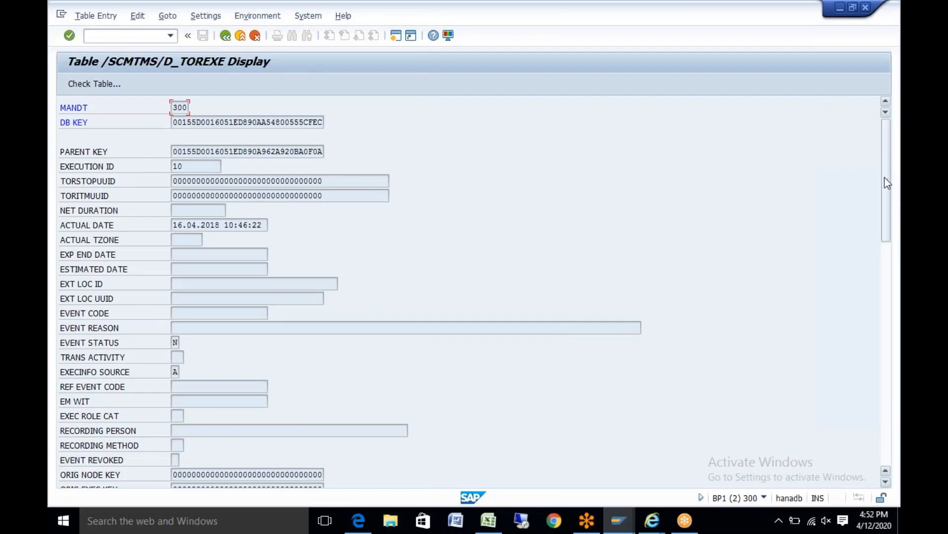
drag(885, 177, 846, 169)
click(225, 35)
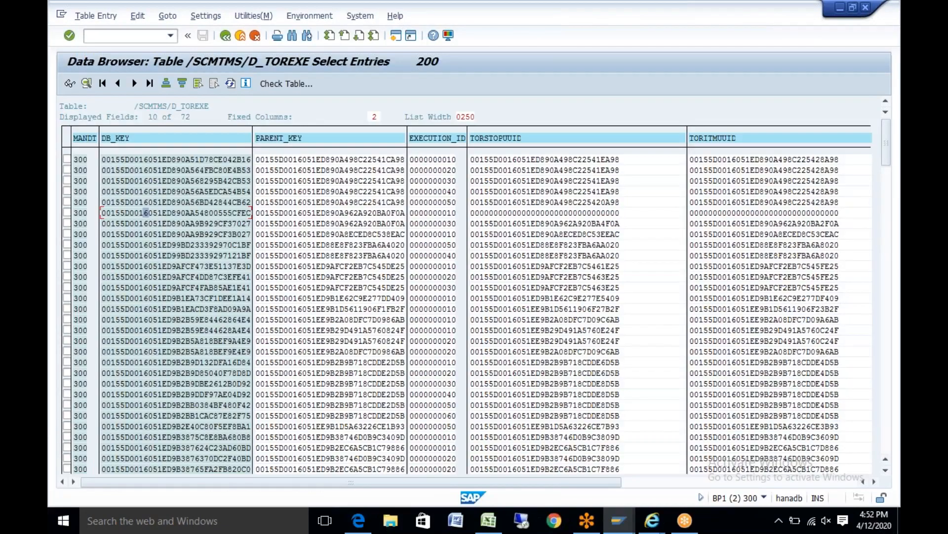
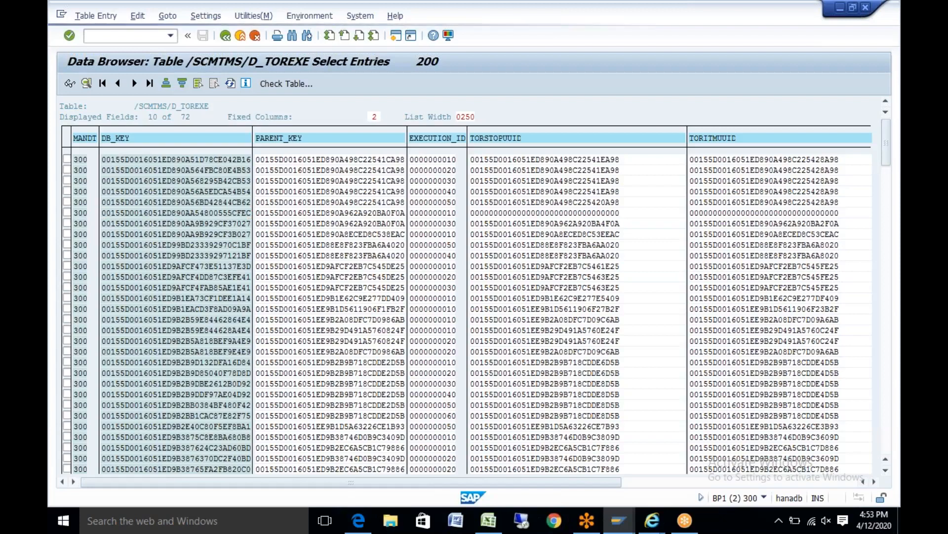
Return to the table name entry and open the selection screen of table /SCMTMS/D_SF_ROT.
key(F3)
key(F3)
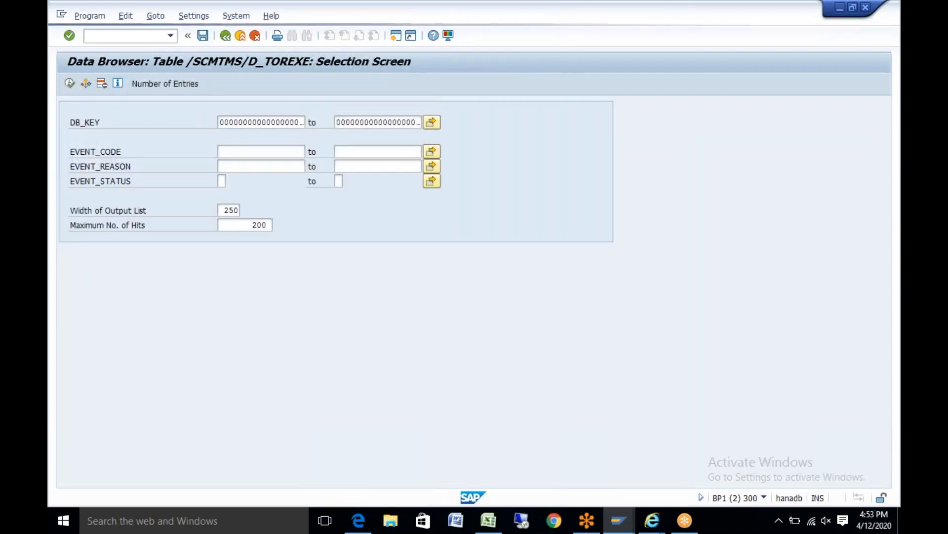
click(254, 136)
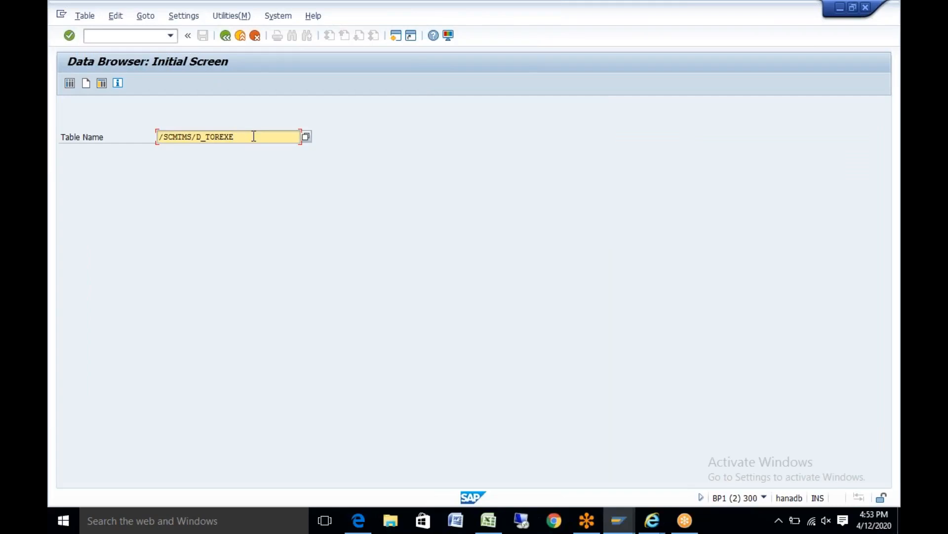
key(BackSpace)
key(BackSpace)
key(BackSpace)
key(BackSpace)
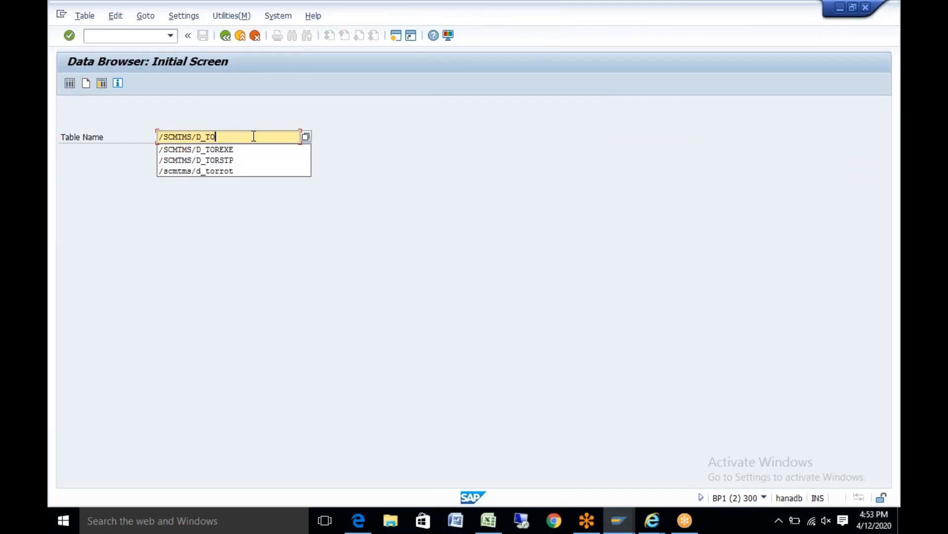
key(BackSpace)
key(BackSpace)
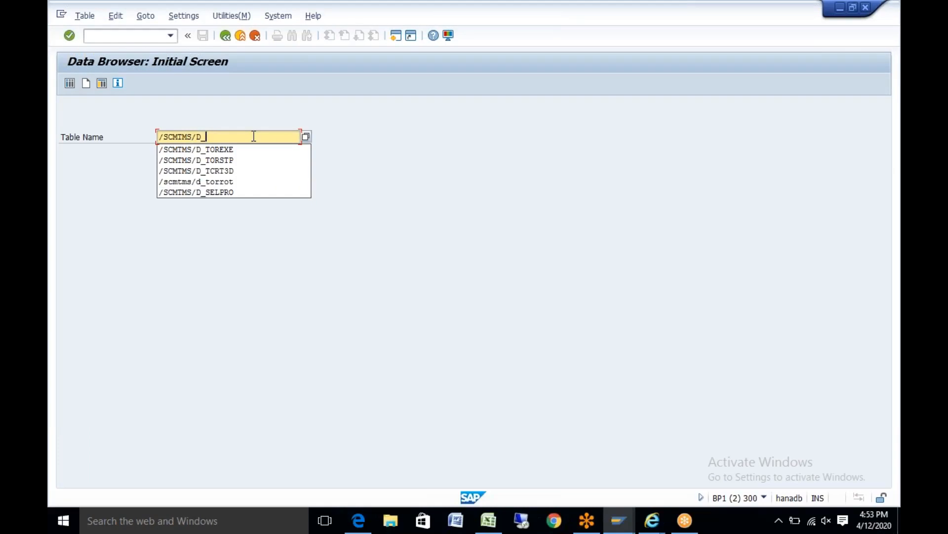
text(SF_)
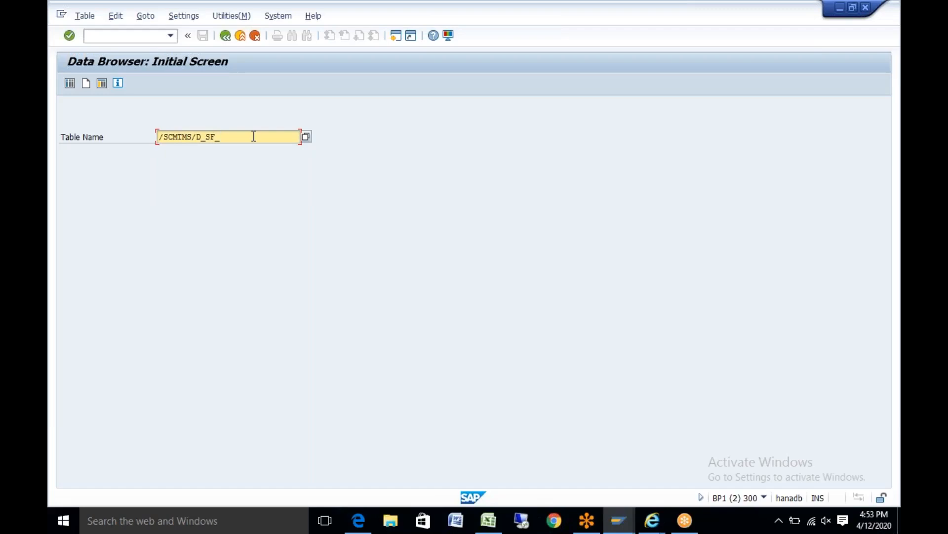
text(ROT)
key(Return)
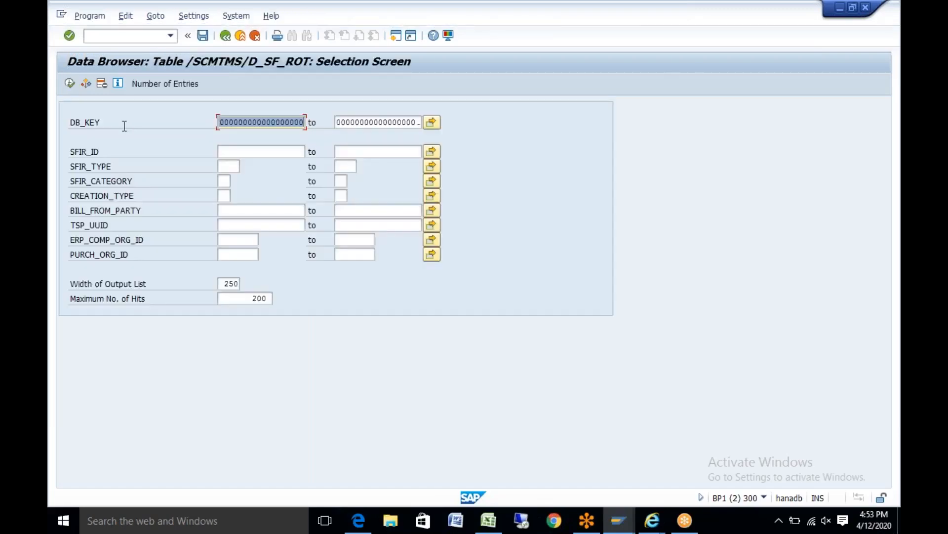
Look up the possible SFIR_CATEGORY values, then display the entries of table /SCMTMS/D_SF_ROT and return to the table name entry.
click(223, 182)
key(F8)
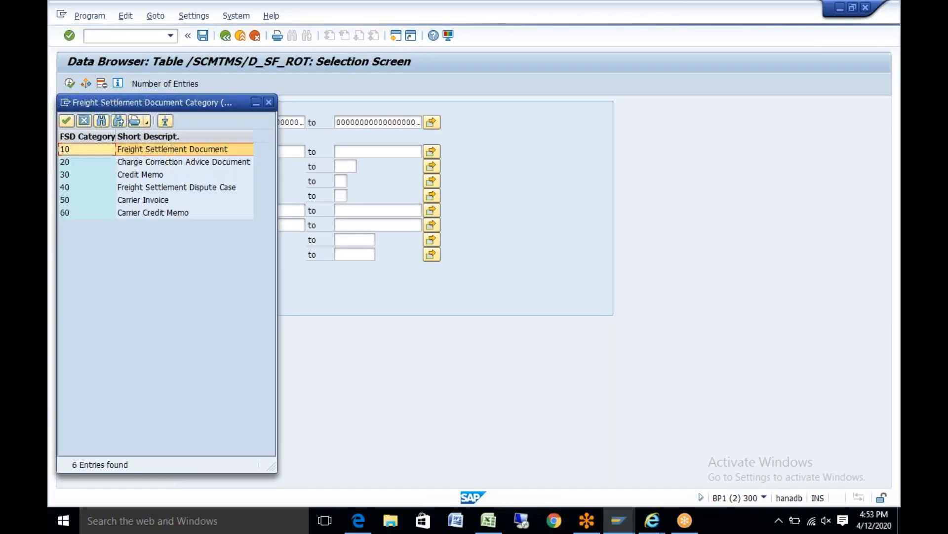
double_click(197, 149)
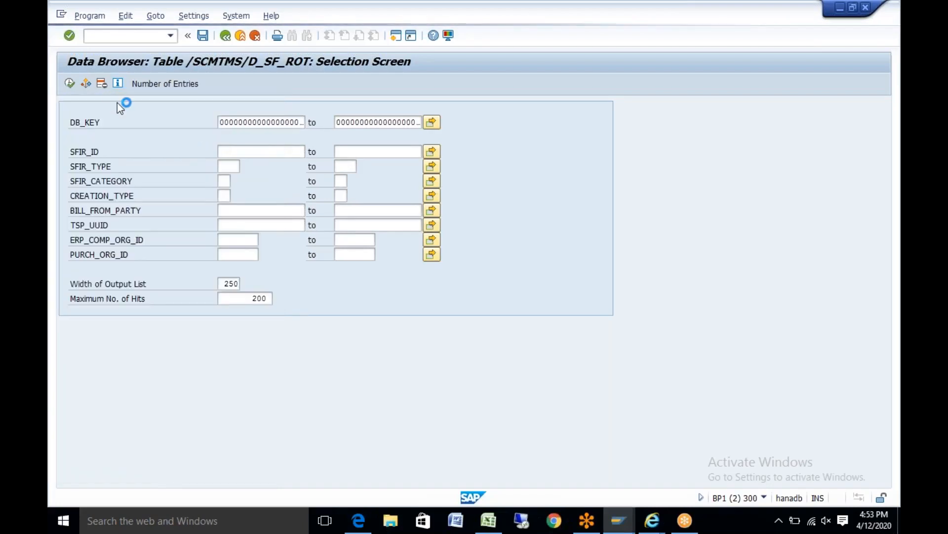
click(70, 83)
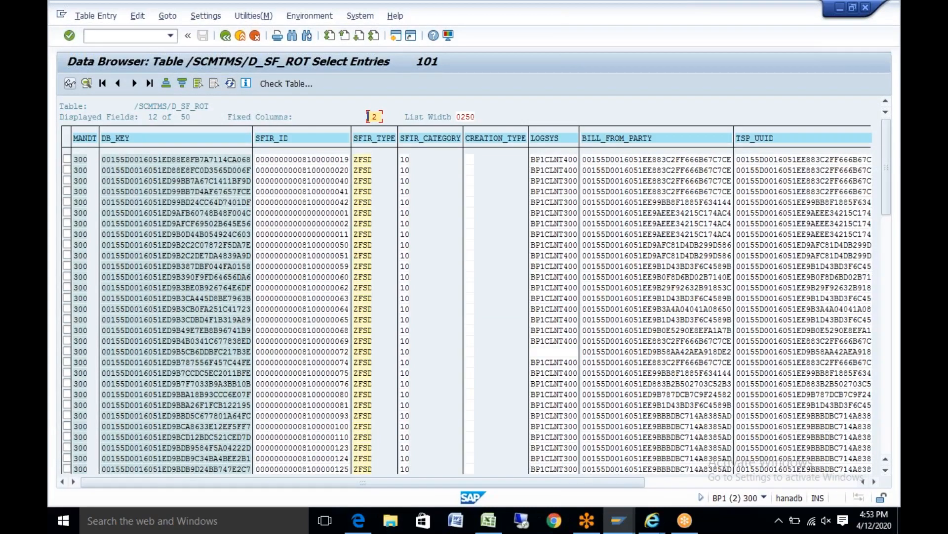
click(225, 35)
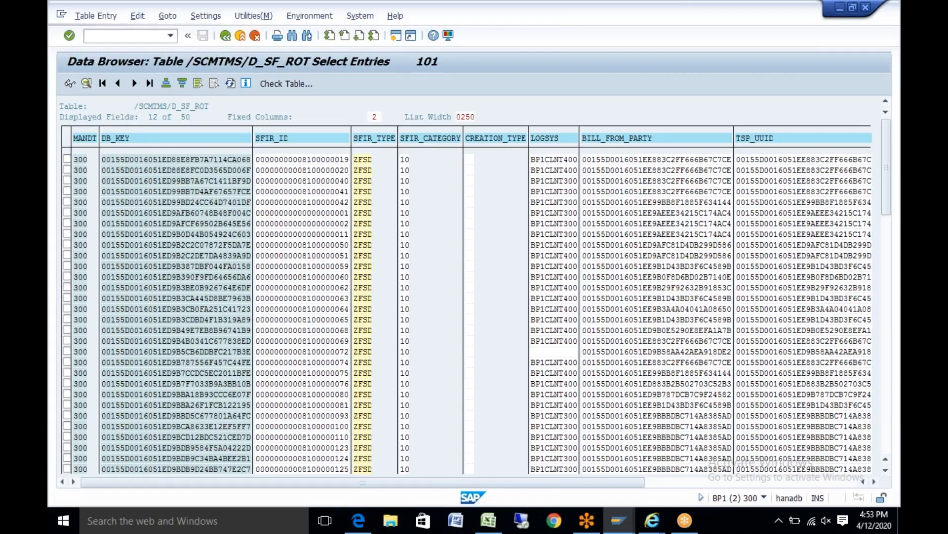
click(225, 36)
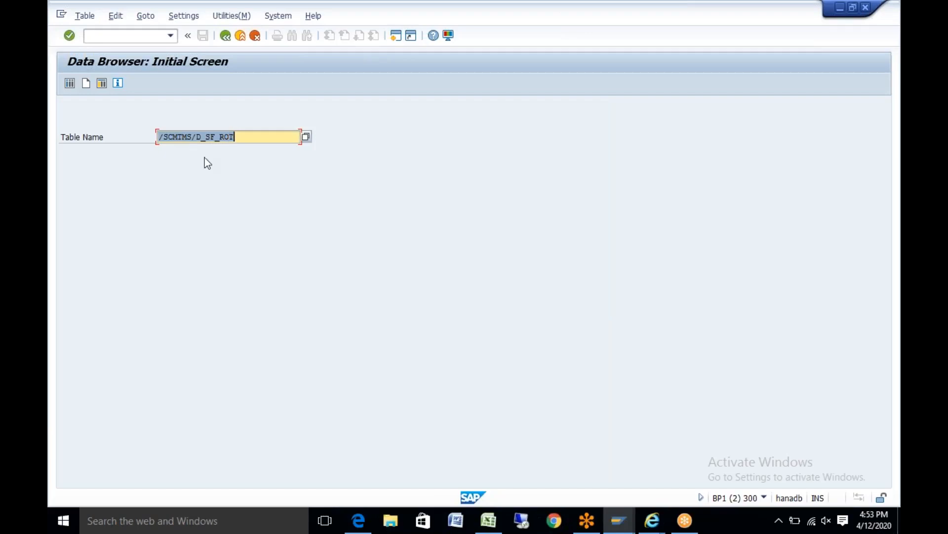
Try to open table /SCMTMS/D_CF_ROT.
click(210, 136)
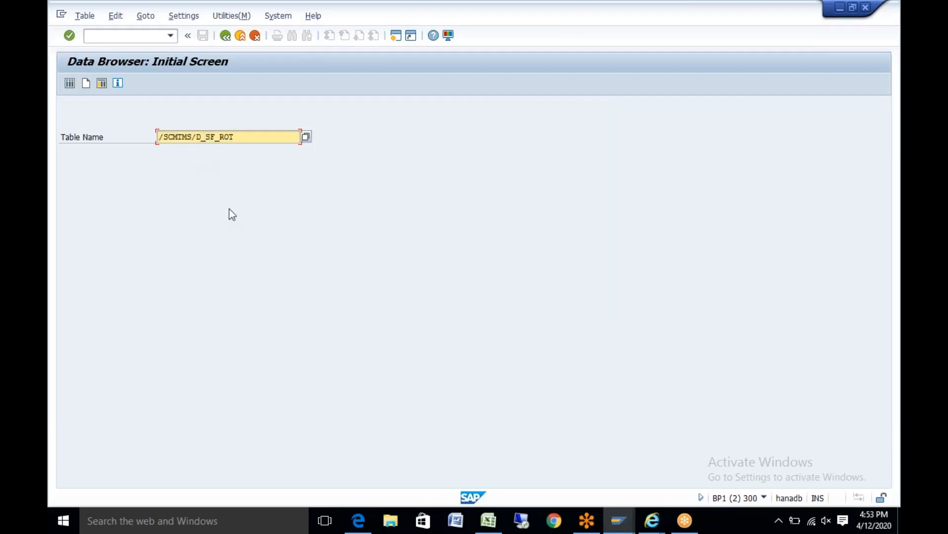
key(BackSpace)
text(C)
key(Return)
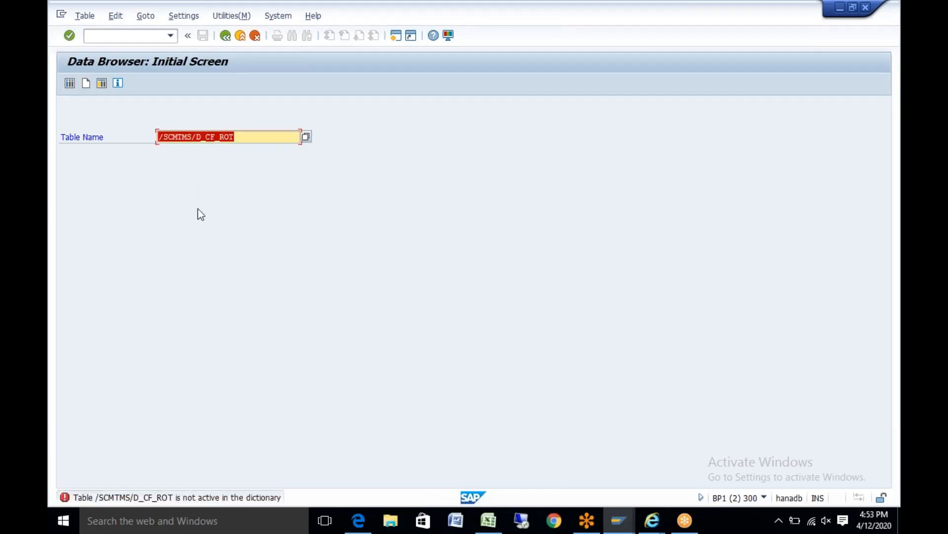
Display all entries of table /SCMTMS/D_CF_RT, keeping DB_KEY as the only selection field, and return to the table name entry.
click(206, 137)
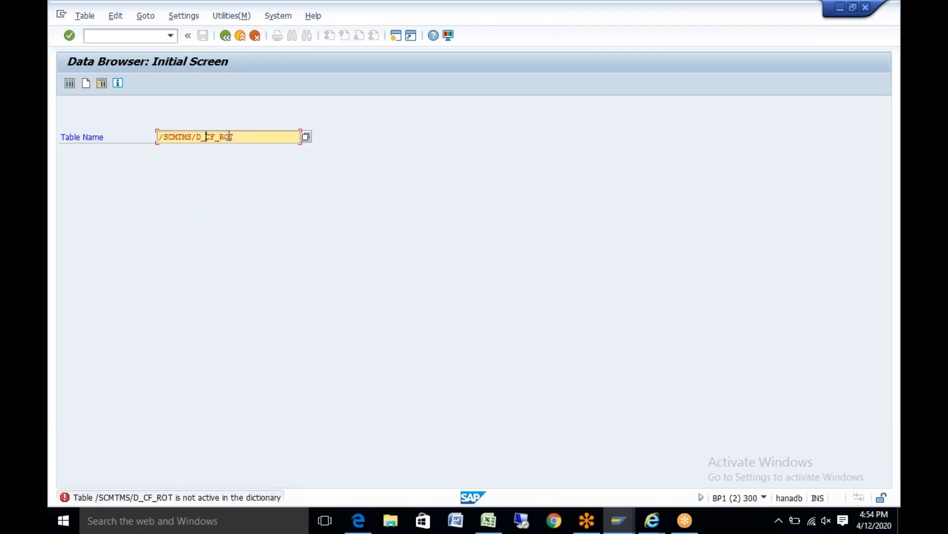
key(BackSpace)
key(Return)
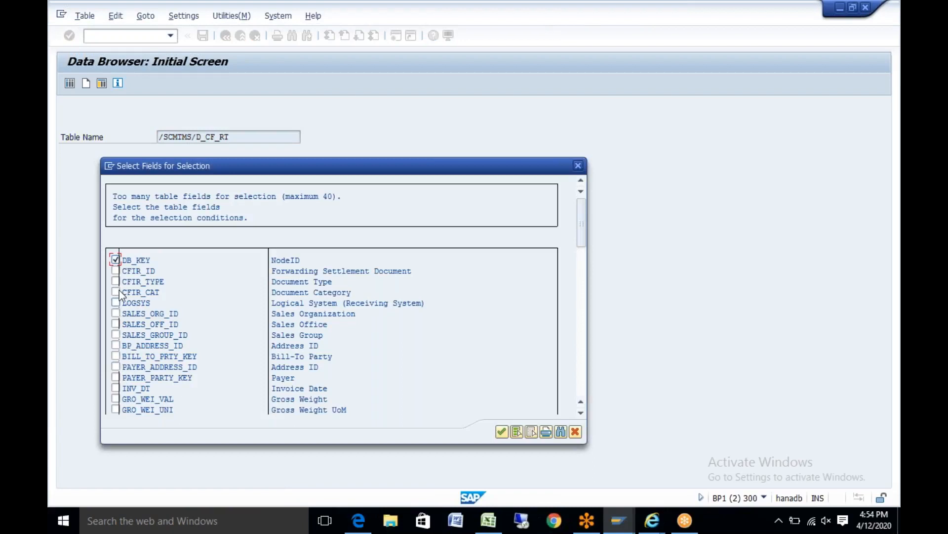
click(501, 431)
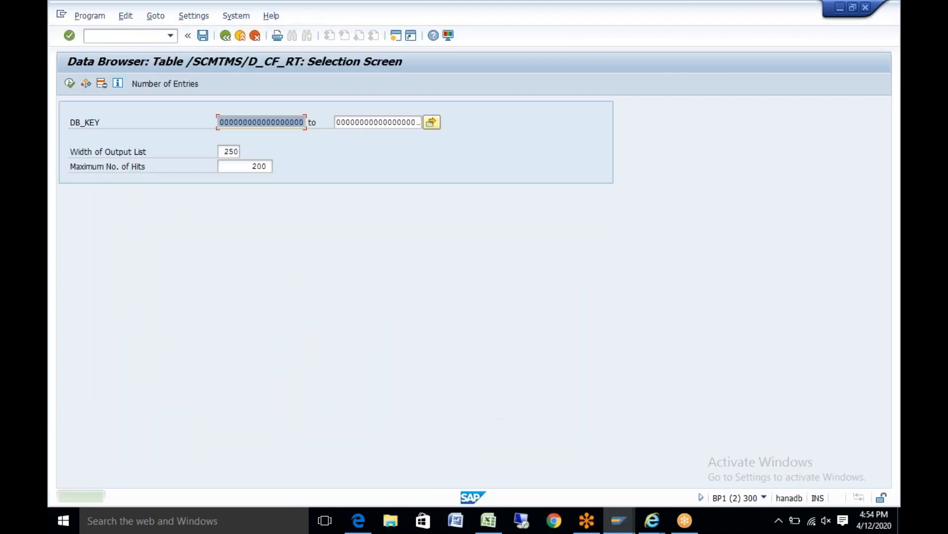
click(70, 83)
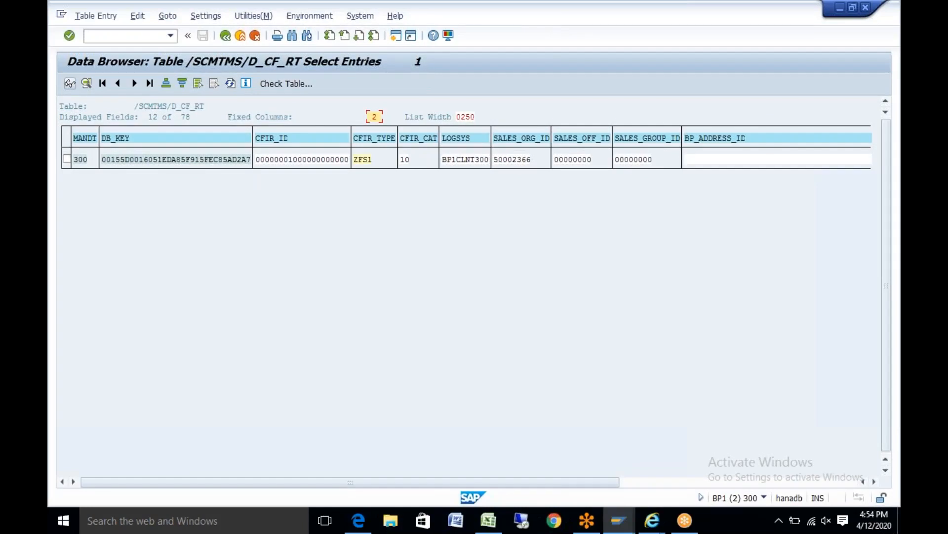
click(239, 40)
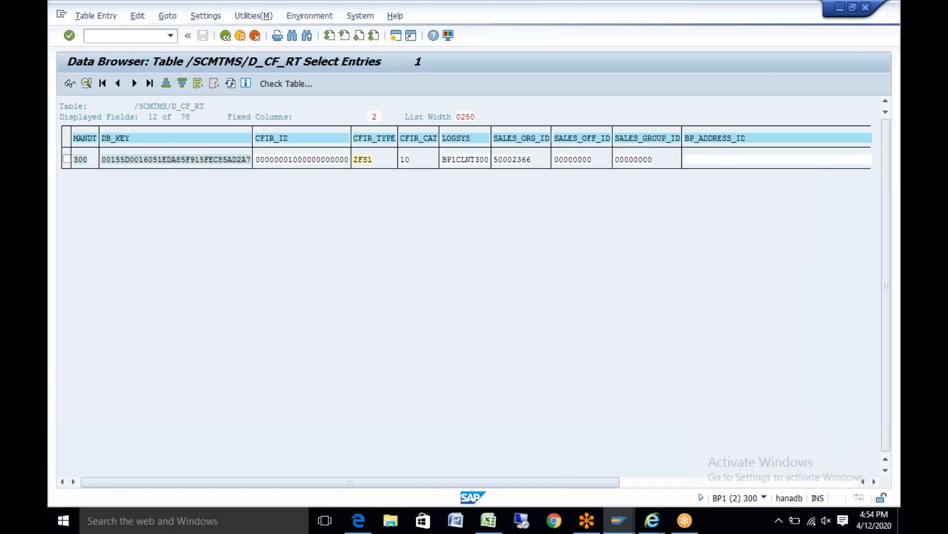
click(239, 40)
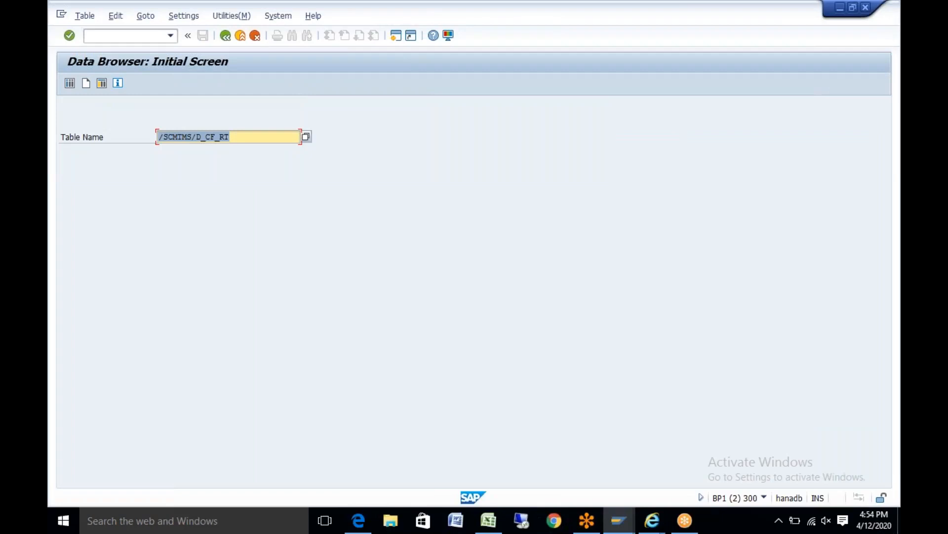
Leave the Data Browser, start transaction SE38 and enter /SCMTMS/CFIR_TRANSFER_BATCH as the program.
click(239, 40)
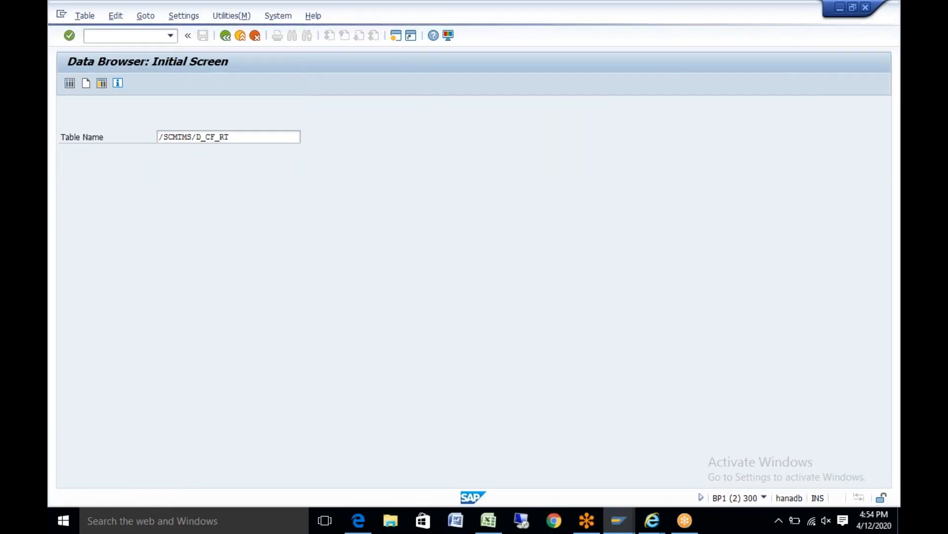
text(SE38)
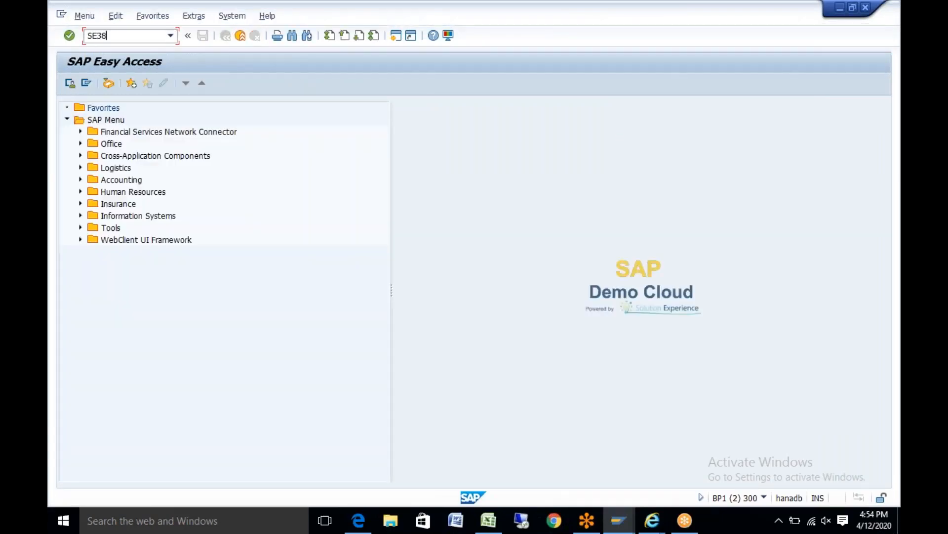
key(Return)
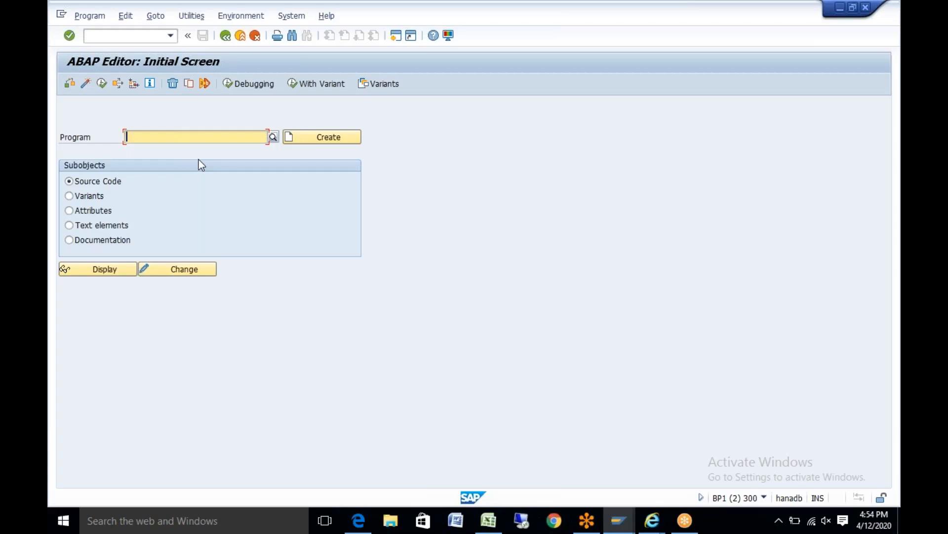
text(/SCMTMS/FIR_TRANSFER_BATCH)
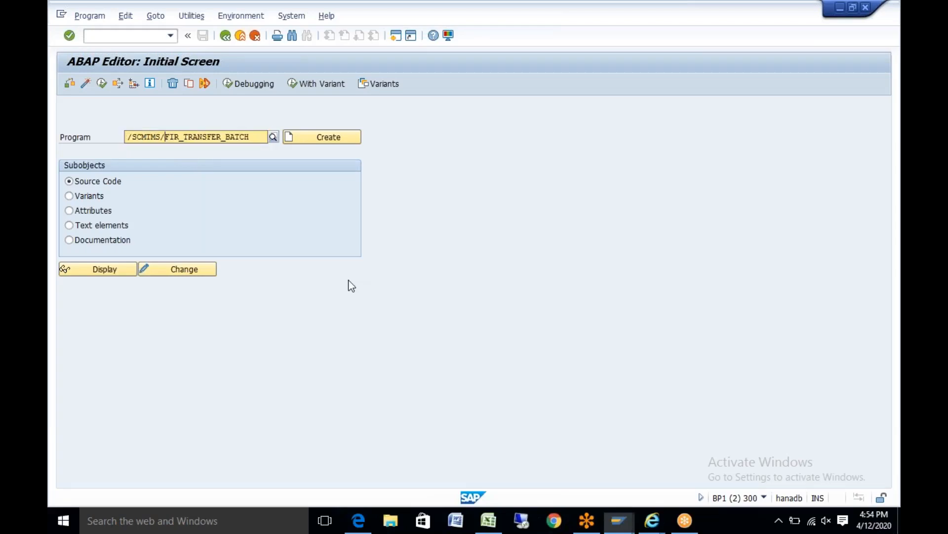
text(C)
key(Return)
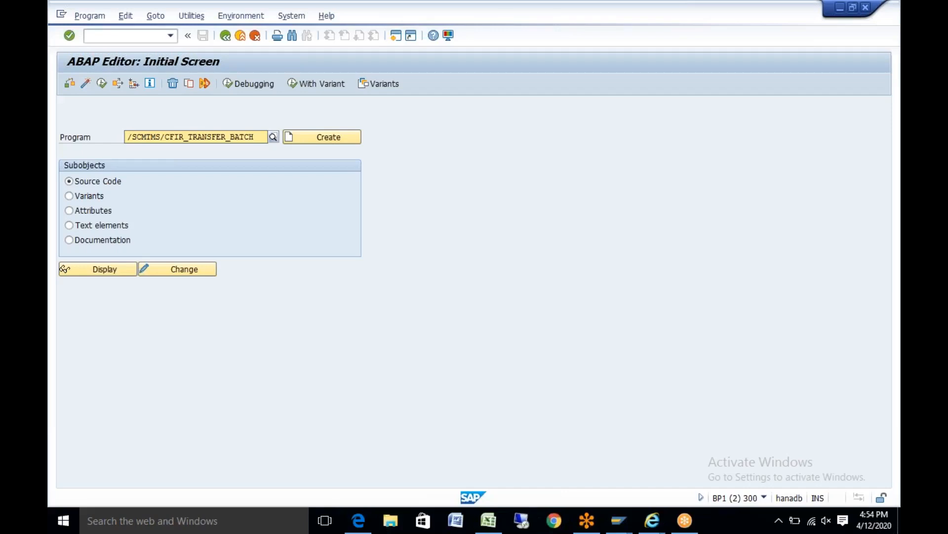
click(196, 137)
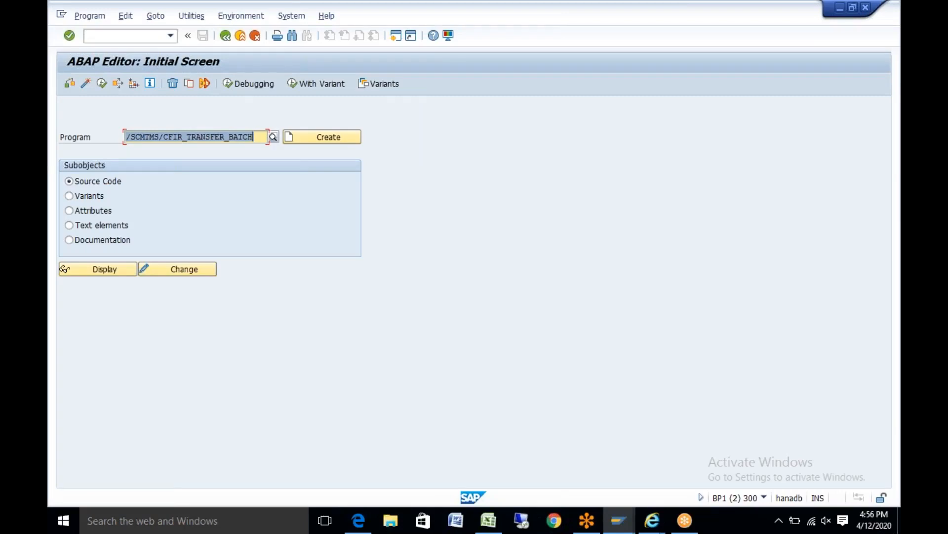
Close the open SAP GUI sessions and the SAP NetWeaver Business Client windows, leaving the road freight order without saving its data.
click(867, 9)
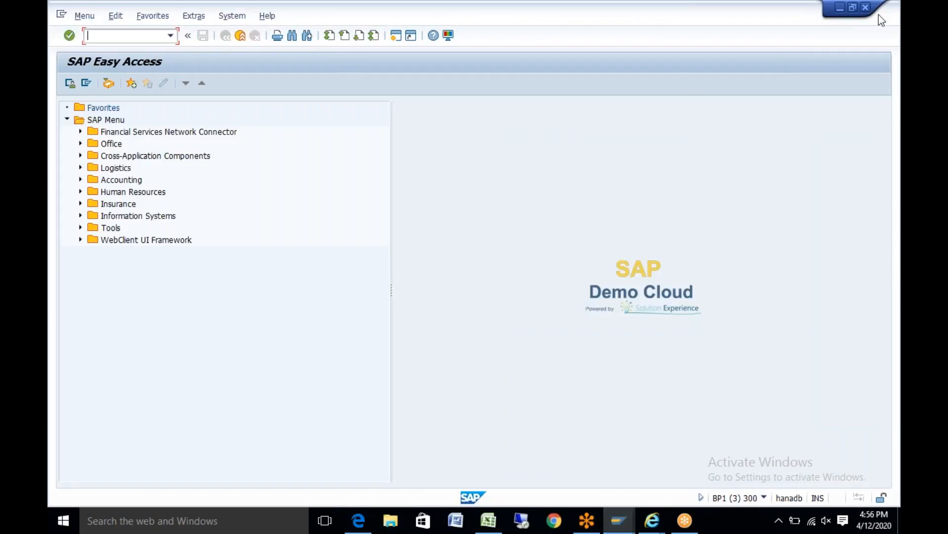
click(865, 8)
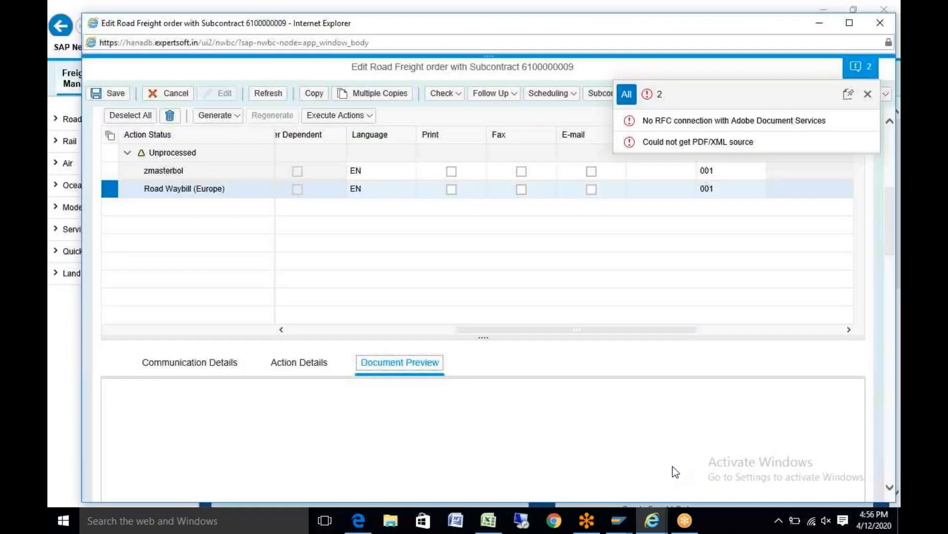
click(879, 25)
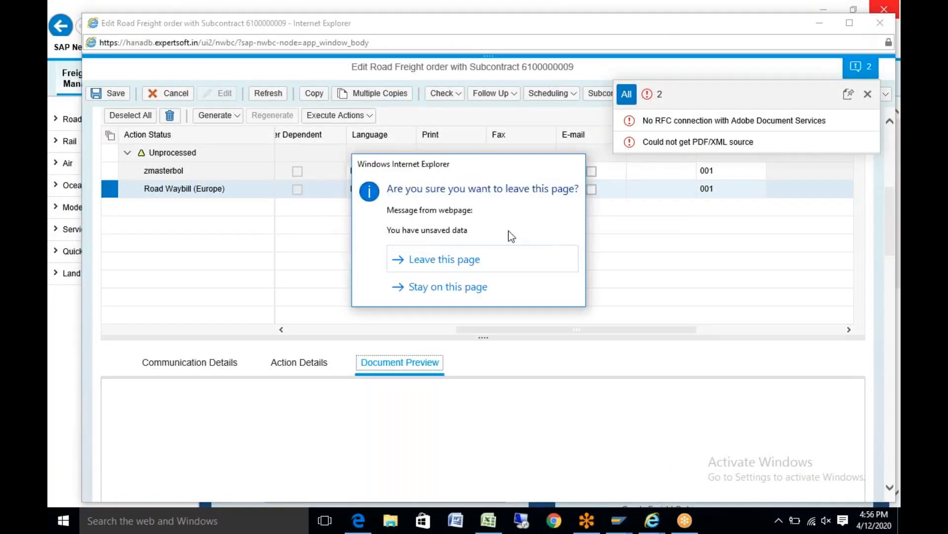
click(498, 260)
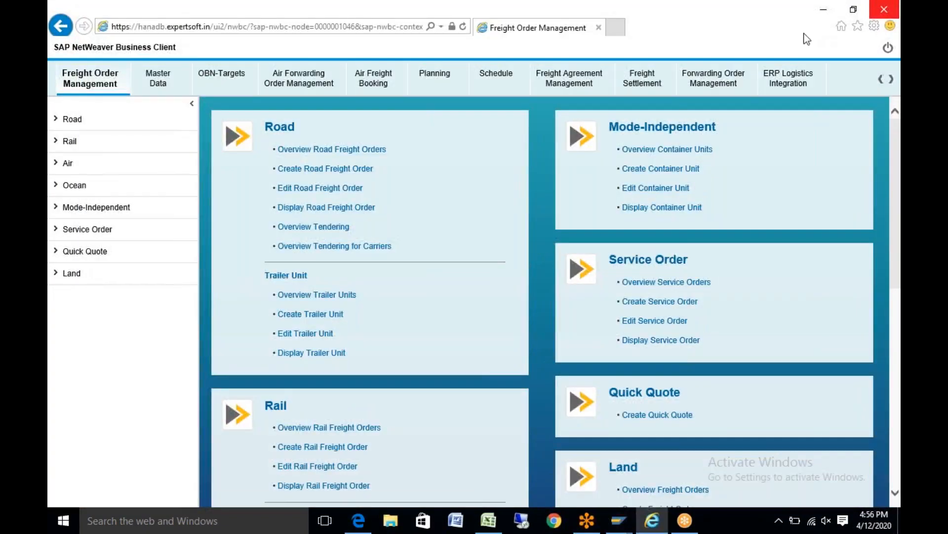
click(895, 8)
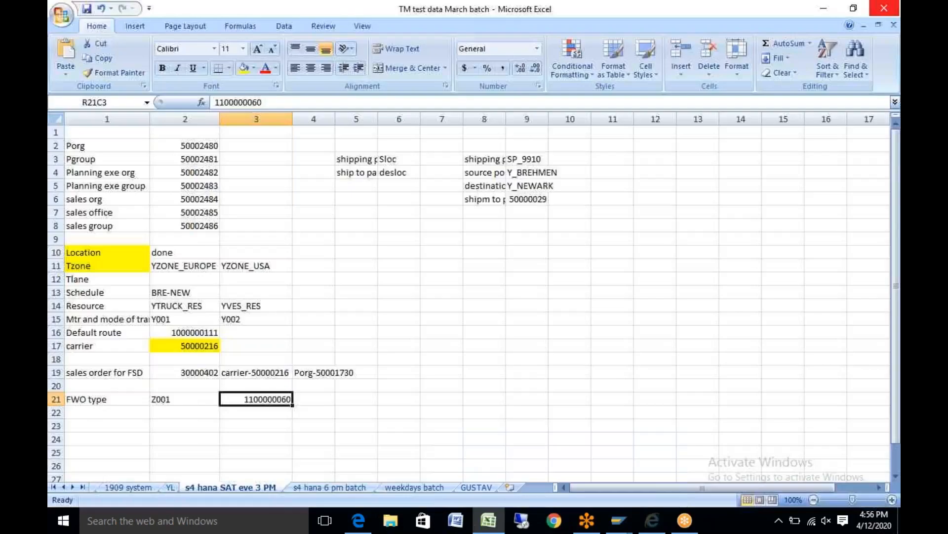
Save the TM test data March batch workbook and close the GoToMeeting window.
click(87, 9)
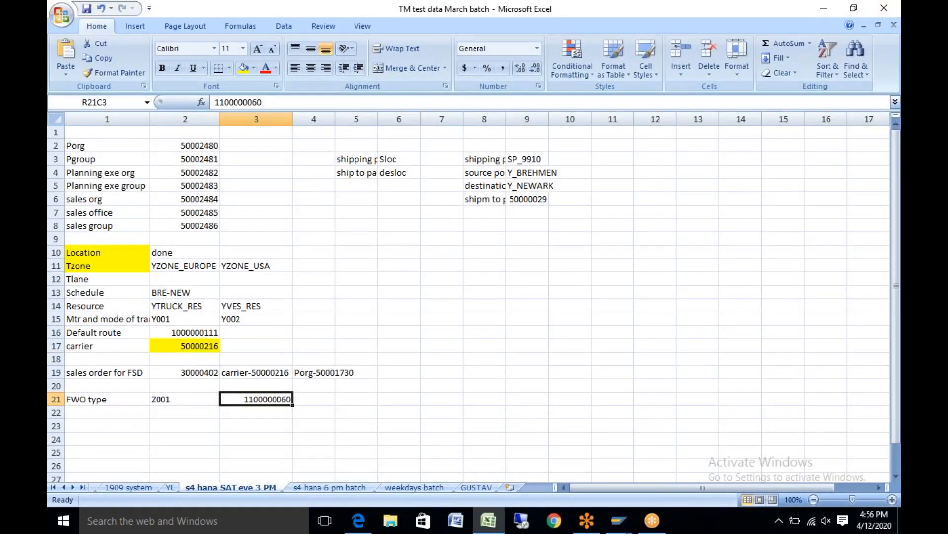
click(653, 526)
right_click(653, 526)
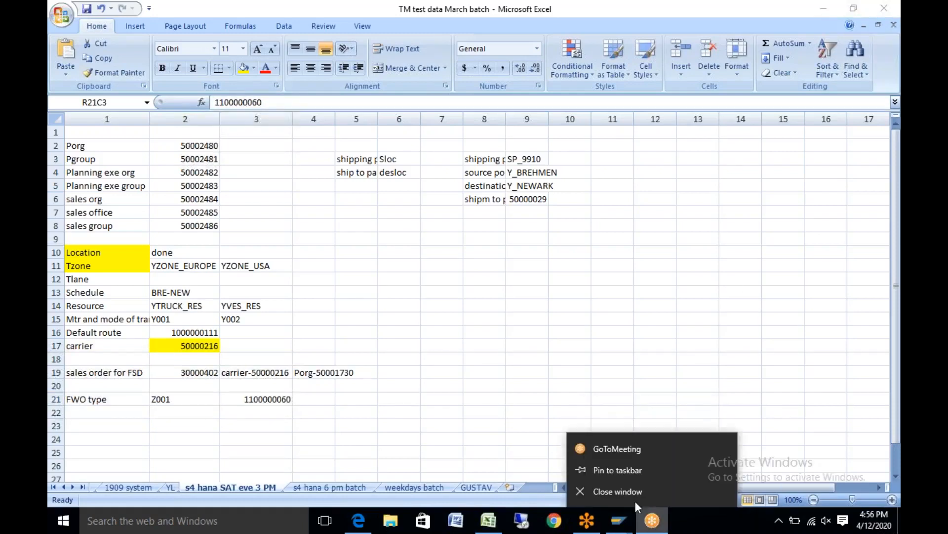
click(627, 490)
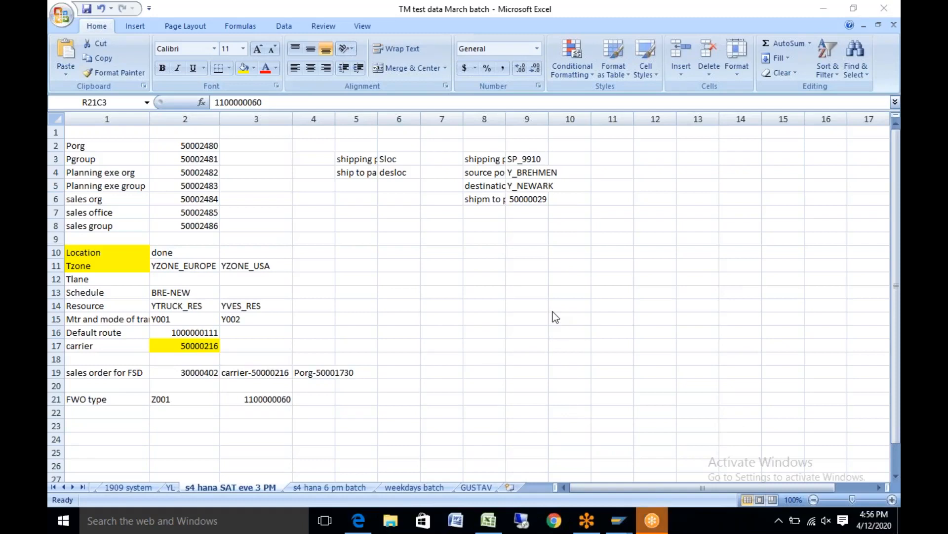